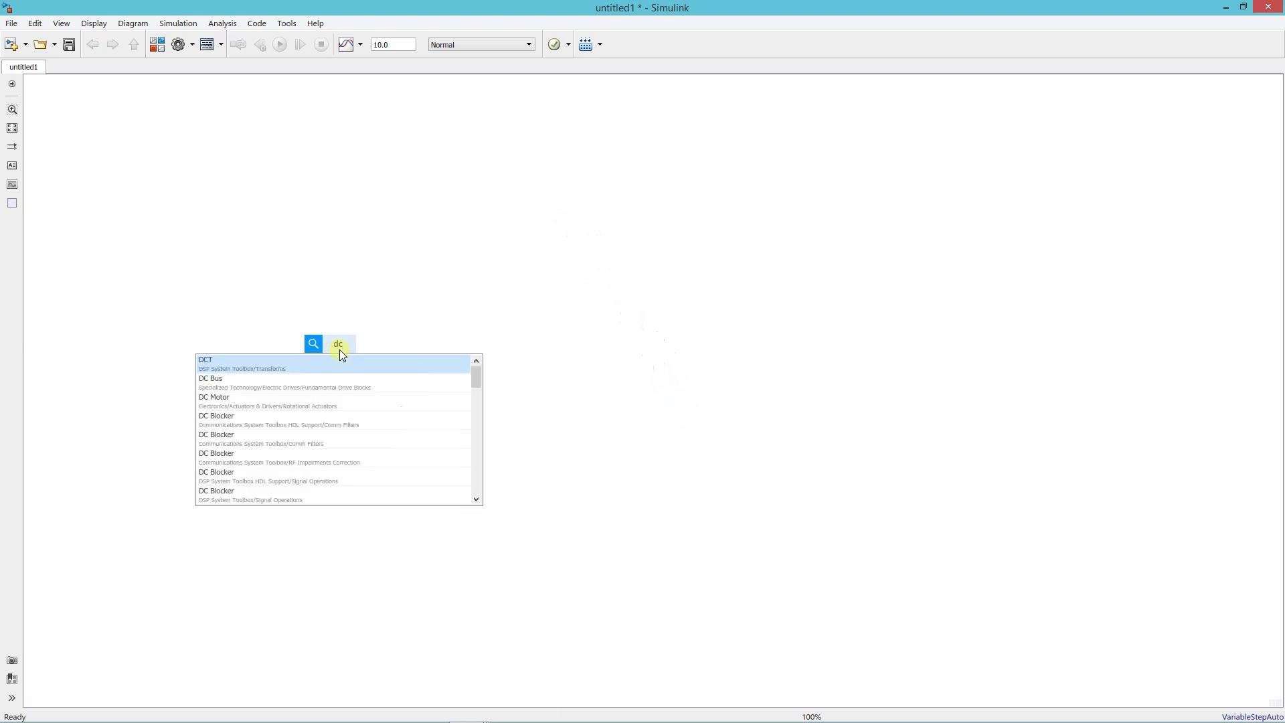
Insert a DC Voltage Source block and place it at the upper left of the canvas.
type("age source")
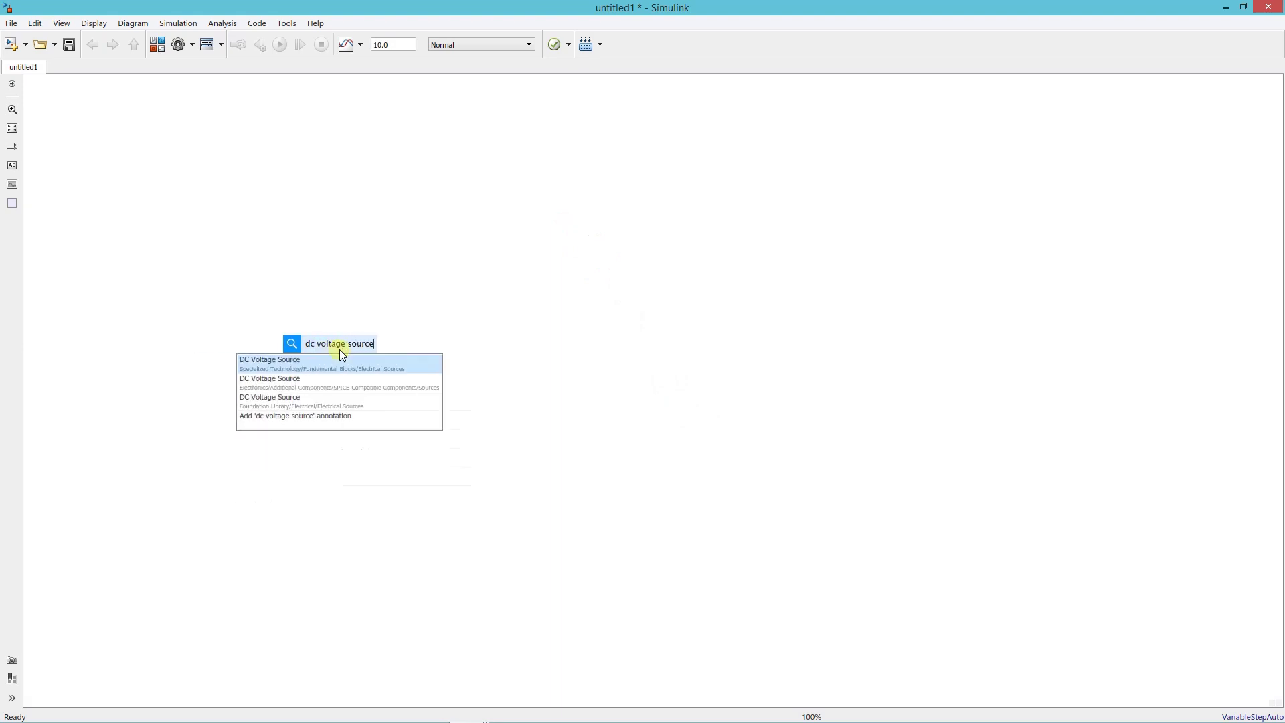
key("Return")
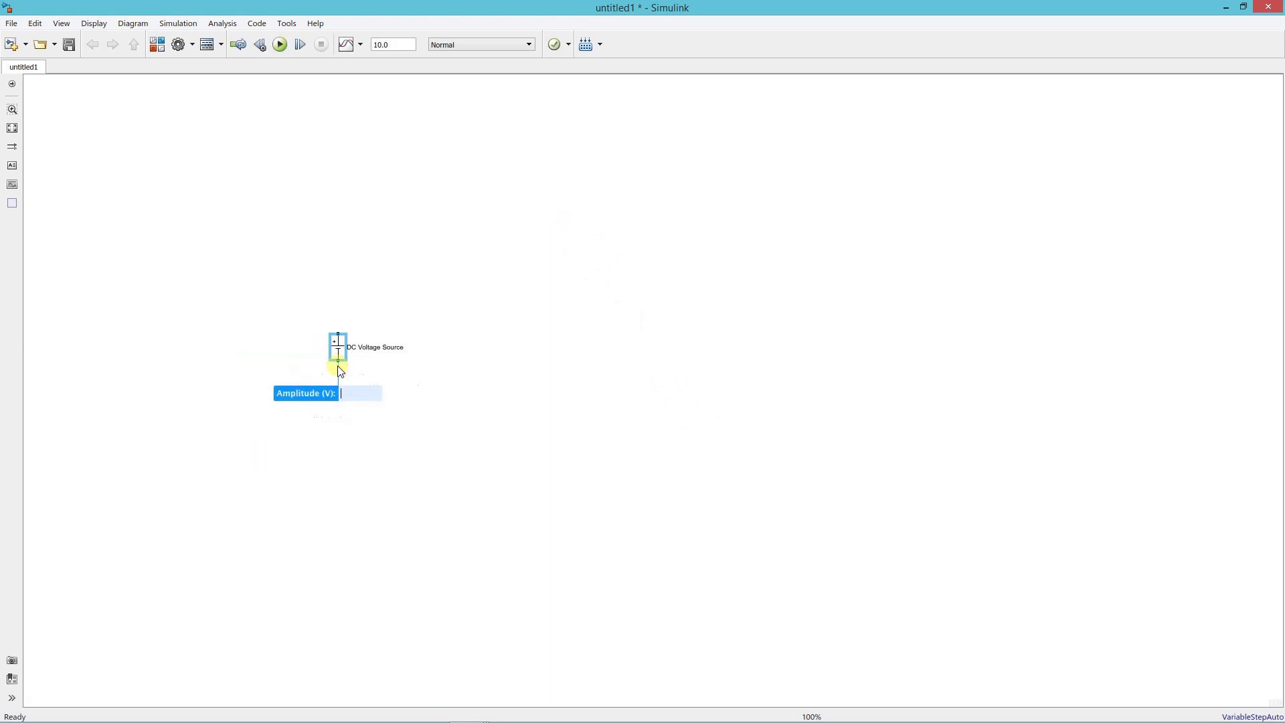
scroll(402, 359, "up", 1)
left_click_drag(308, 353, 77, 292)
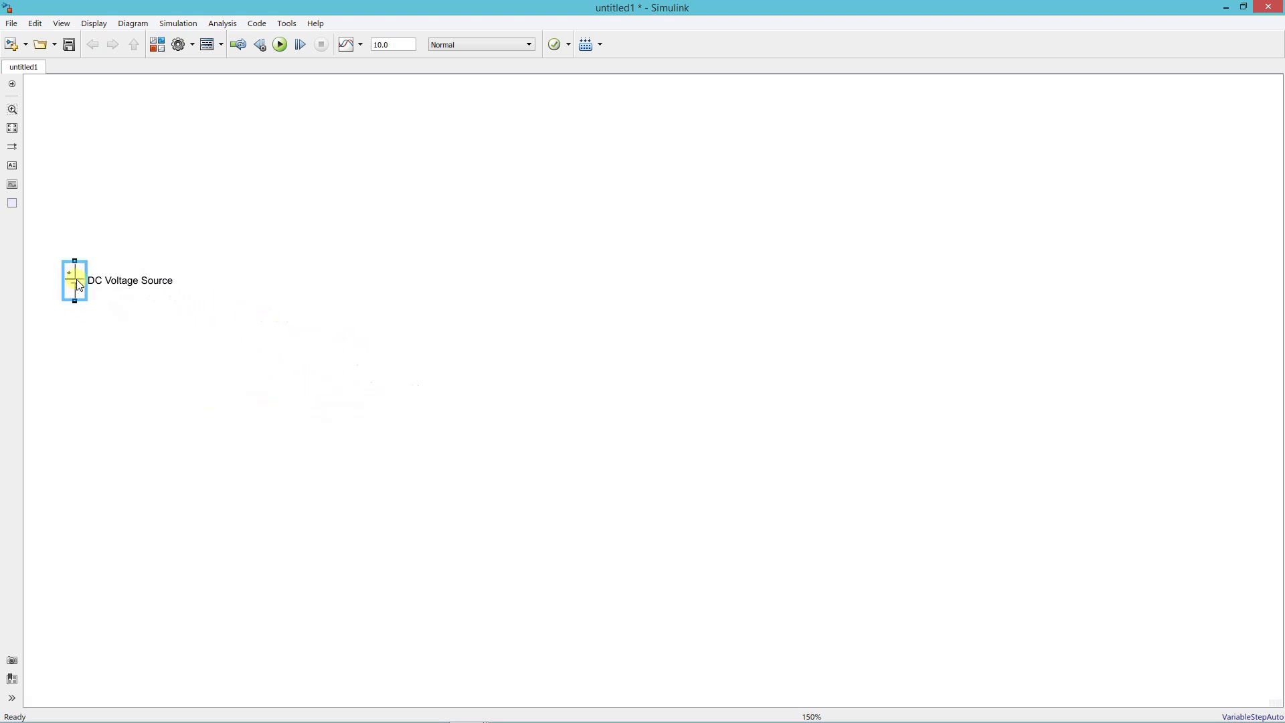
Add a Mosfet block and copy it into a 2×2 arrangement of four MOSFETs.
double_click(157, 353)
type("mos")
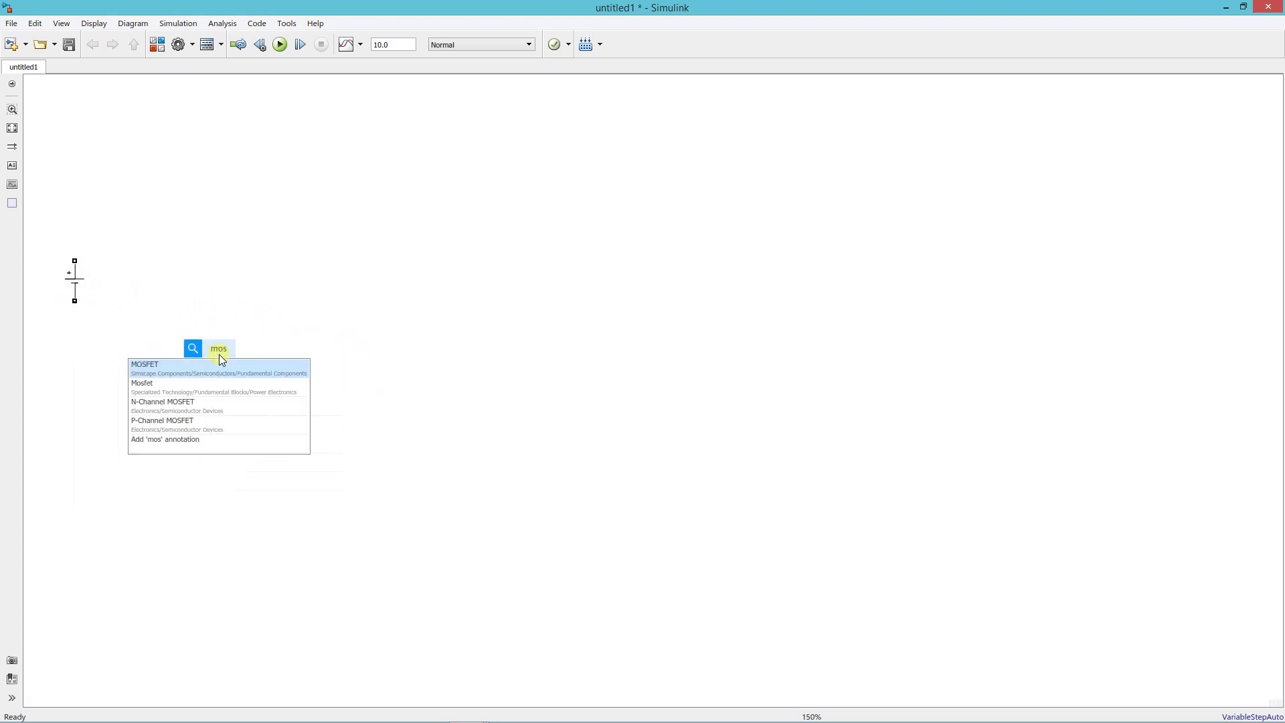
type("fet")
left_click(243, 390)
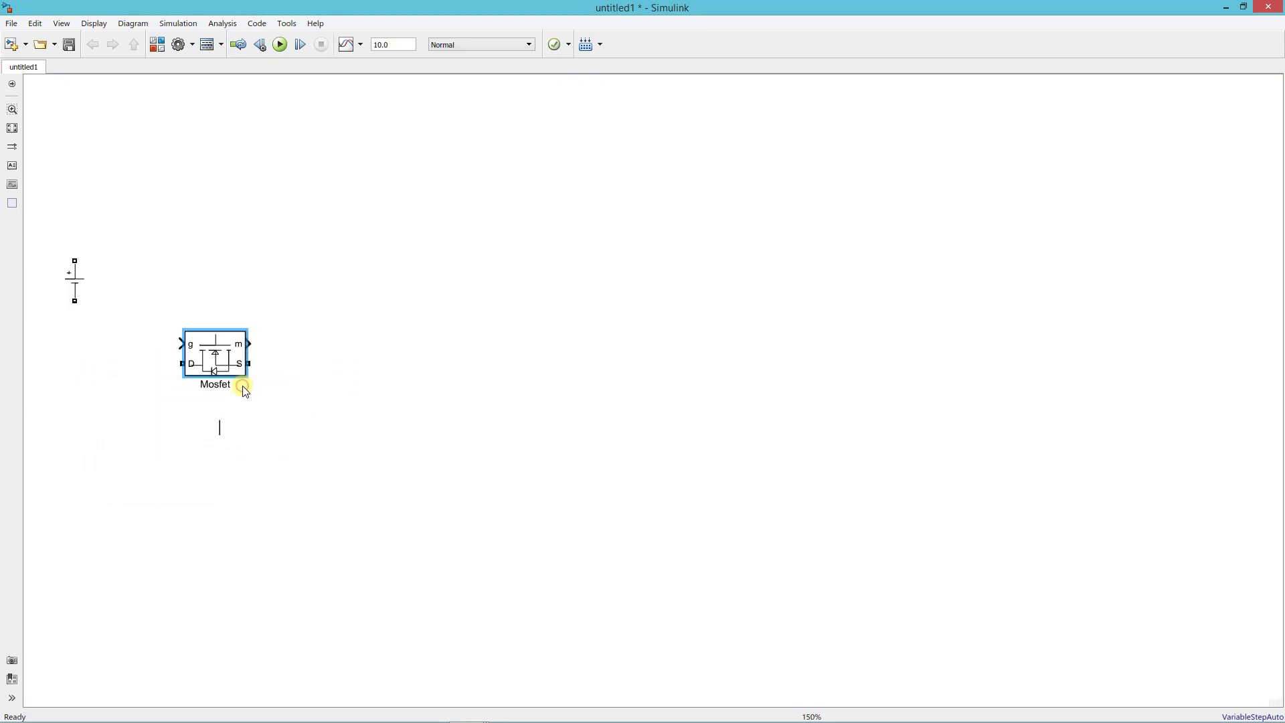
left_click_drag(229, 353, 281, 151)
mouse_move(301, 231)
left_mouse_down()
mouse_move(174, 144)
mouse_move(173, 382)
left_mouse_up()
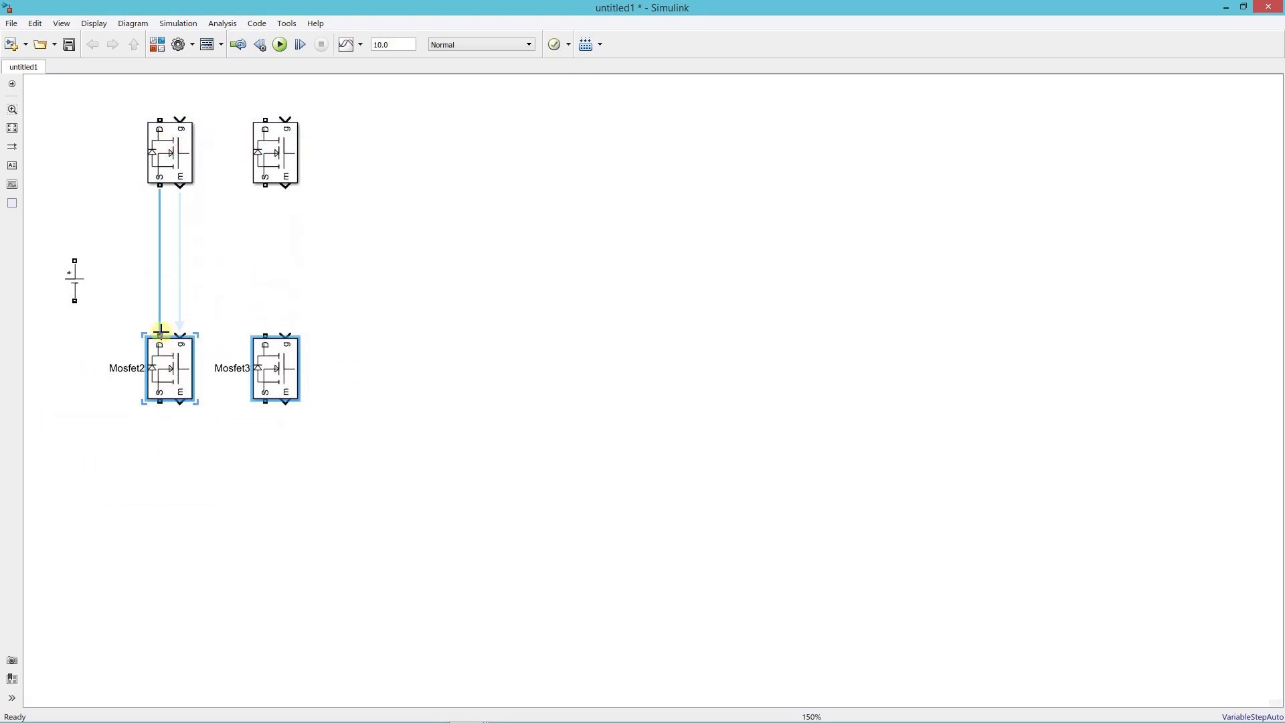
left_click_drag(160, 334, 160, 186)
Wire the two MOSFET legs and connect the source terminals to the top and bottom rails.
left_click_drag(265, 186, 265, 334)
left_click_drag(161, 402, 262, 404)
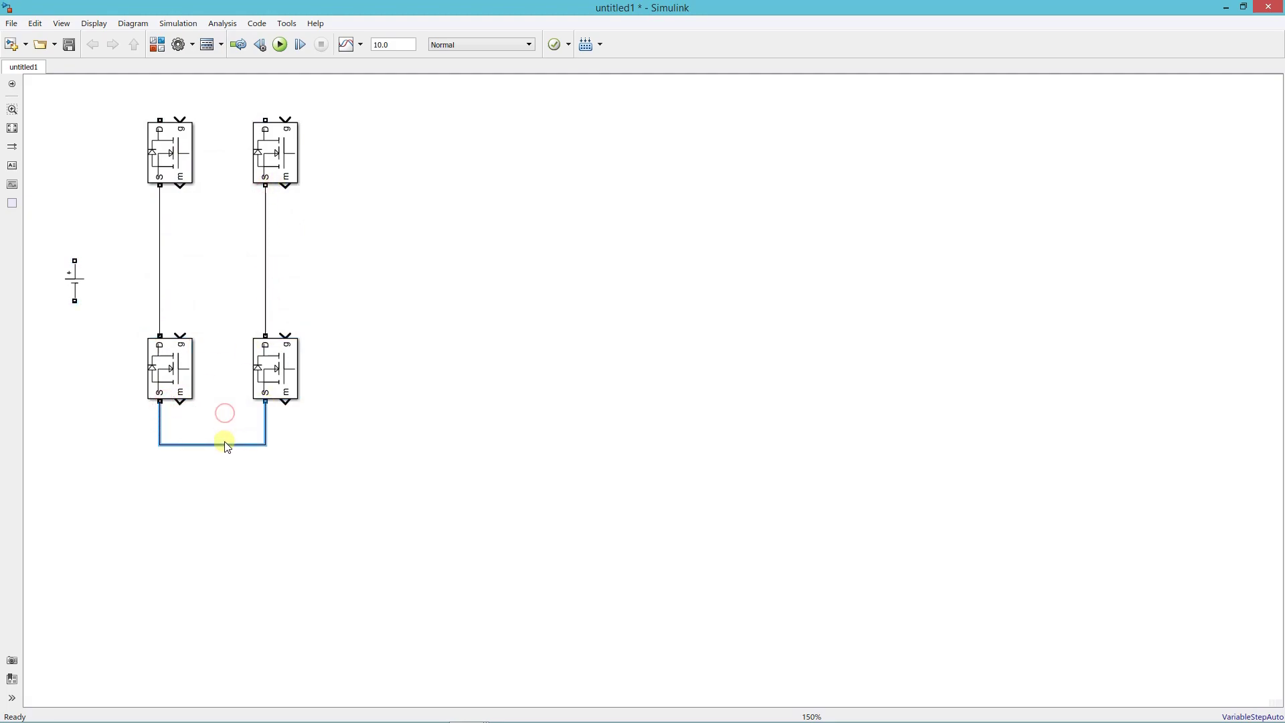
left_click_drag(159, 120, 233, 109)
left_click_drag(74, 261, 159, 95)
left_click_drag(75, 303, 159, 446)
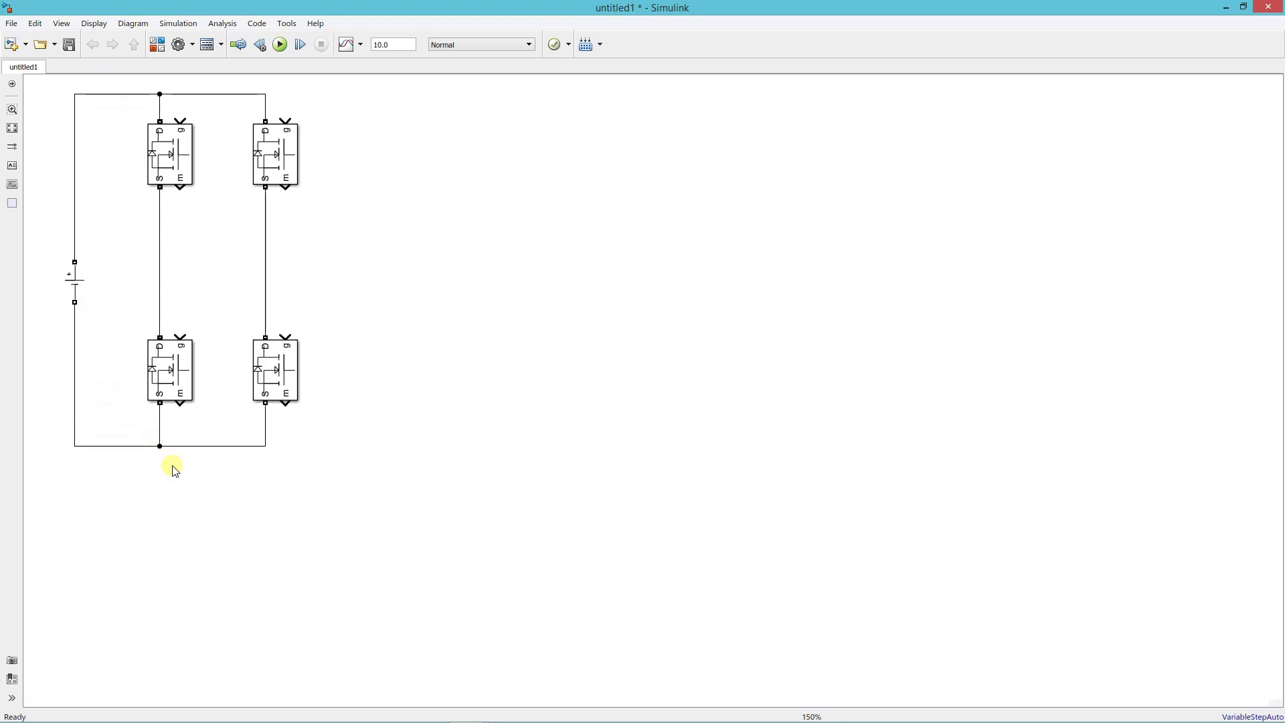
Add a From block tagged PWM1 and wire it to the top-left MOSFET's gate.
double_click(221, 516)
type("from")
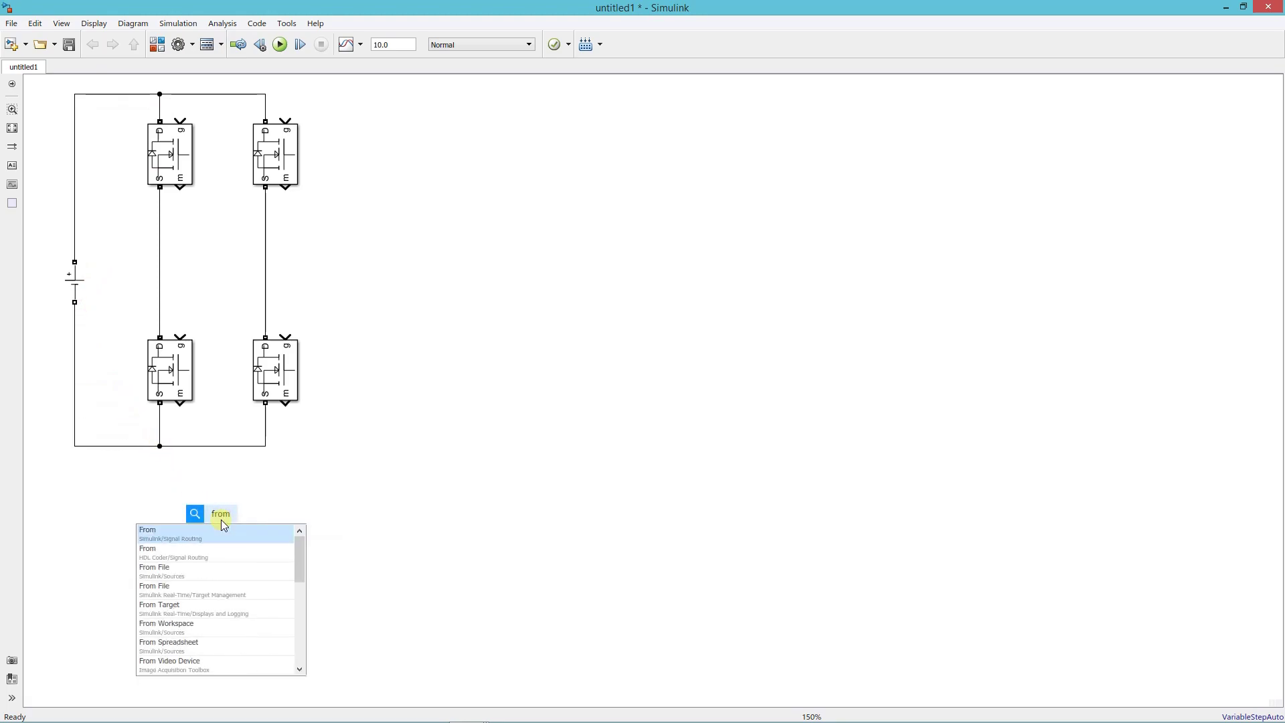
left_click(218, 526)
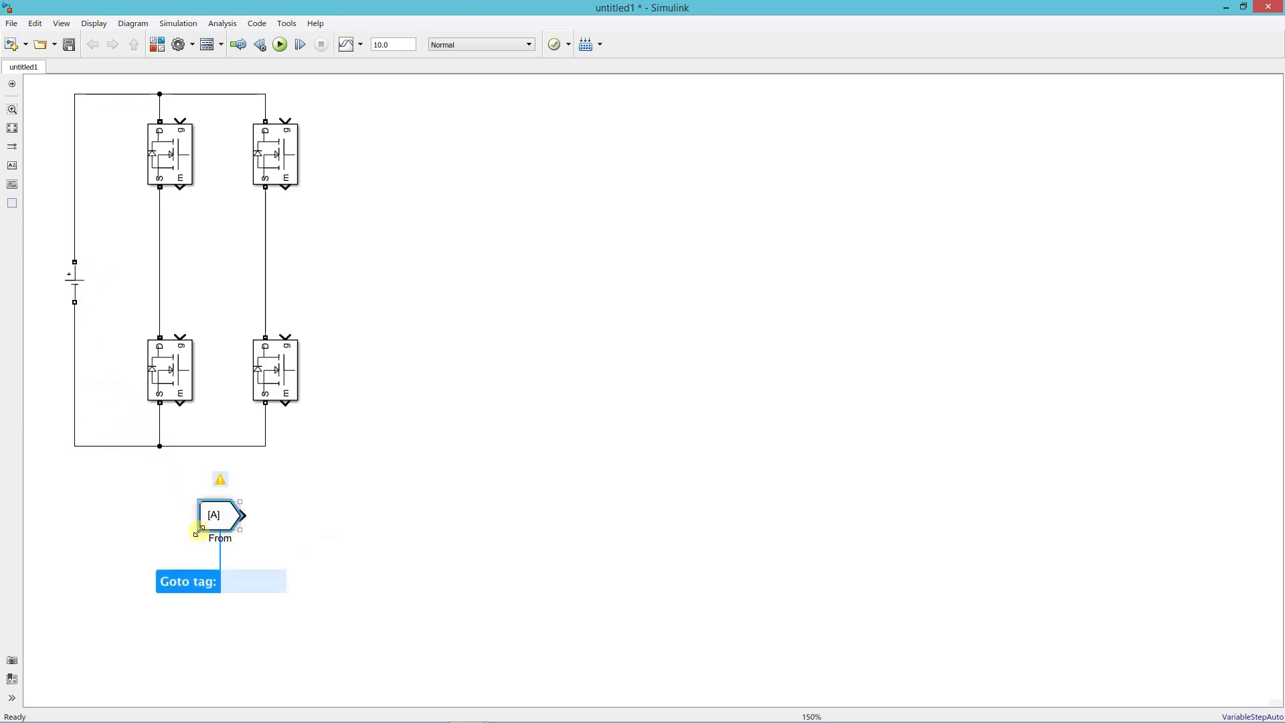
left_click_drag(198, 529, 183, 522)
double_click(198, 517)
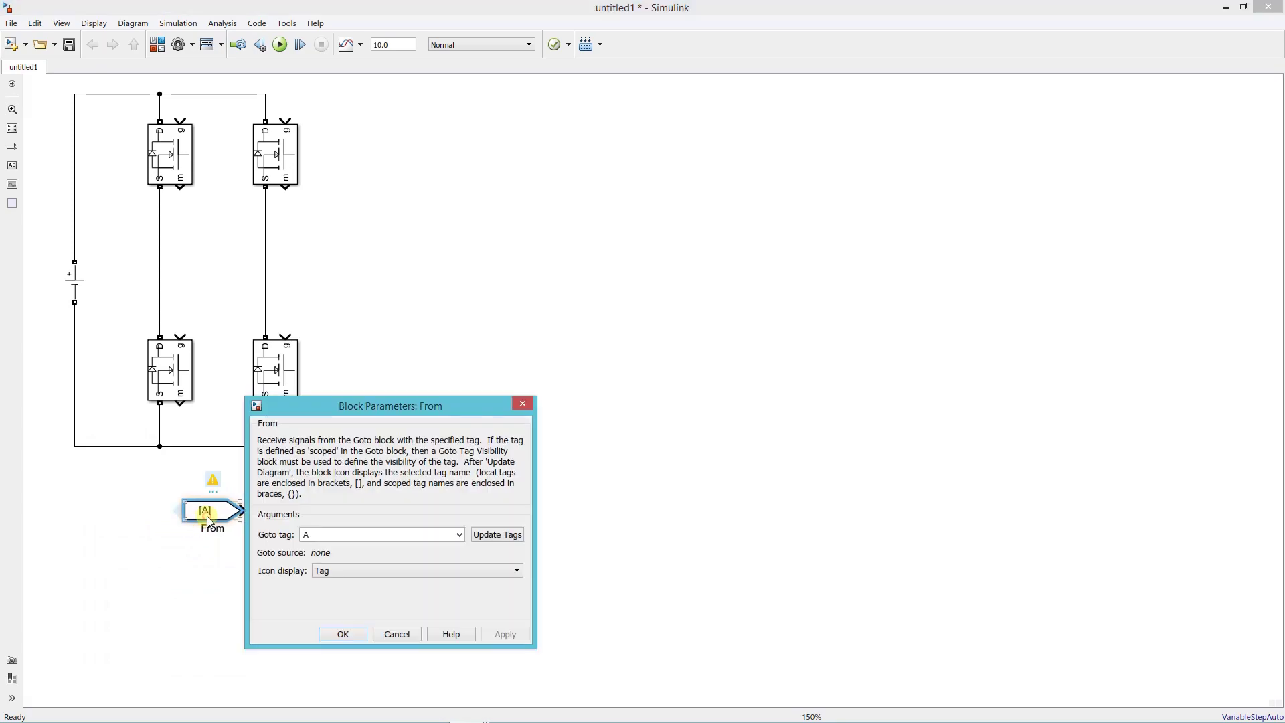
type("PWM1")
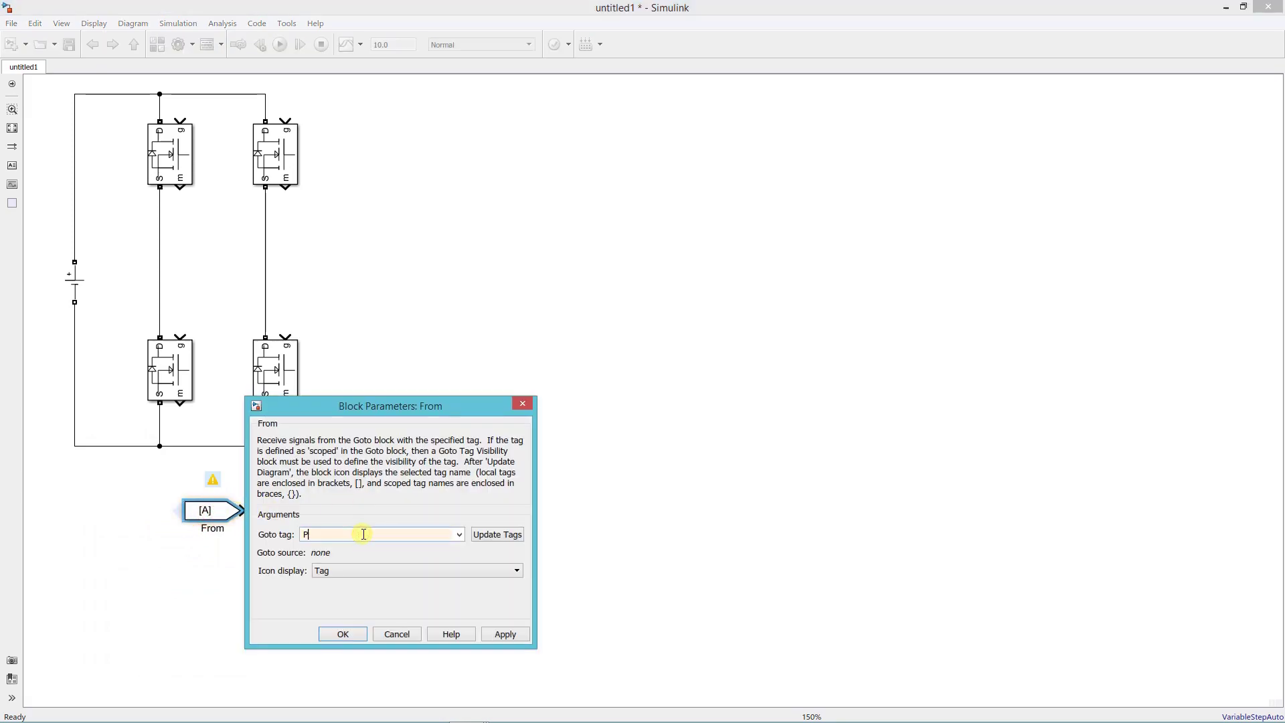
left_click(342, 634)
mouse_move(199, 515)
left_mouse_down()
mouse_move(163, 222)
mouse_move(102, 122)
mouse_move(152, 106)
mouse_move(180, 119)
left_mouse_up()
left_click(106, 110)
Paste a copy beside the lower-left MOSFET and retag it PWM2.
key("ctrl+c")
key("ctrl+v")
mouse_move(118, 194)
left_mouse_down()
mouse_move(109, 324)
mouse_move(154, 319)
mouse_move(180, 333)
left_mouse_up()
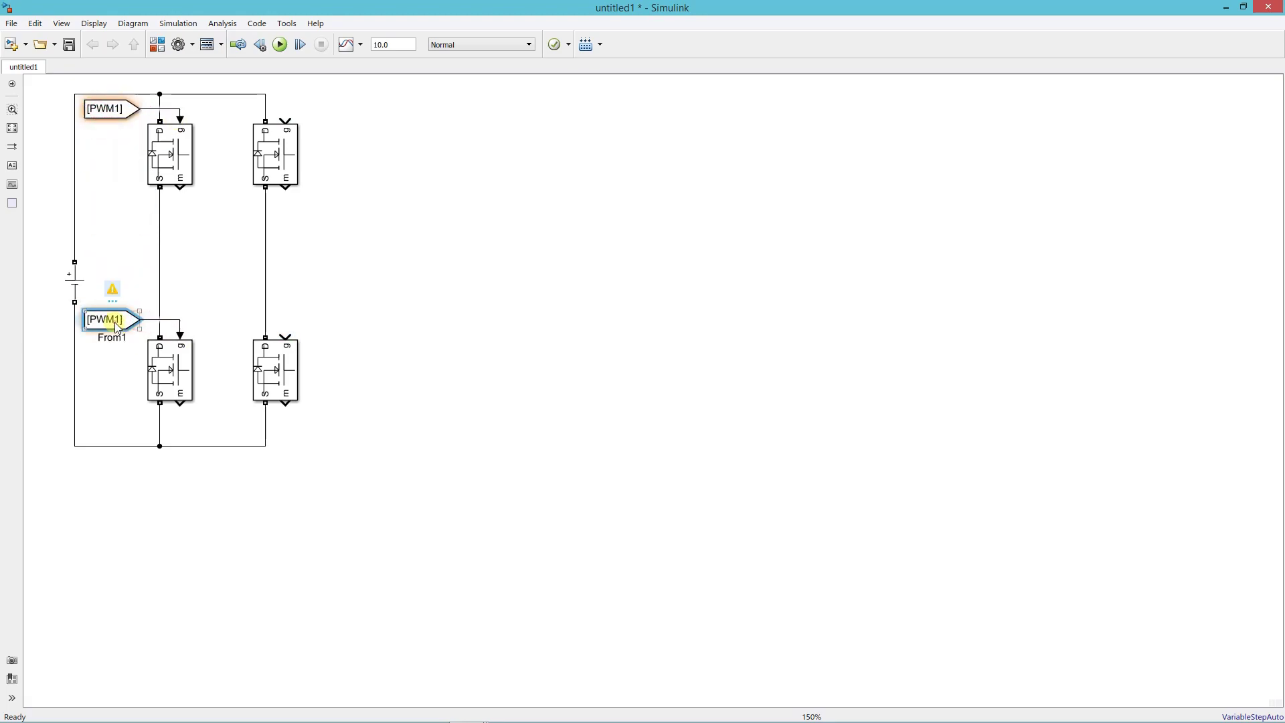
double_click(107, 320)
double_click(250, 343)
type("PWM2")
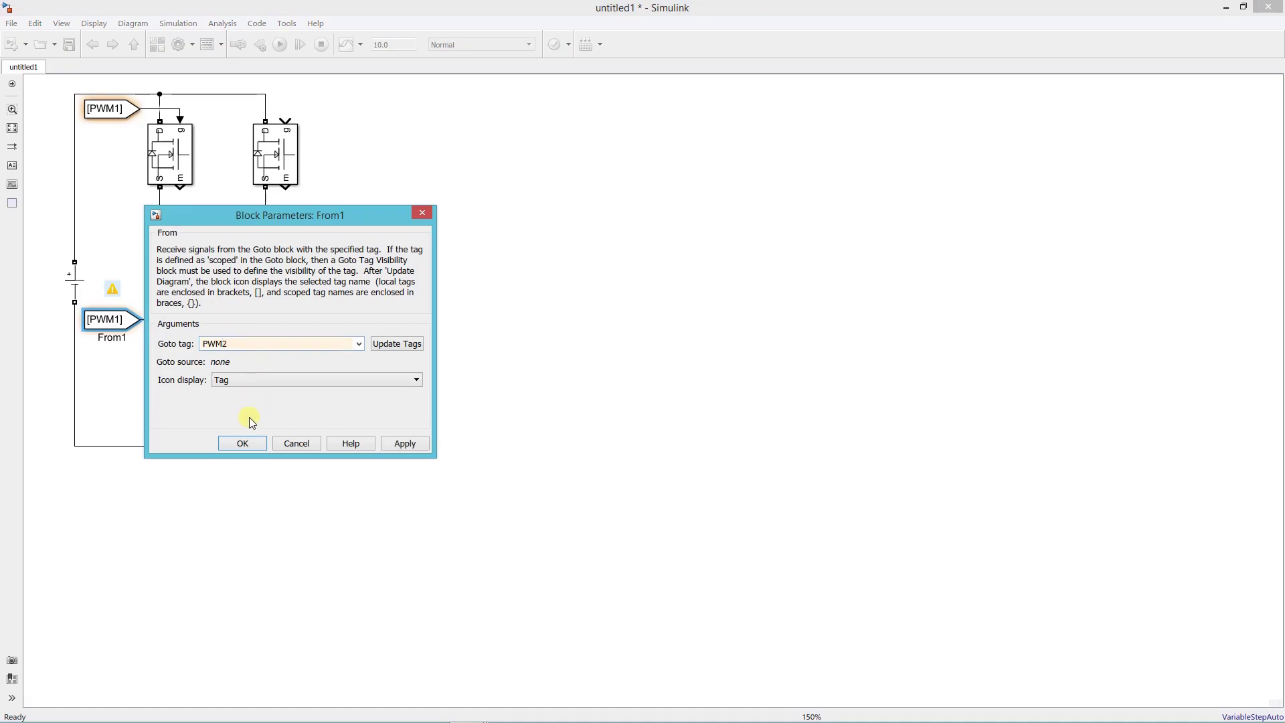
left_click(243, 442)
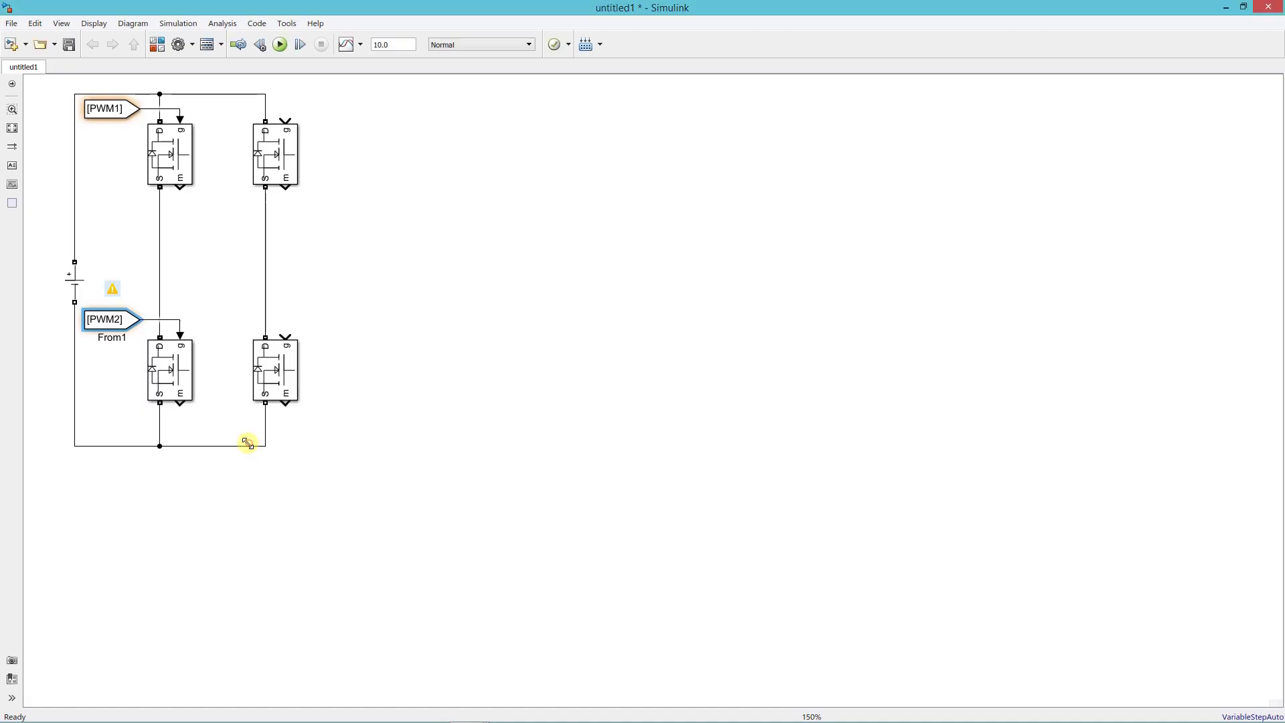
Copy the PWM2 block beside the top-right MOSFET and retag it PWM3.
left_click(107, 321)
mouse_move(107, 321)
left_mouse_down()
mouse_move(200, 114)
mouse_move(286, 119)
mouse_move(229, 112)
left_mouse_up()
double_click(229, 112)
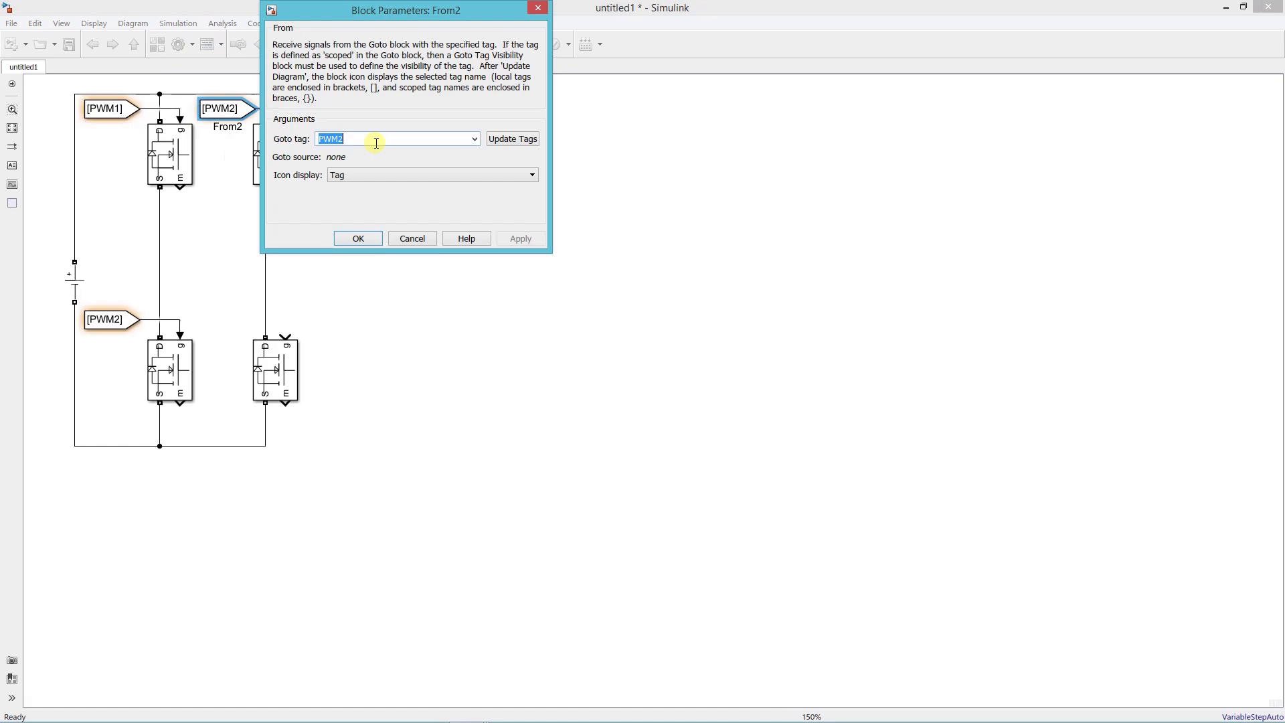
type("PWM")
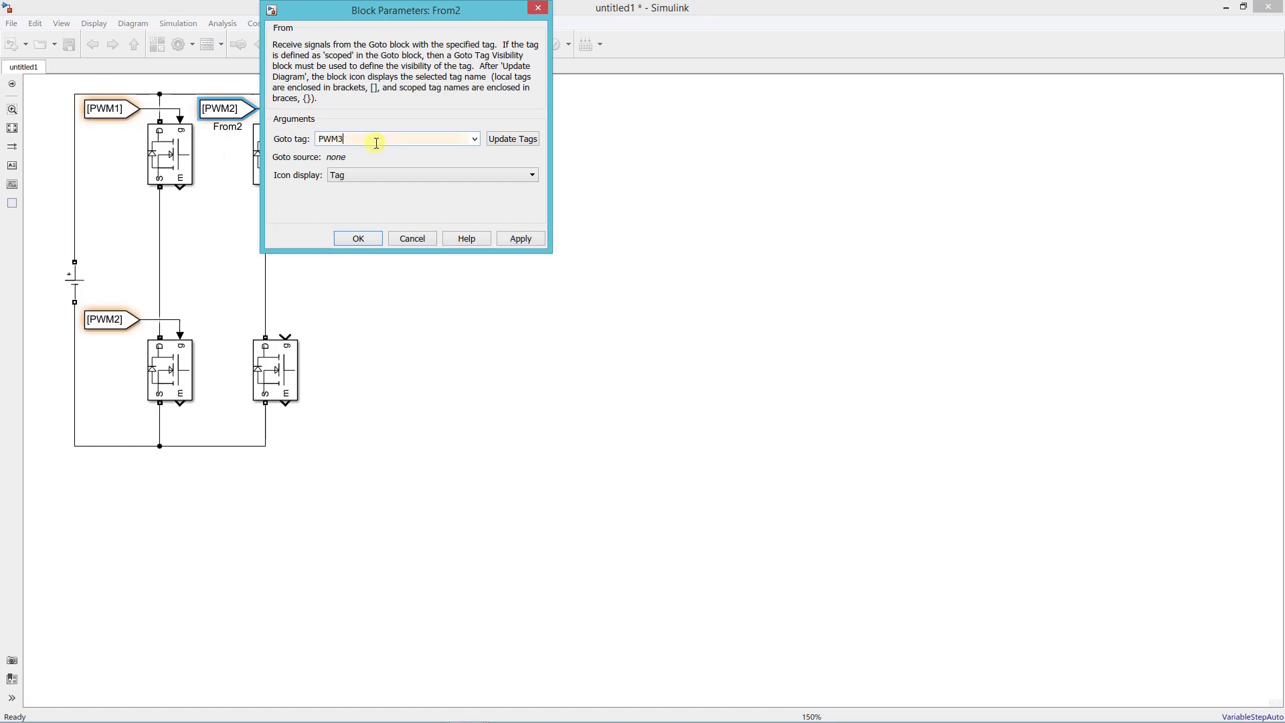
left_click(370, 239)
Copy the PWM3 block beside the lower-right MOSFET and start retagging it PWM4.
left_click_drag(216, 107, 286, 334)
double_click(223, 326)
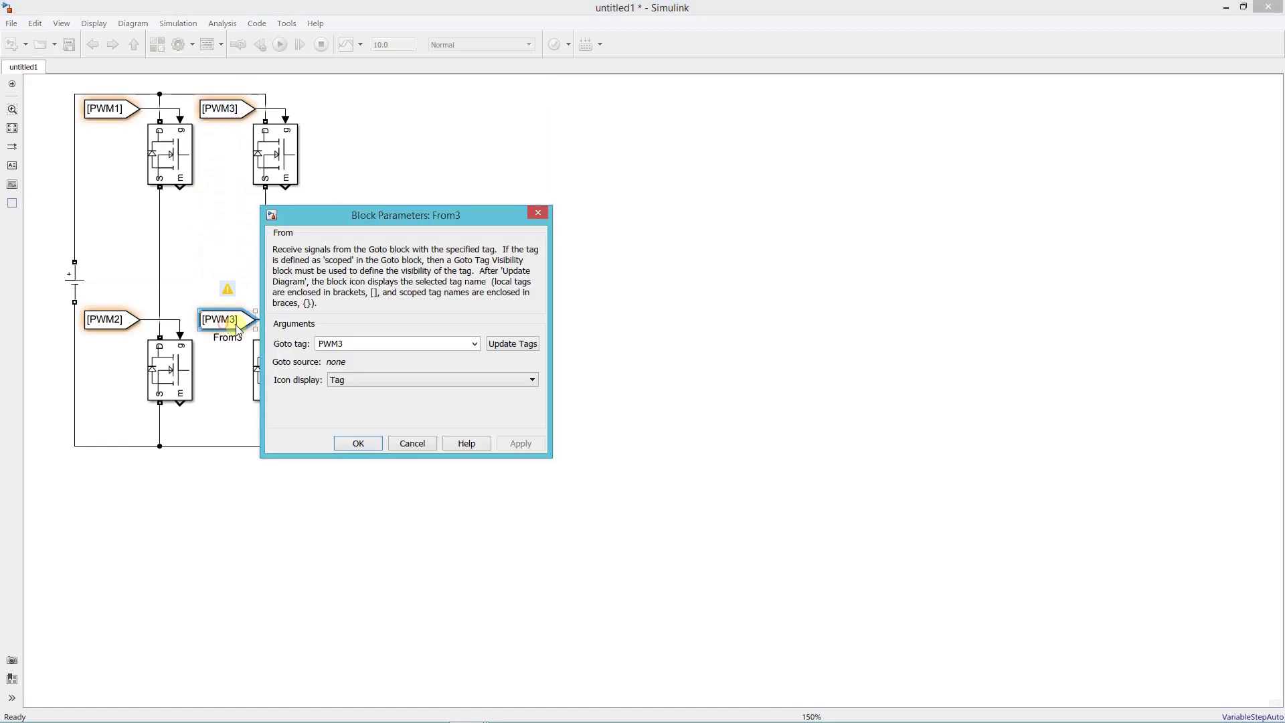
double_click(383, 347)
left_click(382, 347)
key("BackSpace")
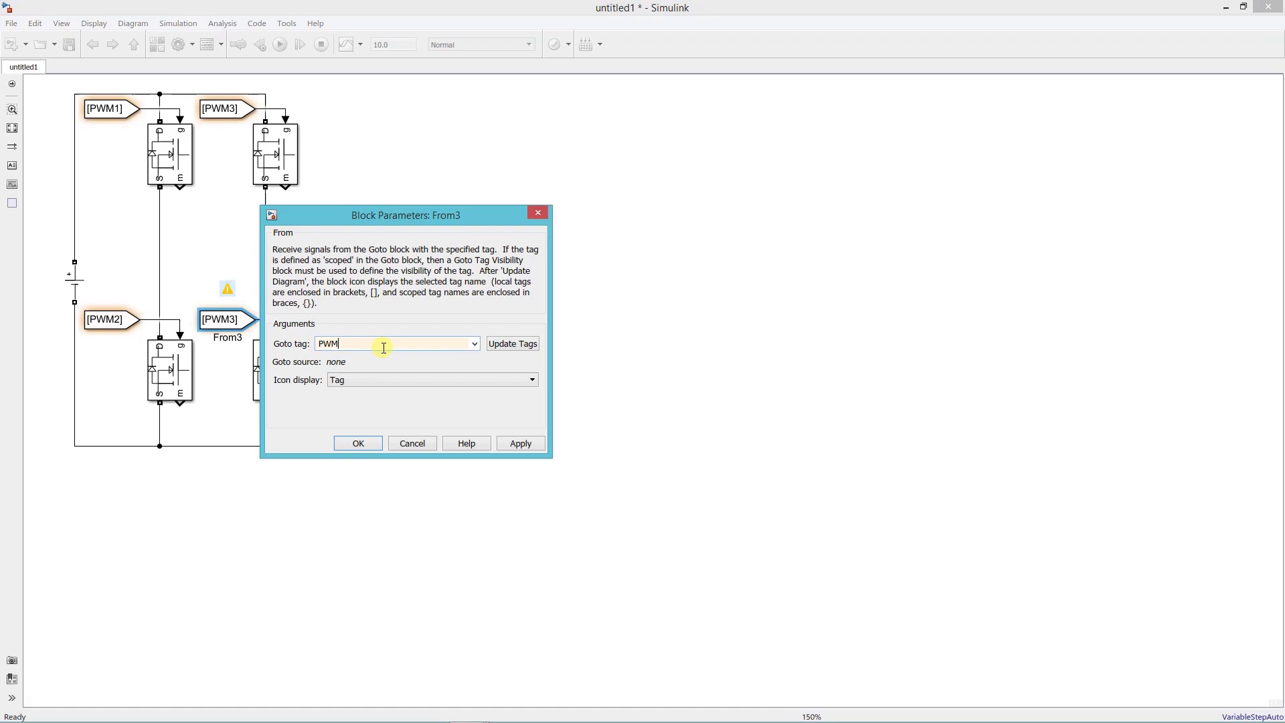
Confirm the PWM4 tag and insert a Linear Transformer block beside the bridge.
left_click(368, 443)
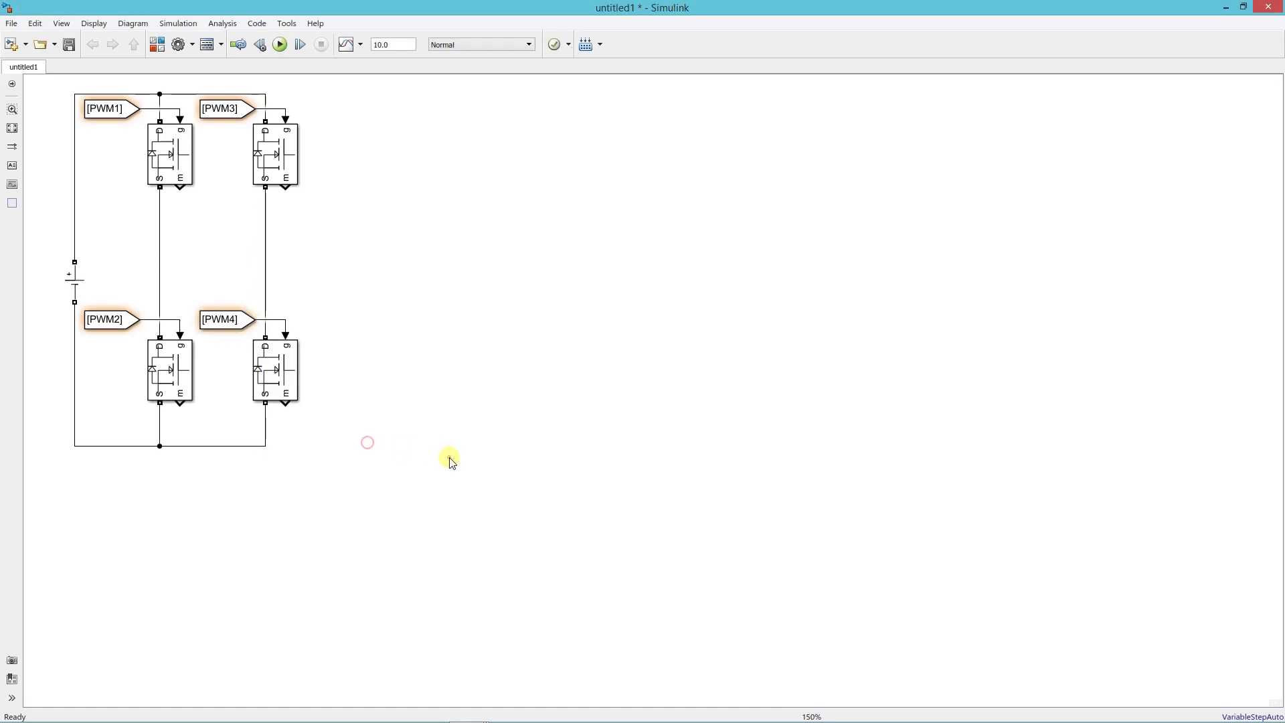
double_click(388, 260)
type("li")
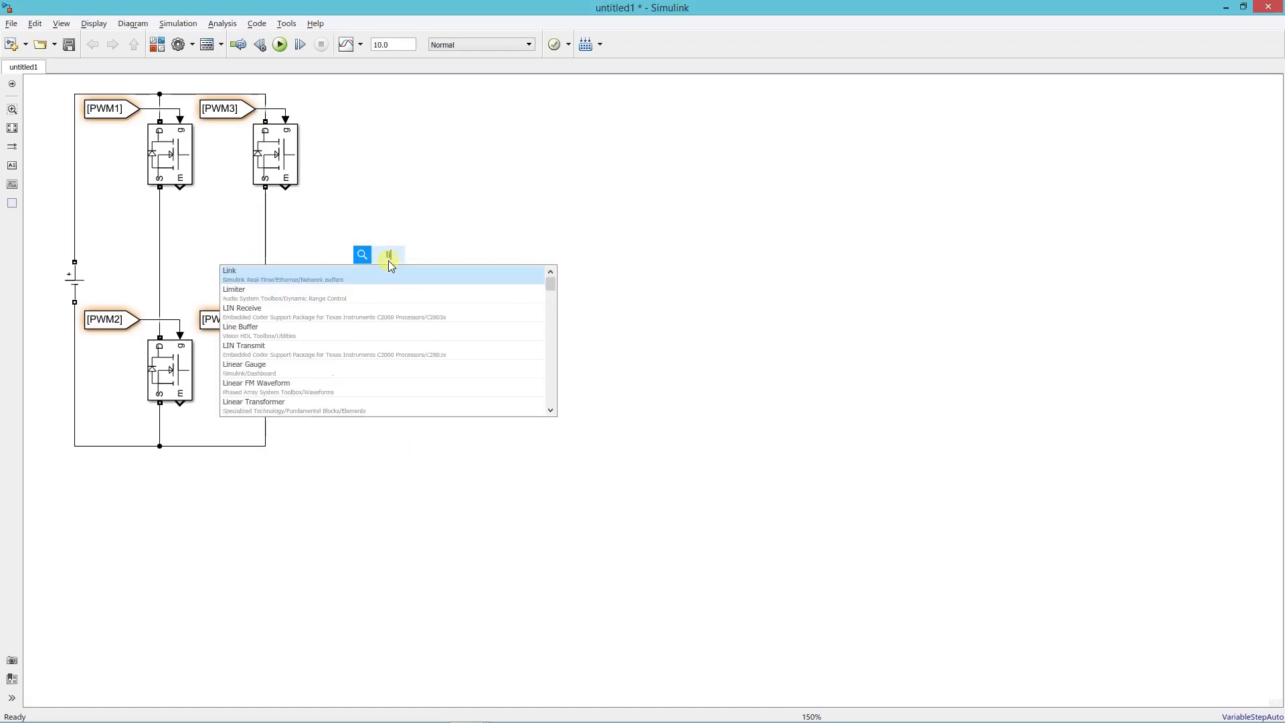
type("near")
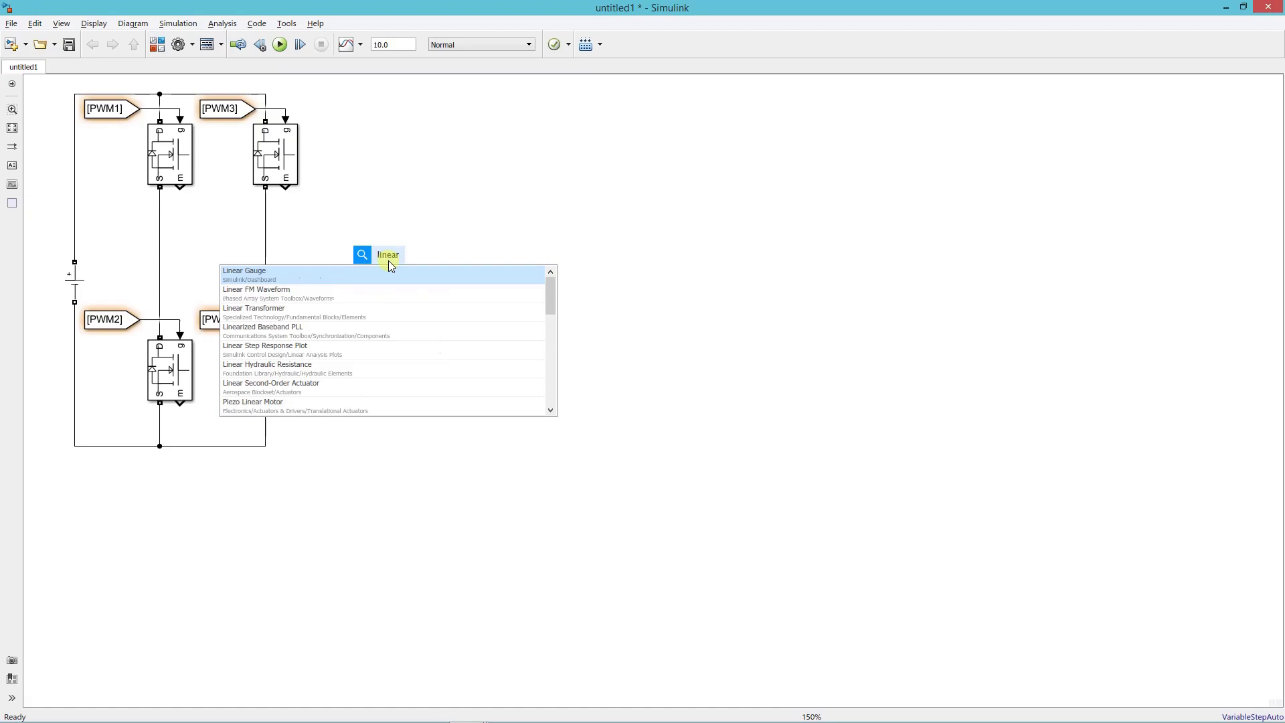
type(" transf")
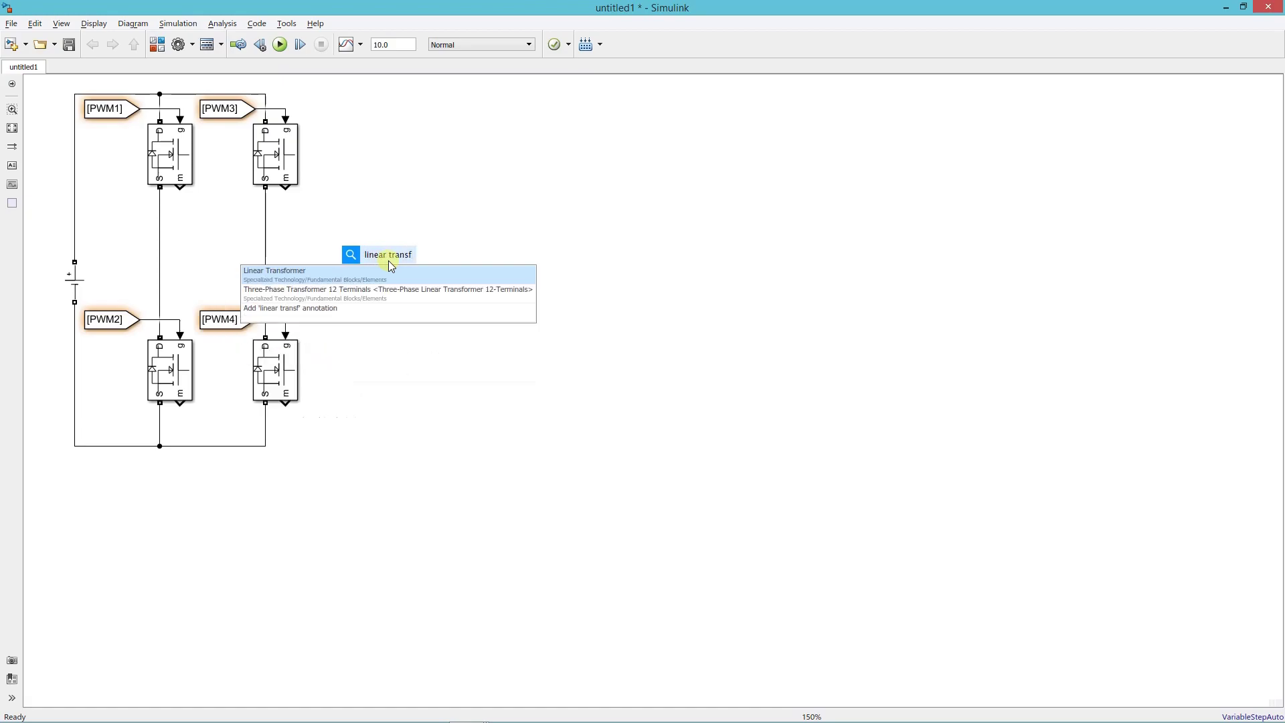
left_click(391, 275)
Position the transformer and wire its primary winding to the bridge-leg midpoints.
mouse_move(380, 261)
left_mouse_down()
mouse_move(373, 227)
mouse_move(368, 242)
mouse_move(161, 215)
left_mouse_up()
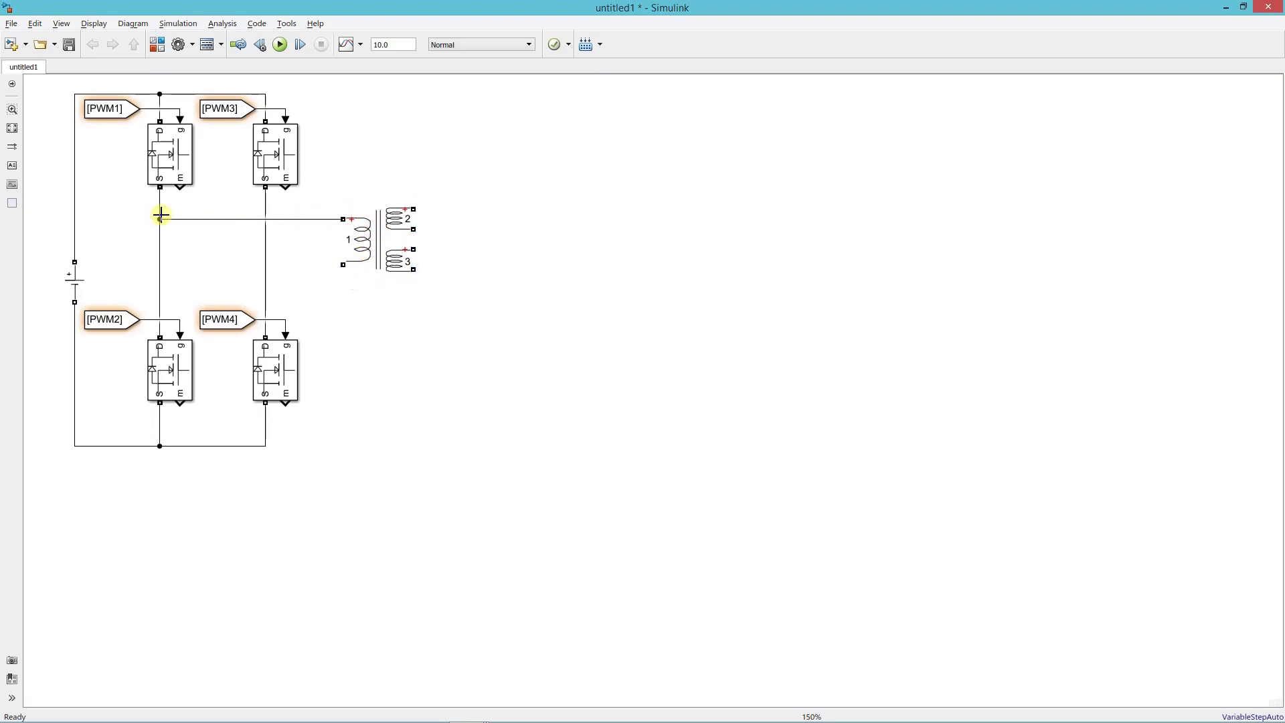
left_click_drag(338, 264, 266, 264)
left_click(394, 266)
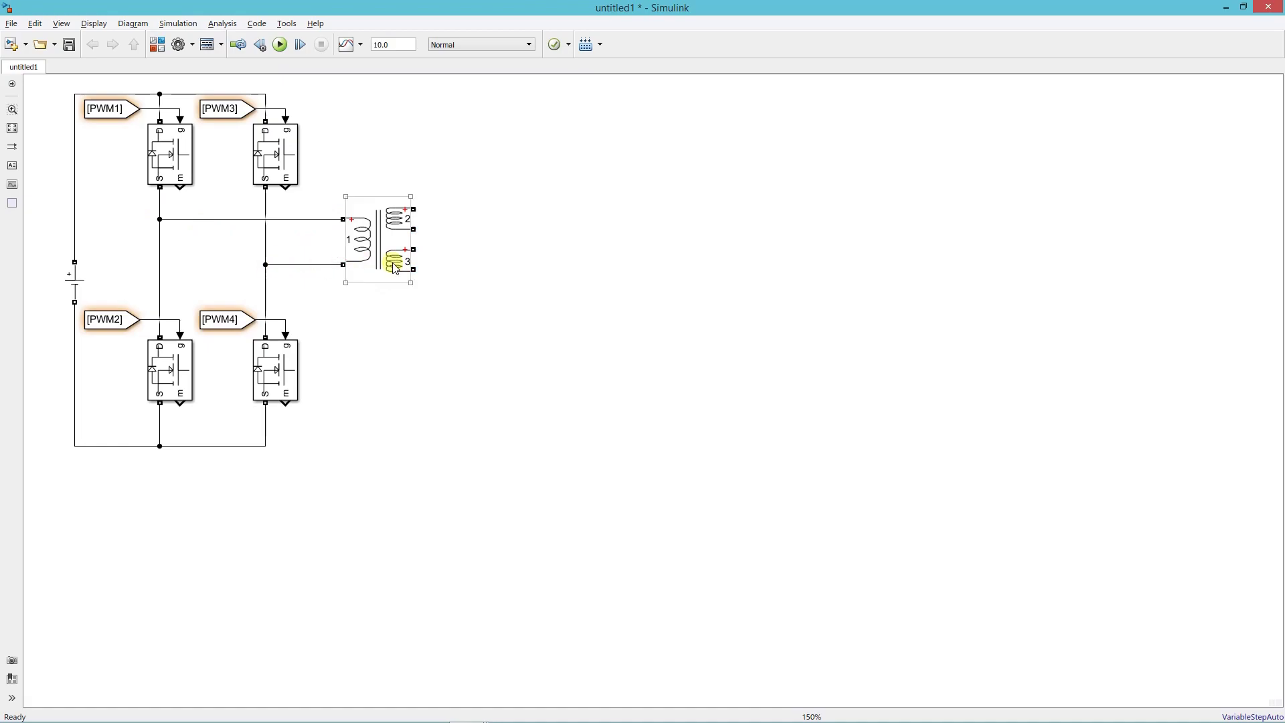
Switch the transformer to SI units with nominal power 2000 and frequency 50e3.
double_click(394, 266)
left_click(498, 160)
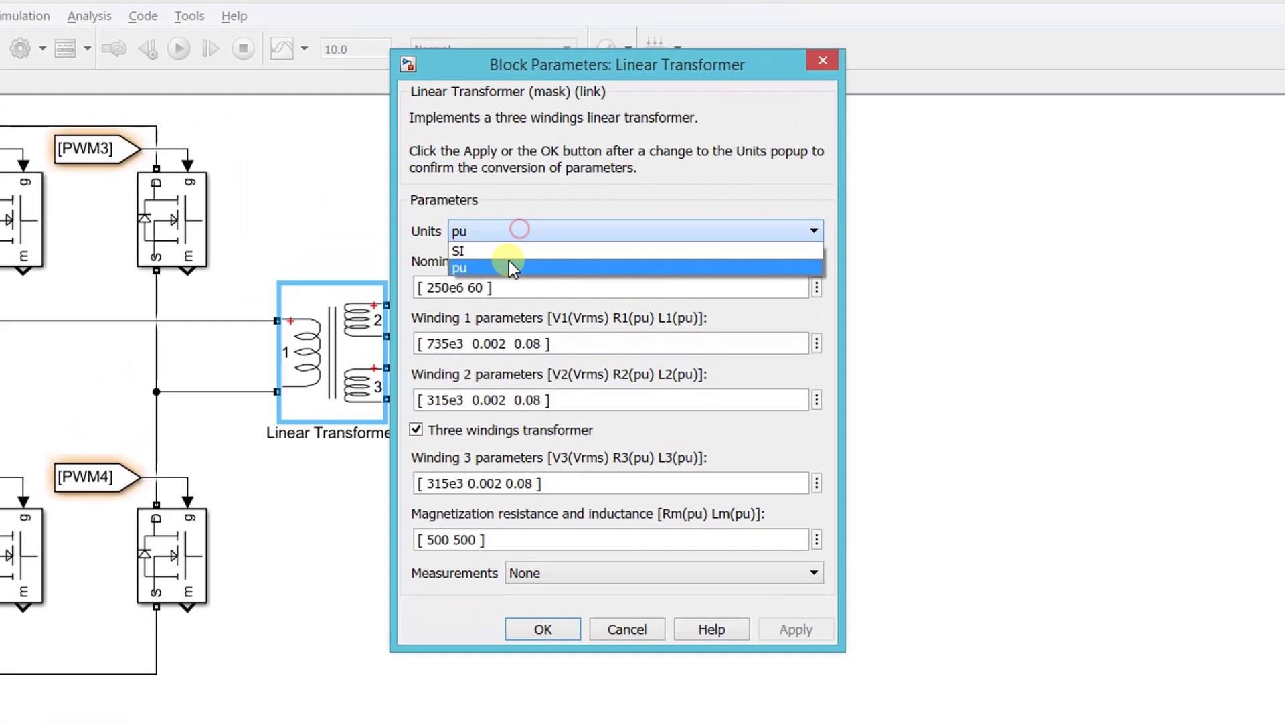
left_click(509, 267)
left_click(501, 232)
left_click(497, 251)
triple_click(469, 288)
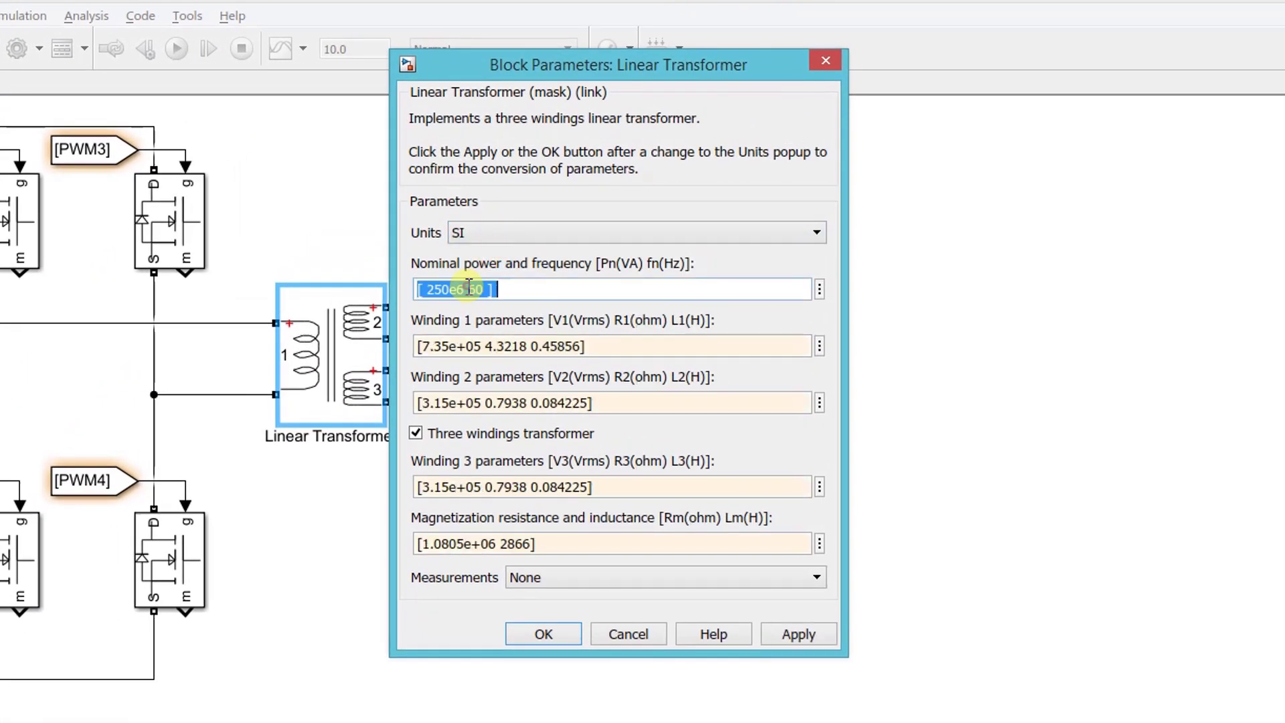
double_click(474, 289)
type("60")
left_click_drag(464, 288, 434, 289)
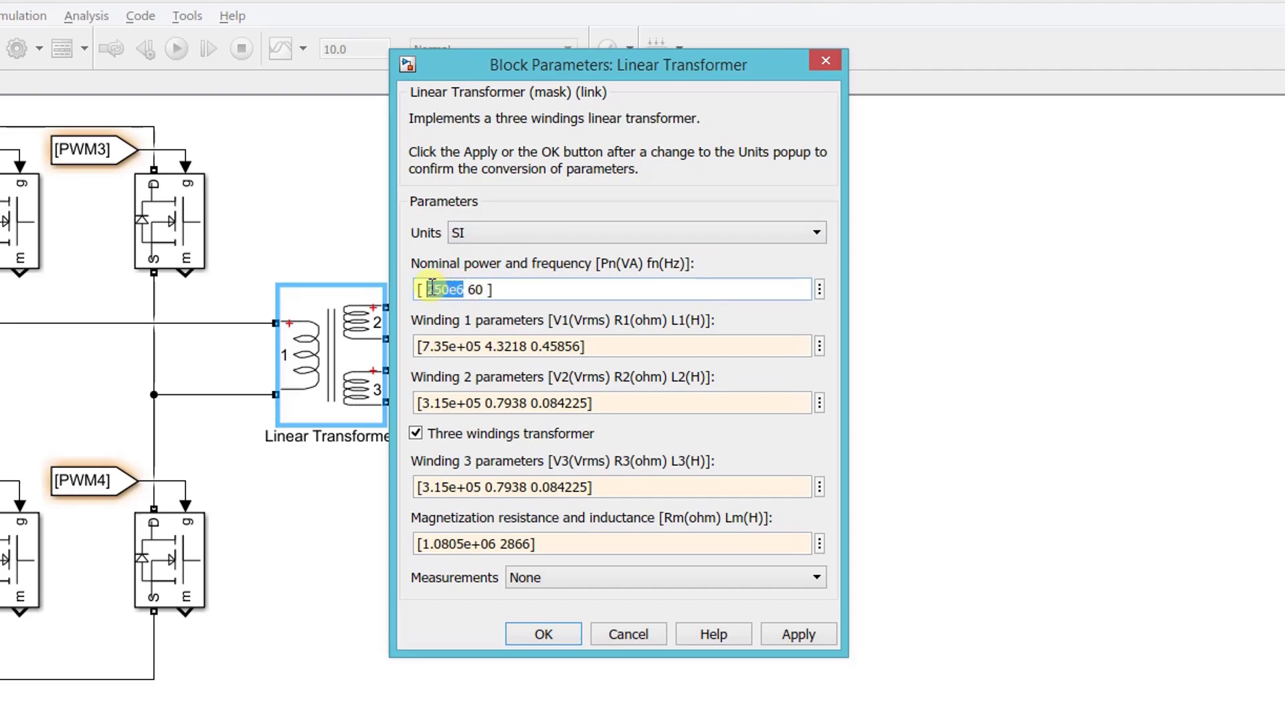
type("2000")
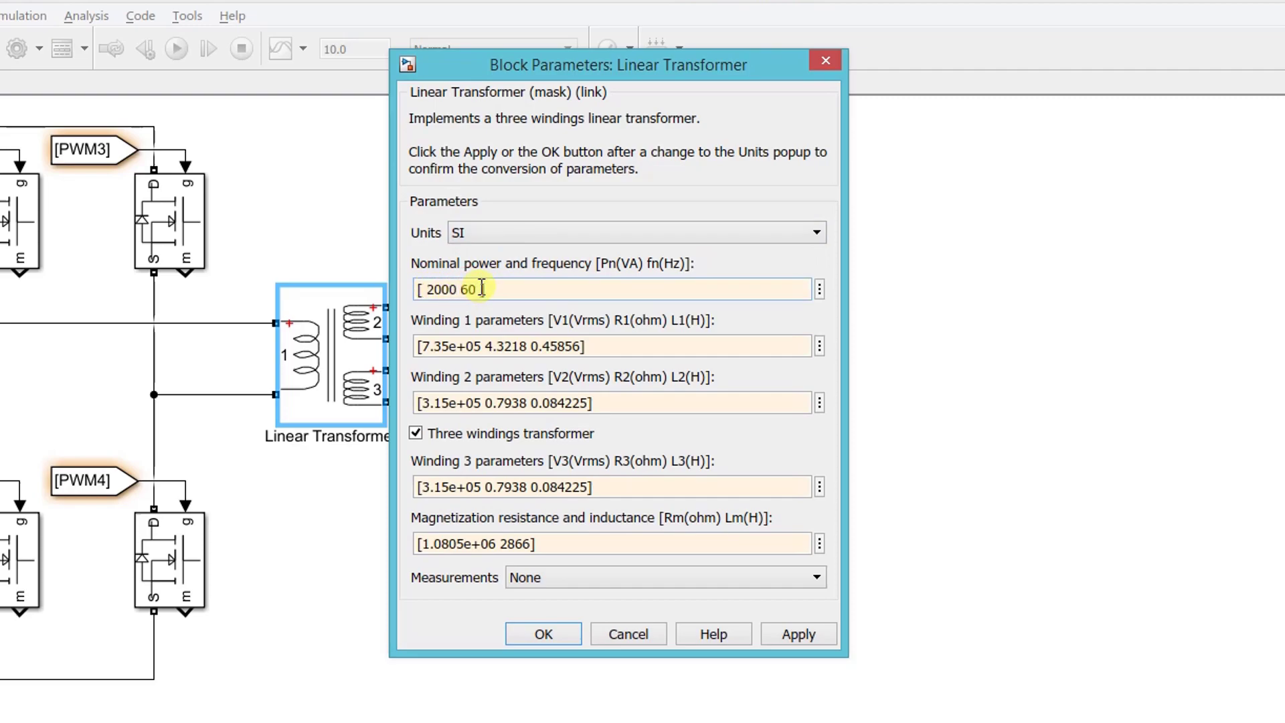
left_click_drag(477, 289, 467, 291)
type("50e3")
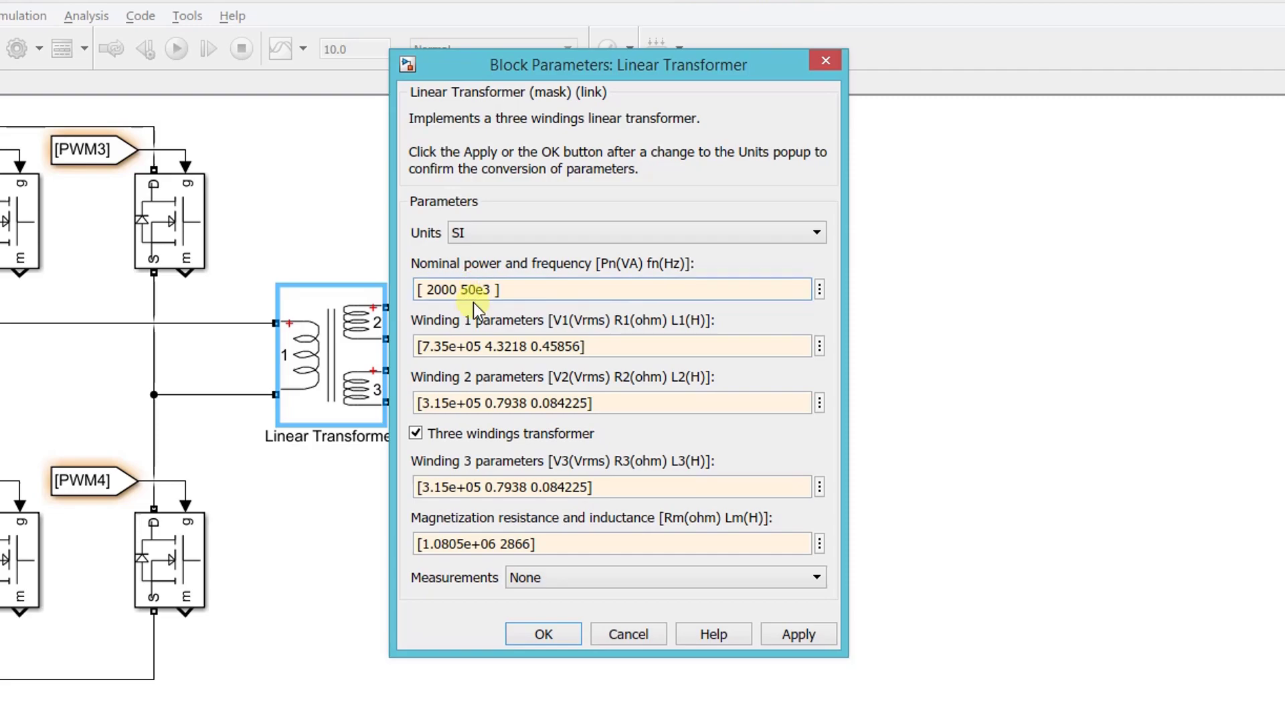
Set the Winding 1 voltage to 400 V and change the Winding 2 voltage.
triple_click(480, 346)
left_click_drag(479, 345, 424, 346)
key("BackSpace")
type("400")
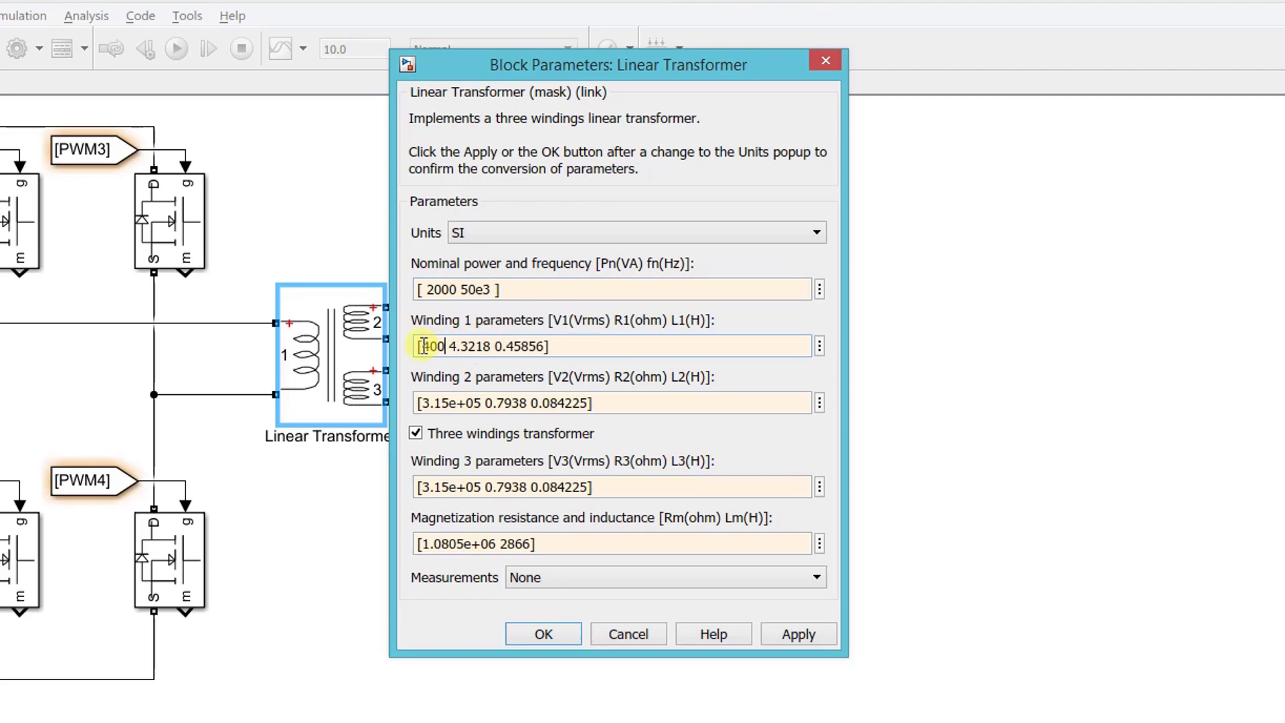
triple_click(444, 401)
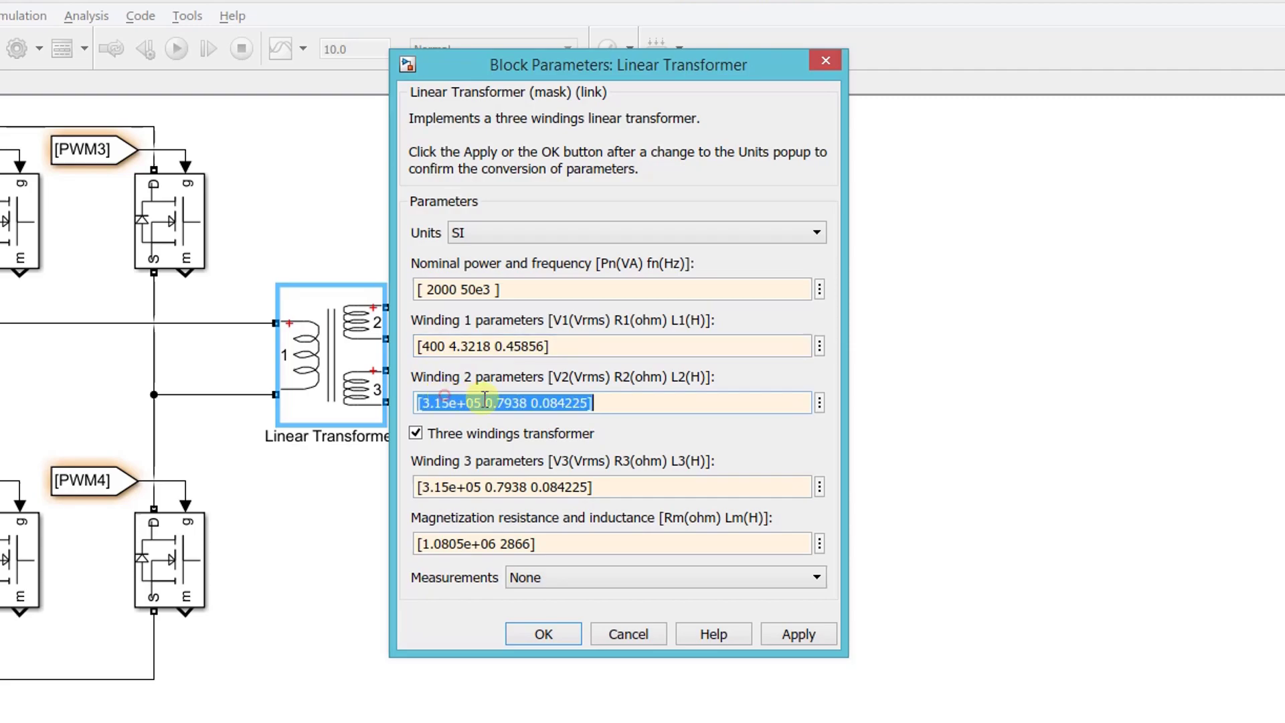
left_click_drag(481, 399, 426, 402)
type("20")
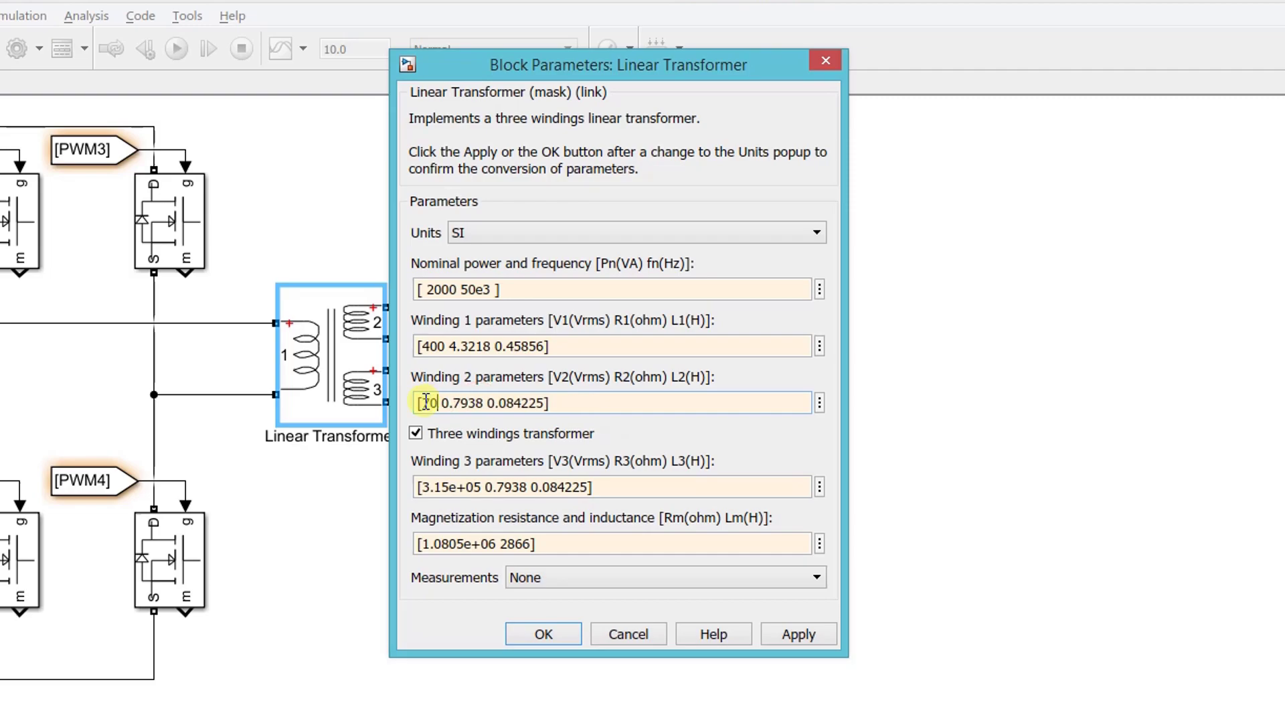
Add e-6 and e-9 exponents to both windings' R and L, make it two-winding, and apply.
triple_click(491, 352)
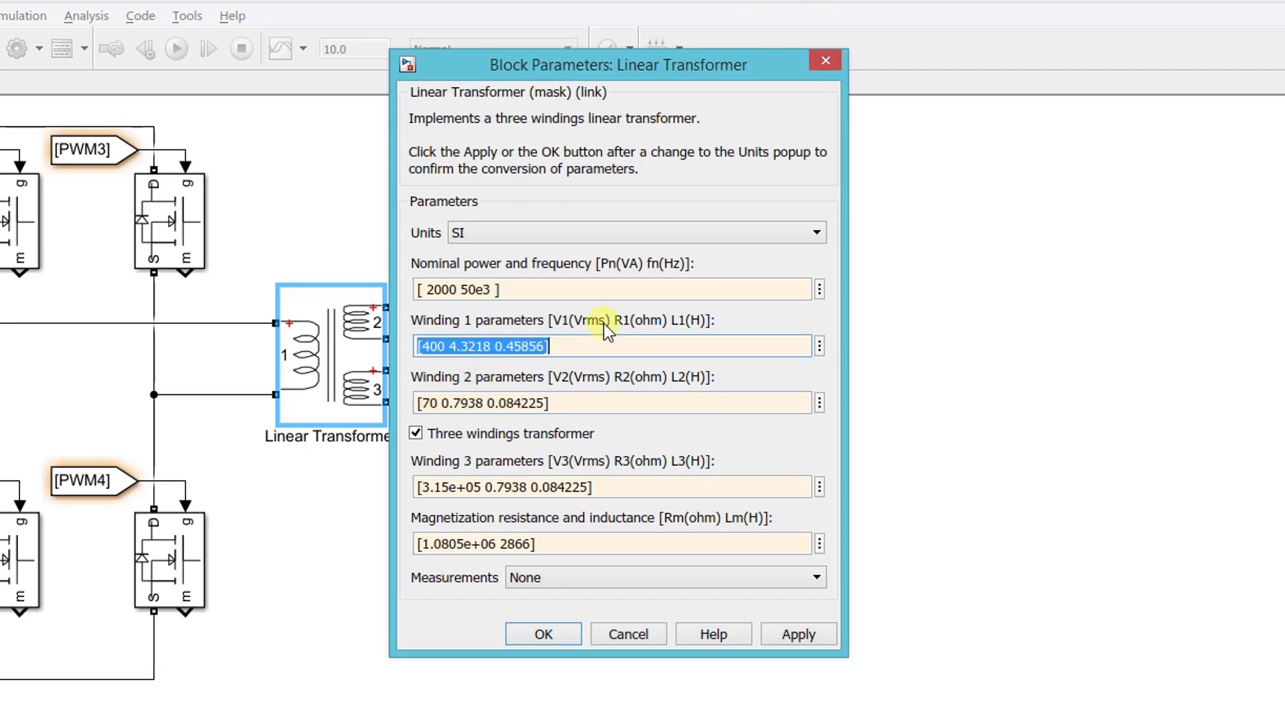
left_click(492, 349)
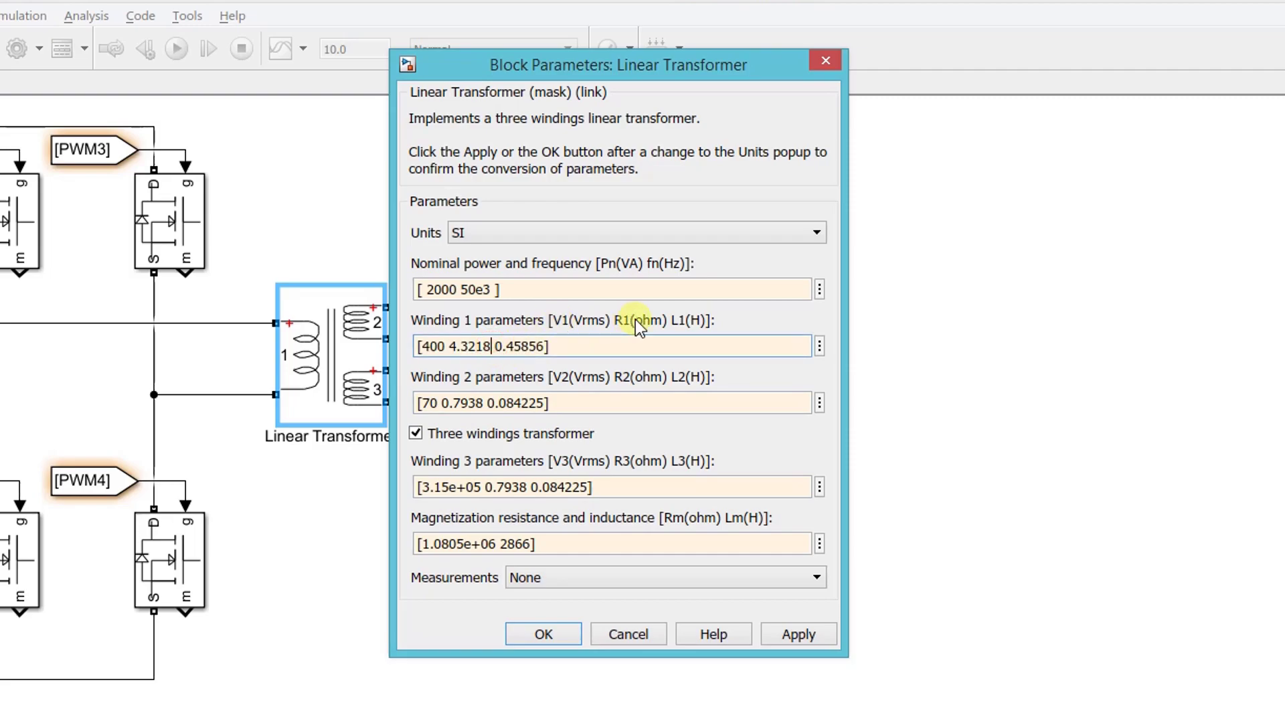
type("e-6")
left_click(564, 343)
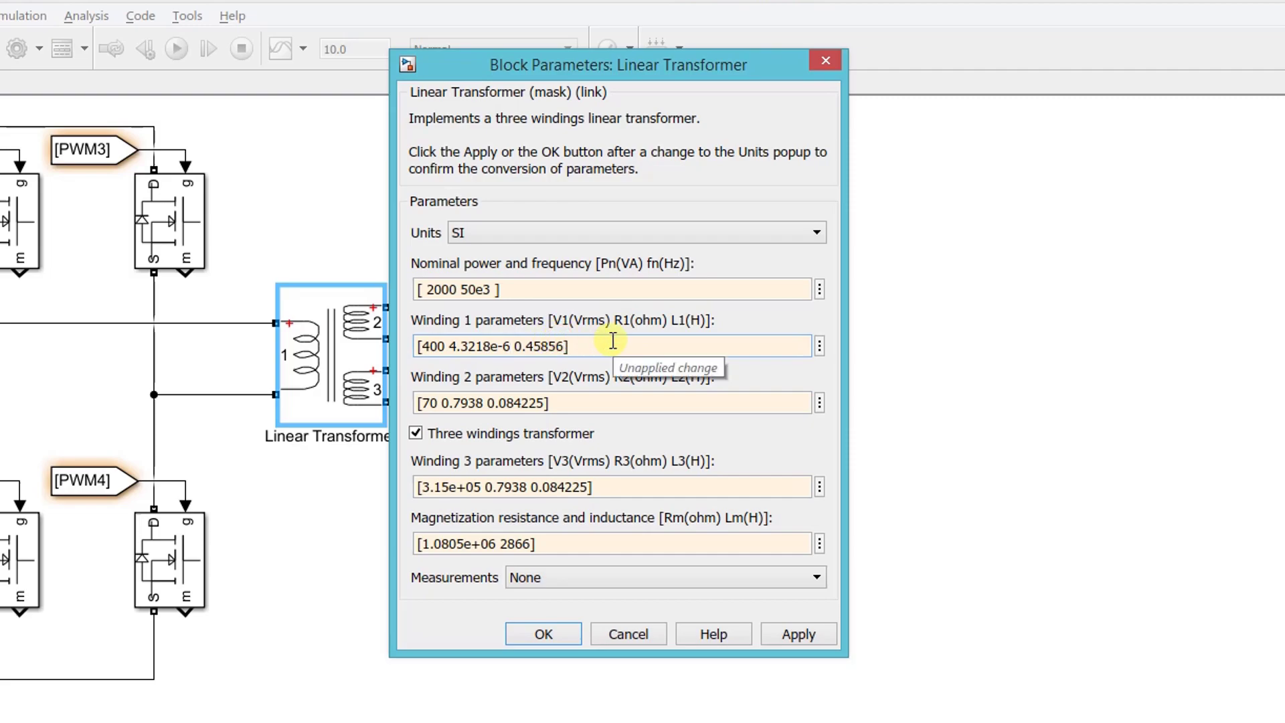
type("e-9")
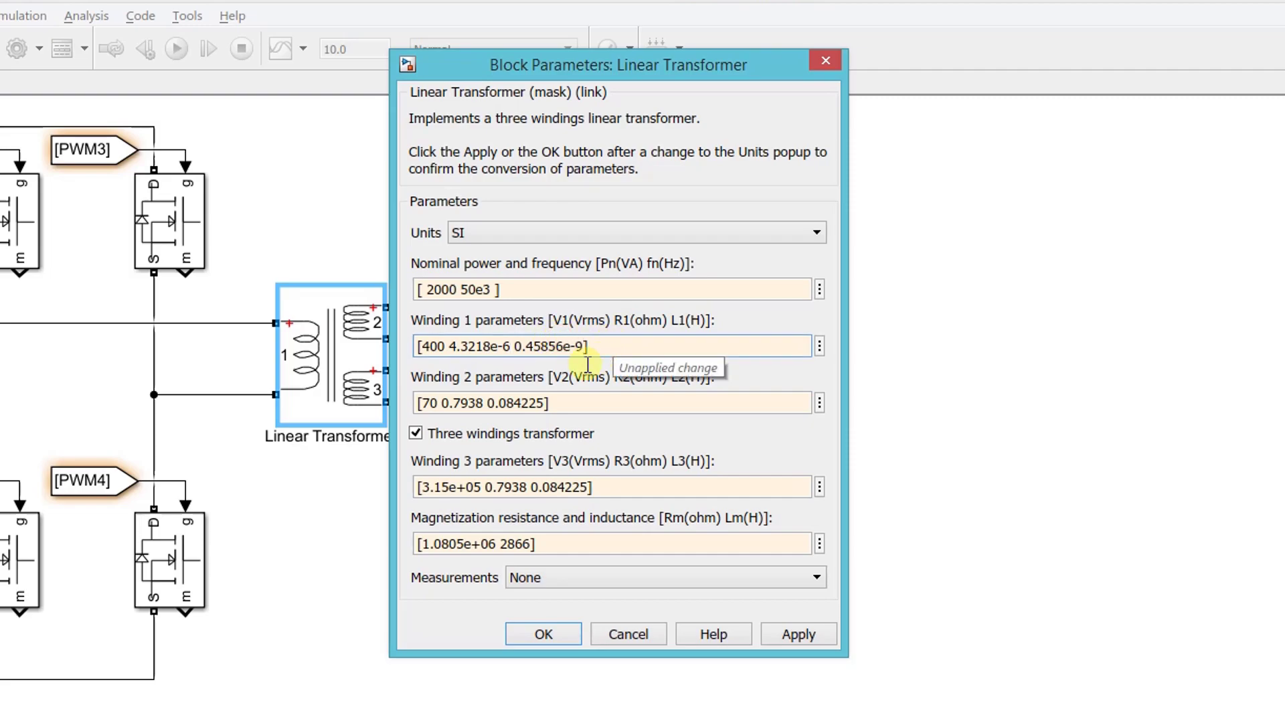
left_click(483, 402)
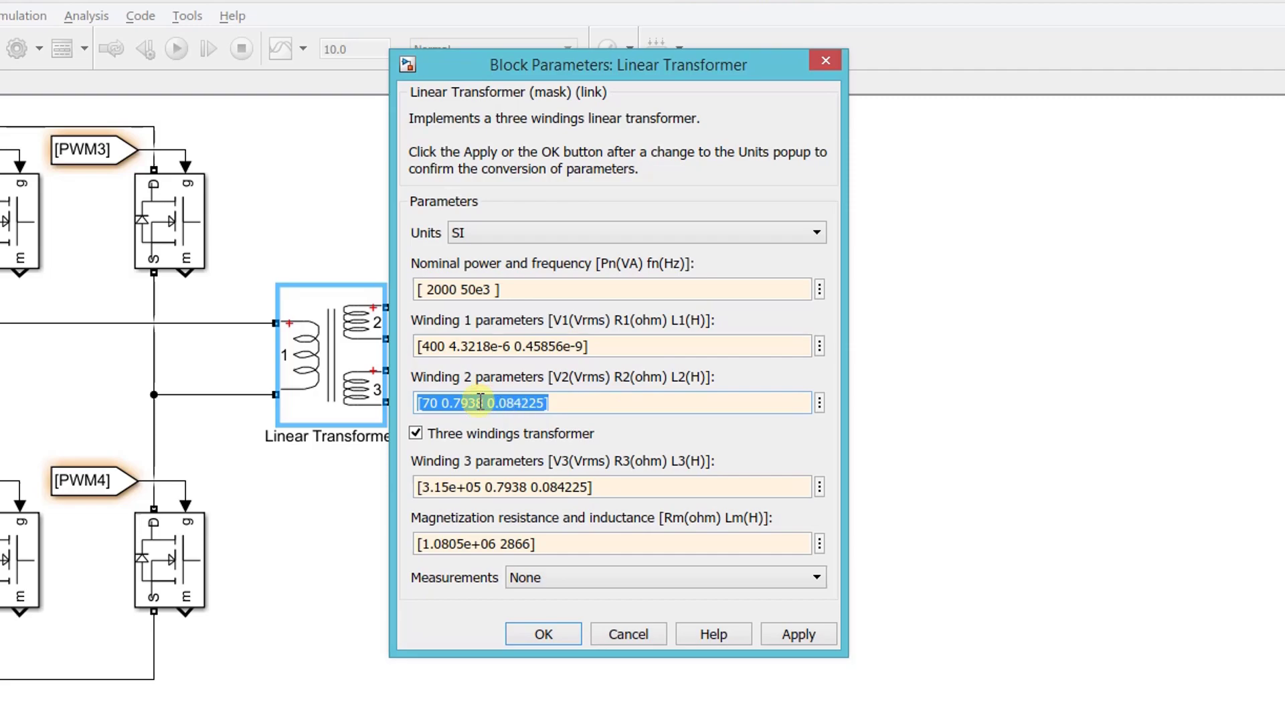
left_click(495, 402)
type("e-6")
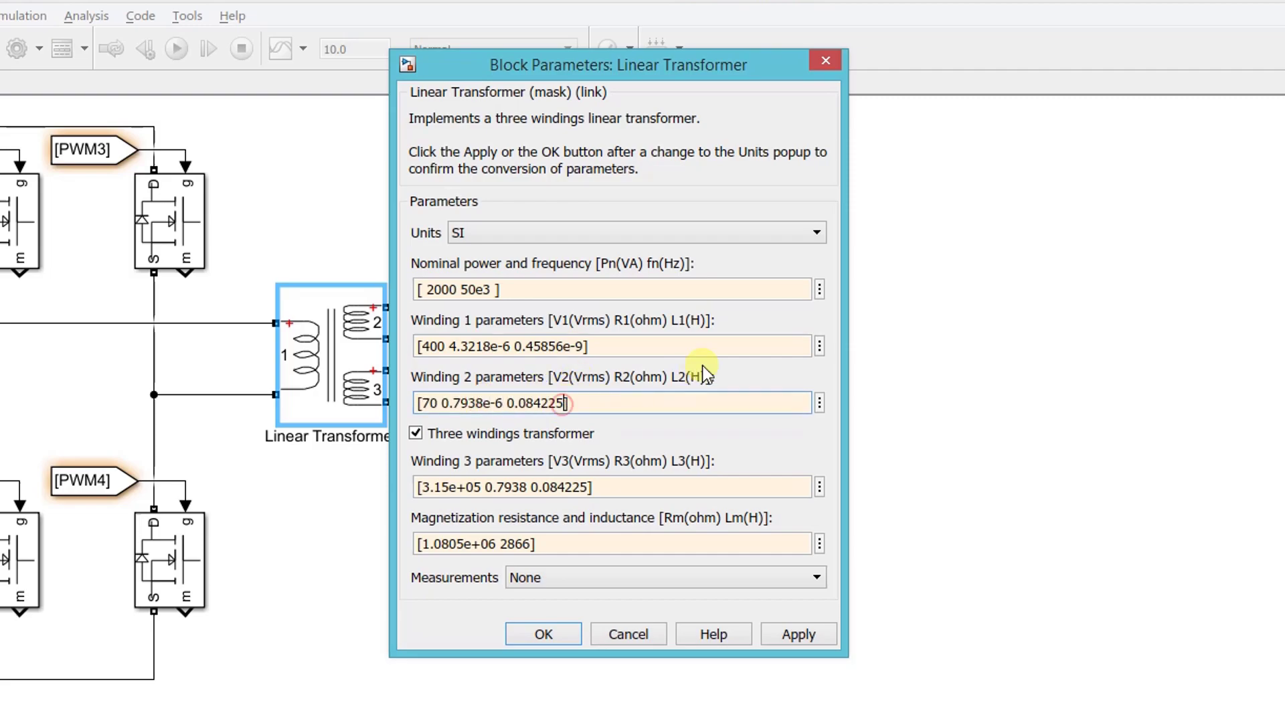
type("-9")
left_click(526, 434)
left_click(776, 631)
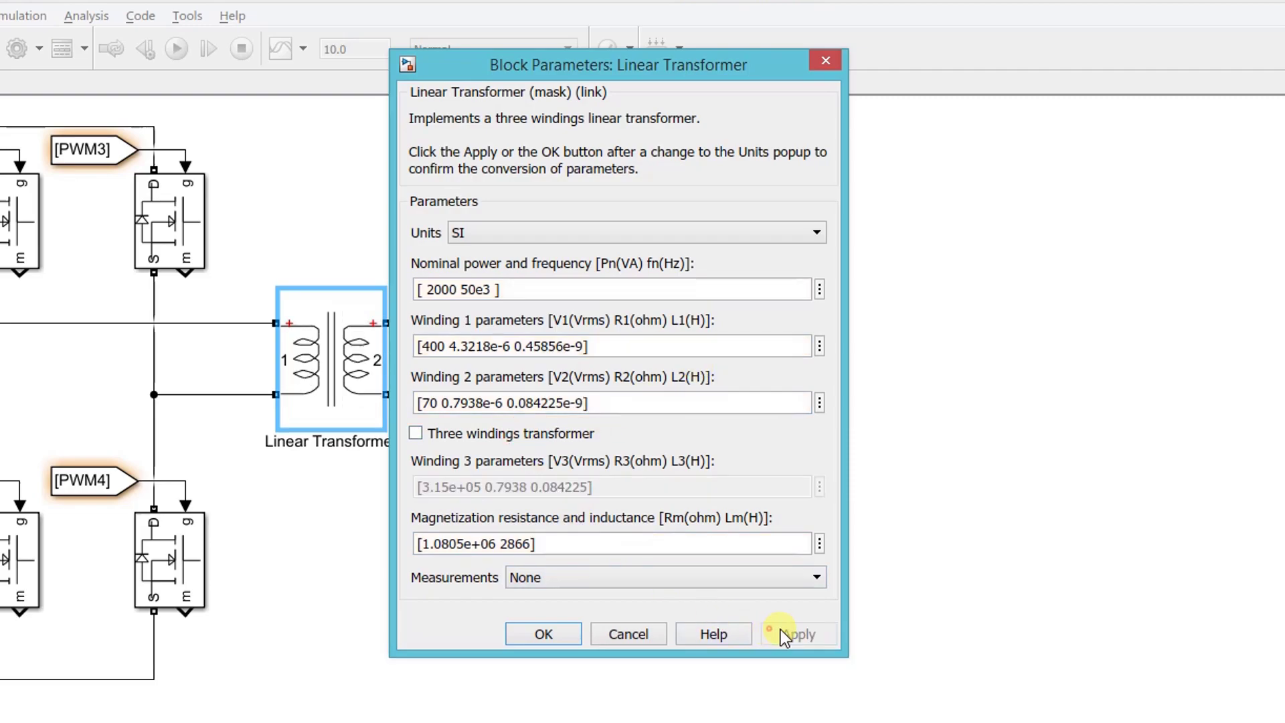
Close the transformer parameters with OK and nudge the transformer slightly right.
left_click(546, 456)
left_click(375, 257)
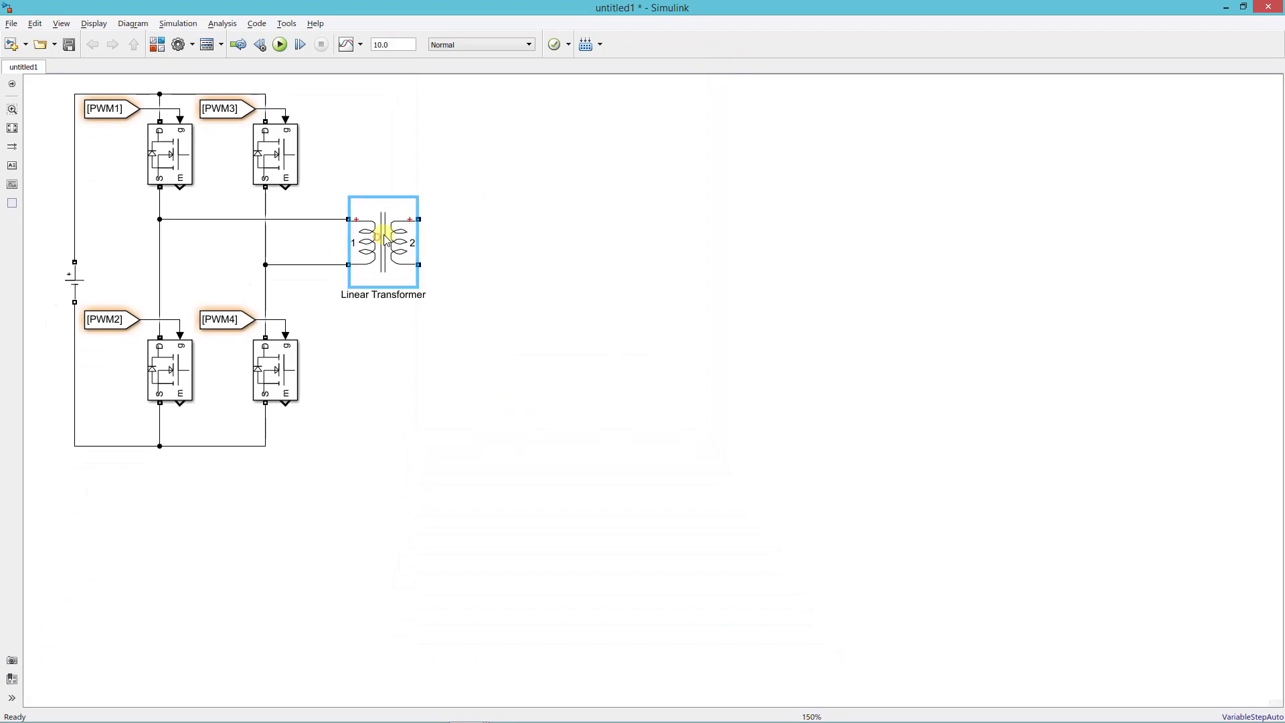
left_click_drag(385, 236, 390, 237)
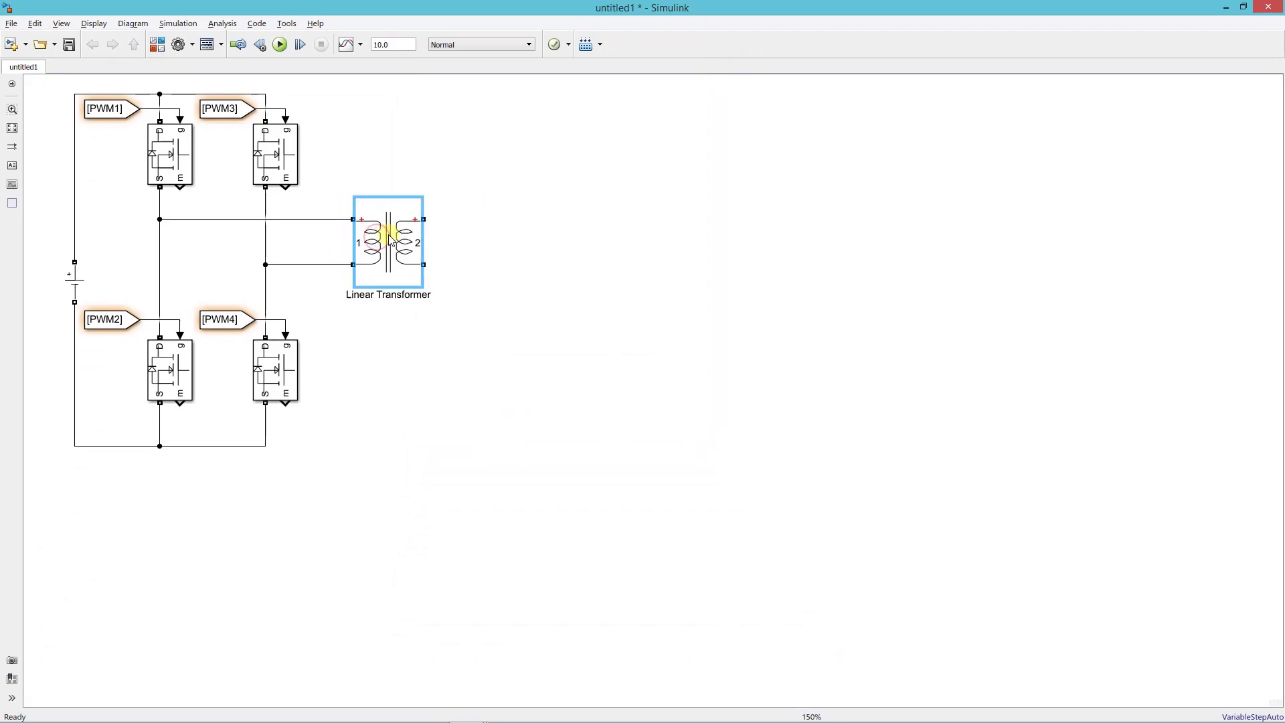
Insert a vertical Diode block and copy it into a 2×2 arrangement of four diodes.
double_click(535, 202)
type("diode")
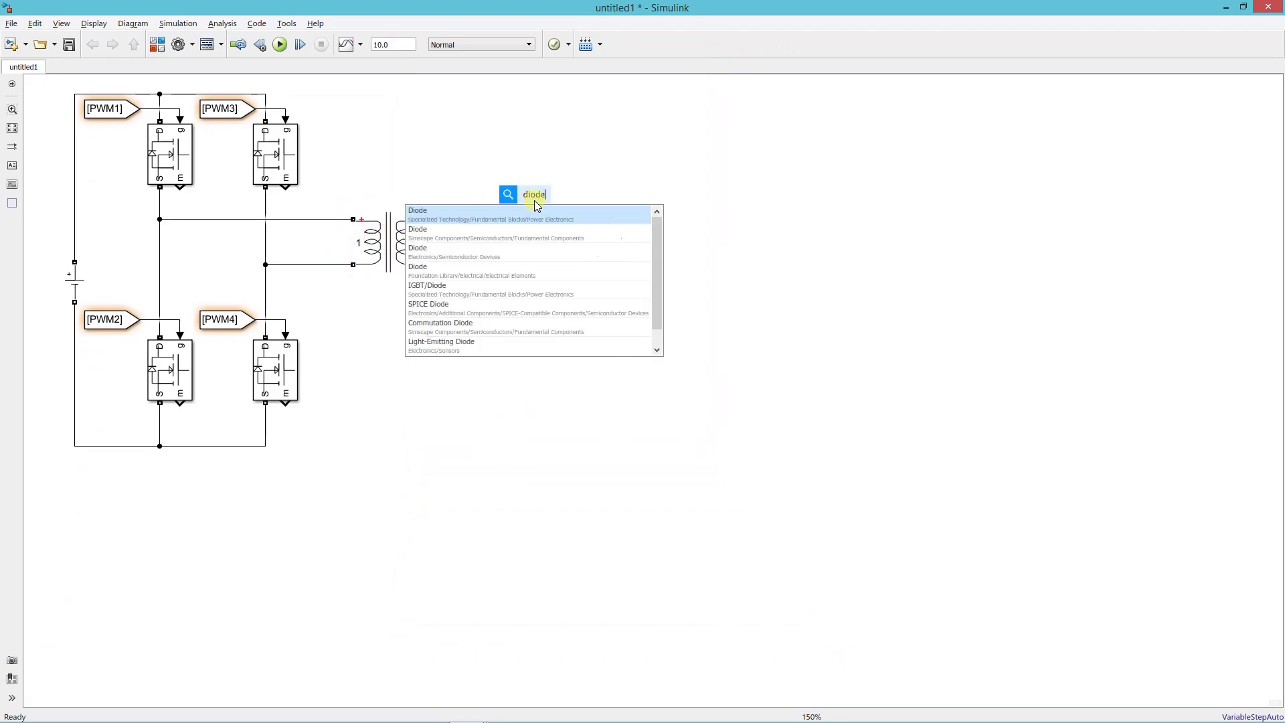
key("Return")
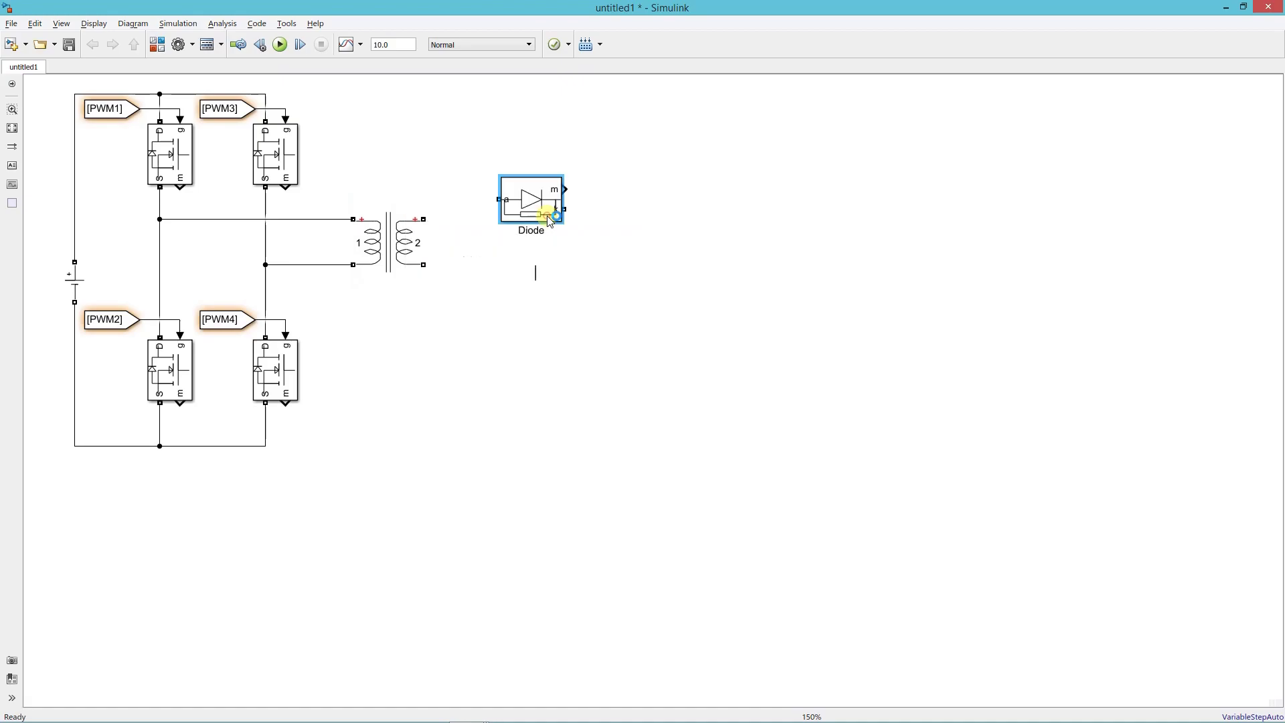
key("Escape")
key("ctrl+r")
key("ctrl+r")
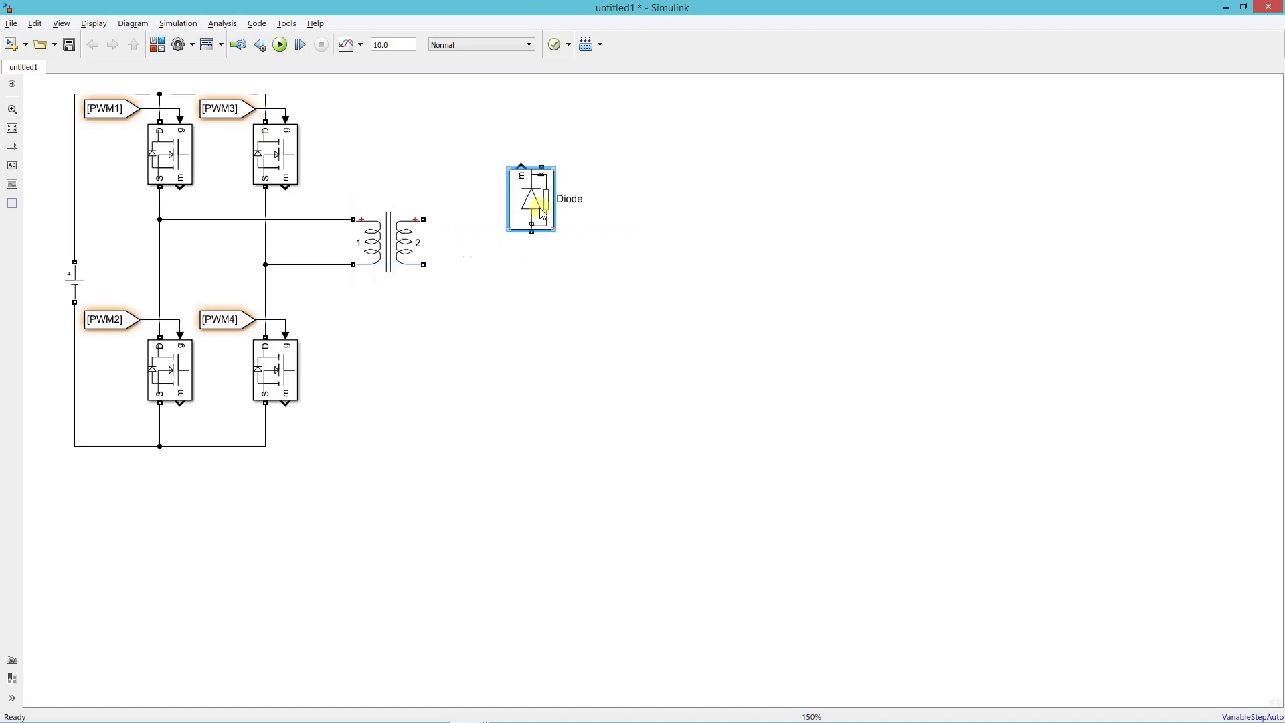
left_click_drag(536, 207, 617, 162)
left_click_drag(666, 218, 488, 114)
mouse_move(526, 160)
left_mouse_down()
mouse_move(526, 376)
mouse_move(522, 188)
left_mouse_up()
Wire the diode legs and rails, and connect the secondary terminals to each leg midpoint.
left_click_drag(622, 338, 612, 189)
left_click_drag(531, 121, 621, 121)
left_click_drag(521, 402, 611, 402)
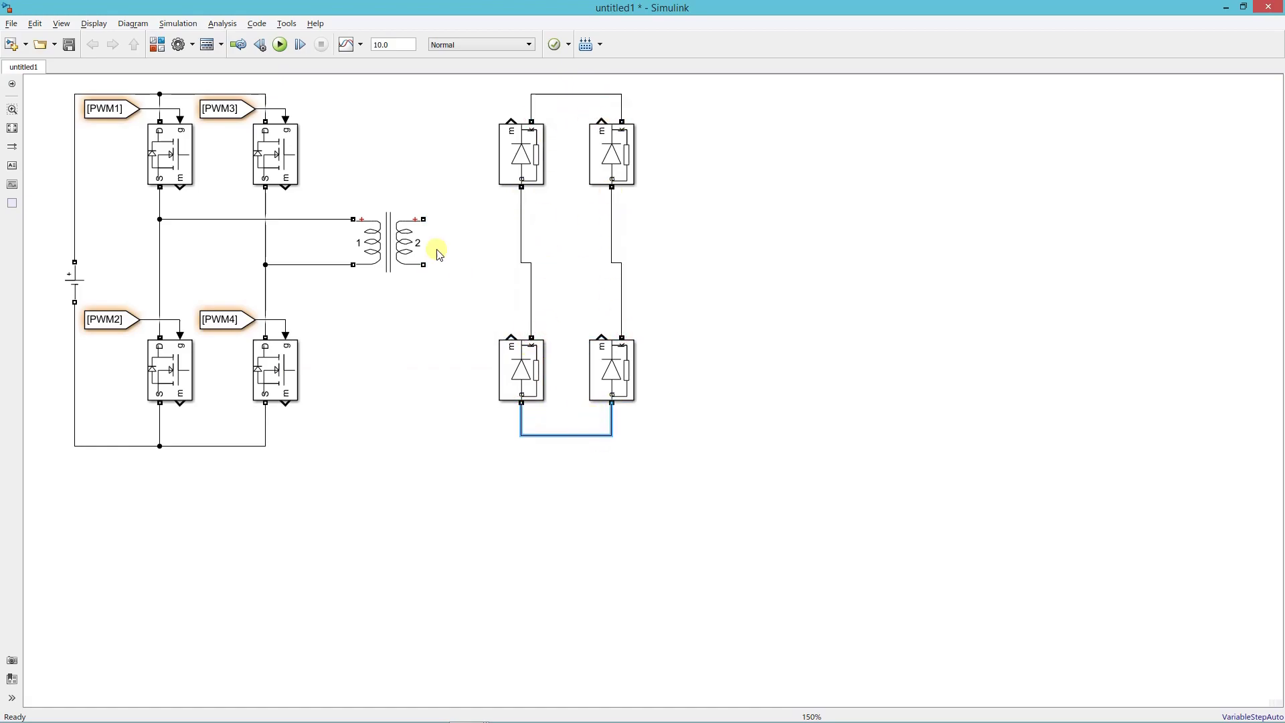
left_click_drag(423, 218, 522, 219)
left_click_drag(422, 264, 622, 271)
Add a Series RLC Branch as a 40e-6 H inductor above the rectifier's right side.
double_click(703, 254)
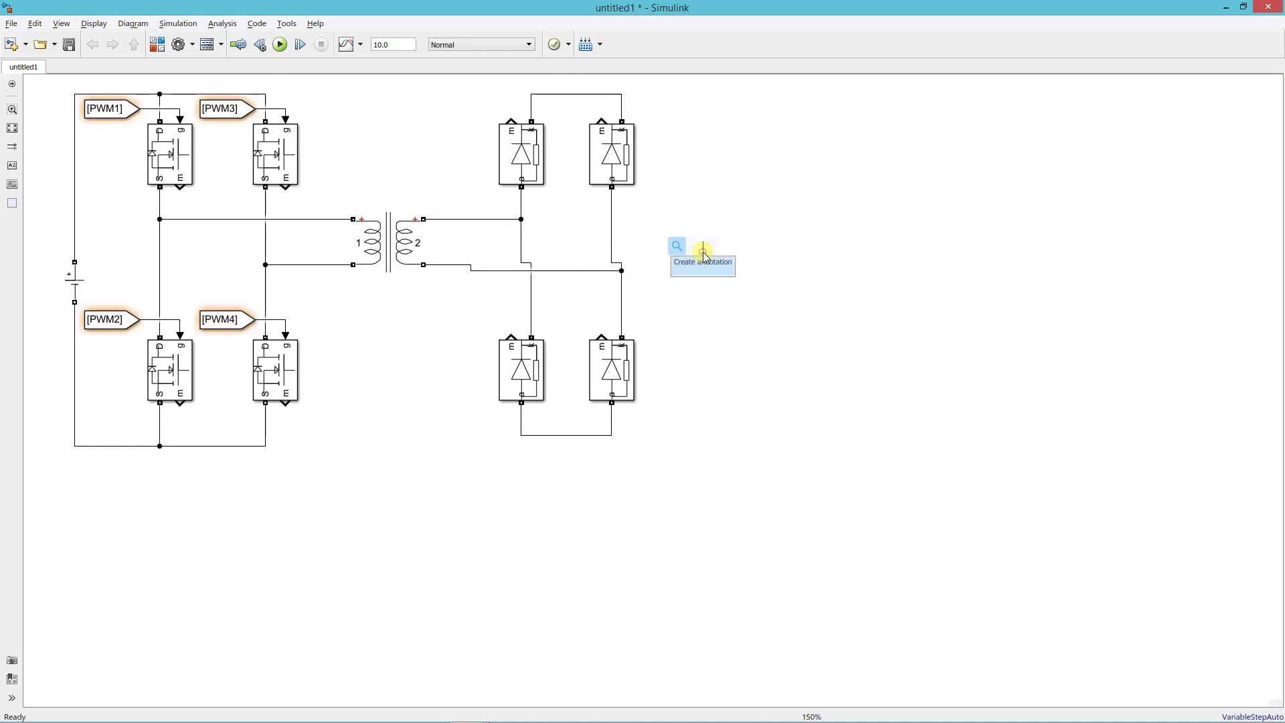
type("seri")
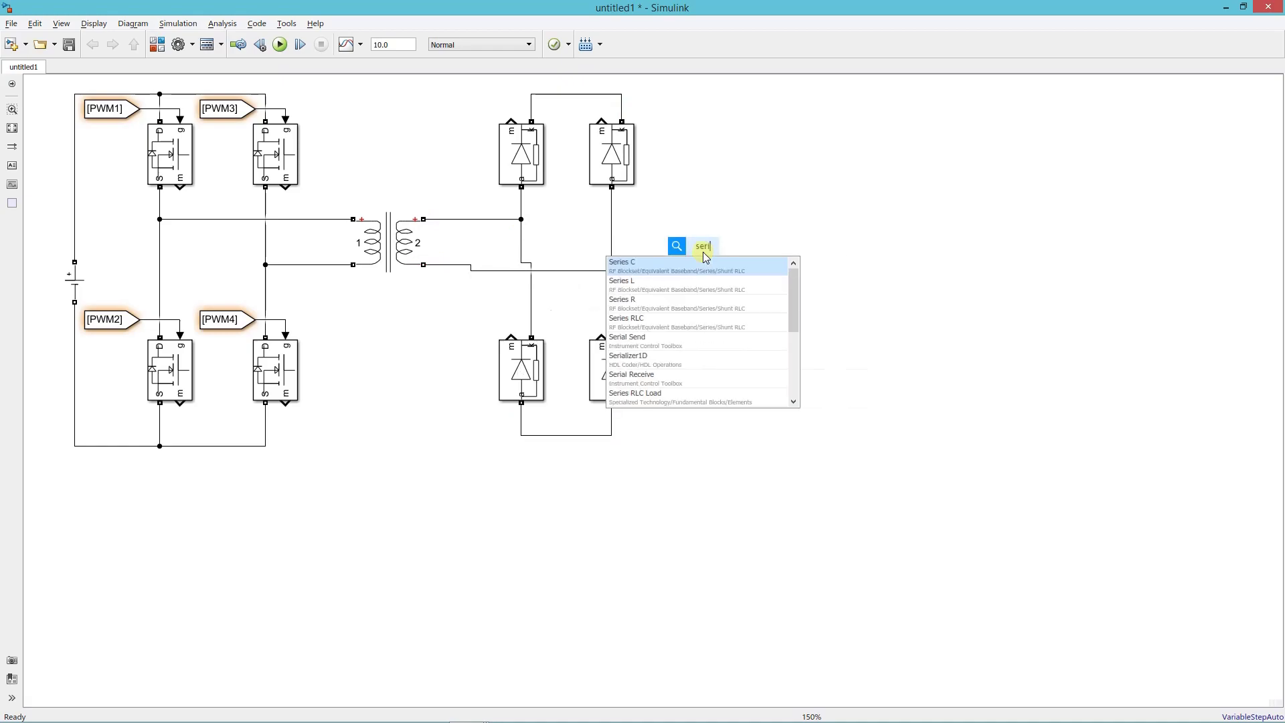
type("es rlc bran")
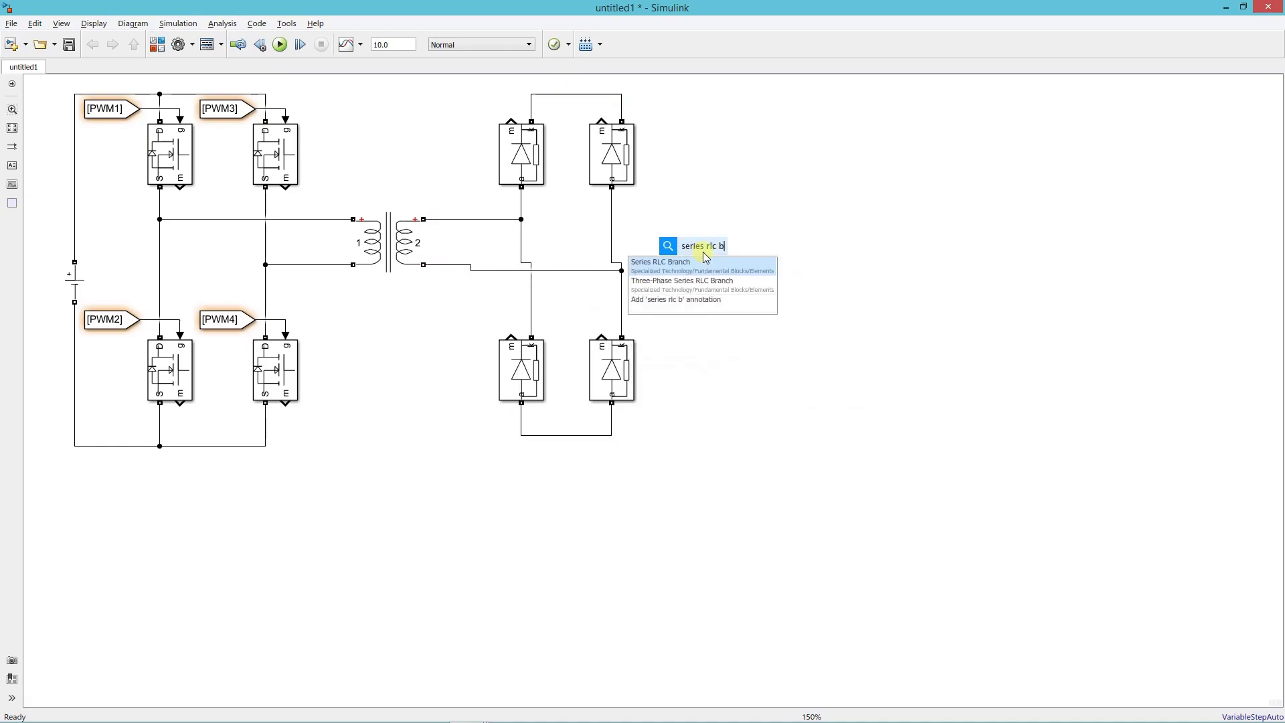
left_click(706, 261)
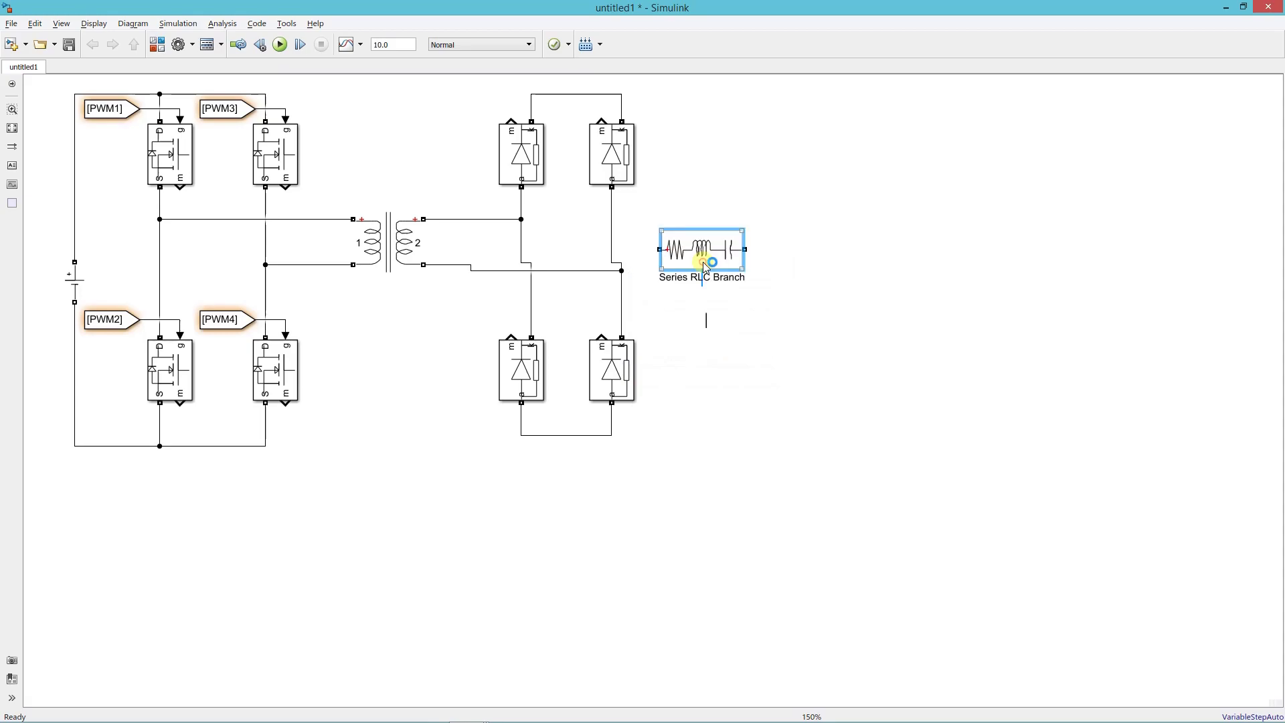
double_click(707, 258)
left_click(830, 194)
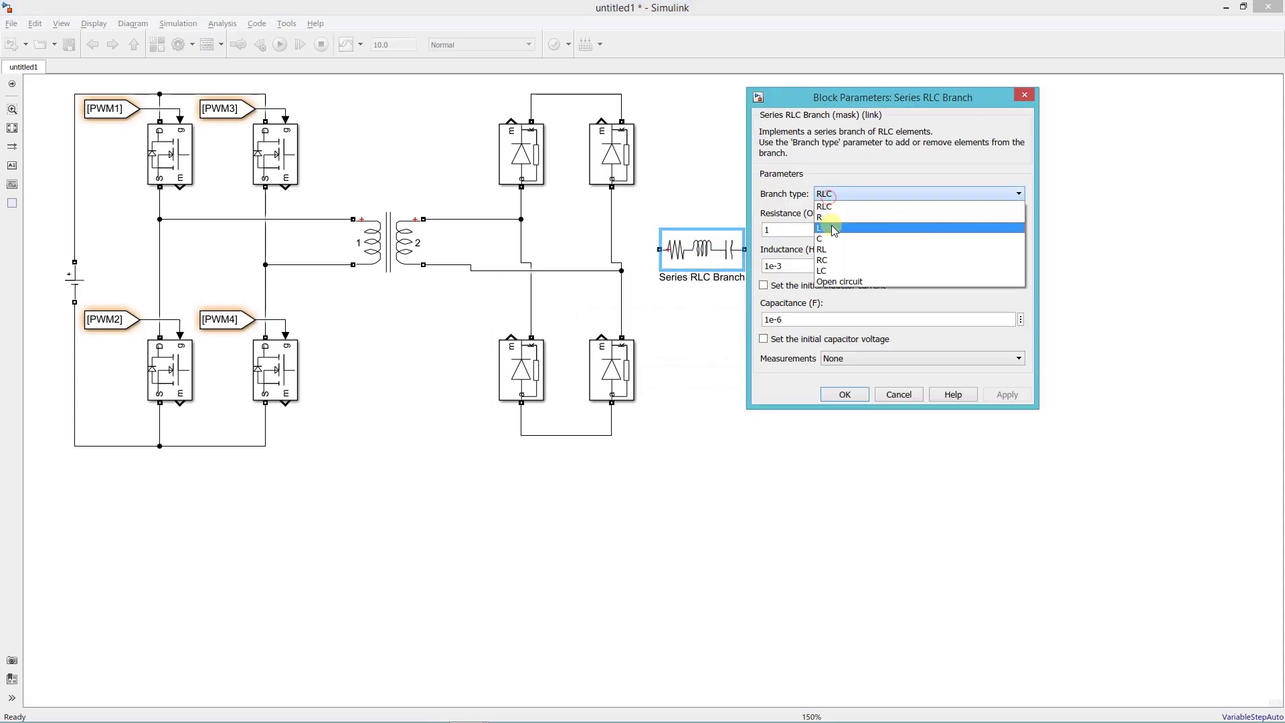
left_click(830, 228)
type("40")
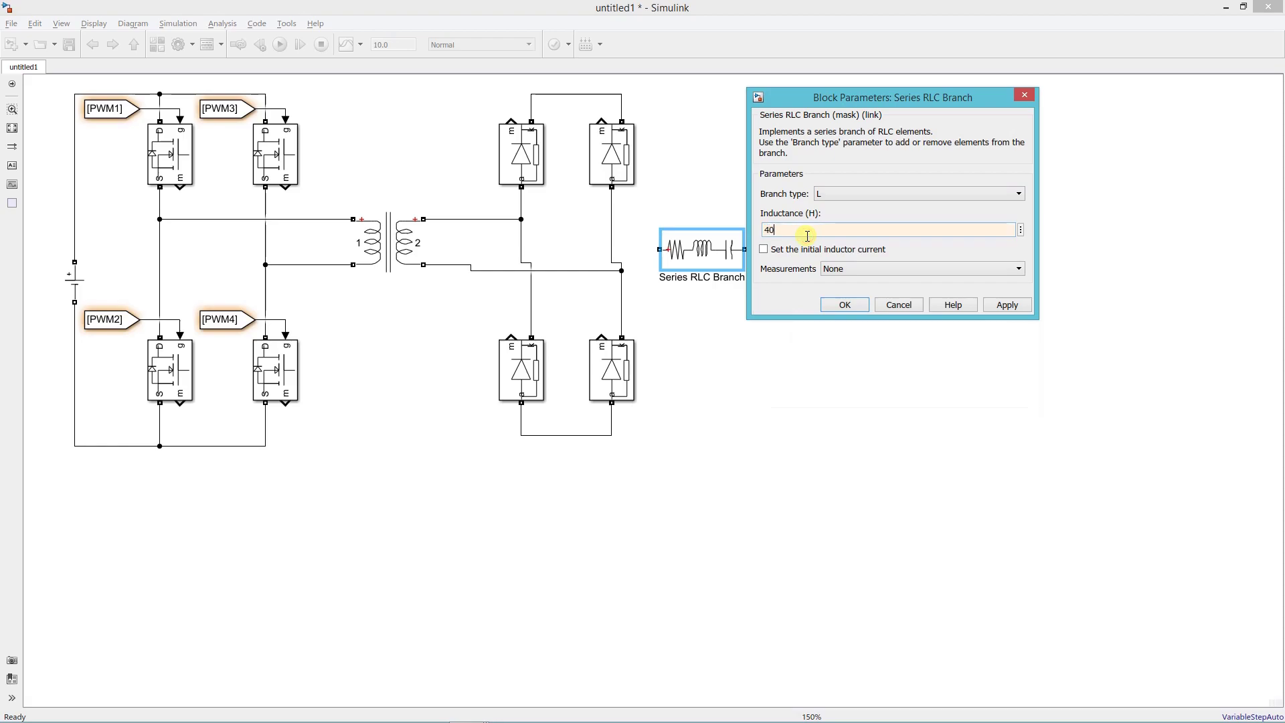
type("e-6")
key("Return")
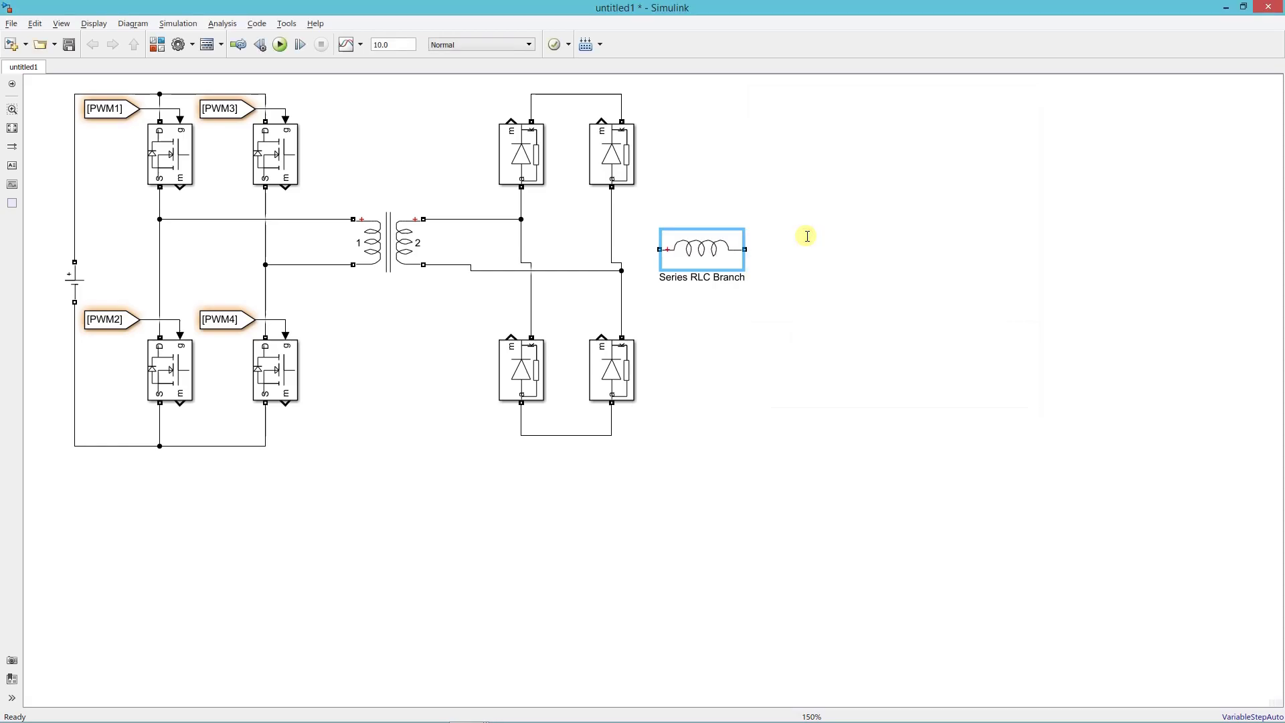
left_click_drag(697, 248, 624, 97)
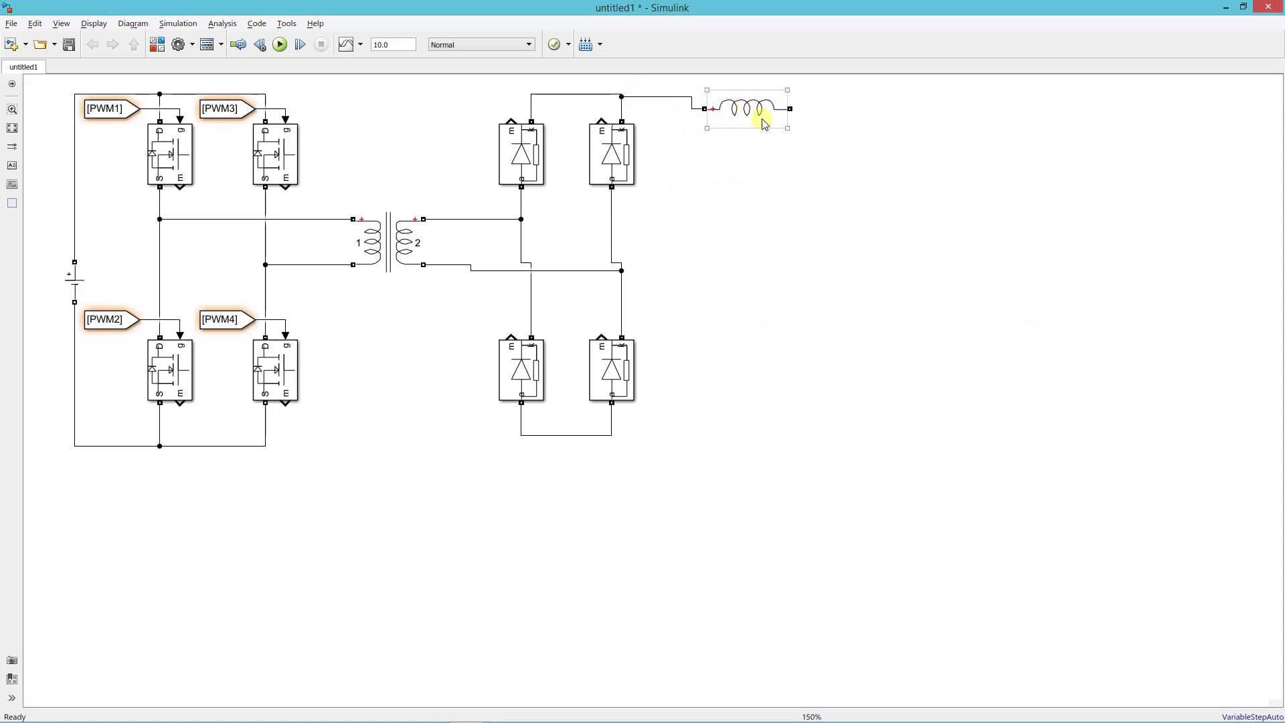
Connect the inductor to the top rail and add a vertical capacitor branch down to the bottom rail.
left_click_drag(760, 115, 830, 286)
key("ctrl+r")
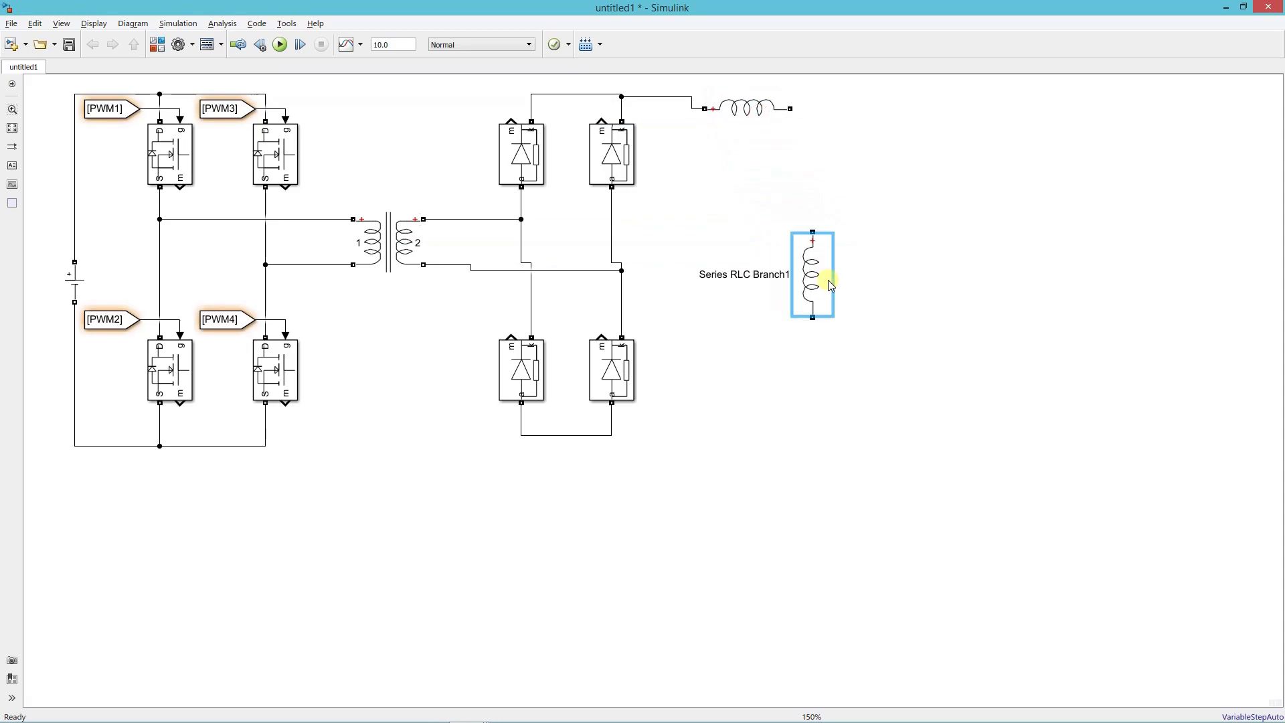
double_click(825, 272)
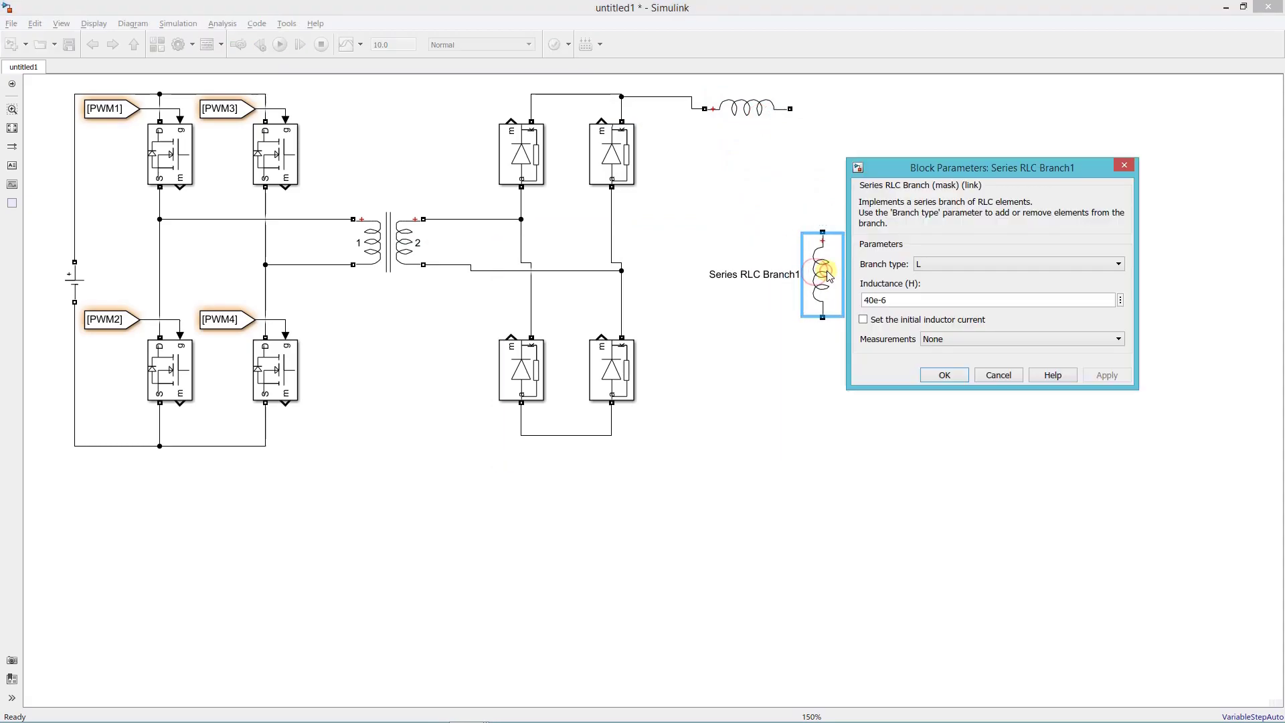
left_click(929, 265)
left_click(929, 305)
double_click(892, 302)
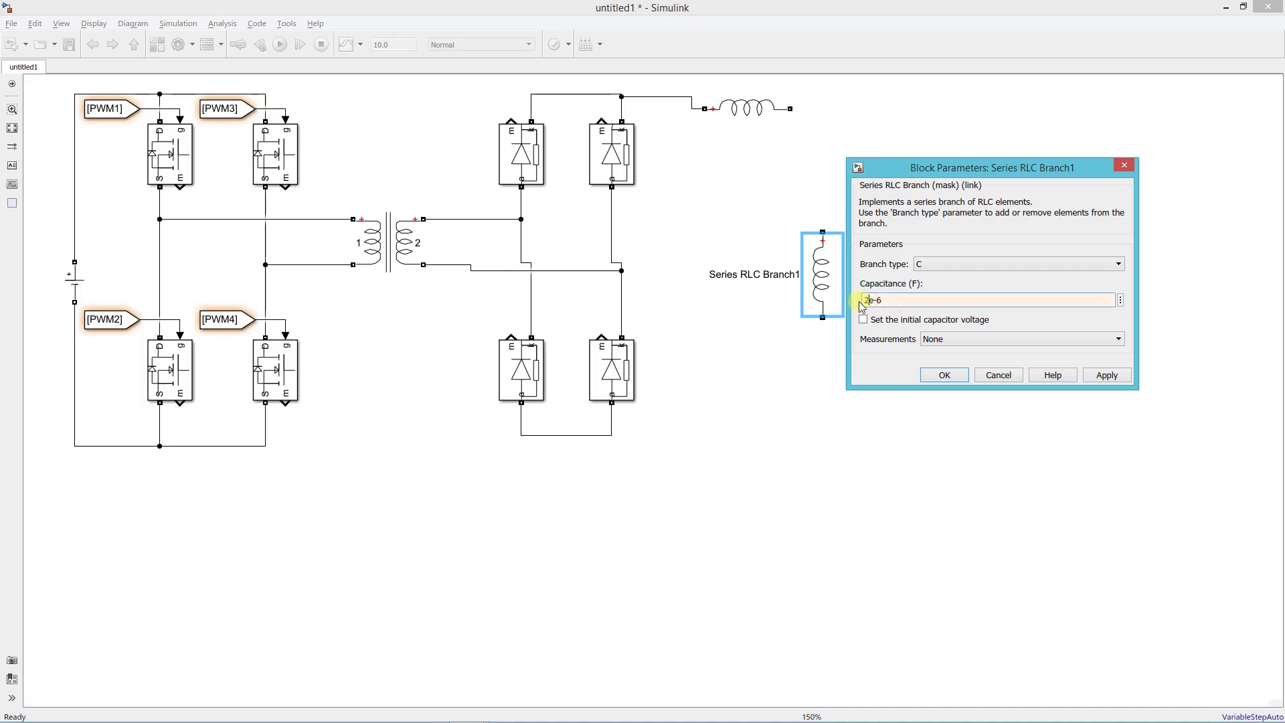
key("Return")
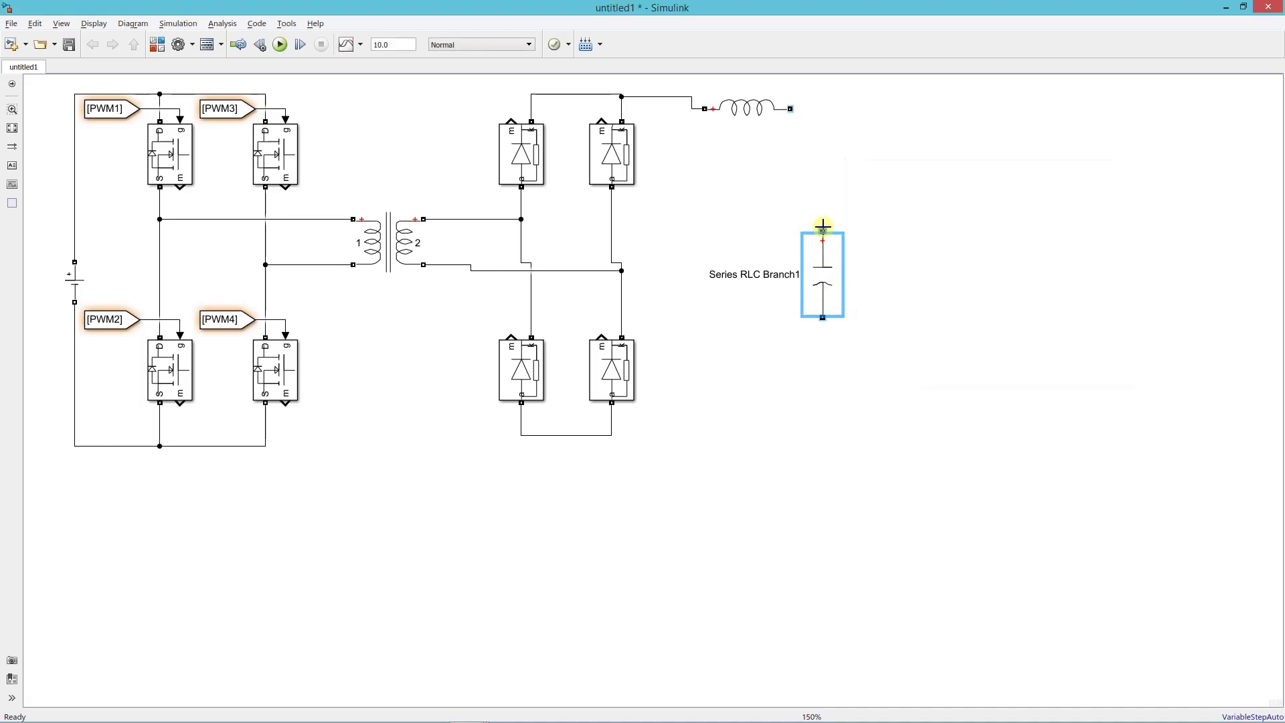
left_click_drag(822, 228, 797, 107)
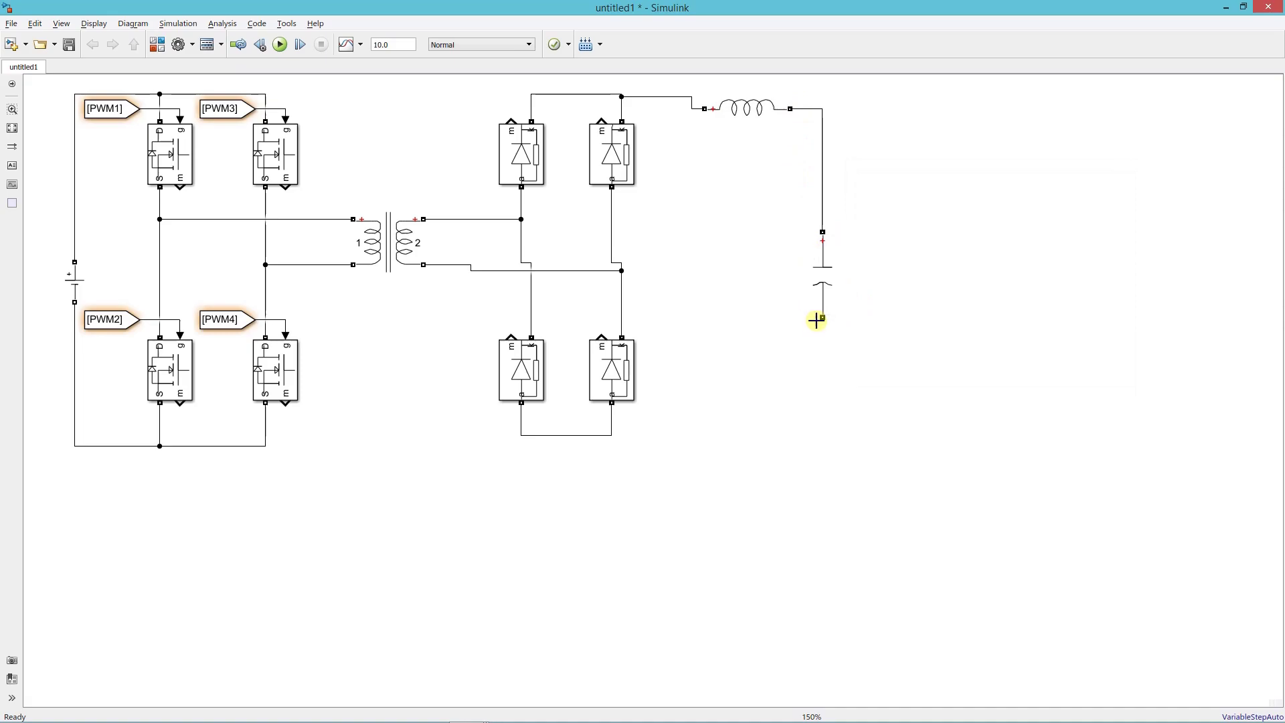
mouse_move(820, 318)
left_mouse_down()
mouse_move(783, 364)
mouse_move(611, 435)
left_mouse_up()
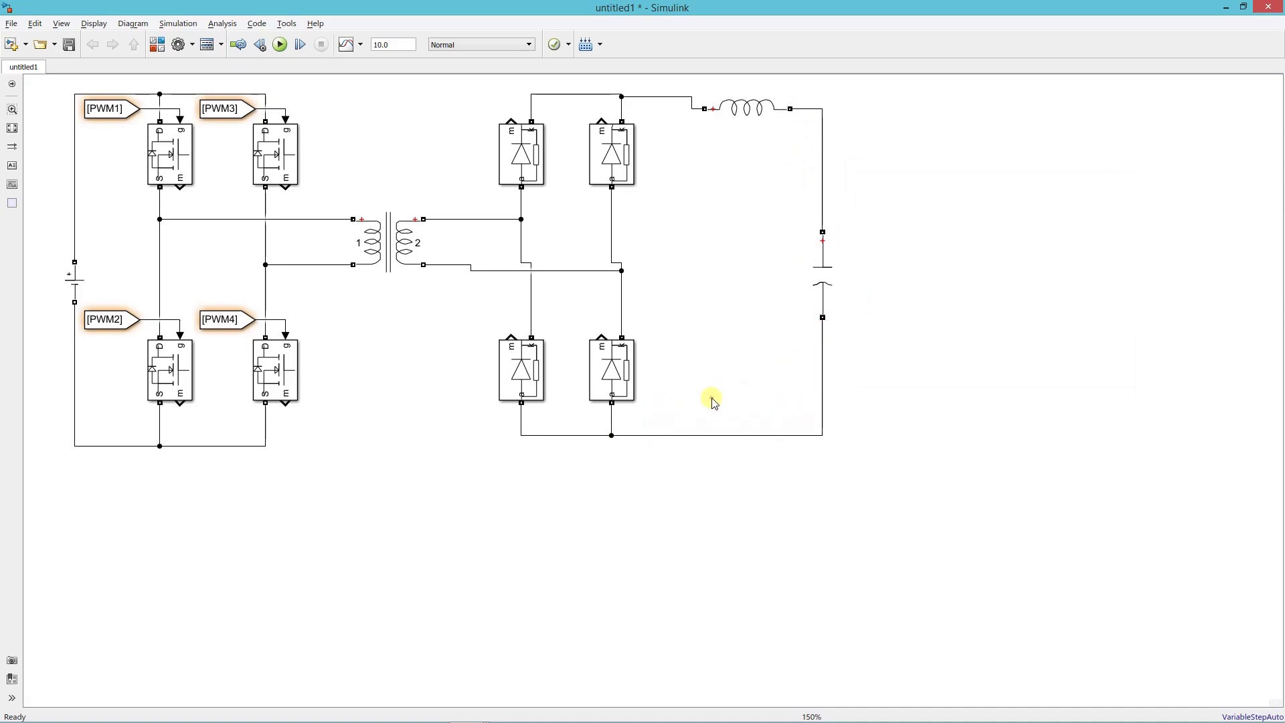
Insert a Current Measurement block and place it after the inductor.
double_click(964, 298)
type("cu")
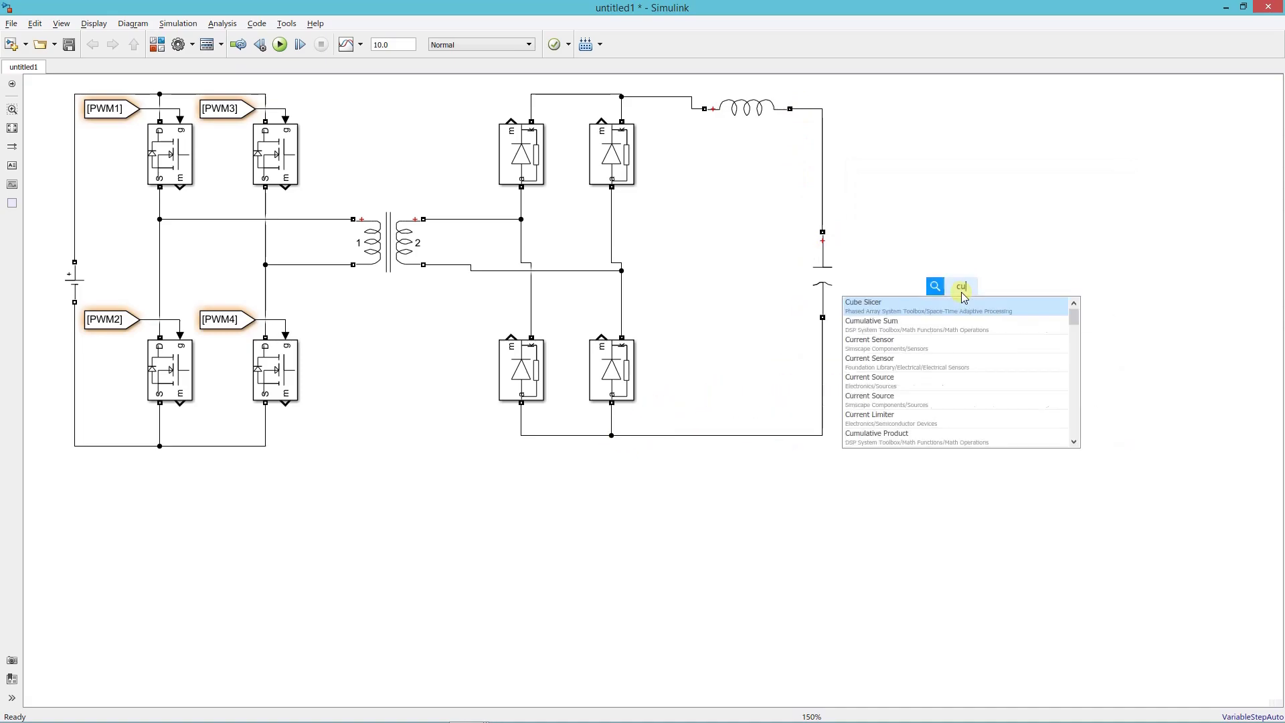
type("rrent meas")
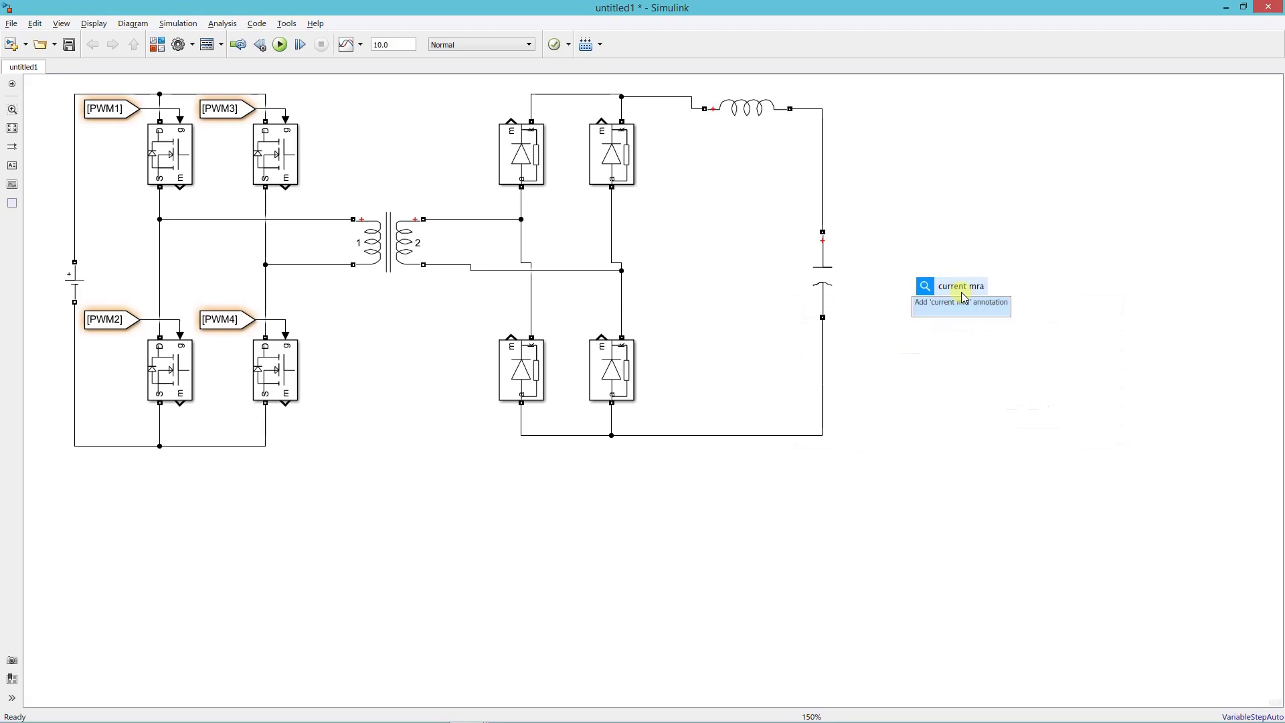
left_click(984, 302)
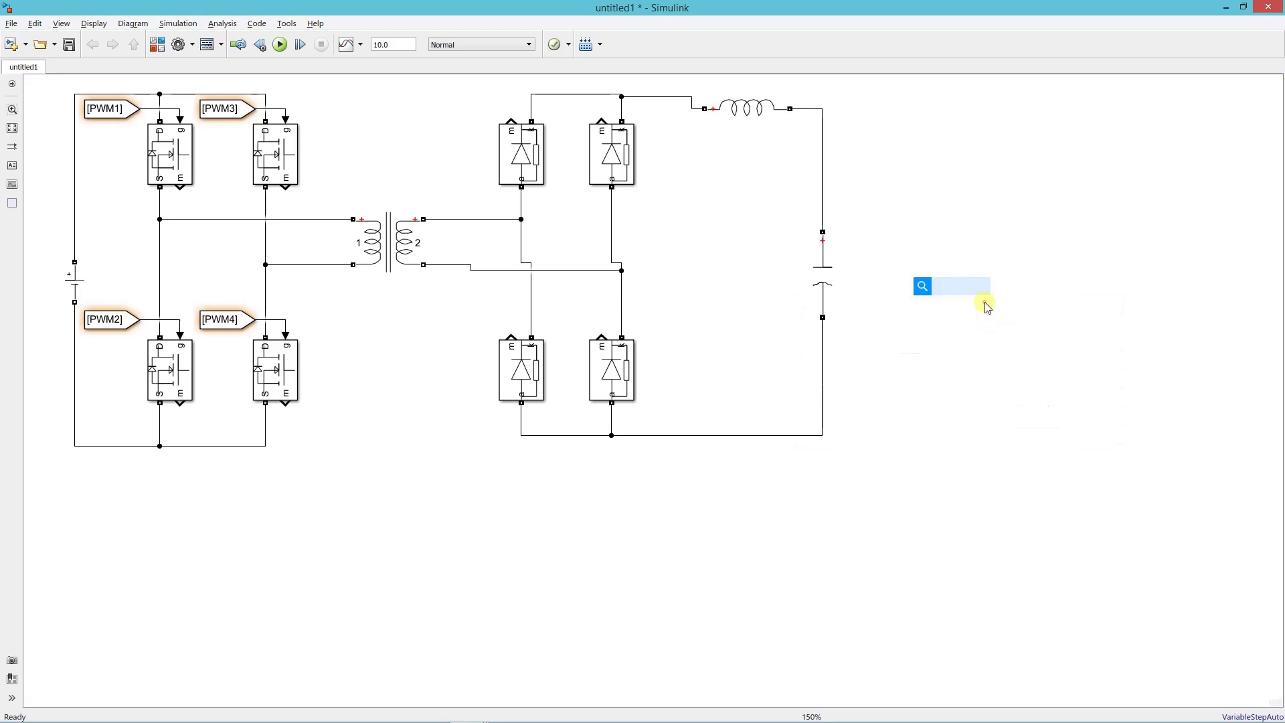
left_click_drag(964, 295, 823, 108)
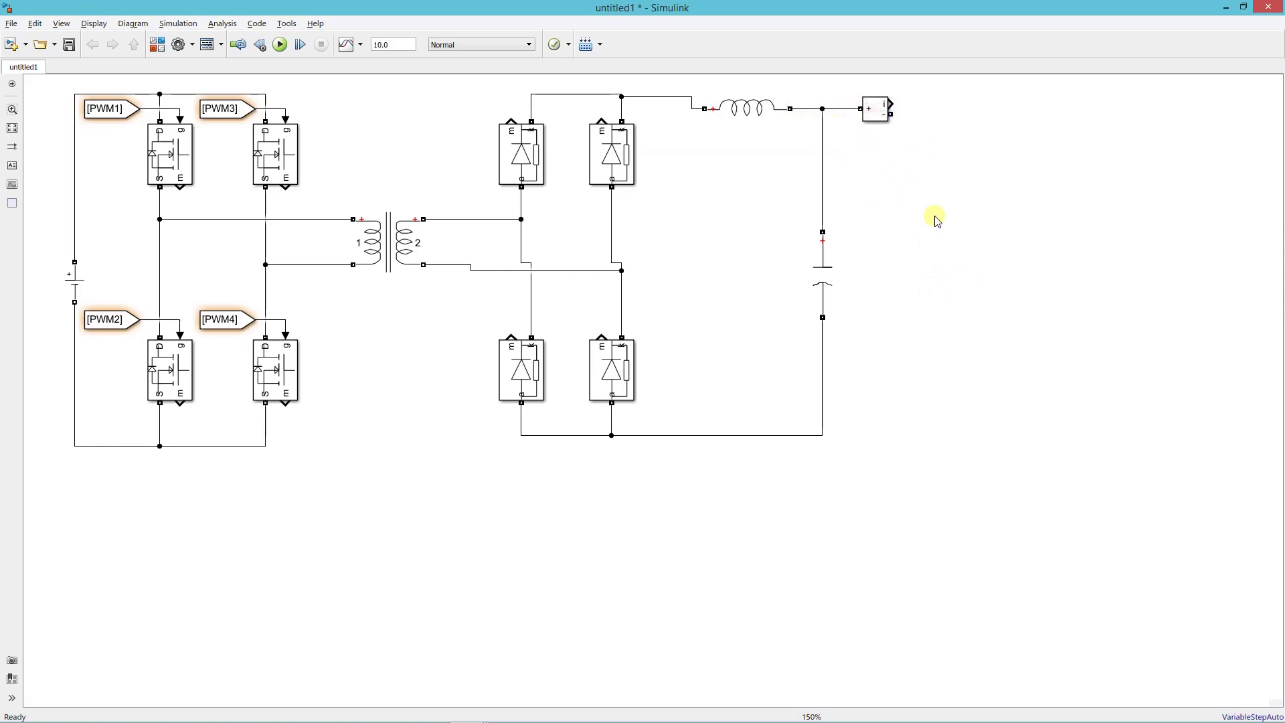
Add a flipped Battery block, positive to the current measurement and negative to the bottom rail.
double_click(976, 332)
type("battery")
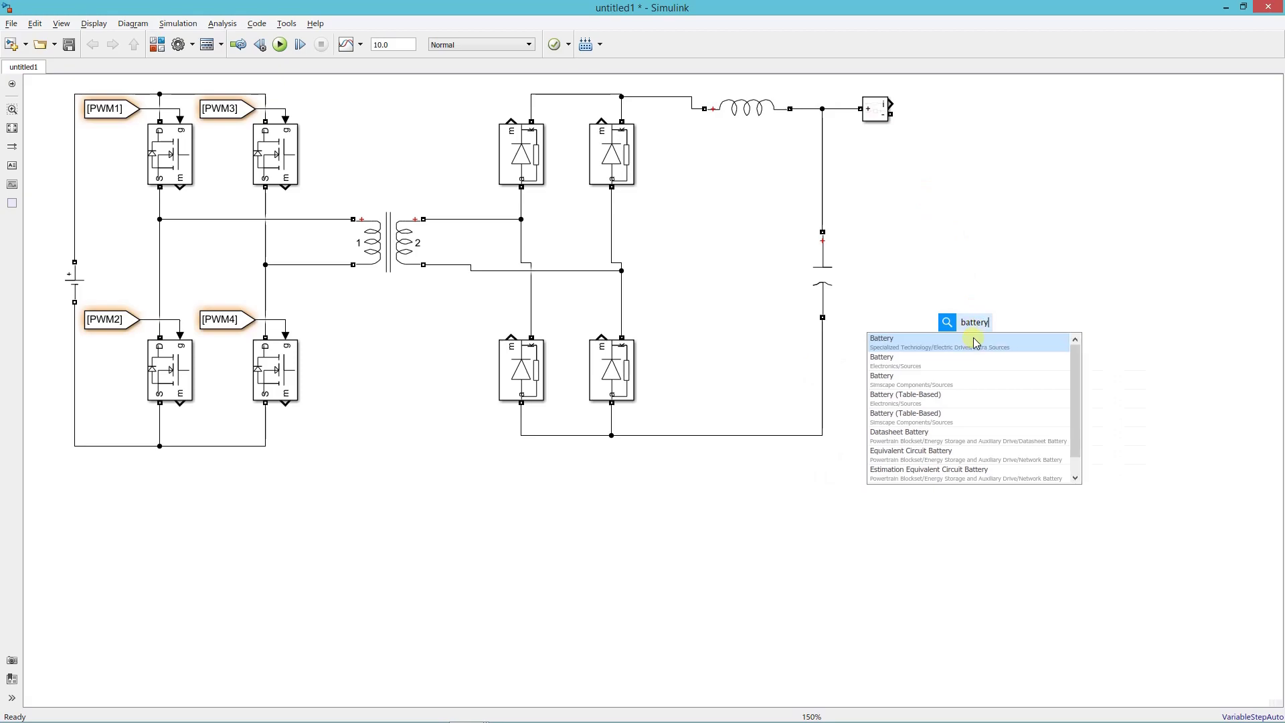
left_click(973, 342)
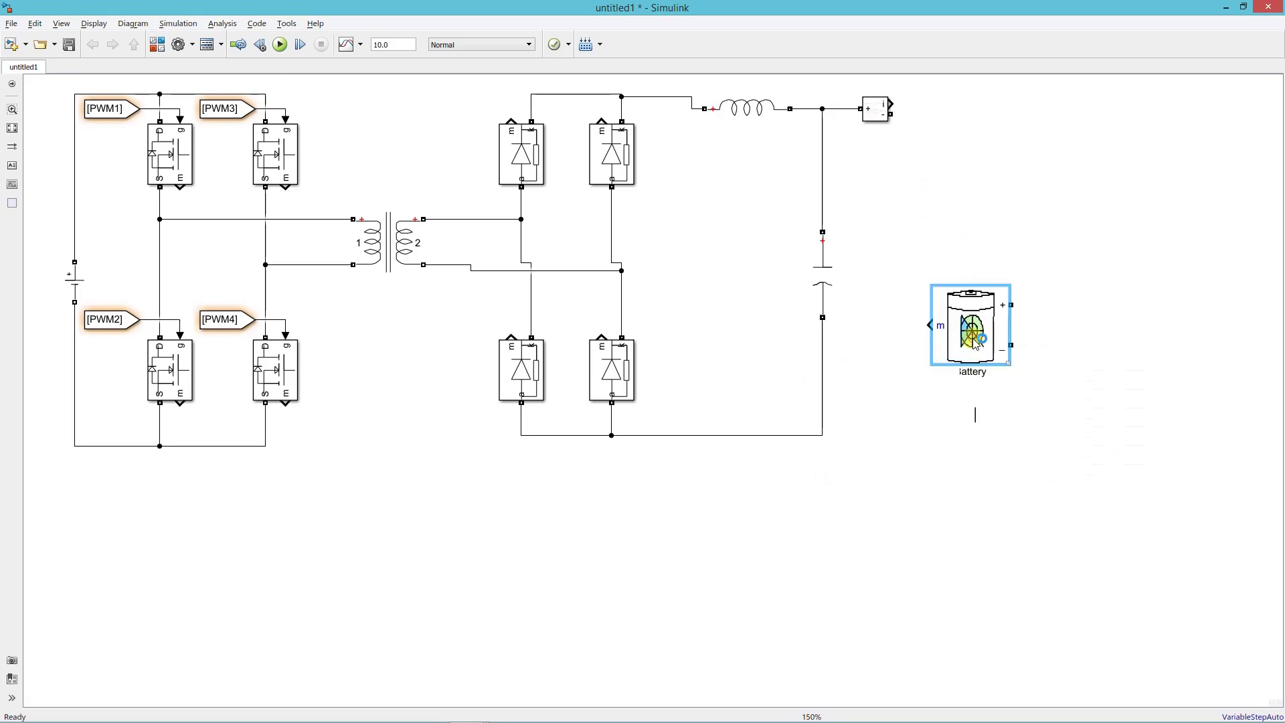
right_click(1001, 309)
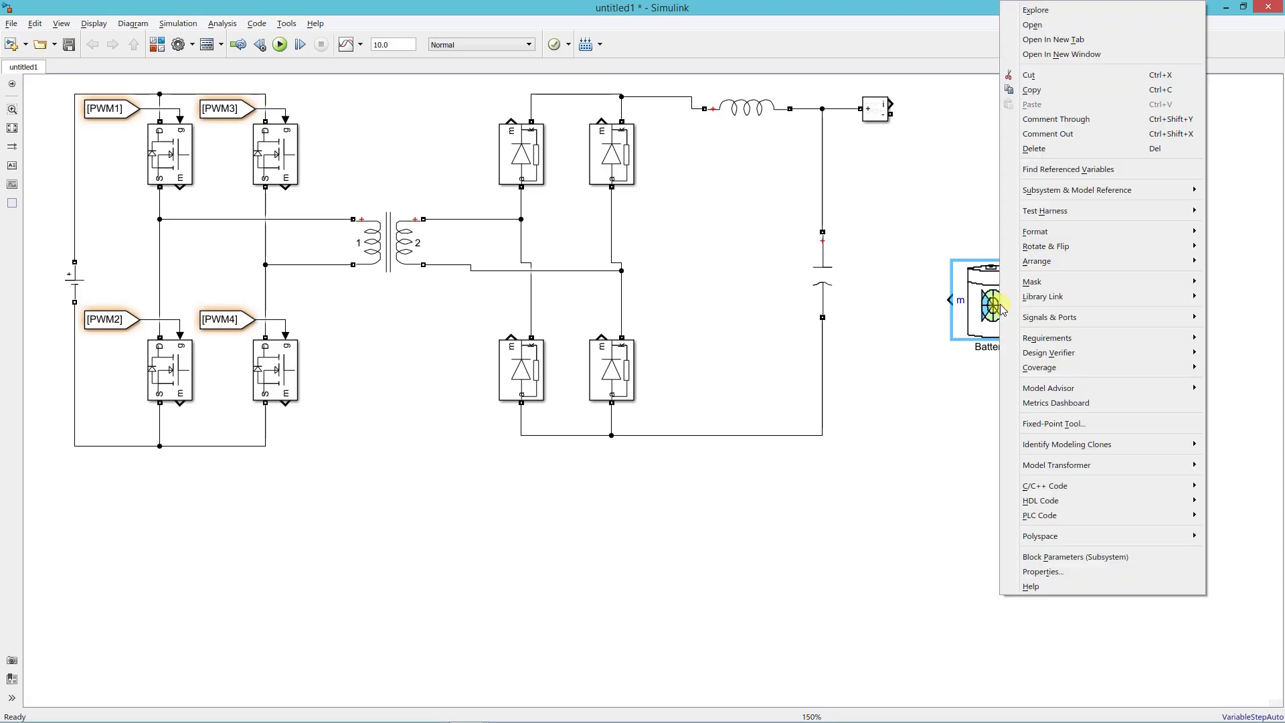
mouse_move(1051, 250)
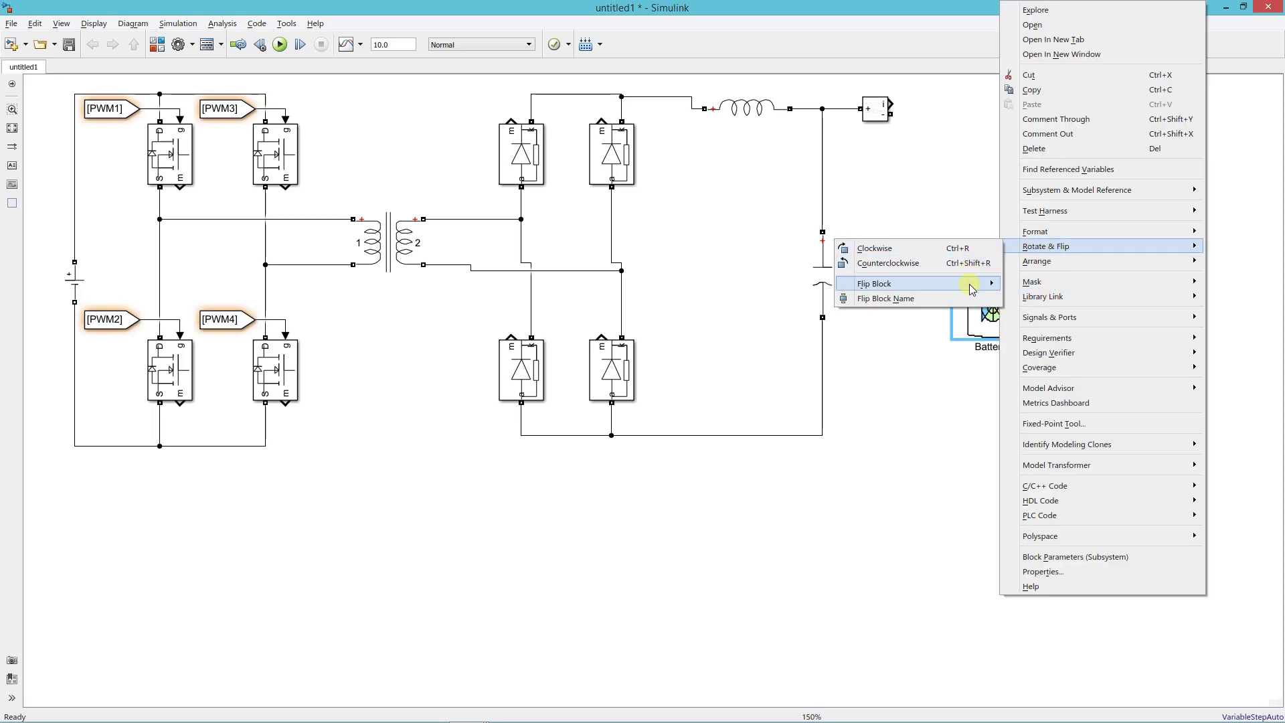
left_click(1027, 284)
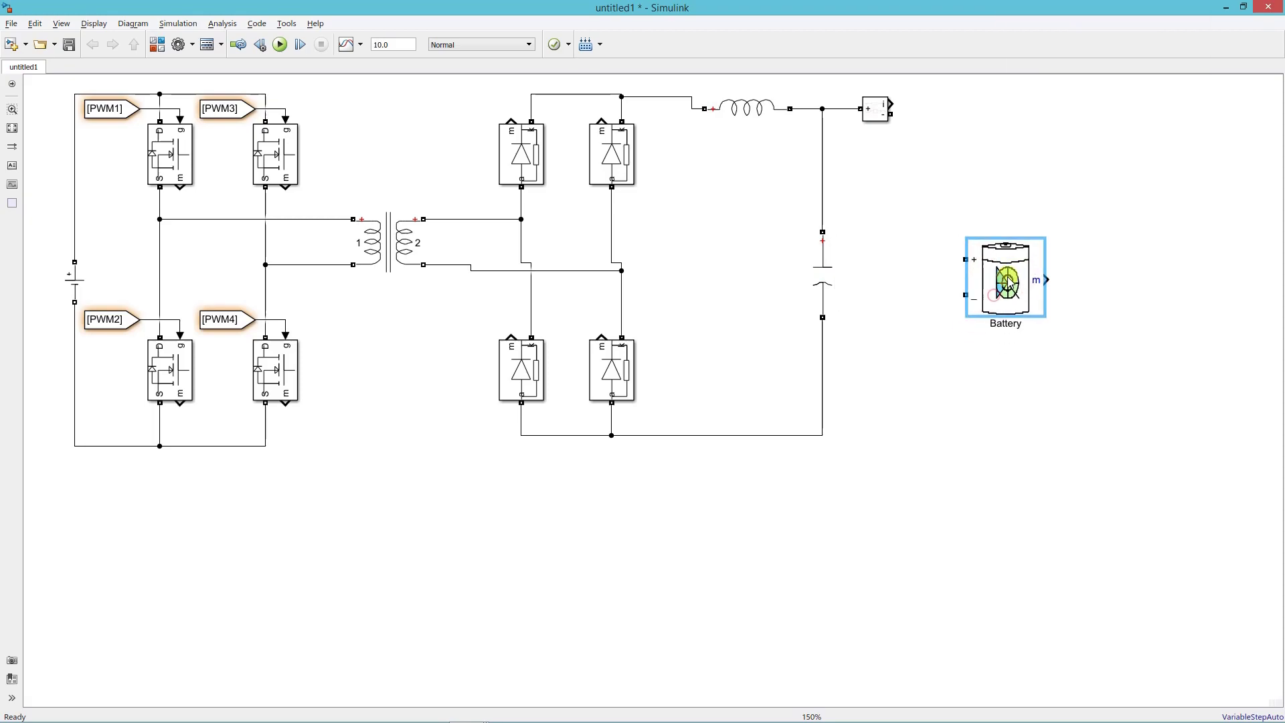
left_click_drag(965, 258, 896, 116)
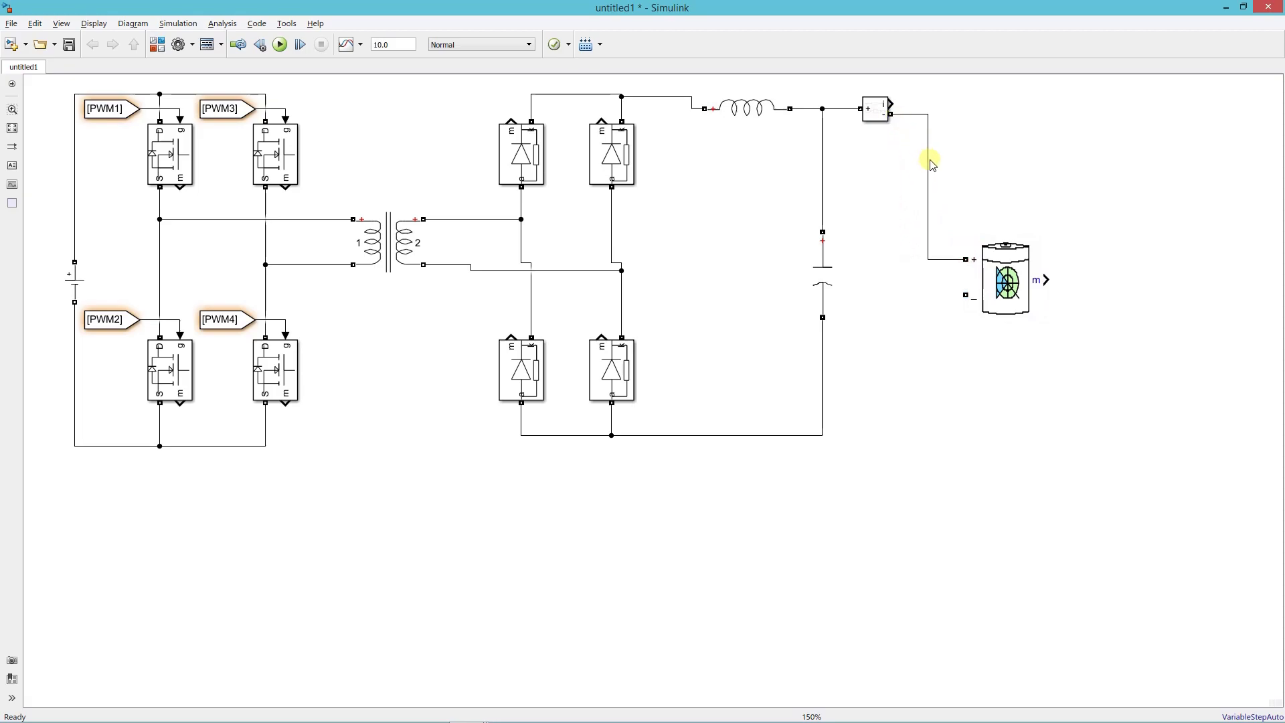
left_click_drag(965, 295, 822, 437)
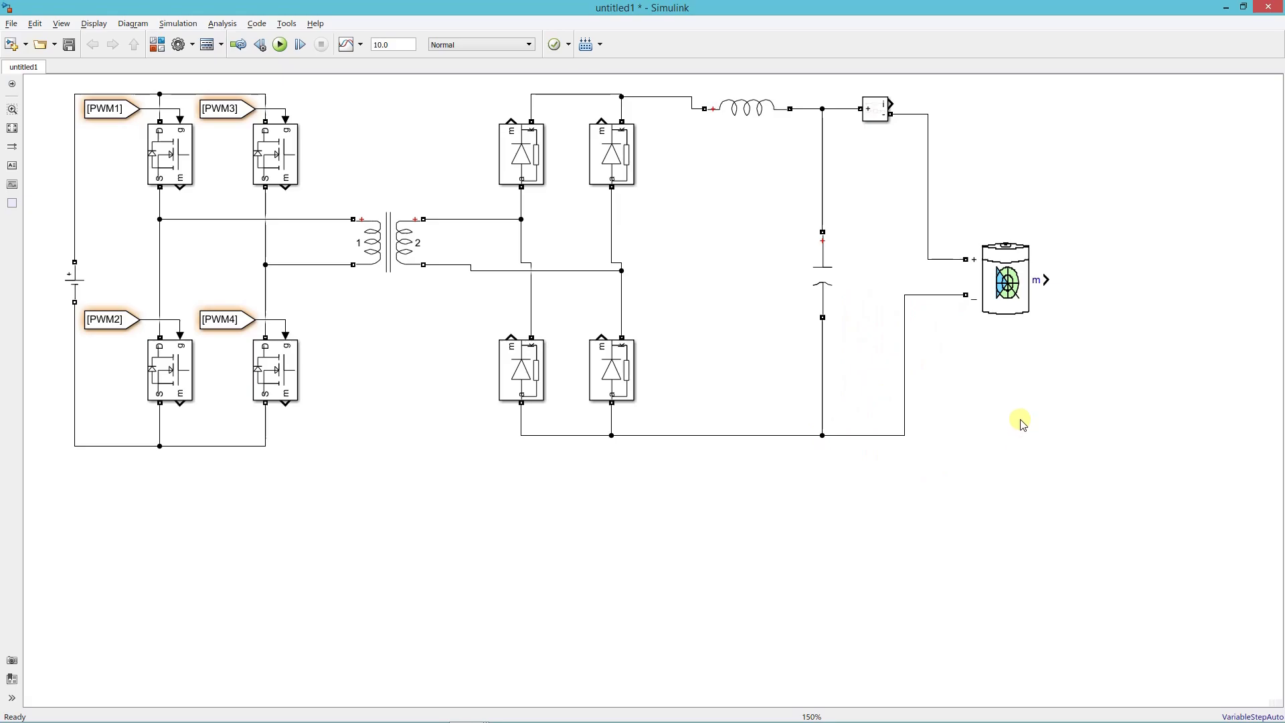
Make the battery Lead-Acid, 48 V, 150 Ah, 50% initial charge, and change its response time.
double_click(1007, 281)
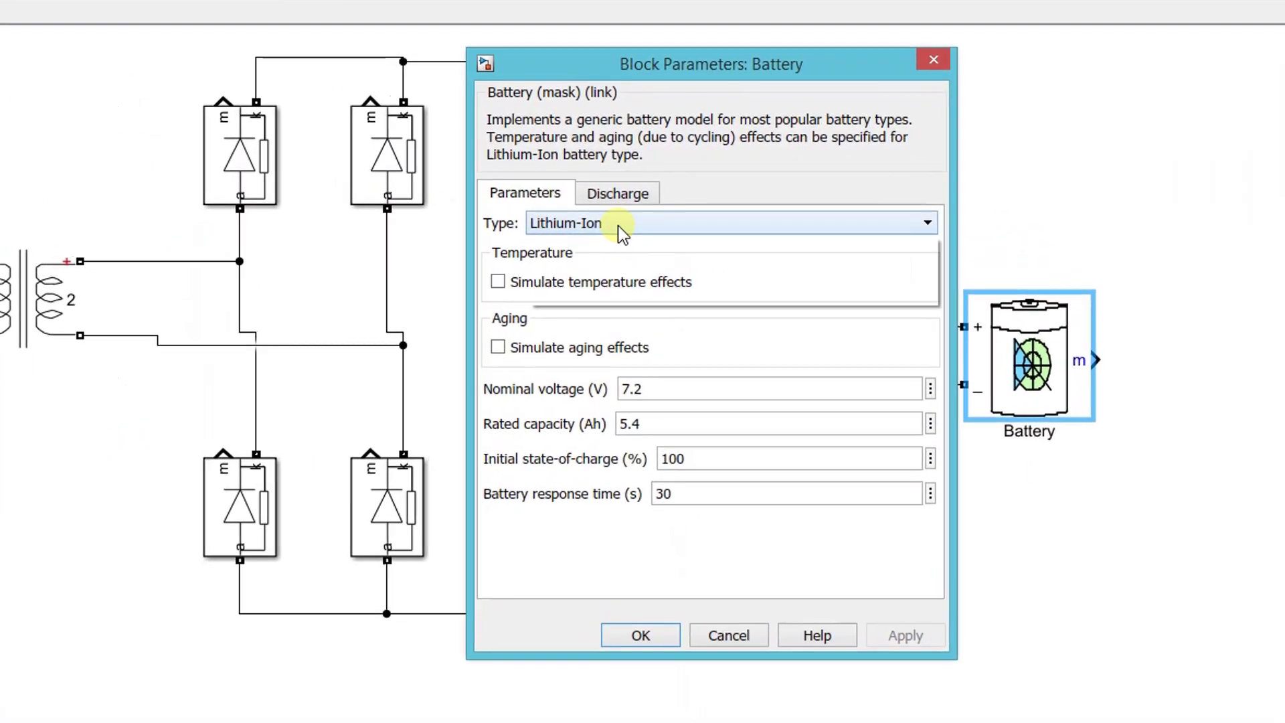
left_click(643, 218)
left_click(641, 231)
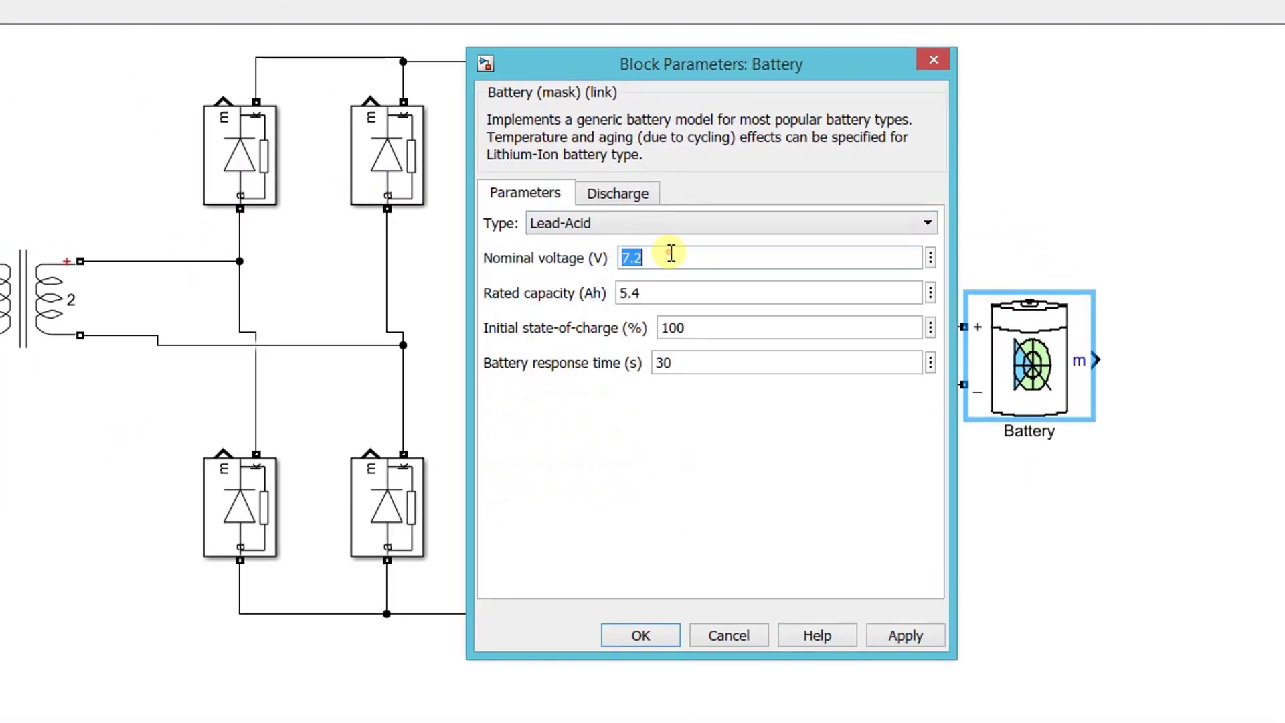
type("48")
double_click(679, 284)
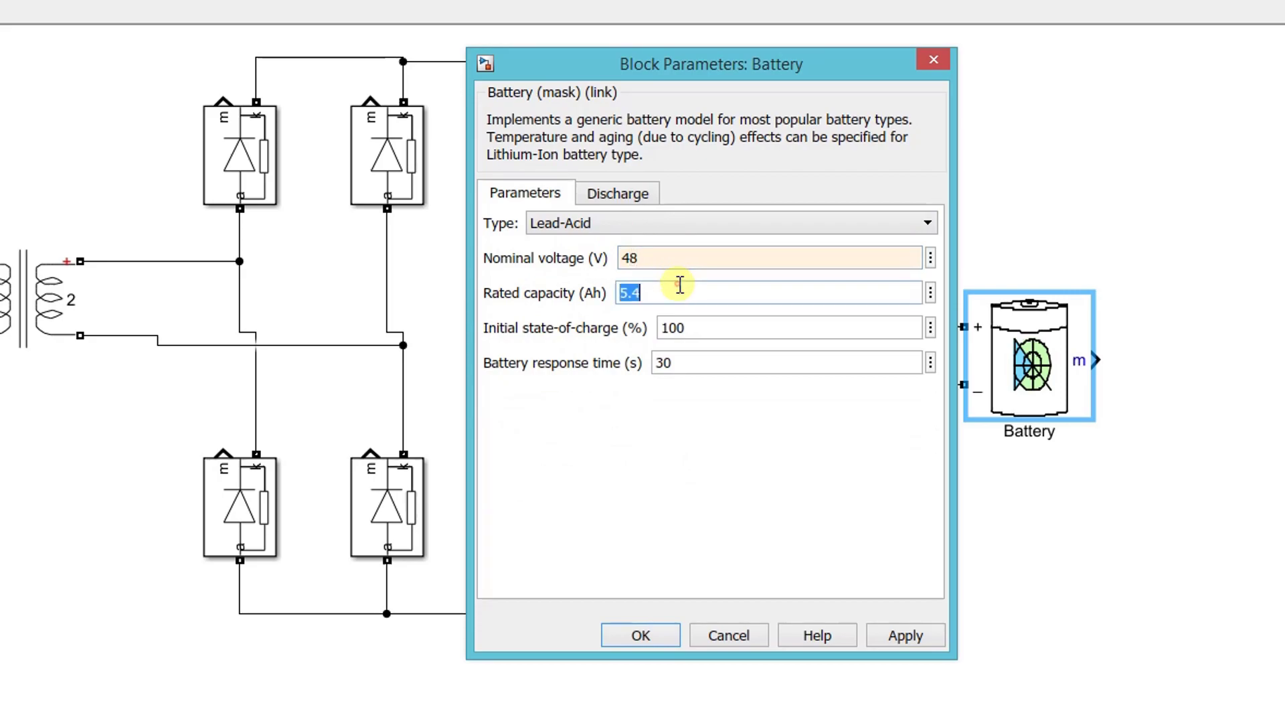
type("150")
double_click(711, 319)
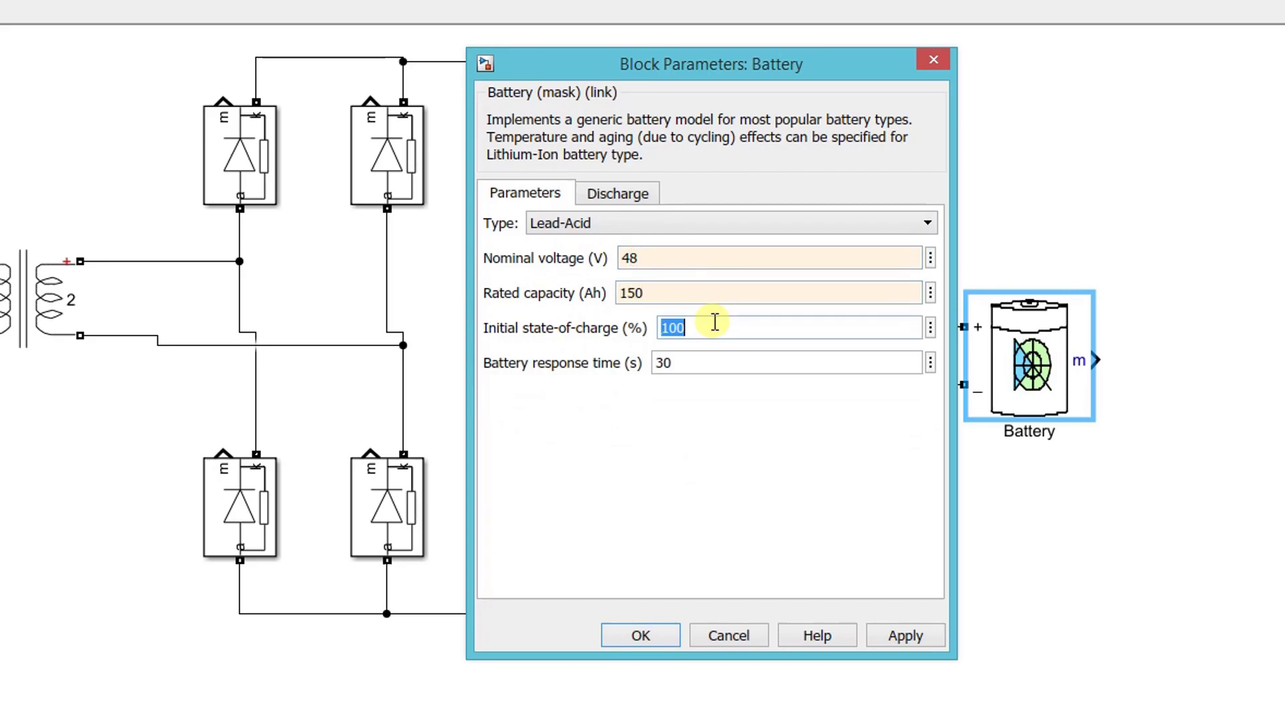
type("50")
double_click(713, 363)
type("5")
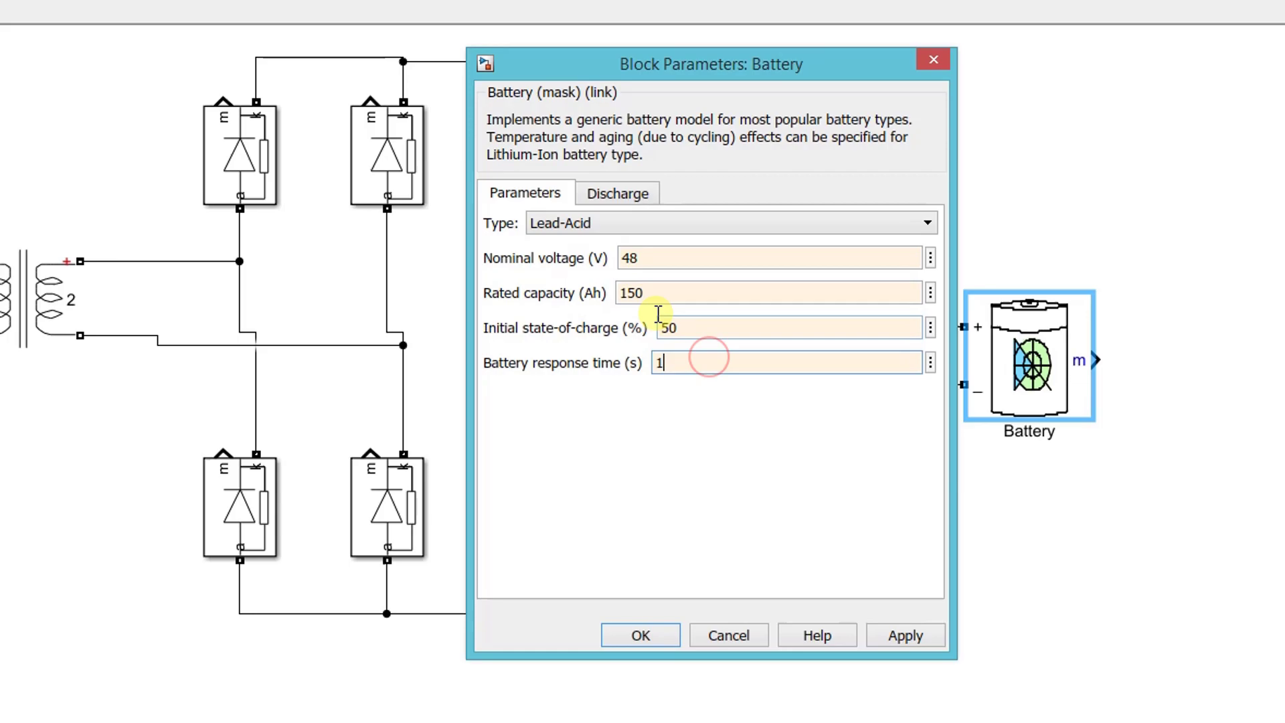
Derive the discharge parameters from nominal values and apply the battery settings.
left_click(617, 193)
left_click(586, 221)
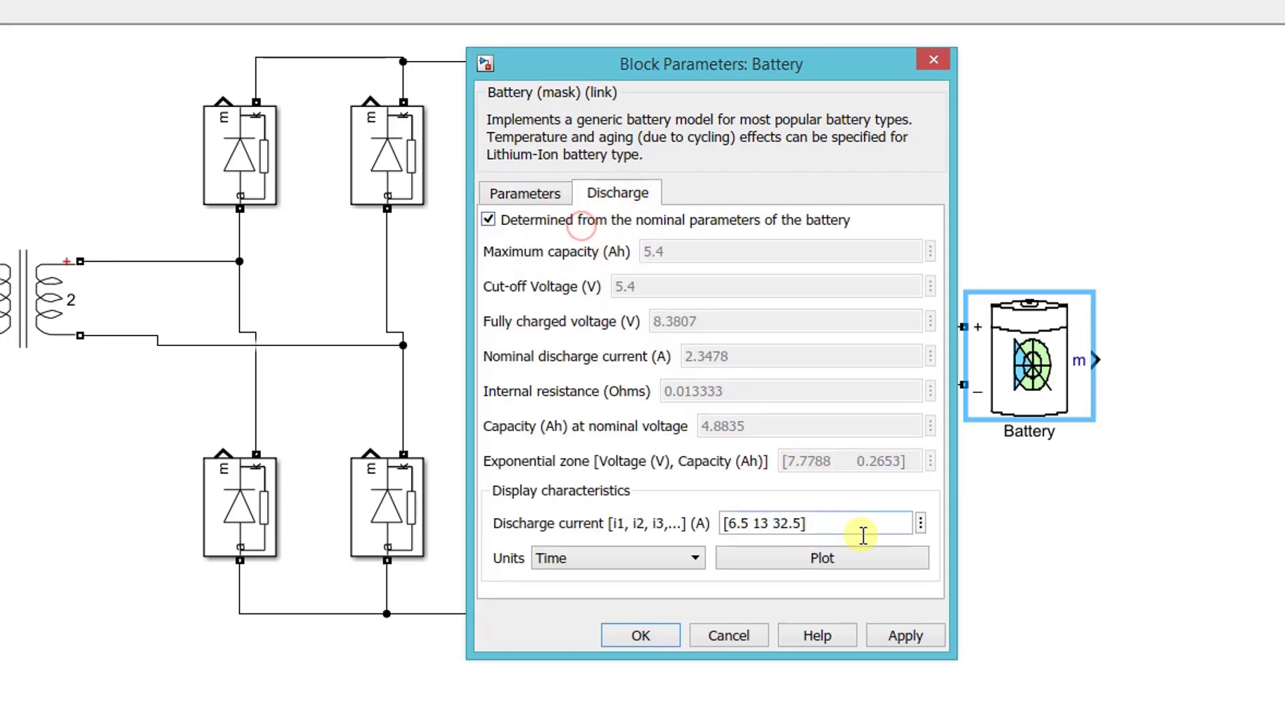
left_click(904, 634)
Close the battery parameters and shift the battery's negative wire further right.
left_click(642, 632)
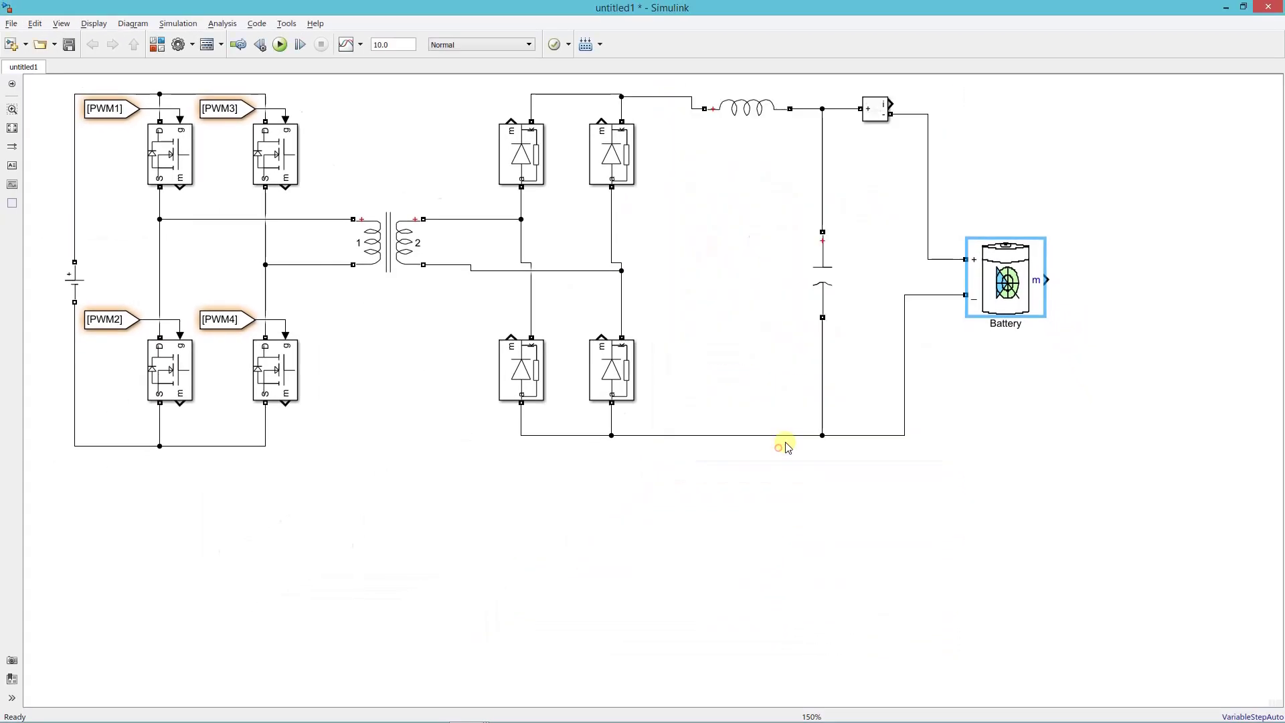
left_click(1054, 561)
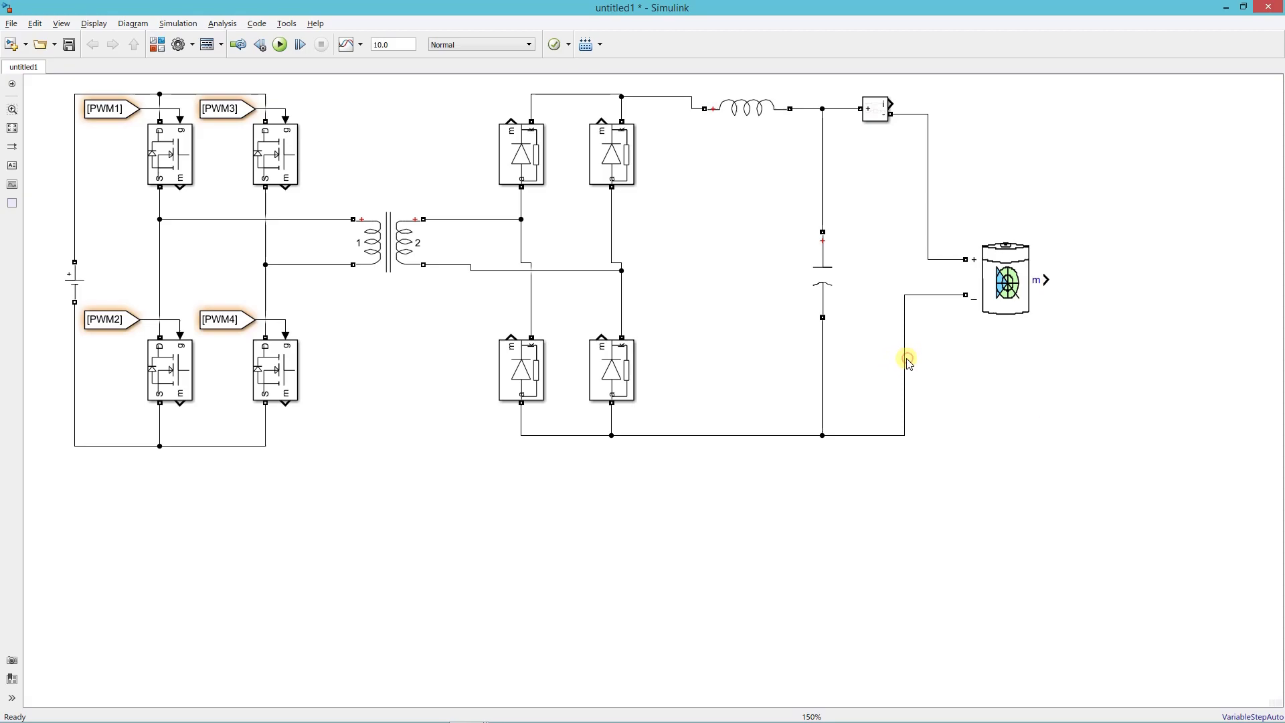
left_click_drag(907, 359, 928, 359)
Insert a Bus Selector and connect it to the battery's m measurement port.
left_click(1003, 455)
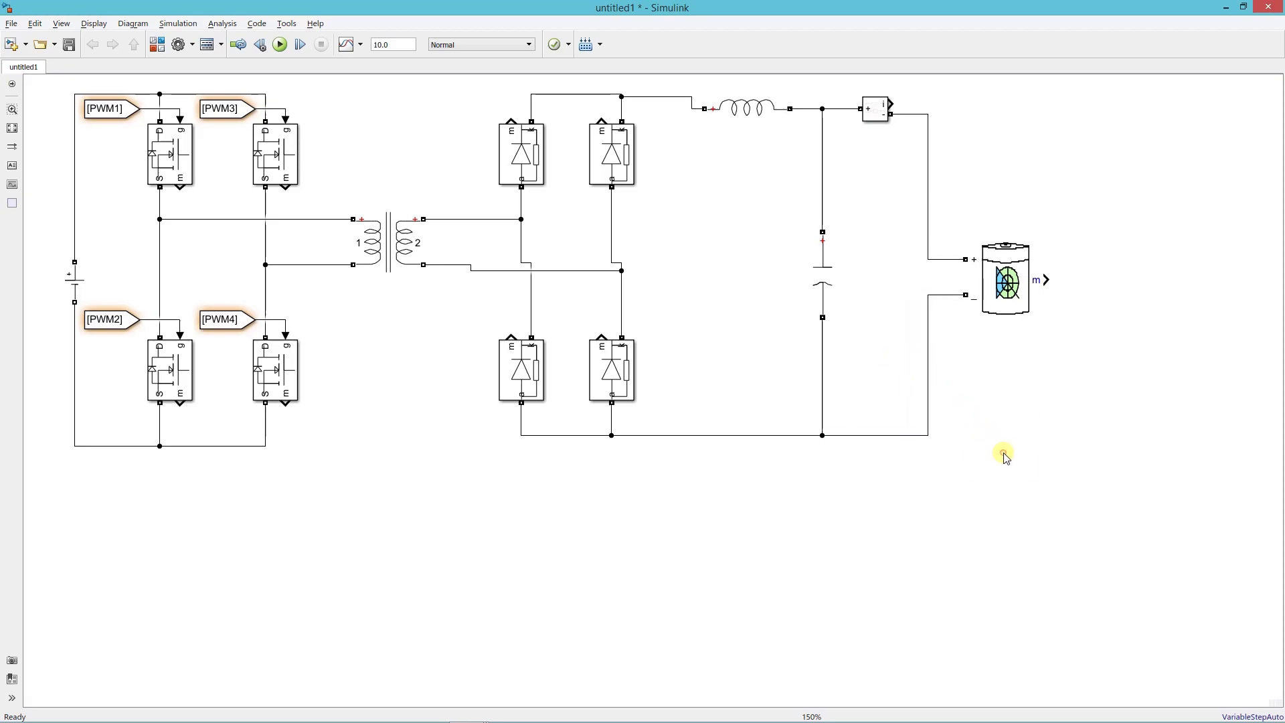
double_click(1004, 455)
type("bus se")
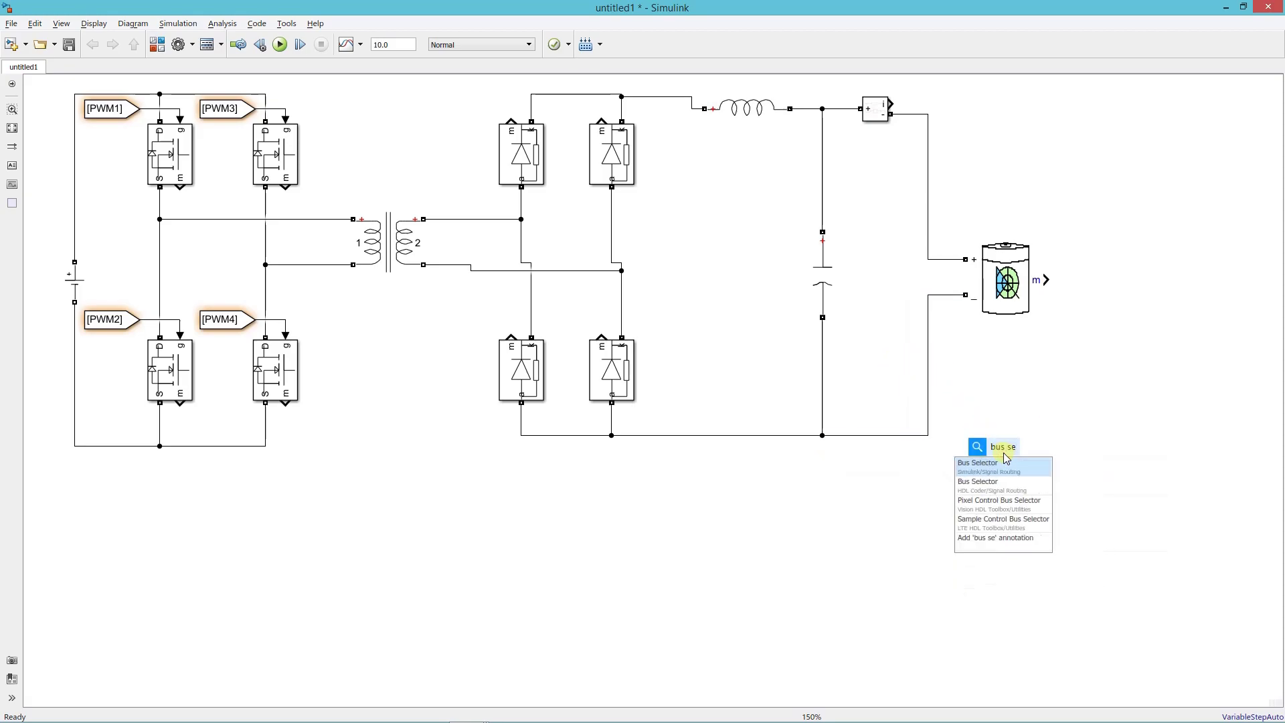
type("lector")
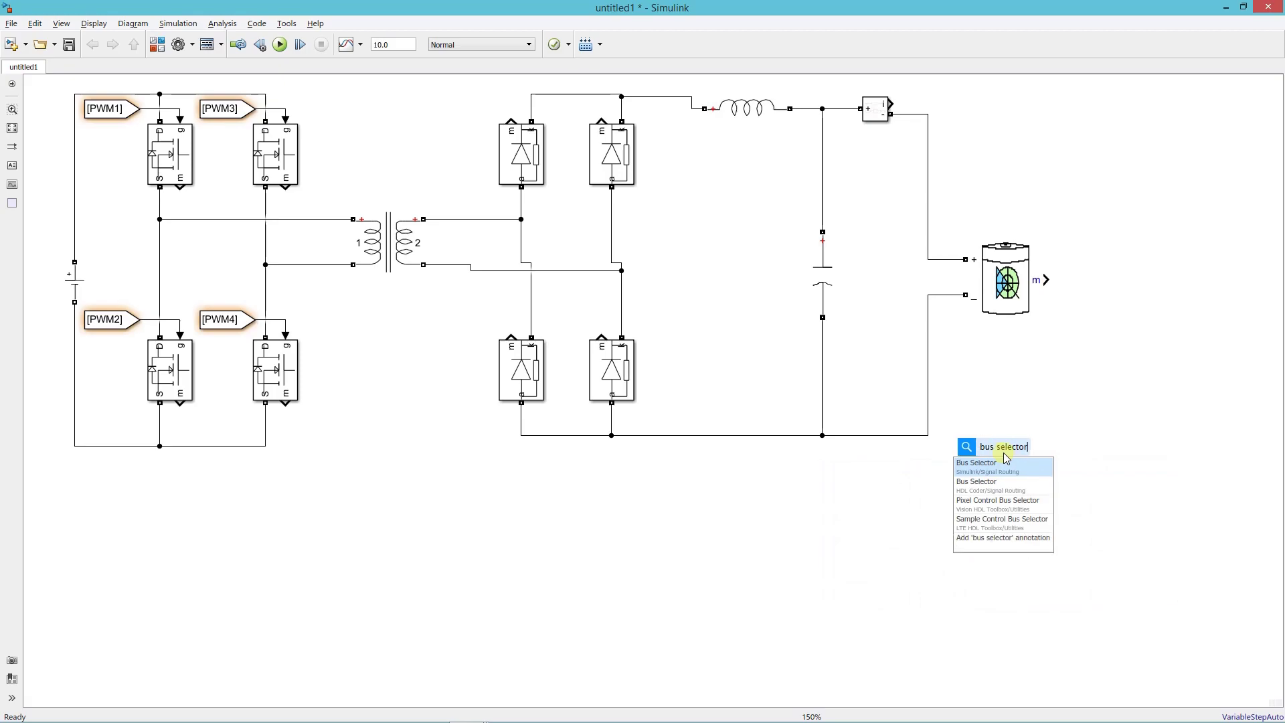
left_click(1021, 463)
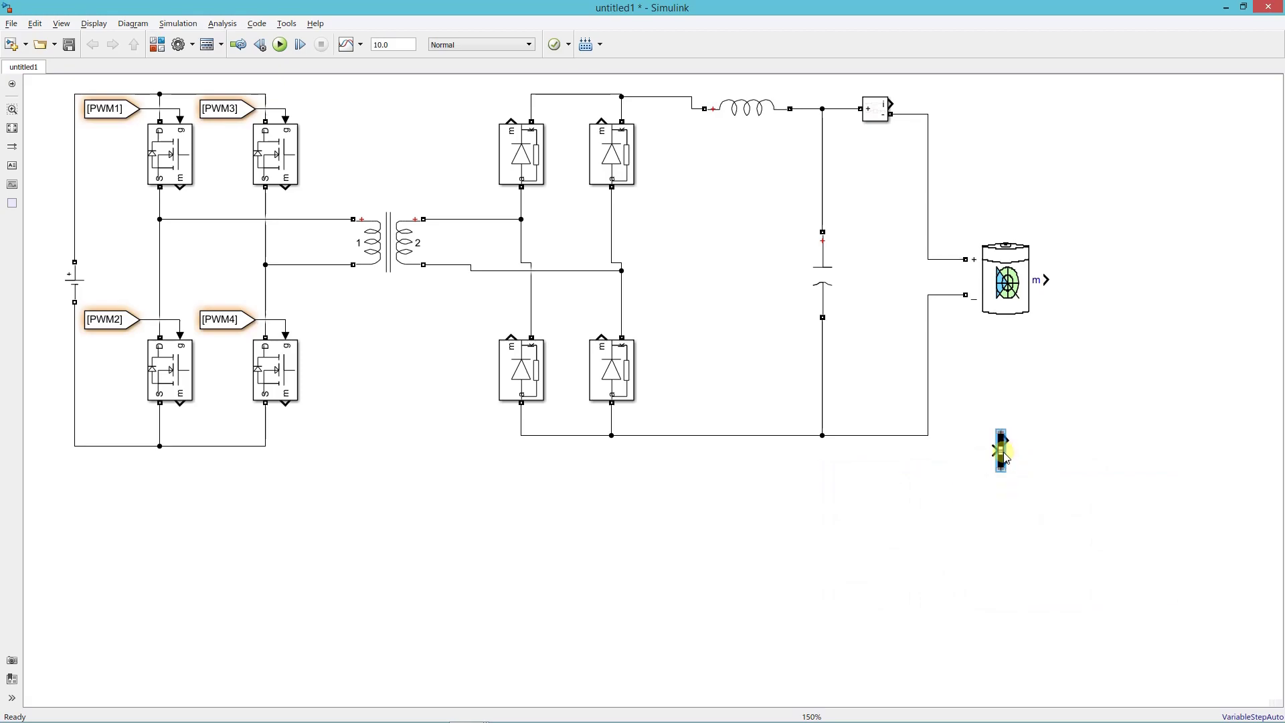
left_click_drag(1004, 458, 1076, 286)
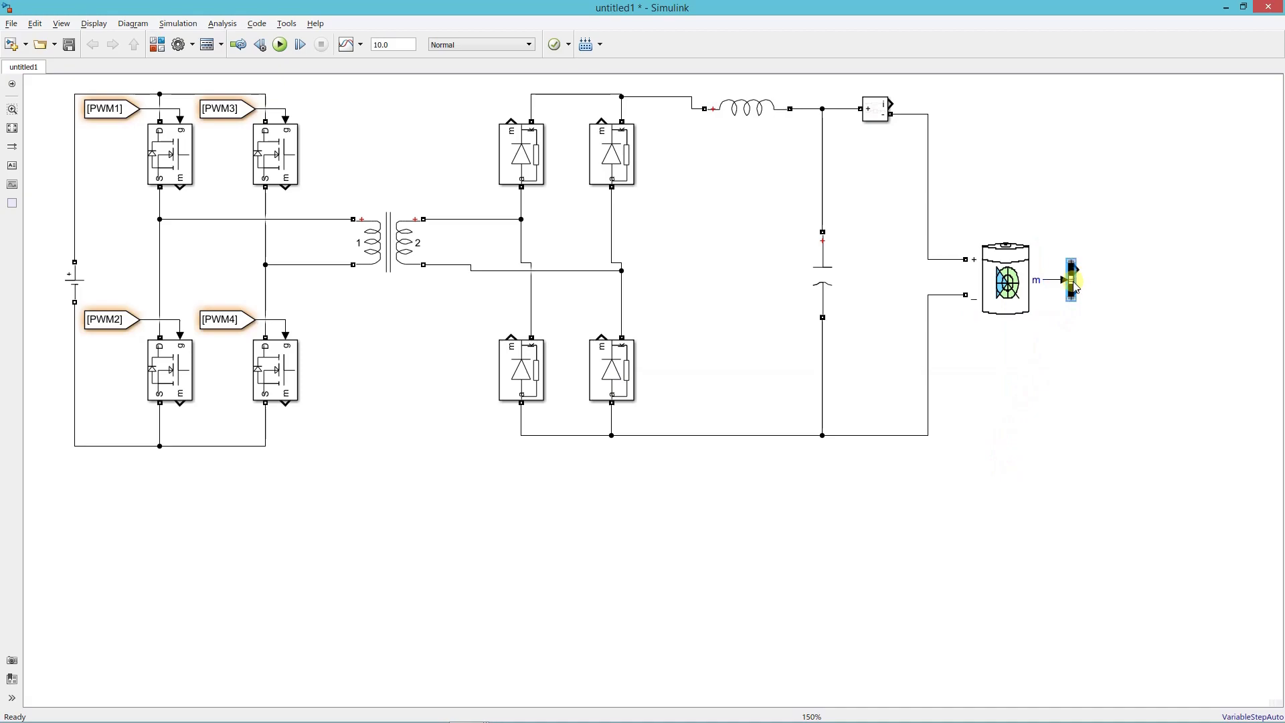
Replace the placeholder signals with Current (A), Voltage (V) and SOC (%), then enlarge the selector.
double_click(1072, 285)
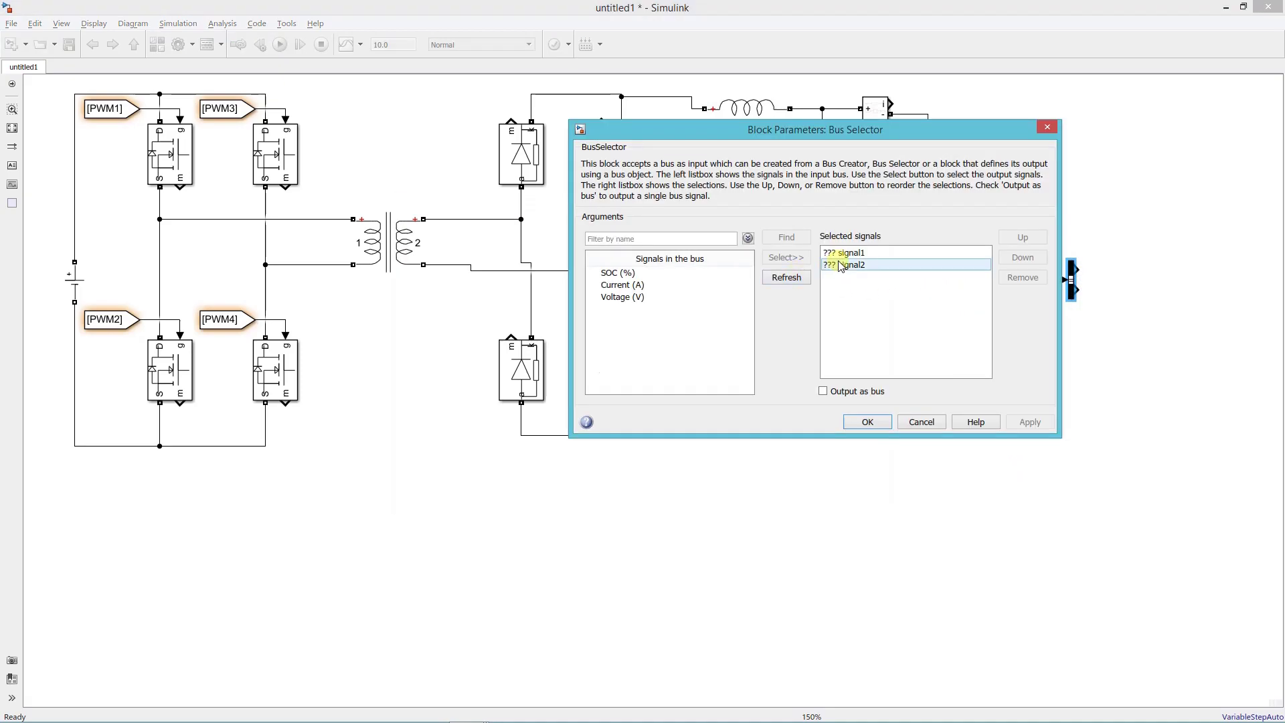
left_click(875, 265)
left_click(1023, 278)
left_click(909, 251)
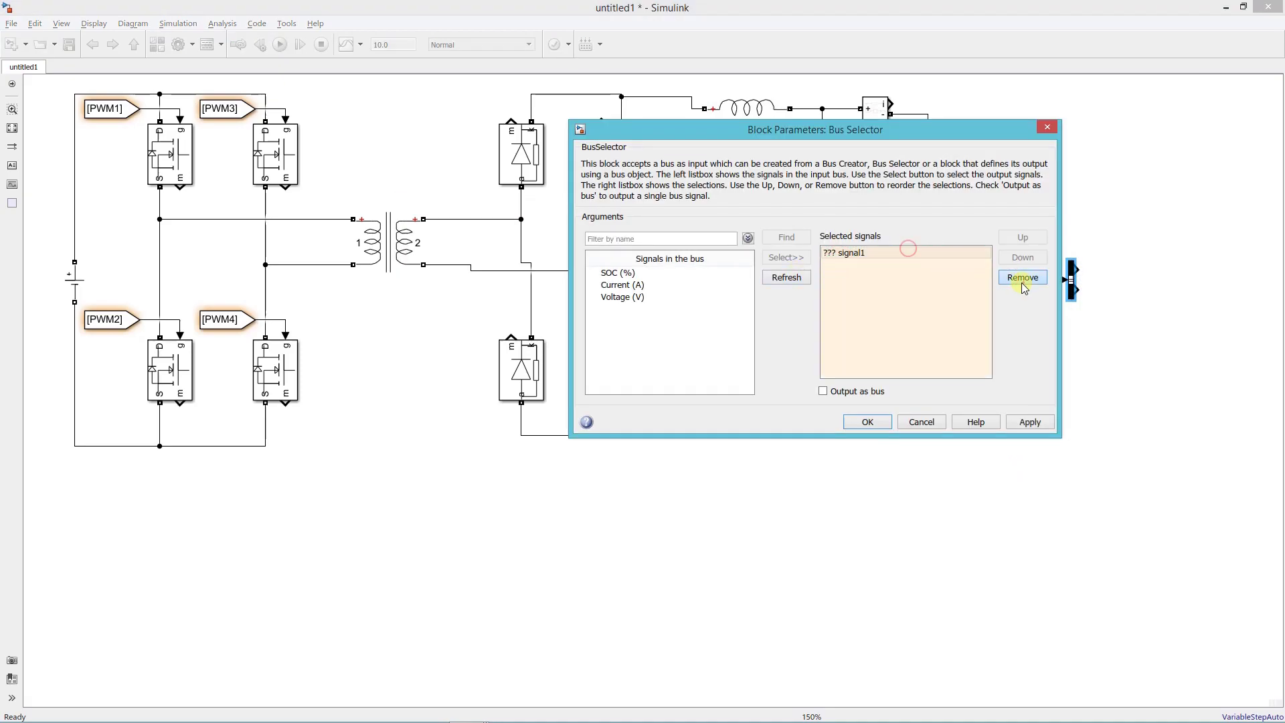
left_click(1022, 280)
left_click(683, 274)
left_click(681, 285)
left_click(769, 259)
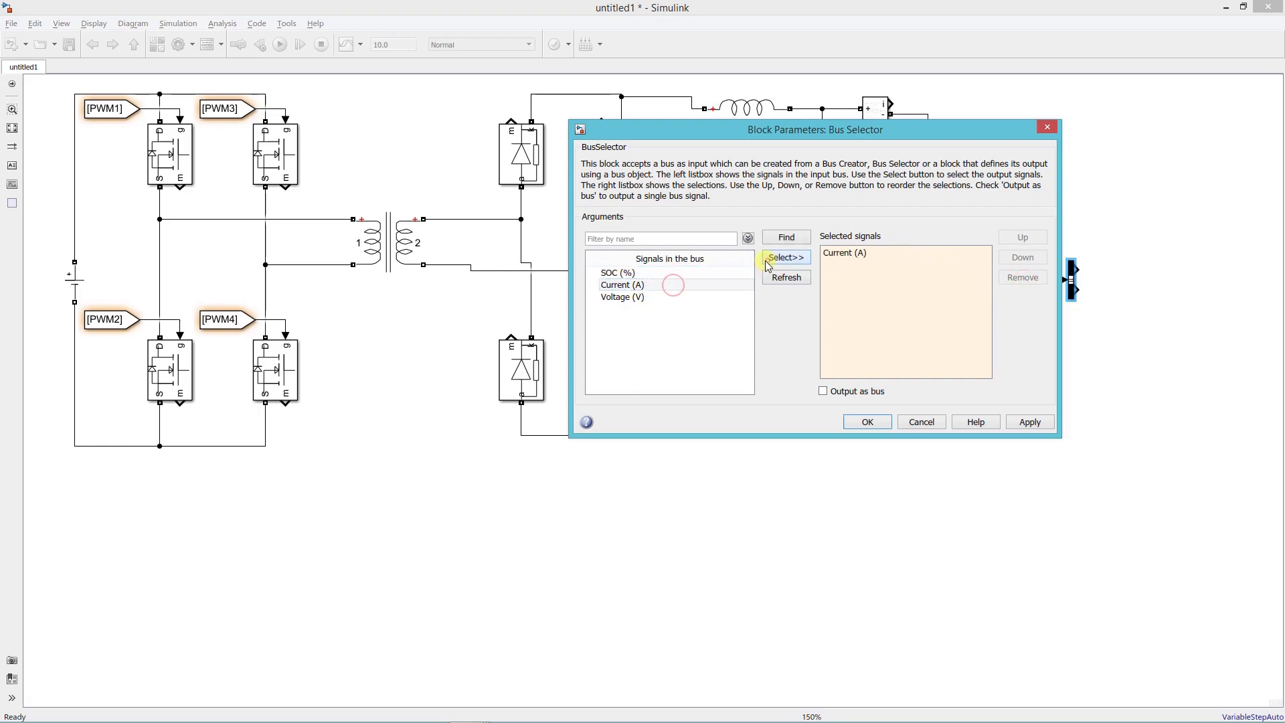
left_click(671, 298)
left_click(771, 258)
left_click(648, 273)
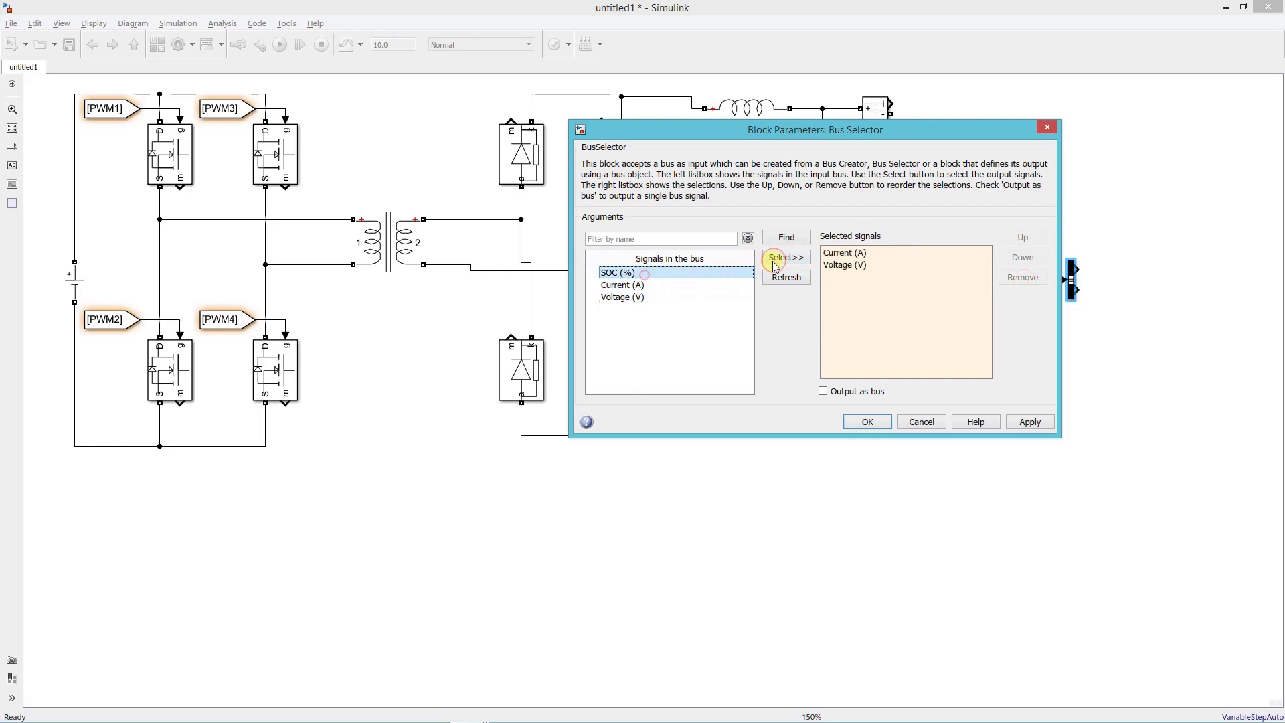
left_click(798, 259)
left_click(865, 417)
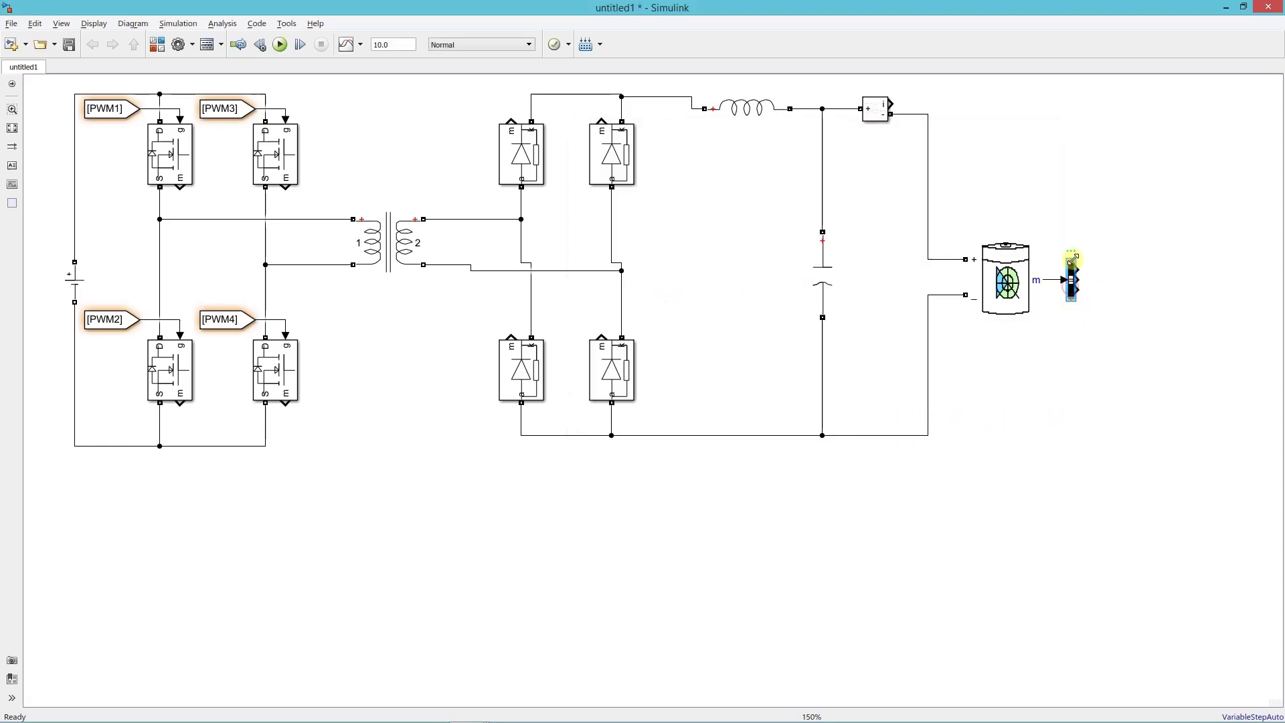
mouse_move(1072, 259)
left_mouse_down()
mouse_move(1072, 214)
mouse_move(1072, 258)
left_mouse_up()
Add a Goto block tagged Ibat on the Bus Selector's current output.
double_click(1065, 423)
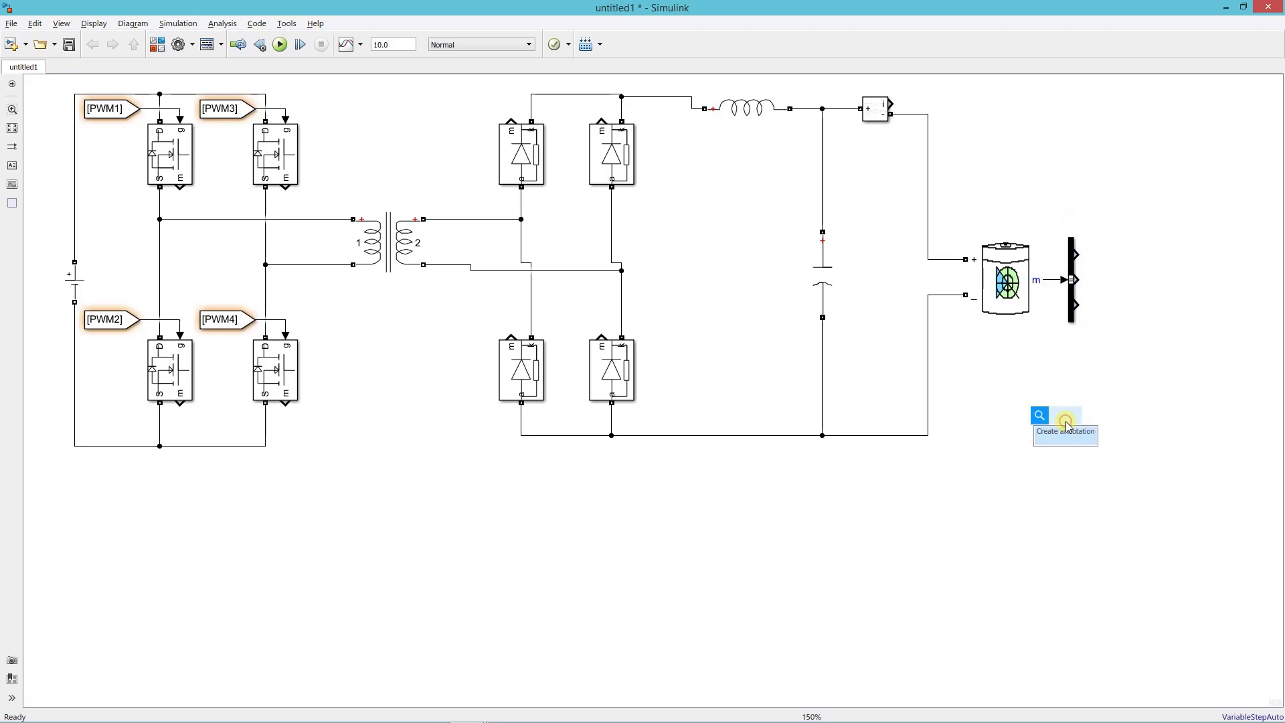
type("goto")
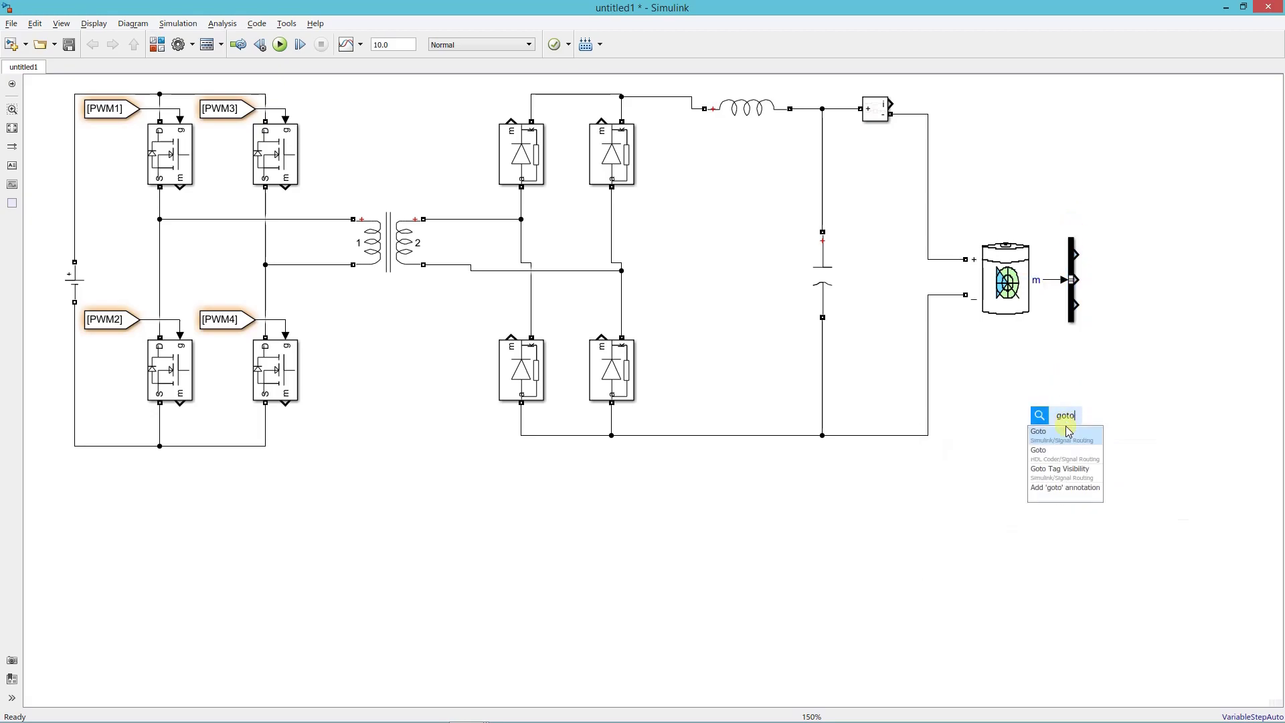
left_click(1069, 432)
left_click_drag(1068, 428, 1150, 262)
double_click(1149, 258)
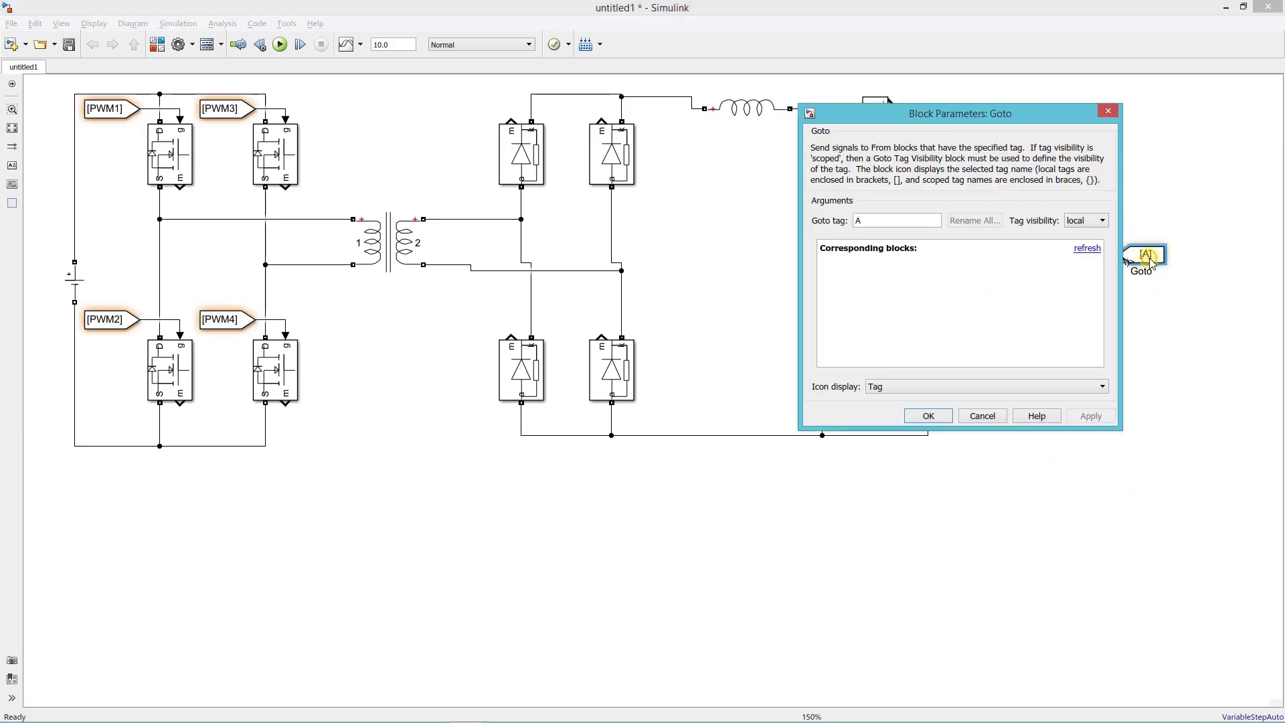
type("I")
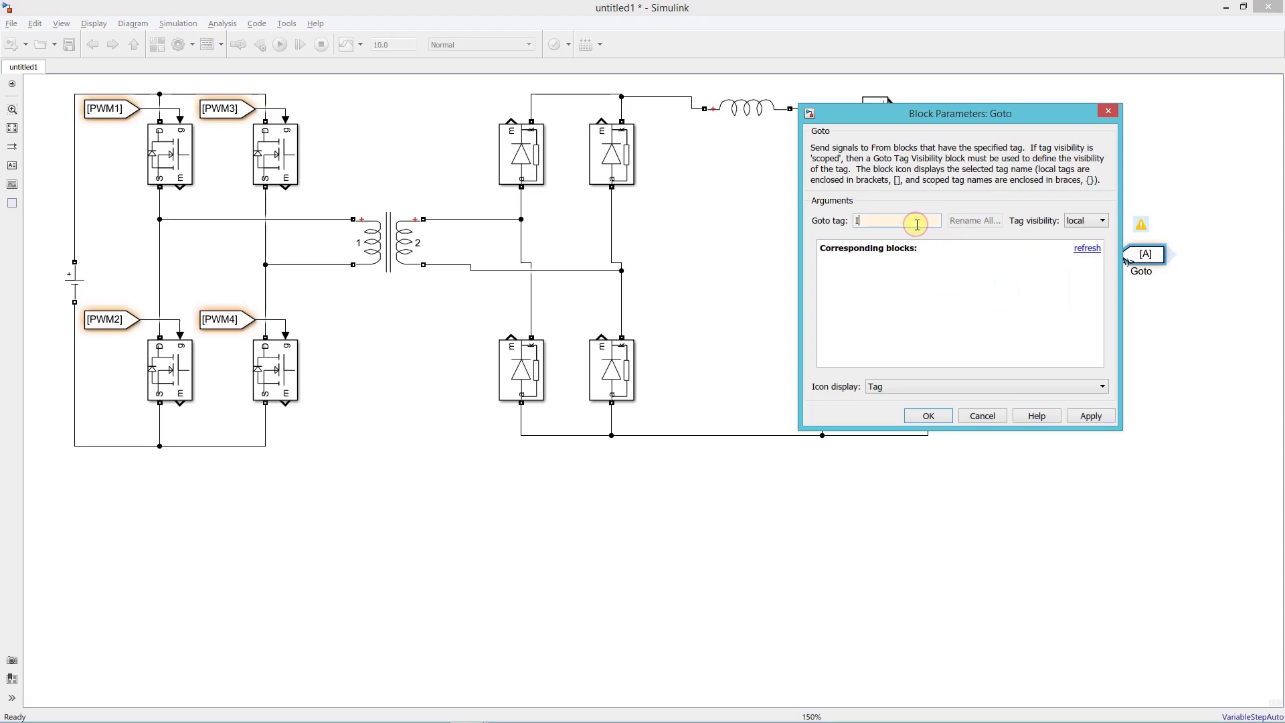
type("bat")
left_click(928, 416)
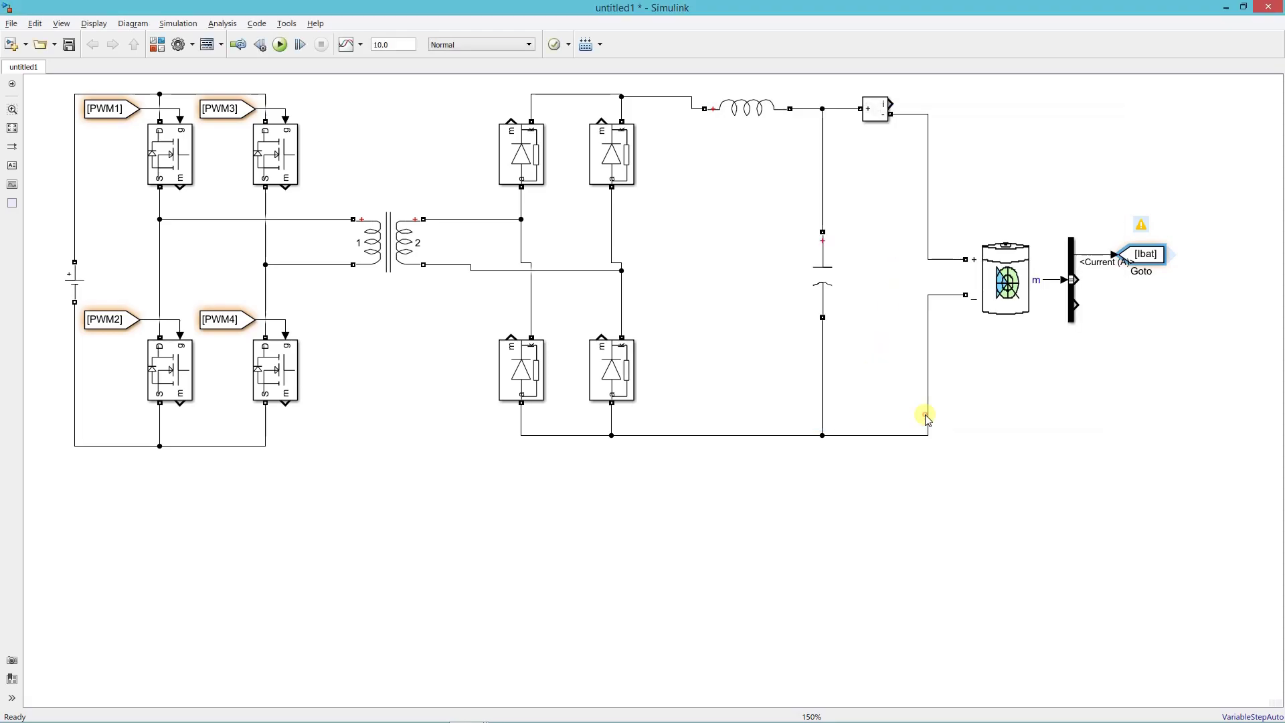
Copy the Goto onto the voltage and SOC outputs with tags Vbat and SOC.
left_click_drag(1163, 255, 1169, 284)
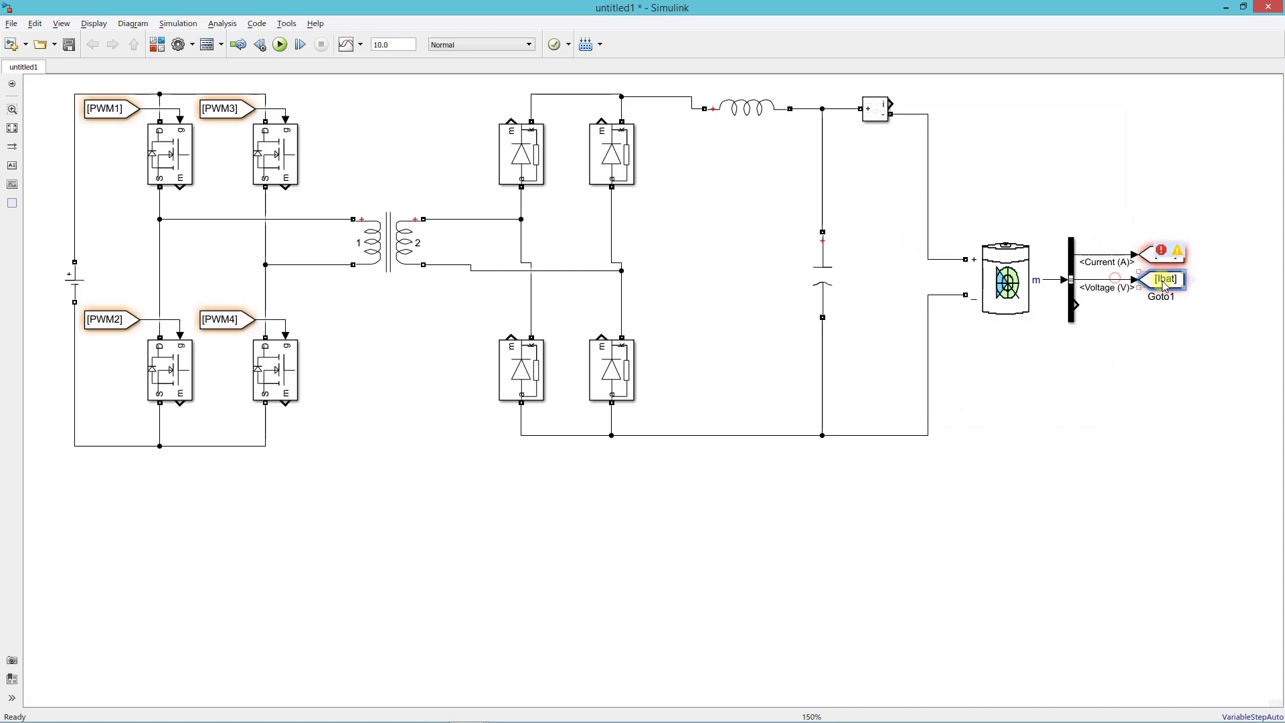
double_click(1166, 280)
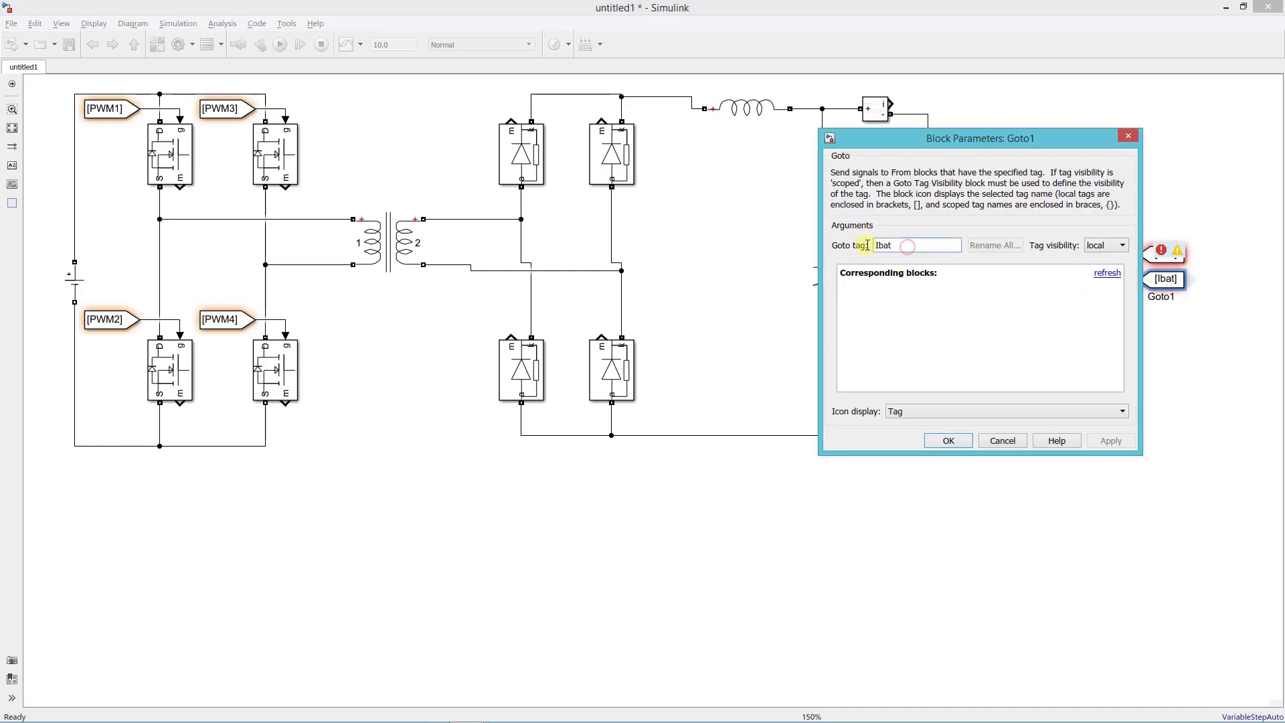
type("V")
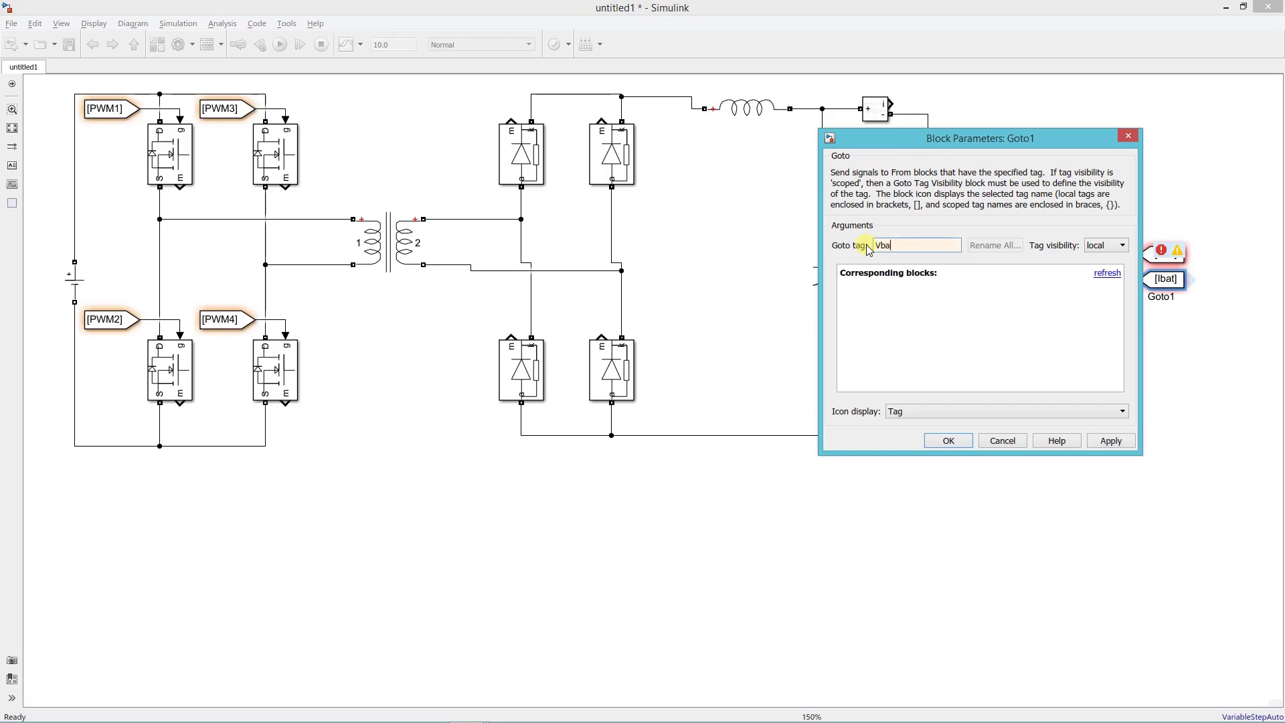
left_click(948, 441)
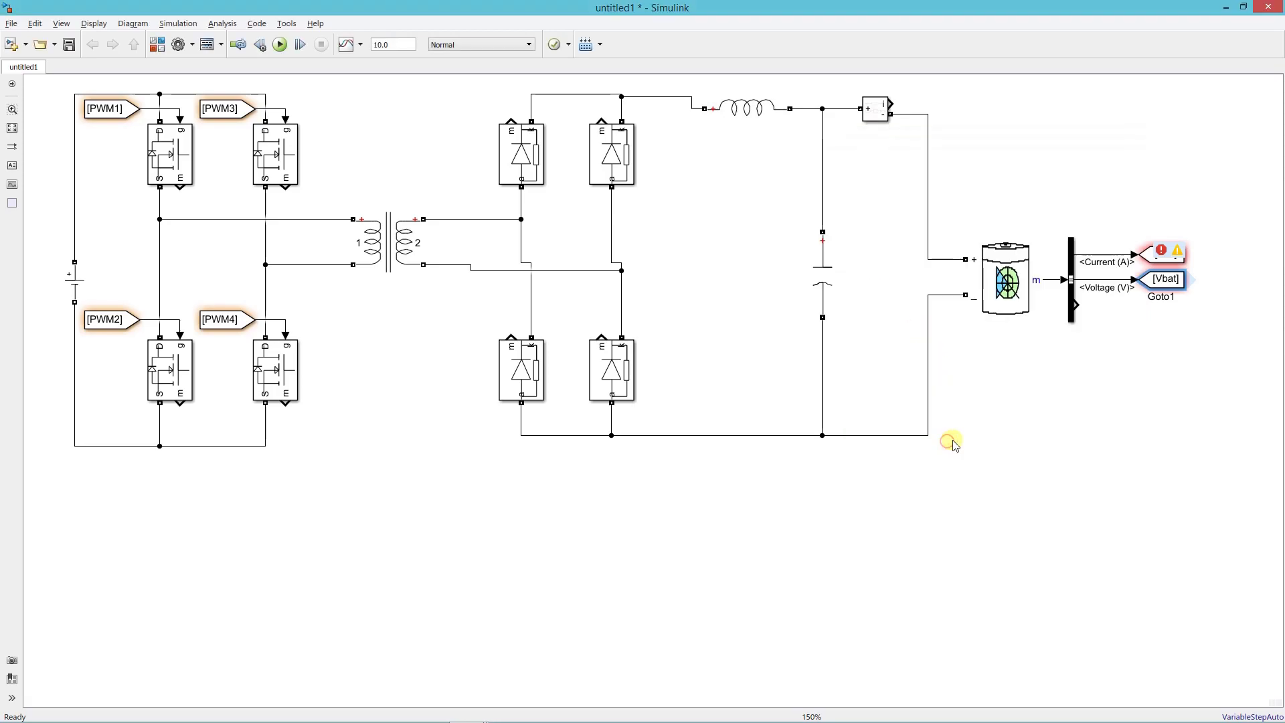
left_click_drag(1164, 281, 1165, 317, "ctrl")
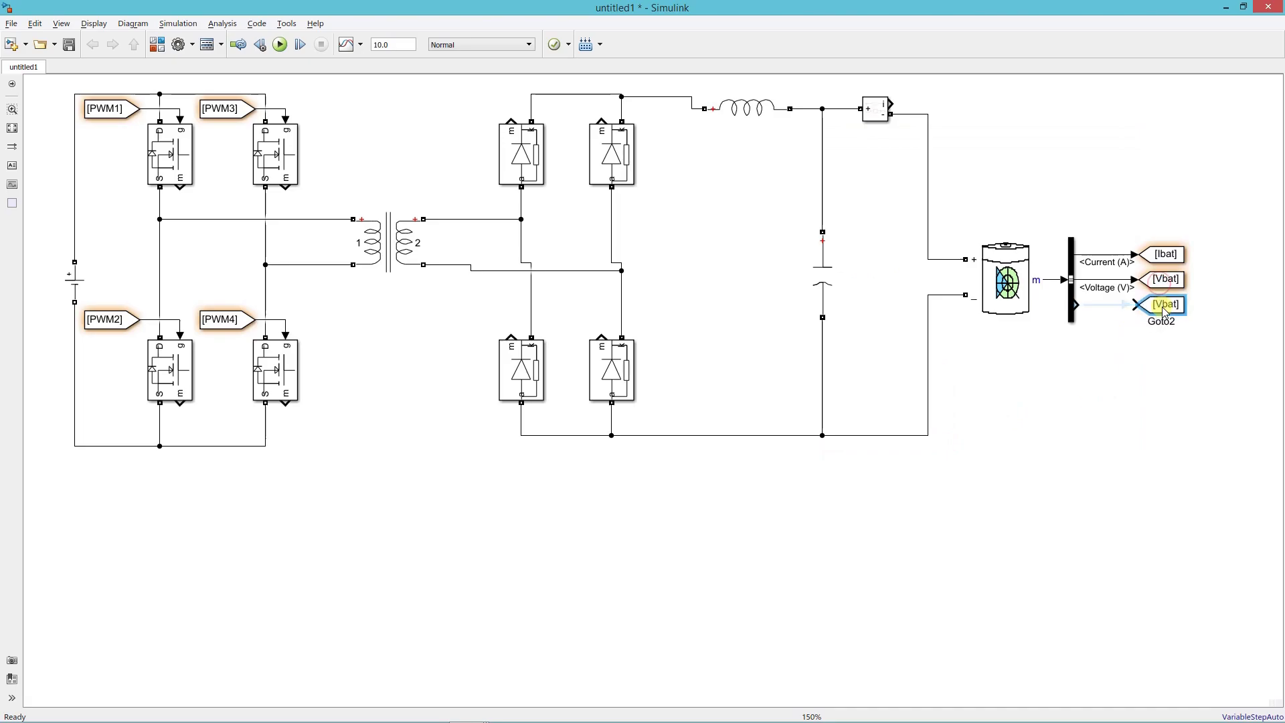
double_click(1166, 306)
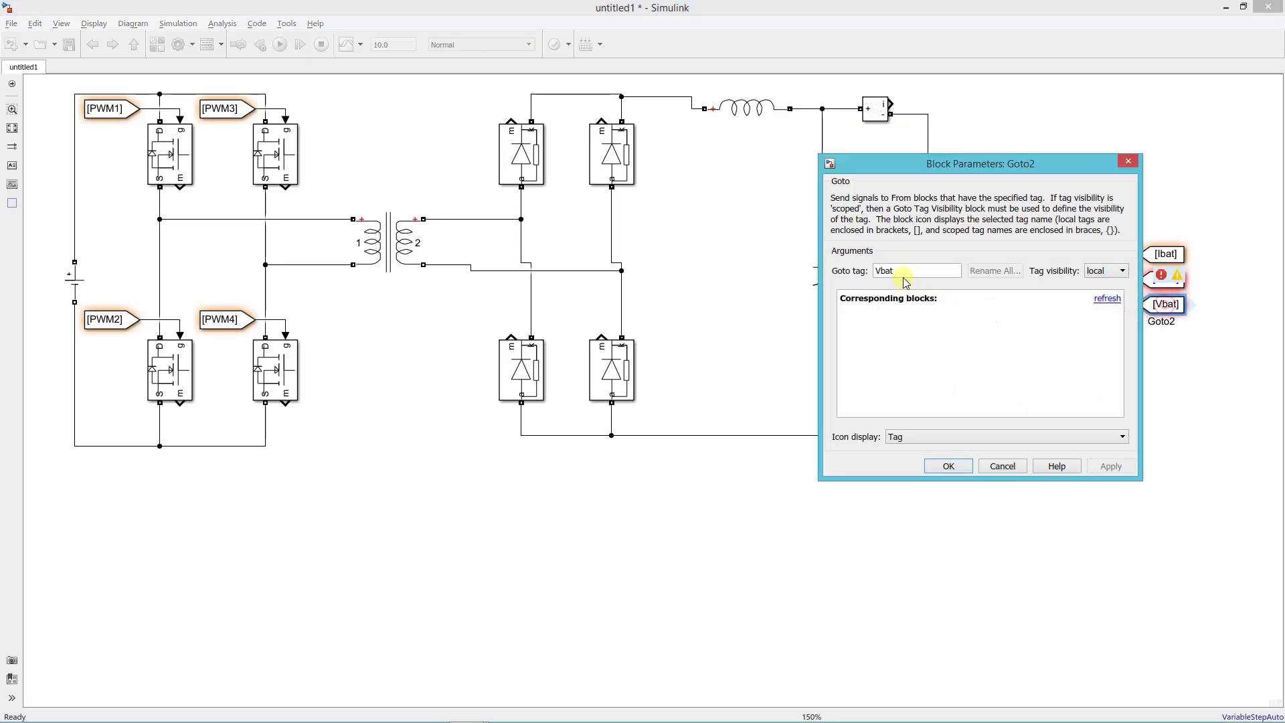
type("SOC")
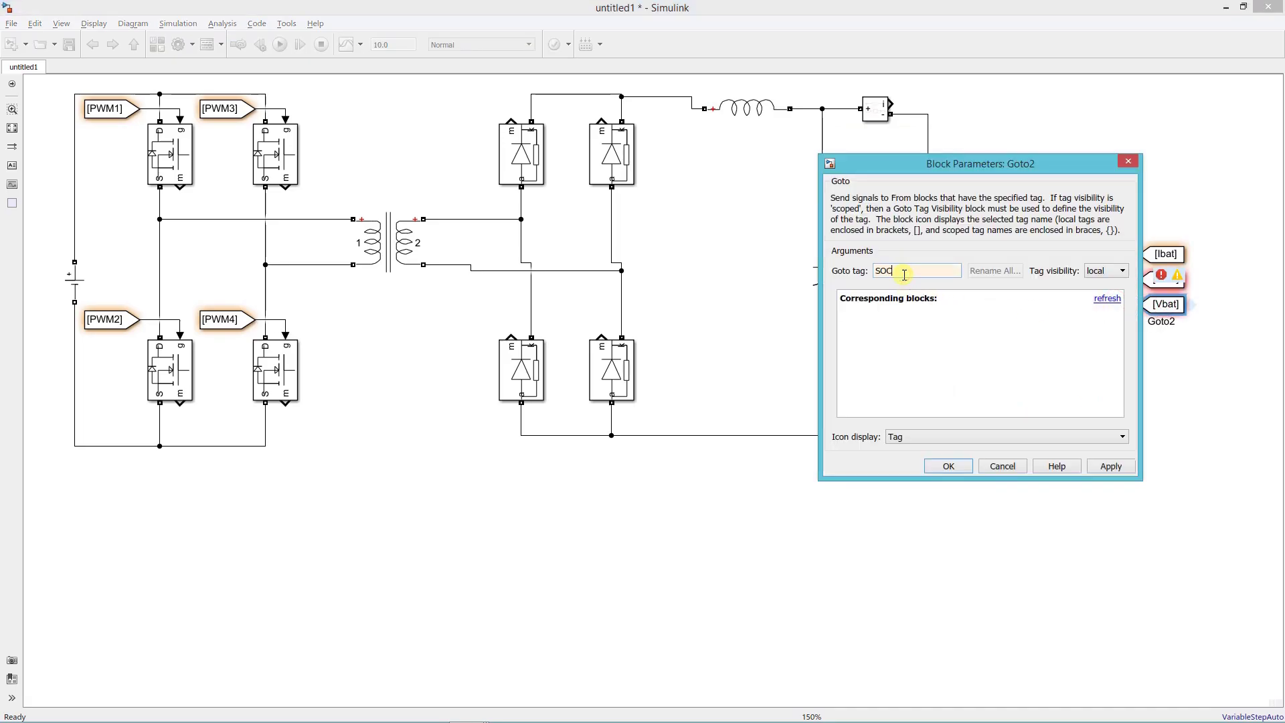
left_click(948, 466)
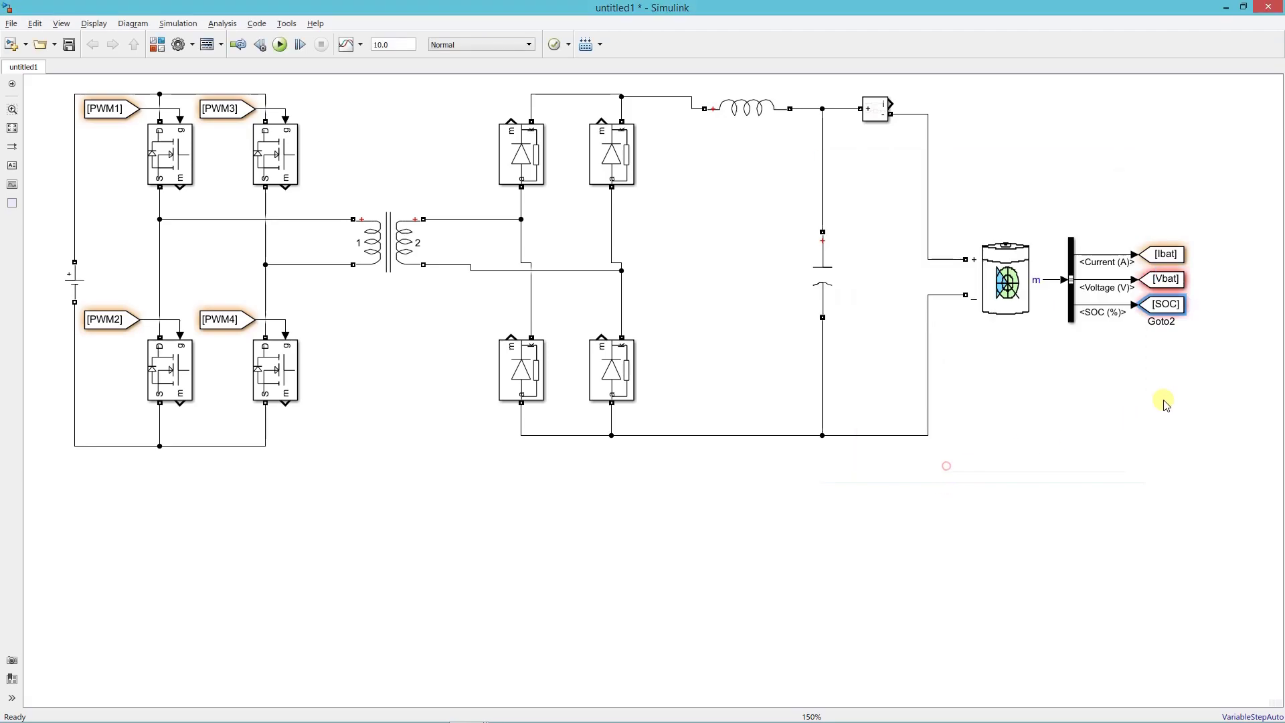
Copy the Ibat Goto to the current sensor output and retag it Ibat1.
left_click(1165, 396)
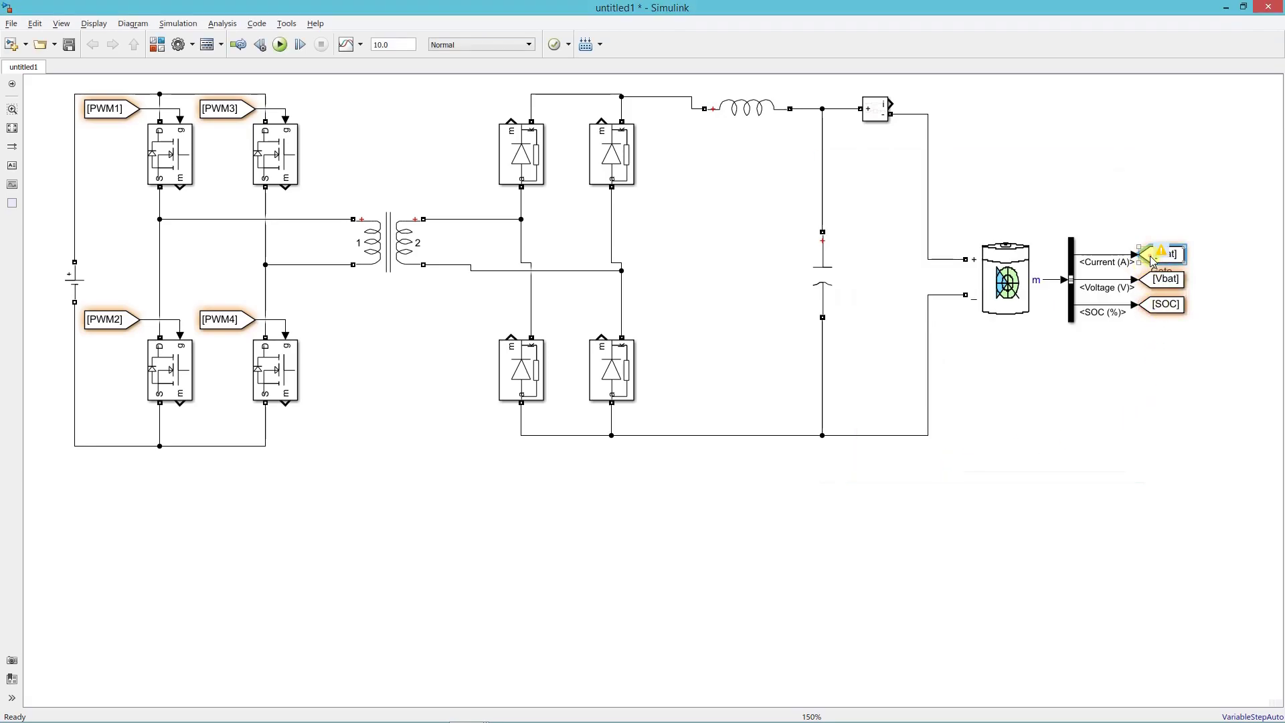
left_click_drag(1151, 261, 940, 105)
double_click(995, 107)
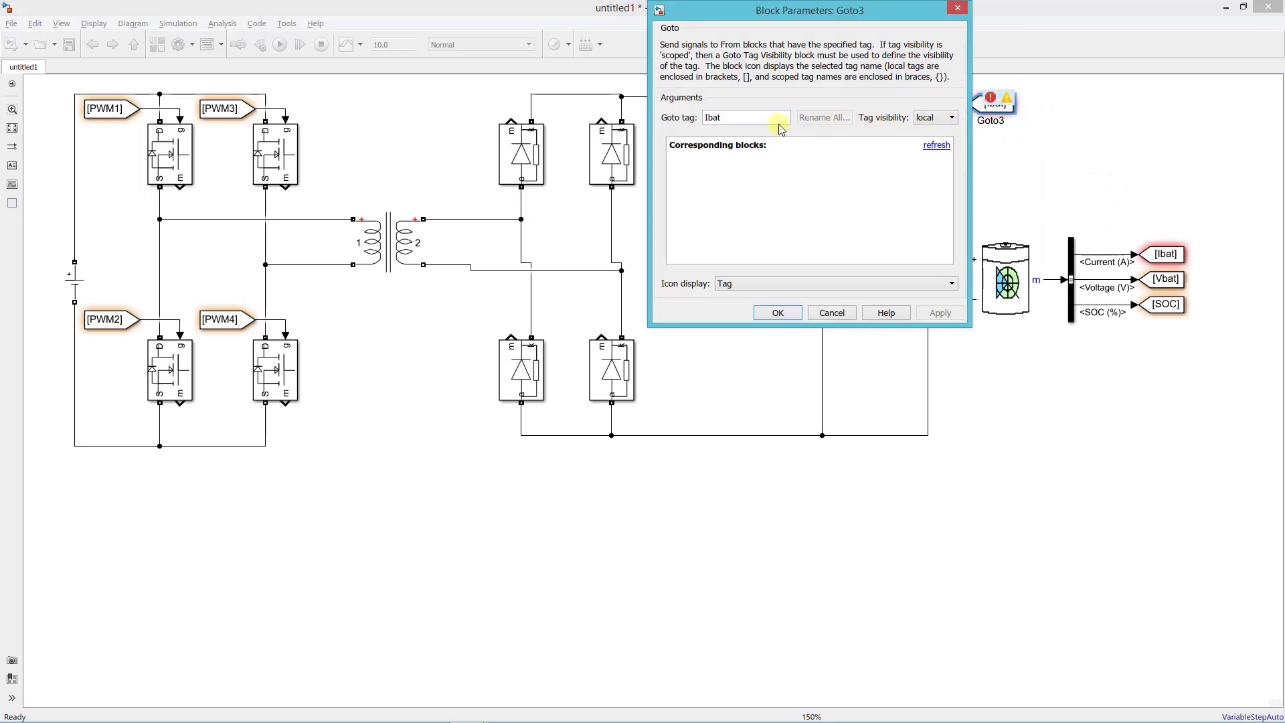
type("1")
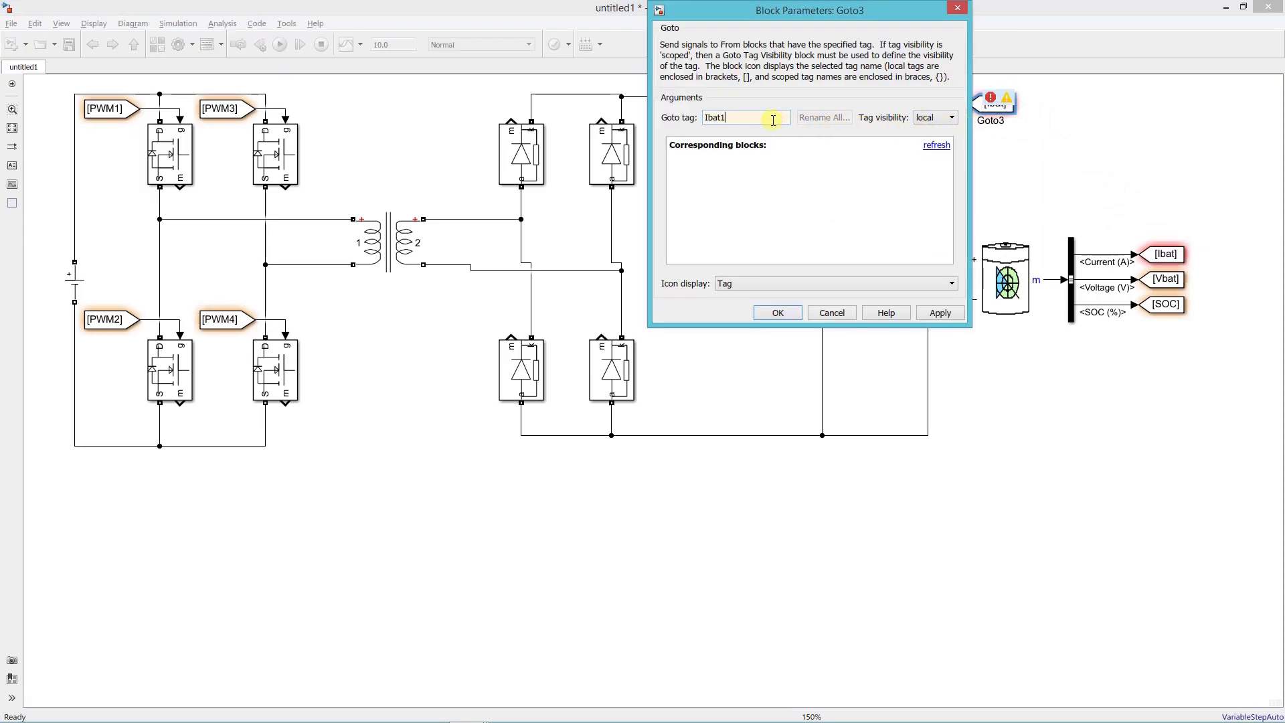
left_click(773, 312)
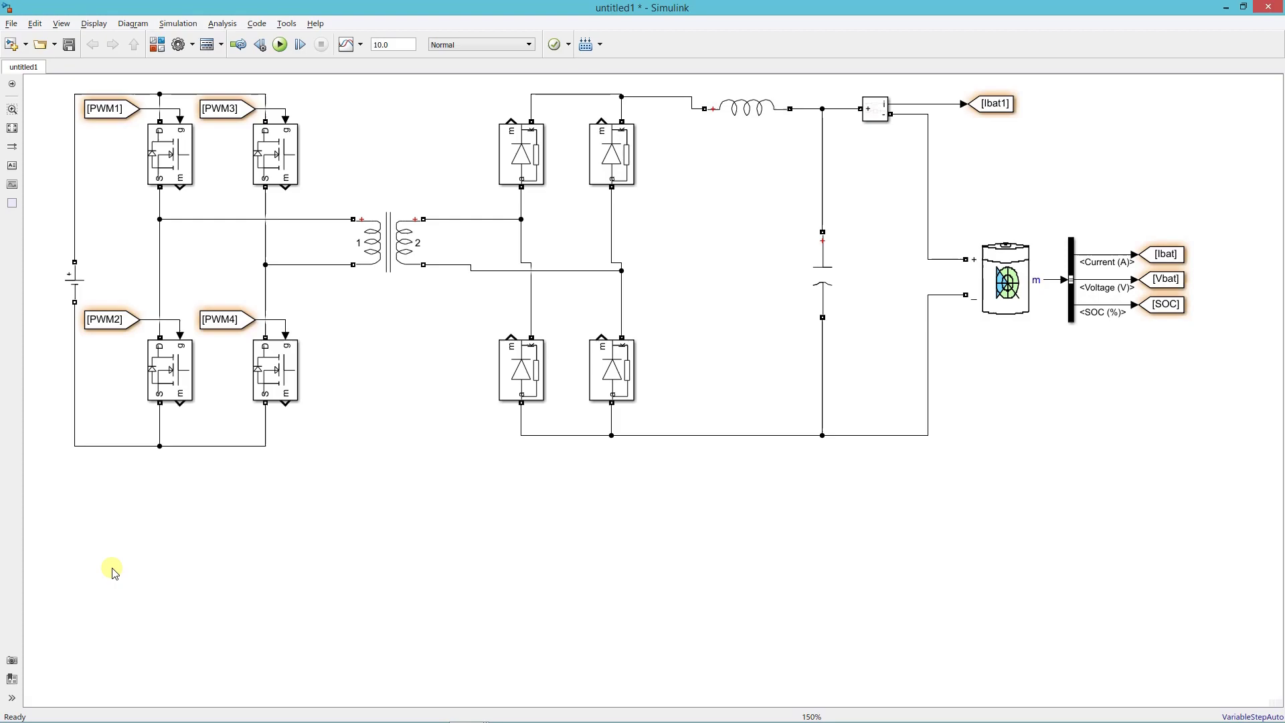
Add a Constant block with value 55 below the bridge.
double_click(74, 568)
type("constant")
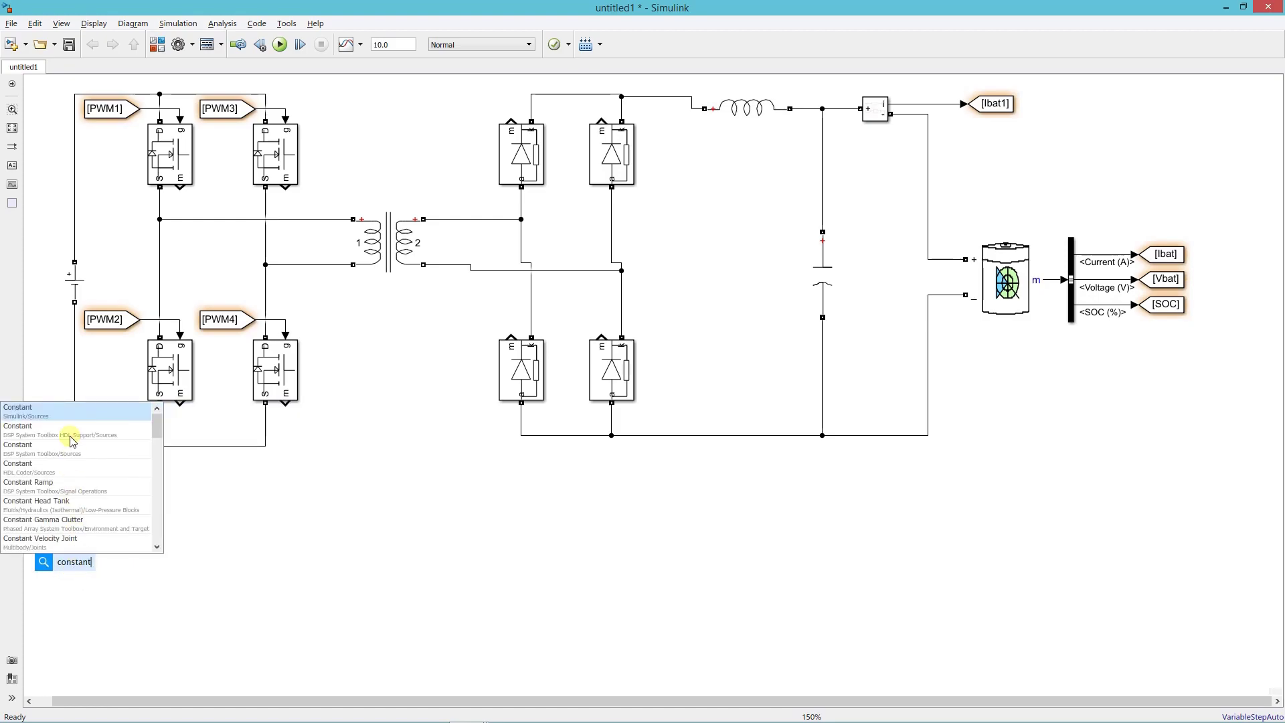
left_click(69, 413)
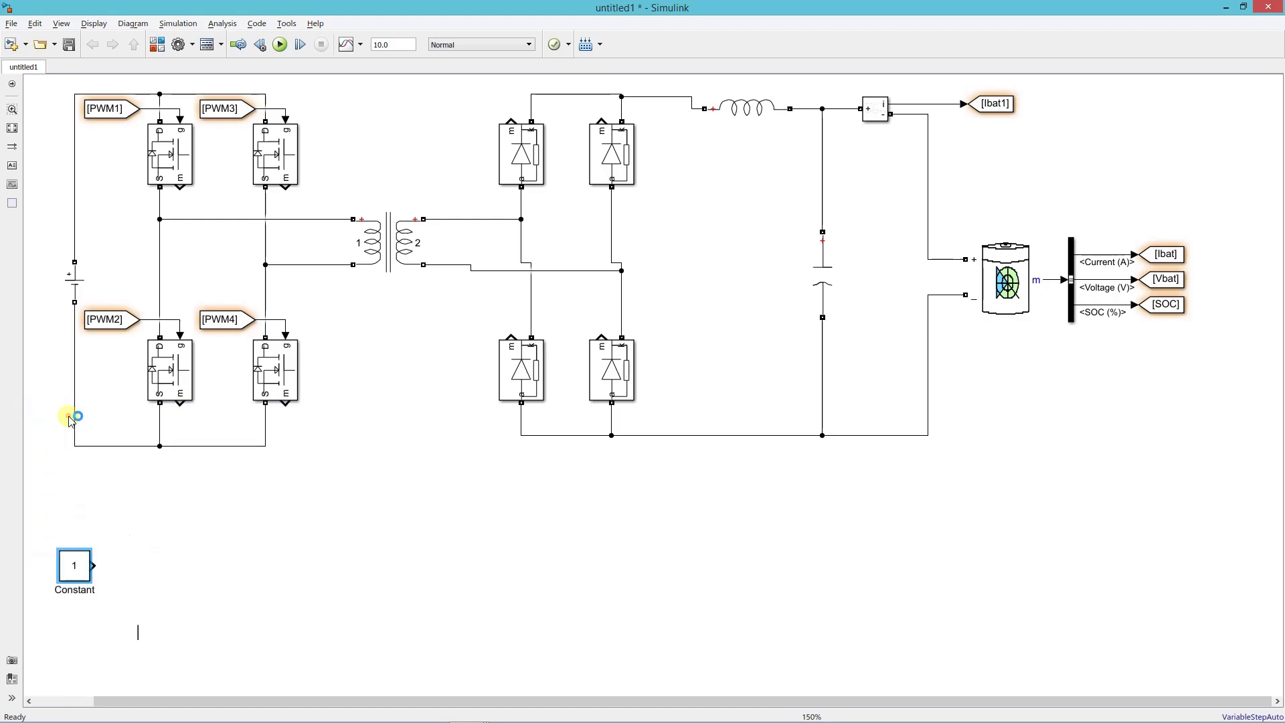
left_click(11, 128)
left_click_drag(139, 584, 201, 579)
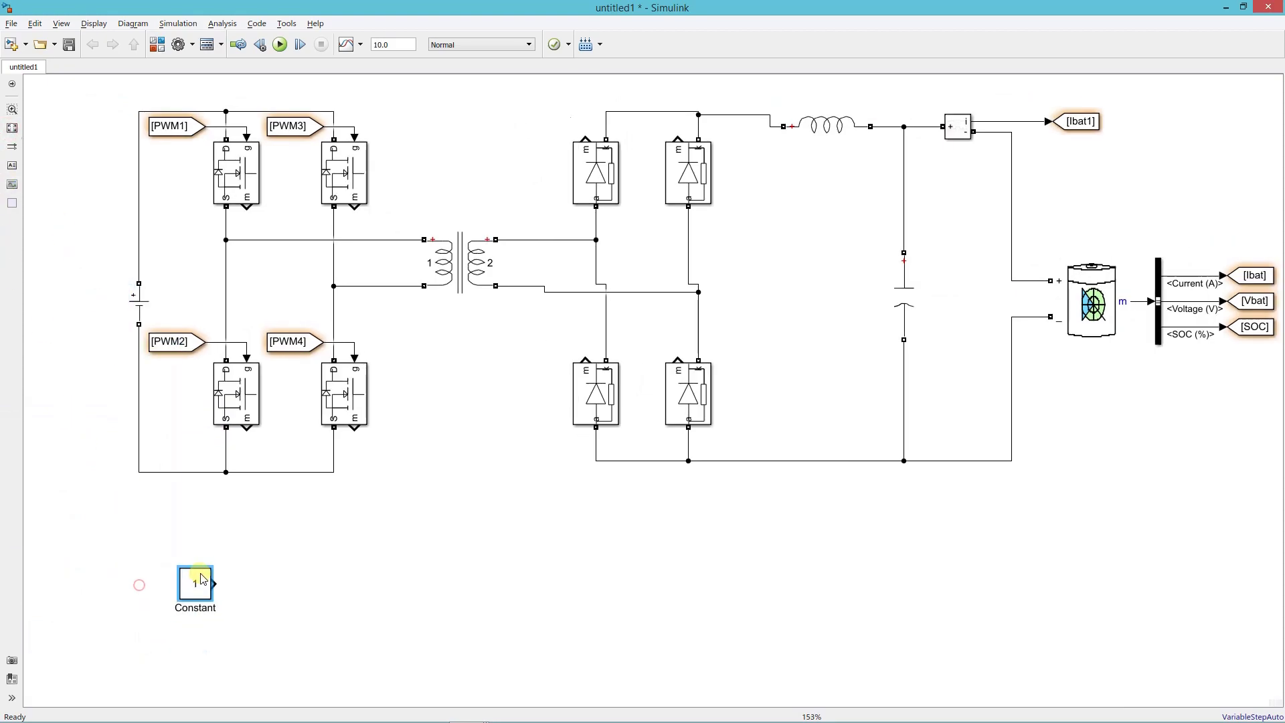
left_click(12, 128)
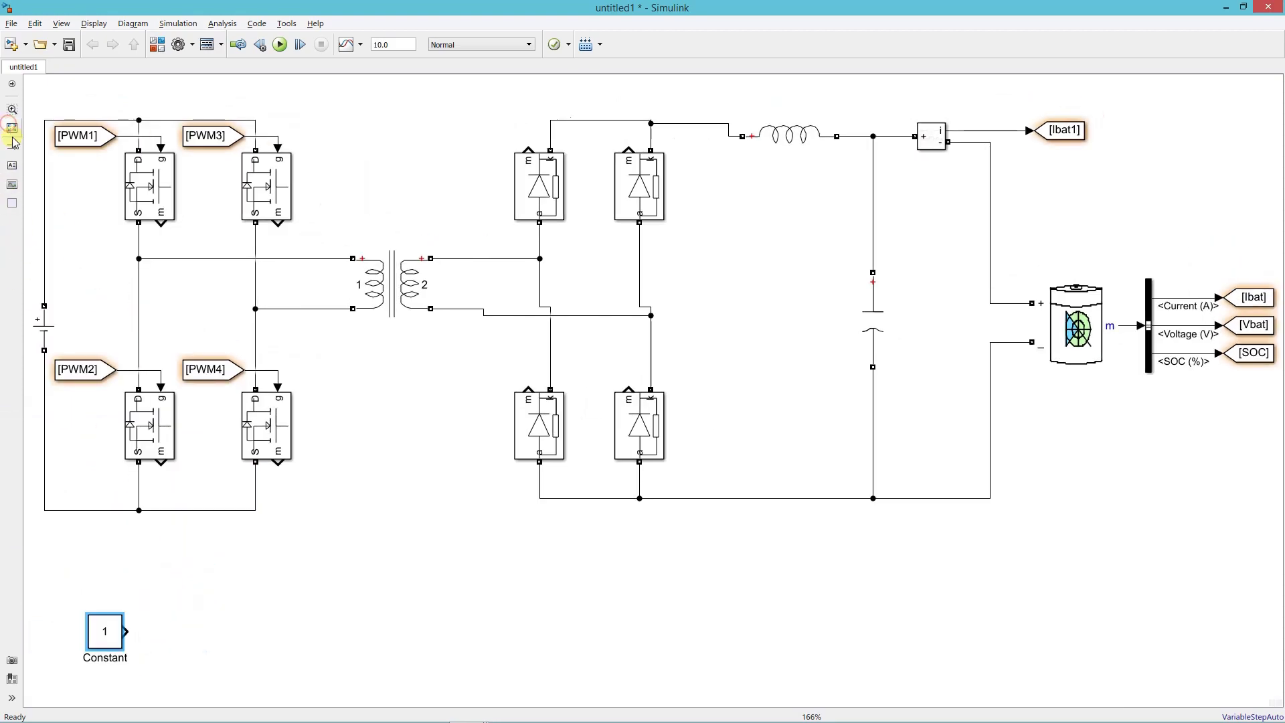
double_click(96, 584)
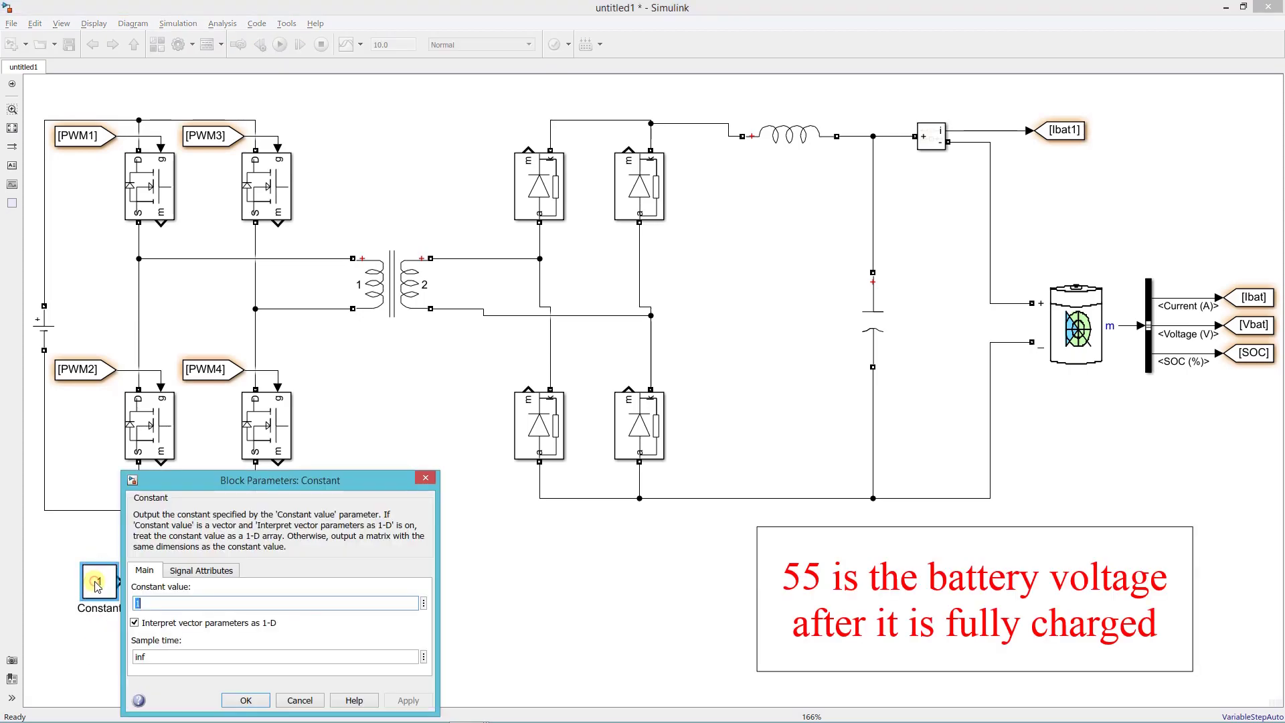
type("55")
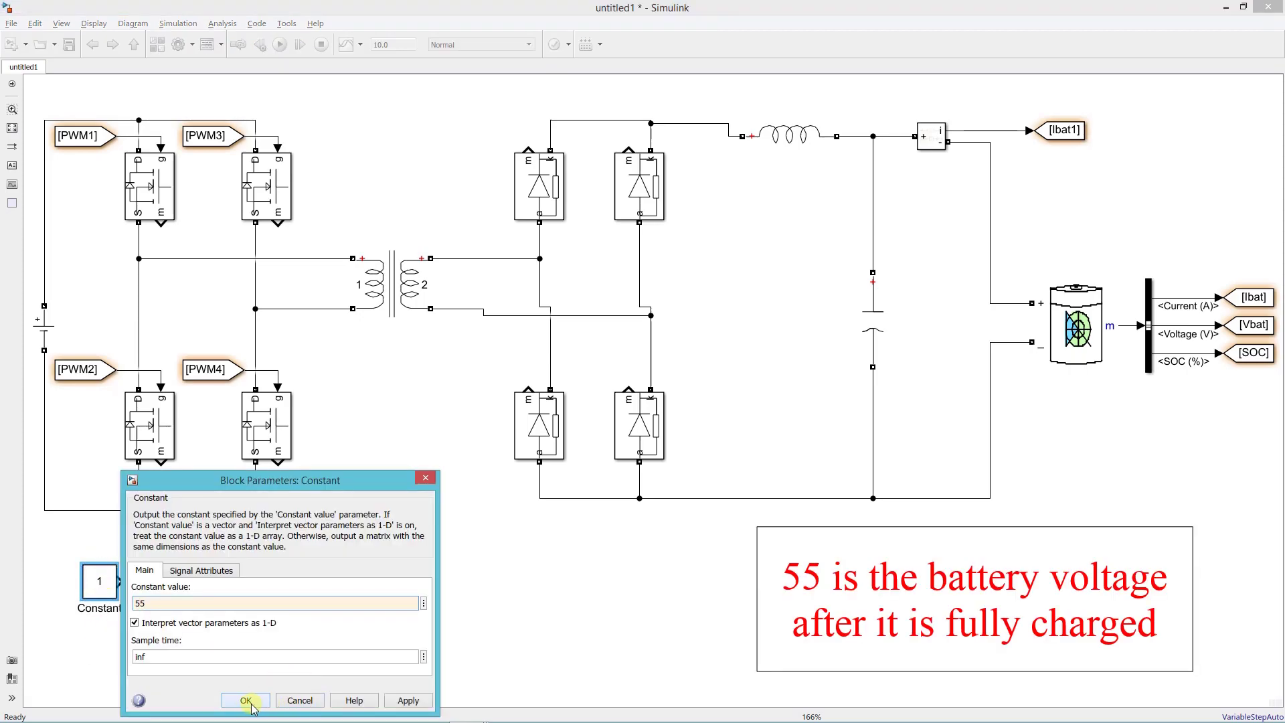
left_click(251, 707)
Add a Sum block with signs |+- and connect the 55 constant to it.
double_click(200, 620)
type("su")
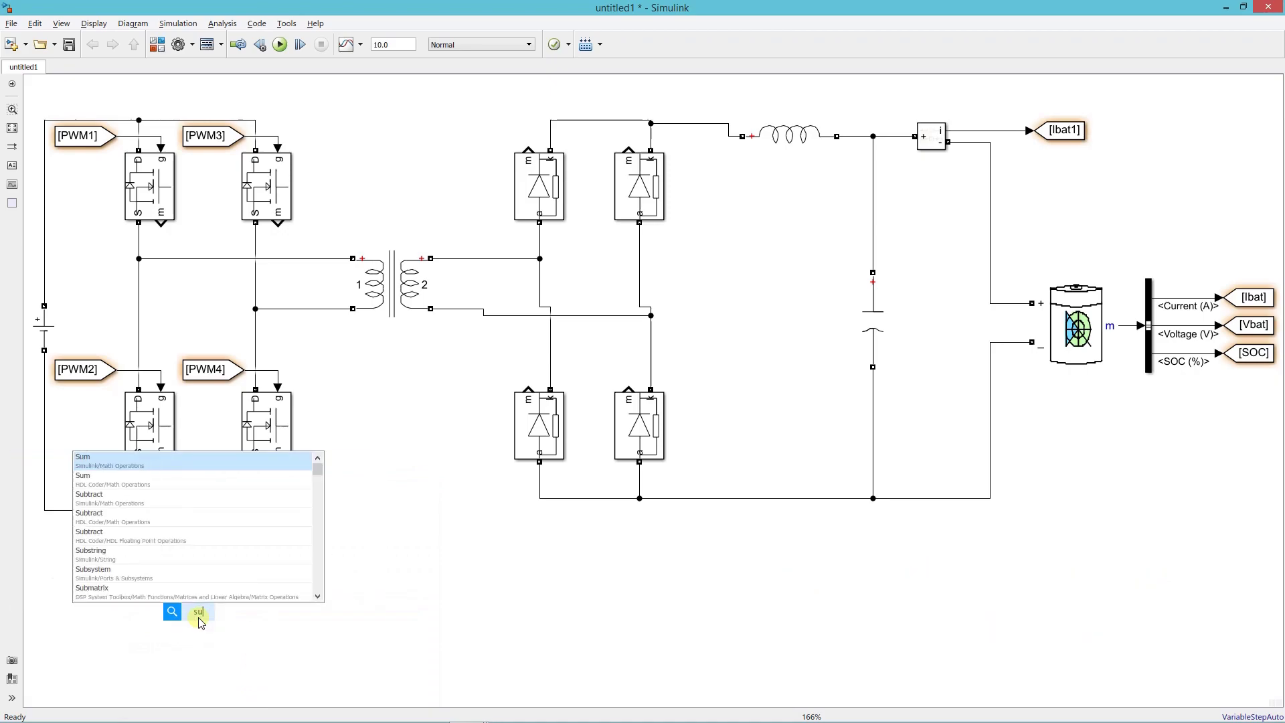
type("m")
left_click(201, 459)
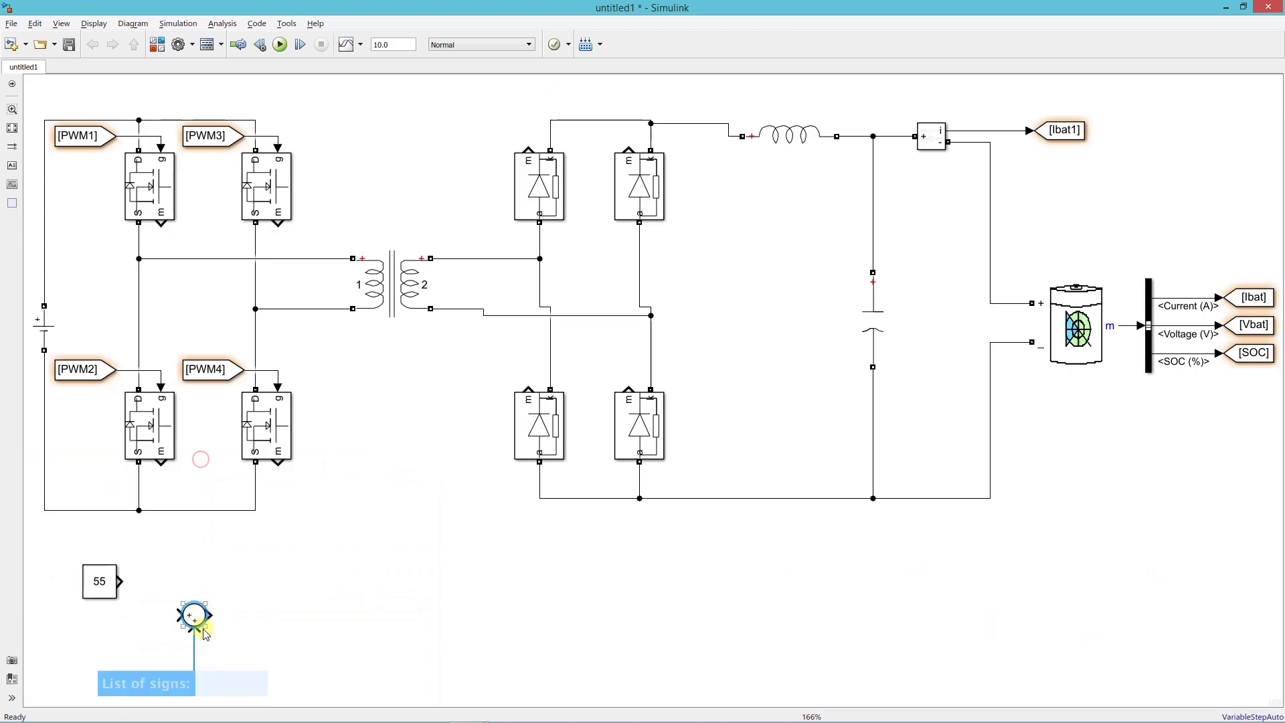
left_click_drag(193, 623, 176, 592)
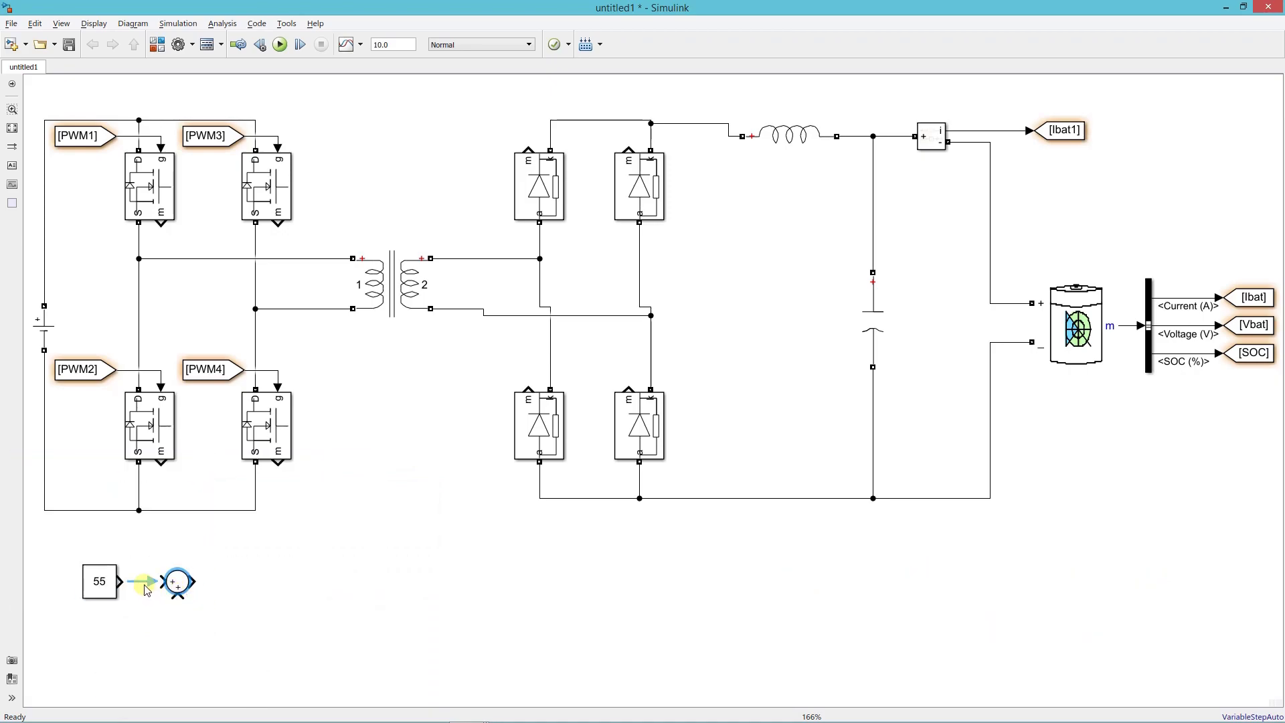
left_click_drag(146, 588, 167, 581)
double_click(177, 582)
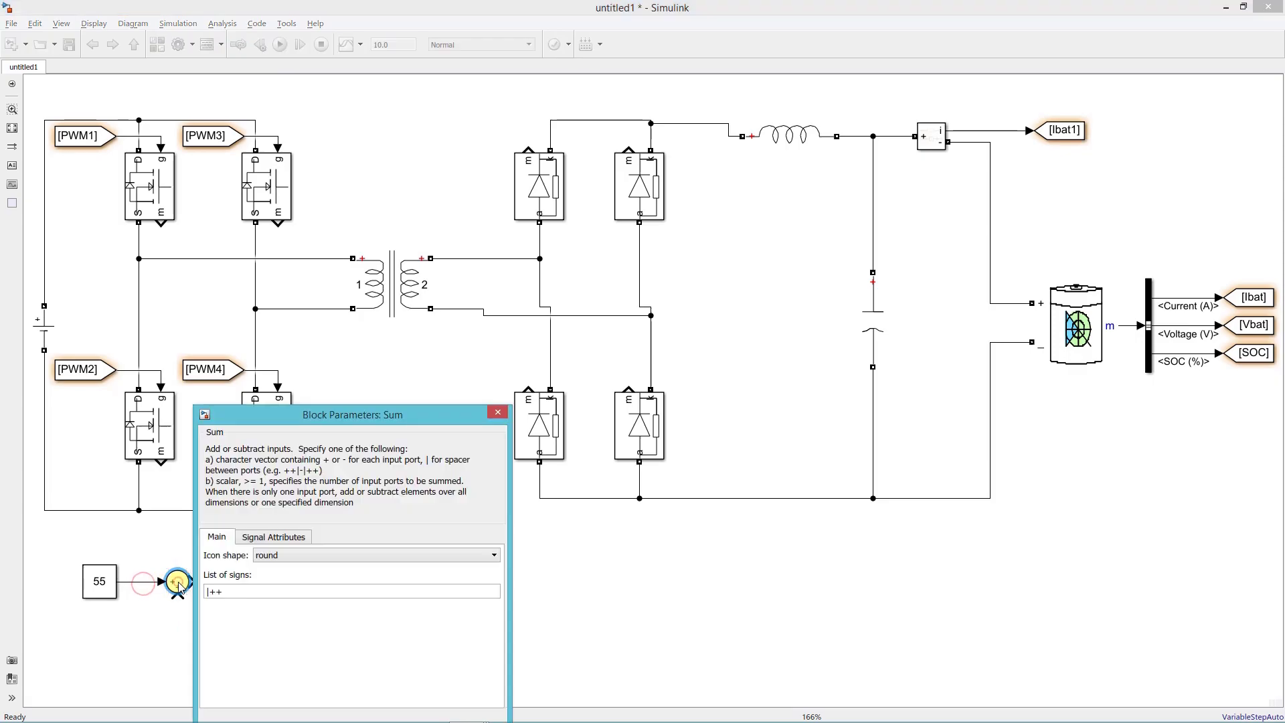
left_click(298, 592)
key("BackSpace")
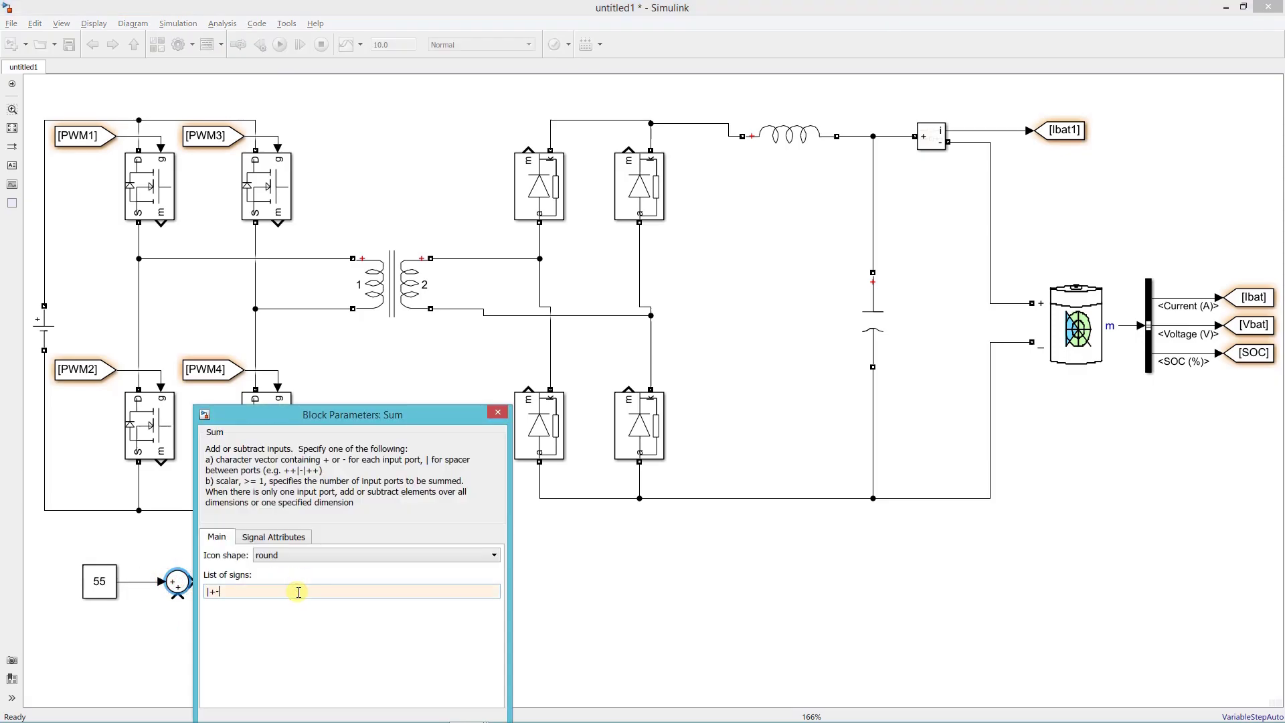
left_click_drag(354, 426, 353, 324)
left_click(331, 640)
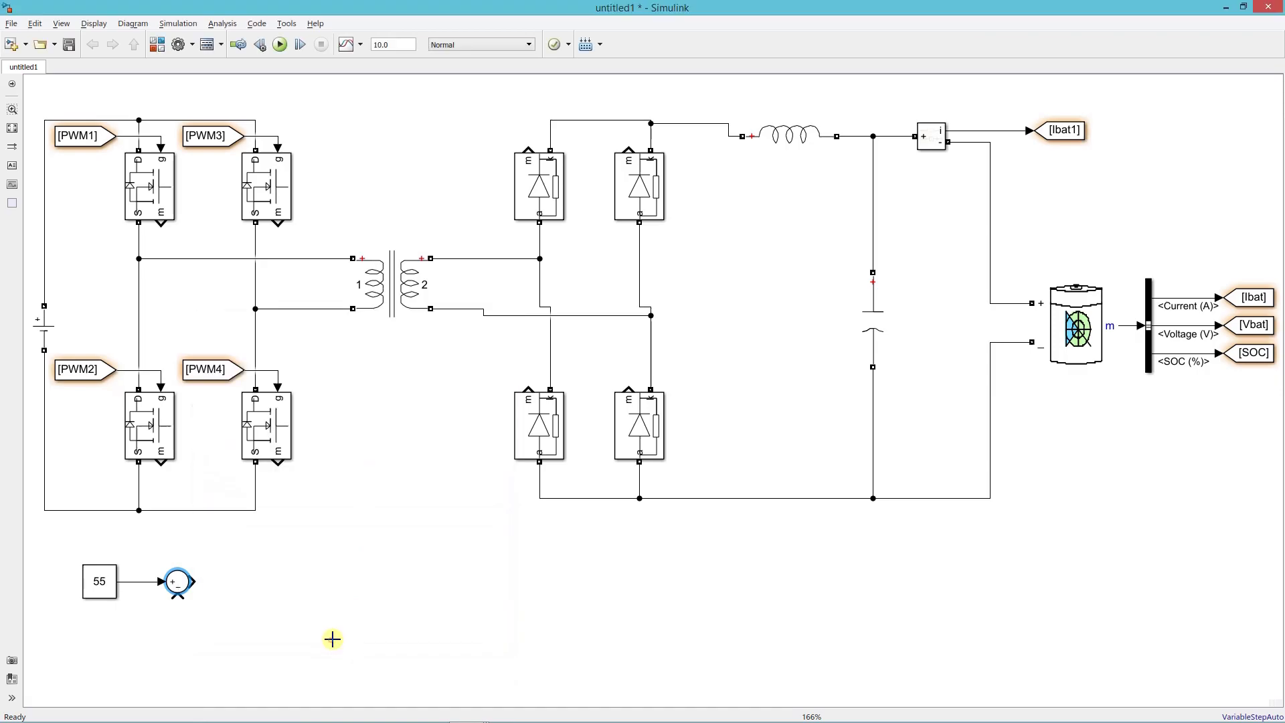
Create a [Vbat] From block and wire it to the Sum's minus input.
left_click(1252, 326)
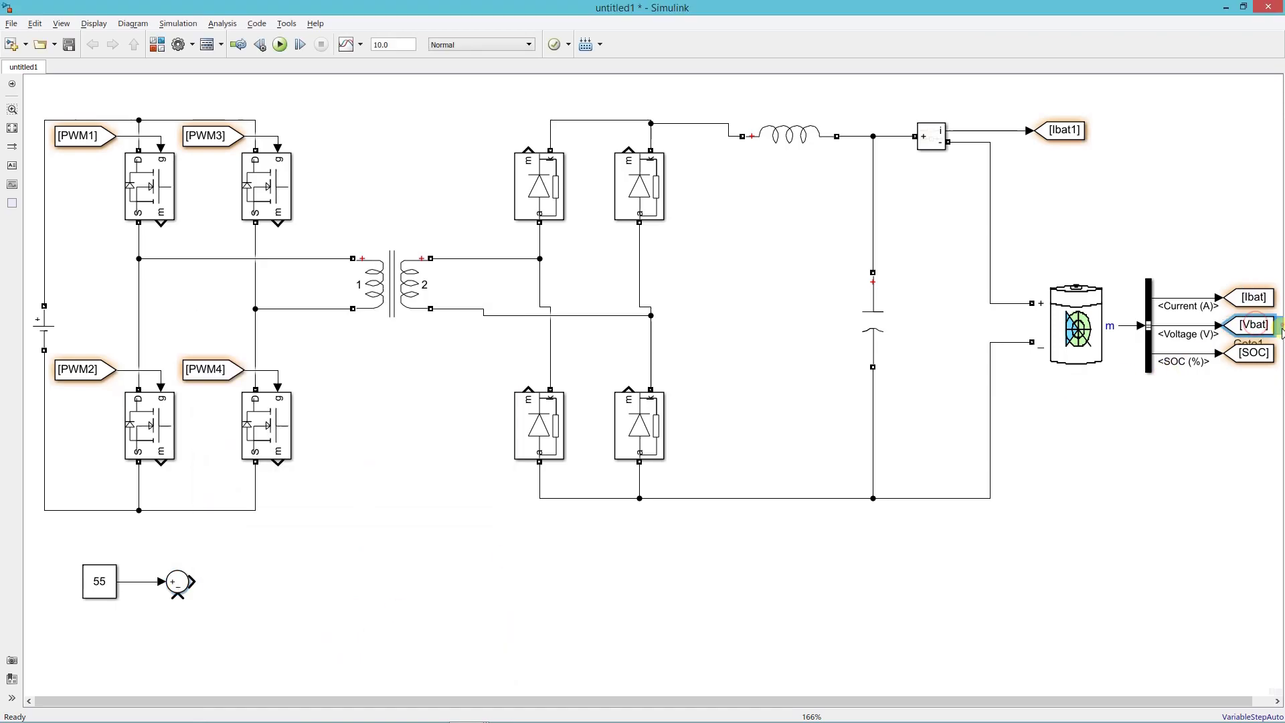
left_click_drag(1280, 332, 315, 645)
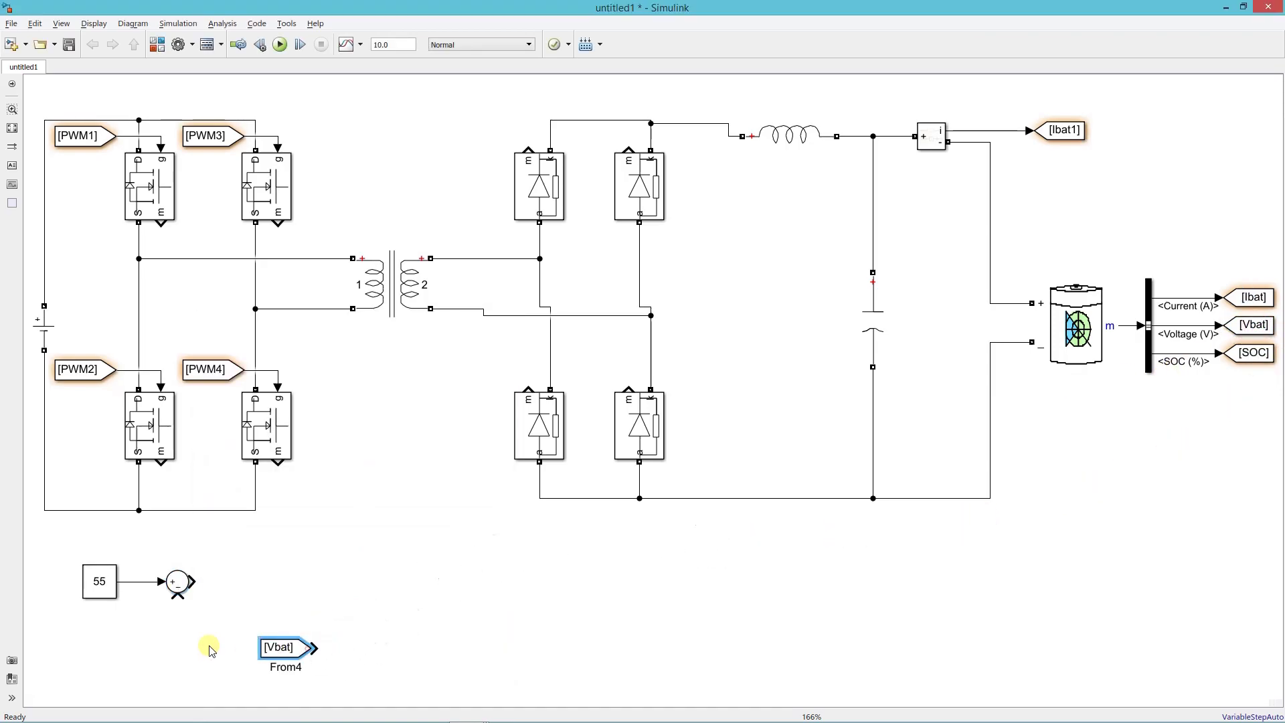
mouse_move(209, 651)
left_mouse_down()
mouse_move(134, 631)
mouse_move(172, 620)
mouse_move(177, 600)
left_mouse_up()
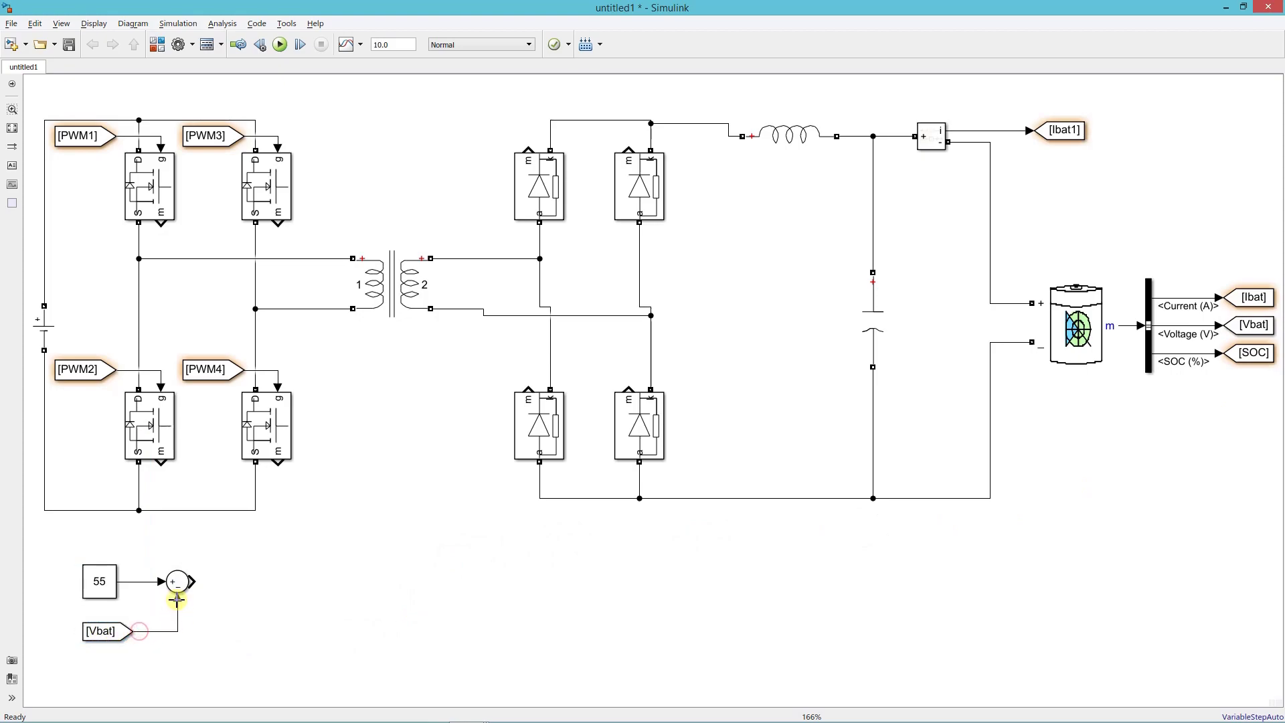
Insert a PID Controller block lined up with the Sum output.
double_click(268, 596)
type("pid")
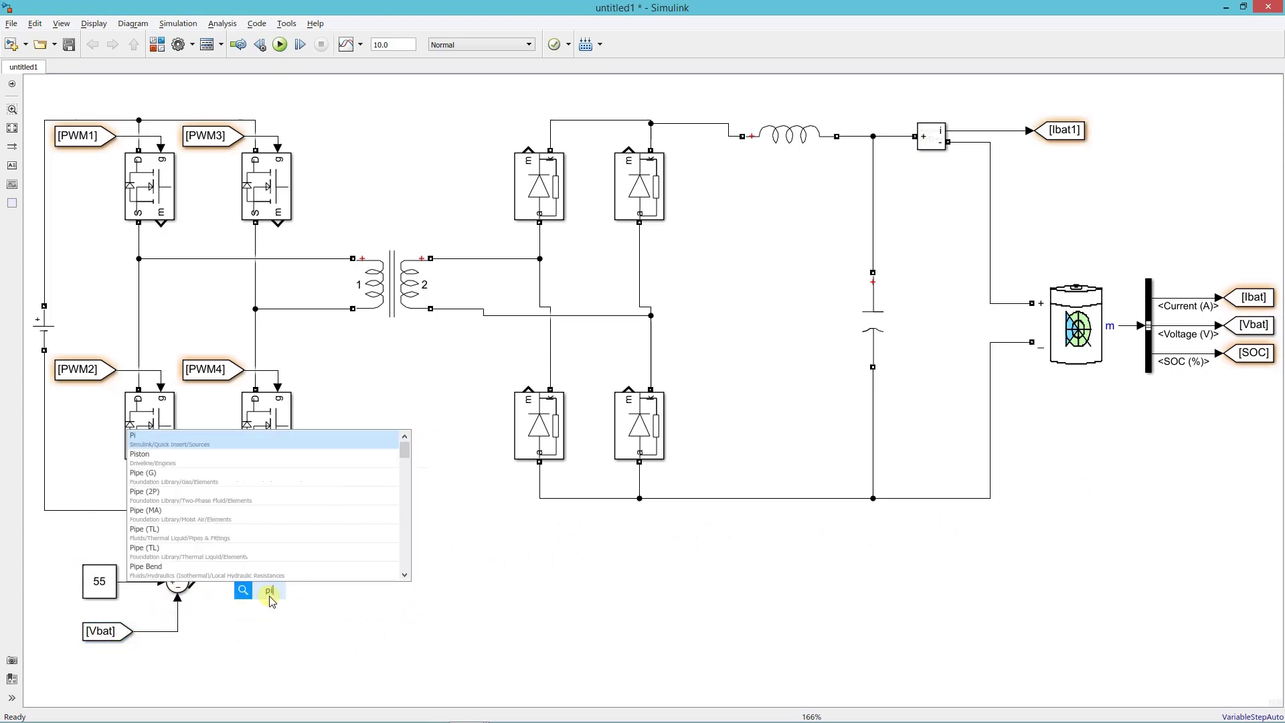
left_click(242, 462)
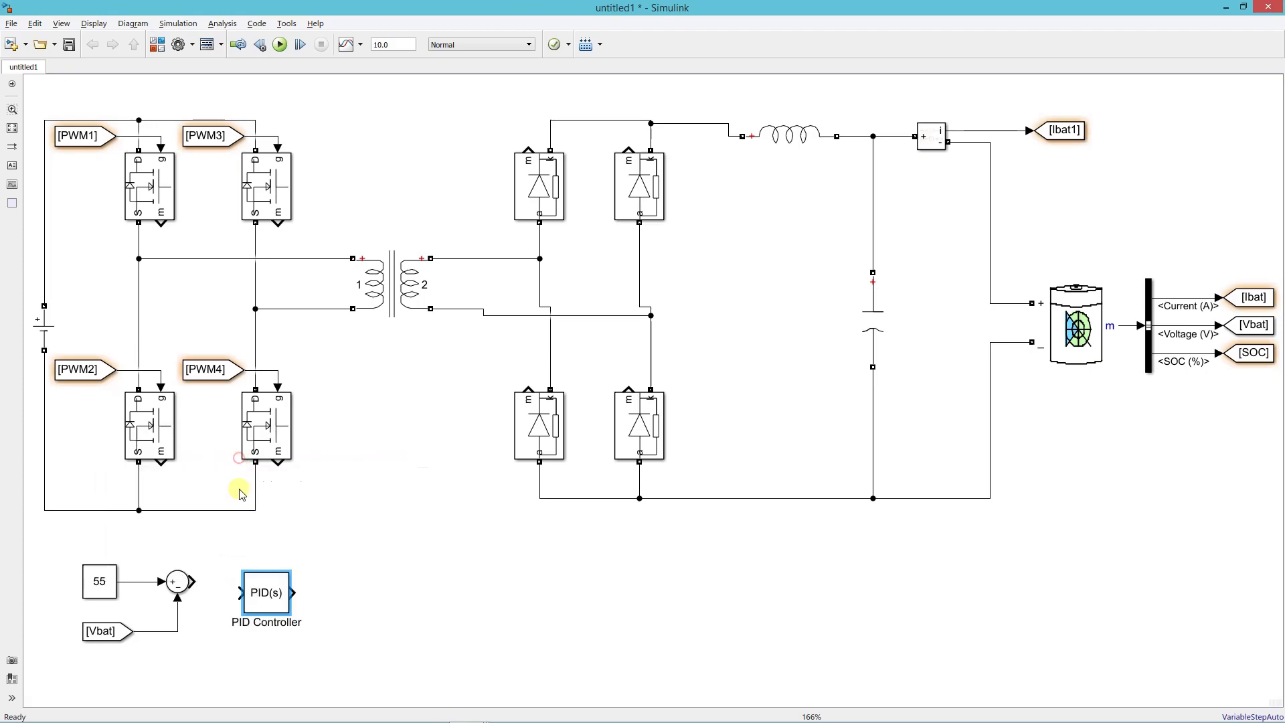
left_click_drag(267, 581, 242, 585)
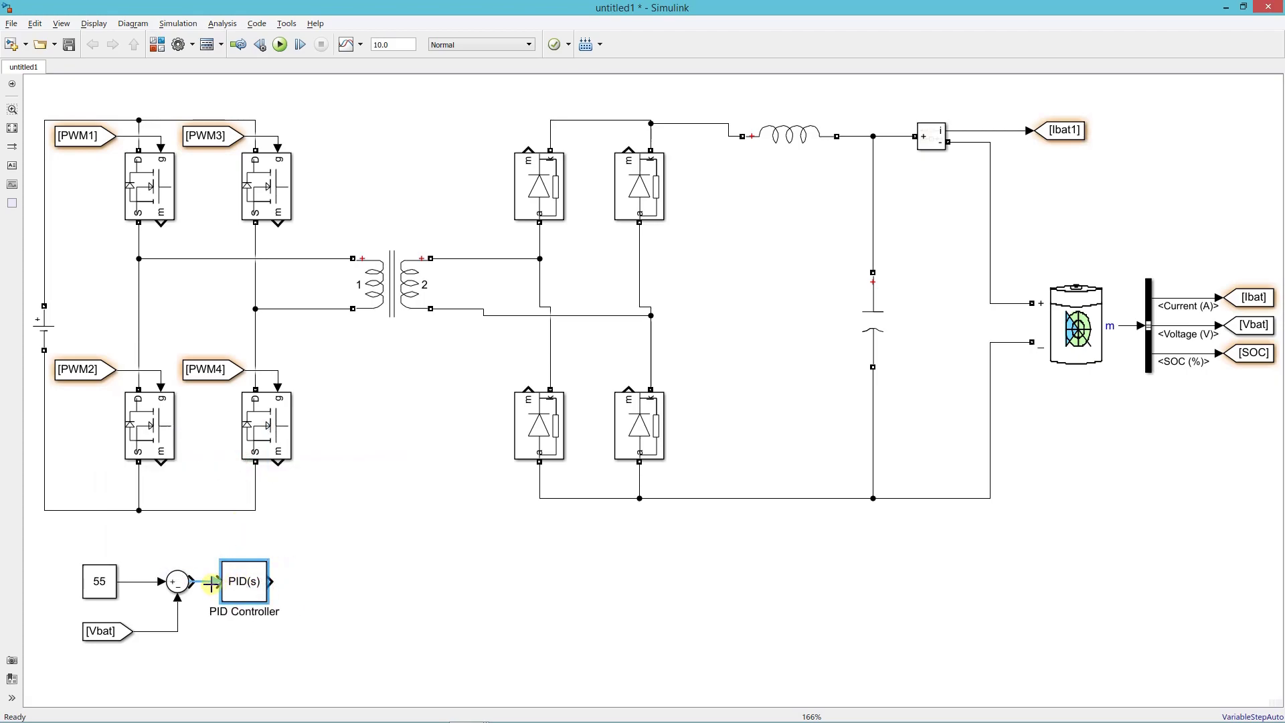
Set the controller type to PI with proportional gain 25.
double_click(244, 583)
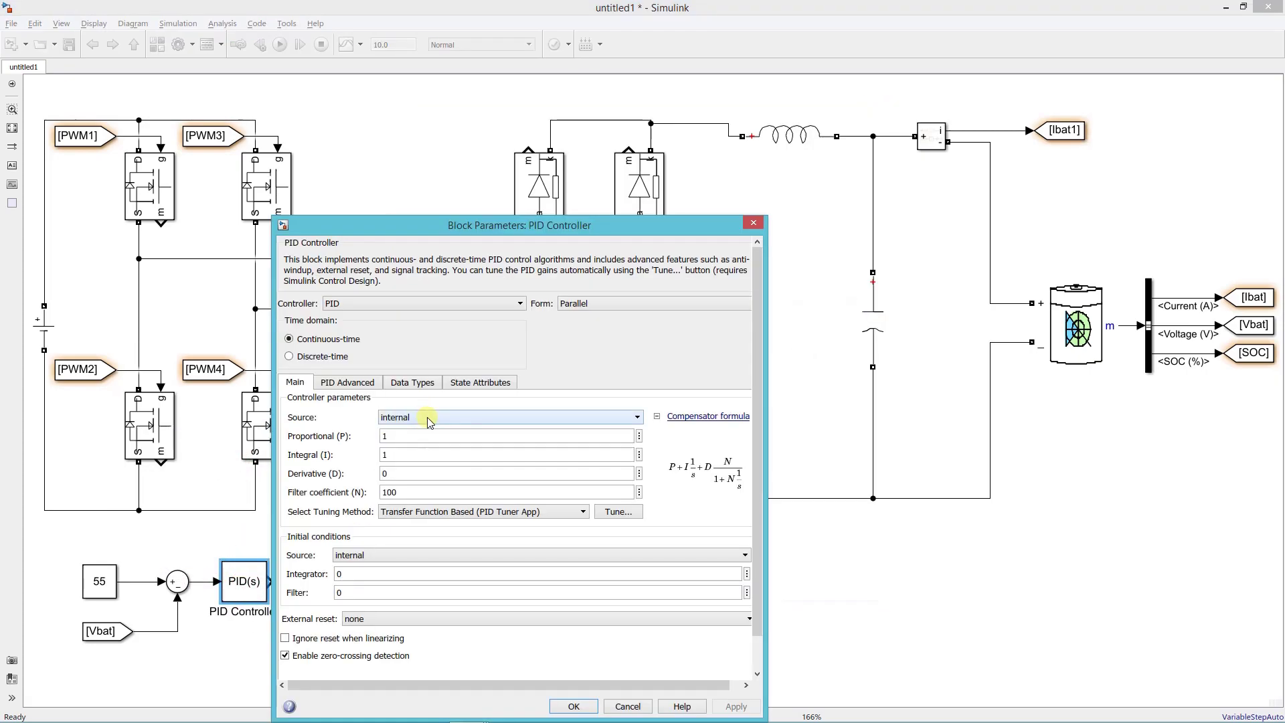
left_click(343, 301)
left_click(335, 323)
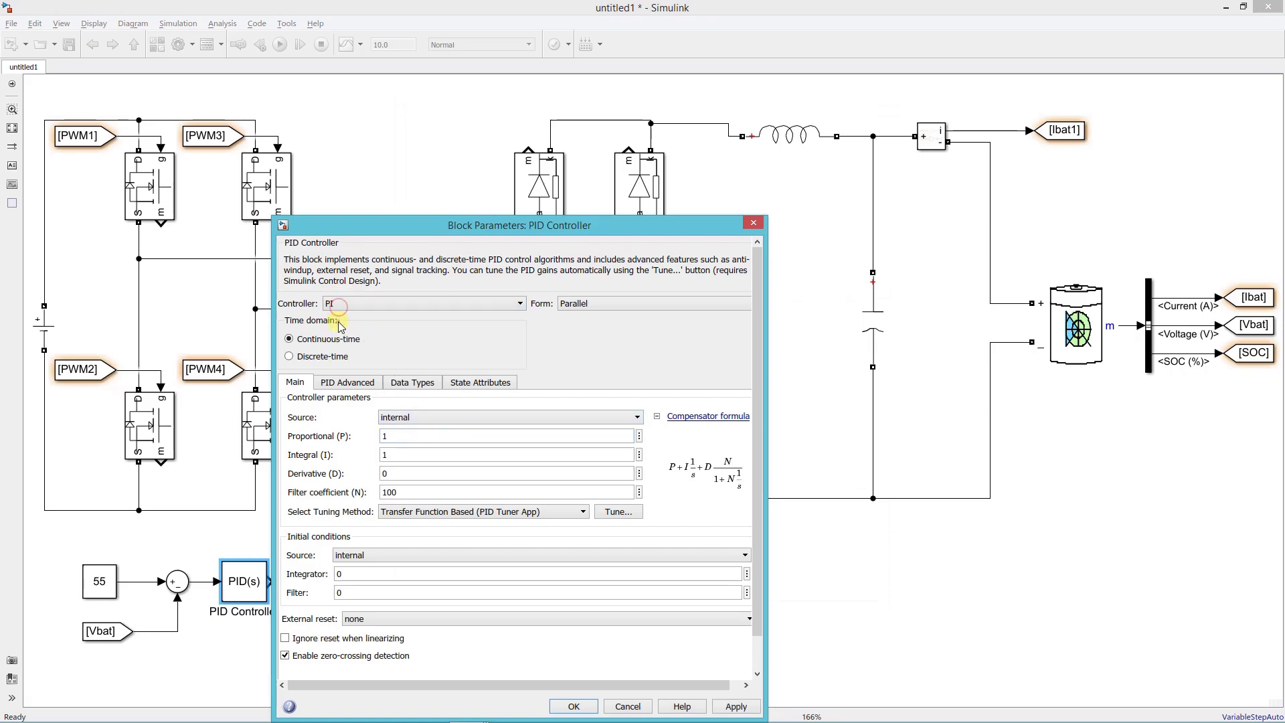
double_click(421, 435)
type("25")
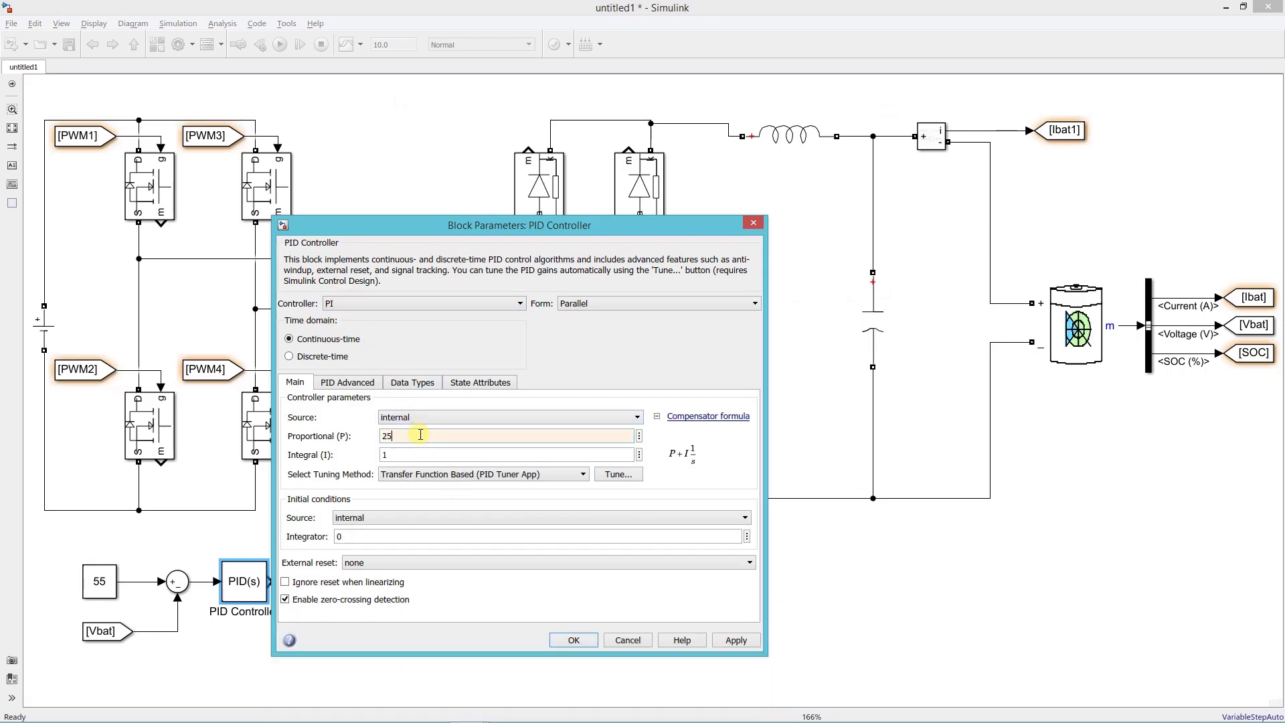
double_click(419, 453)
Finish the PI gains with integral gain 5 and insert a Saturation block after PI(s).
type("5")
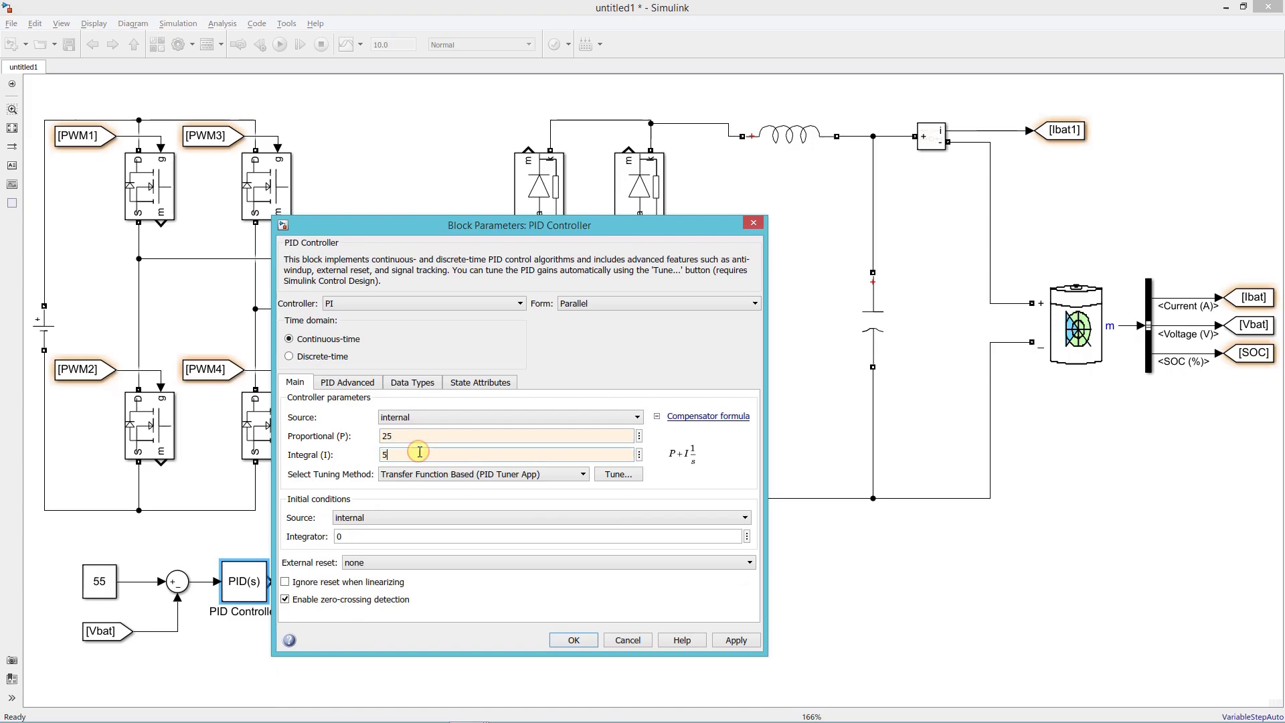
left_click(573, 640)
double_click(387, 599)
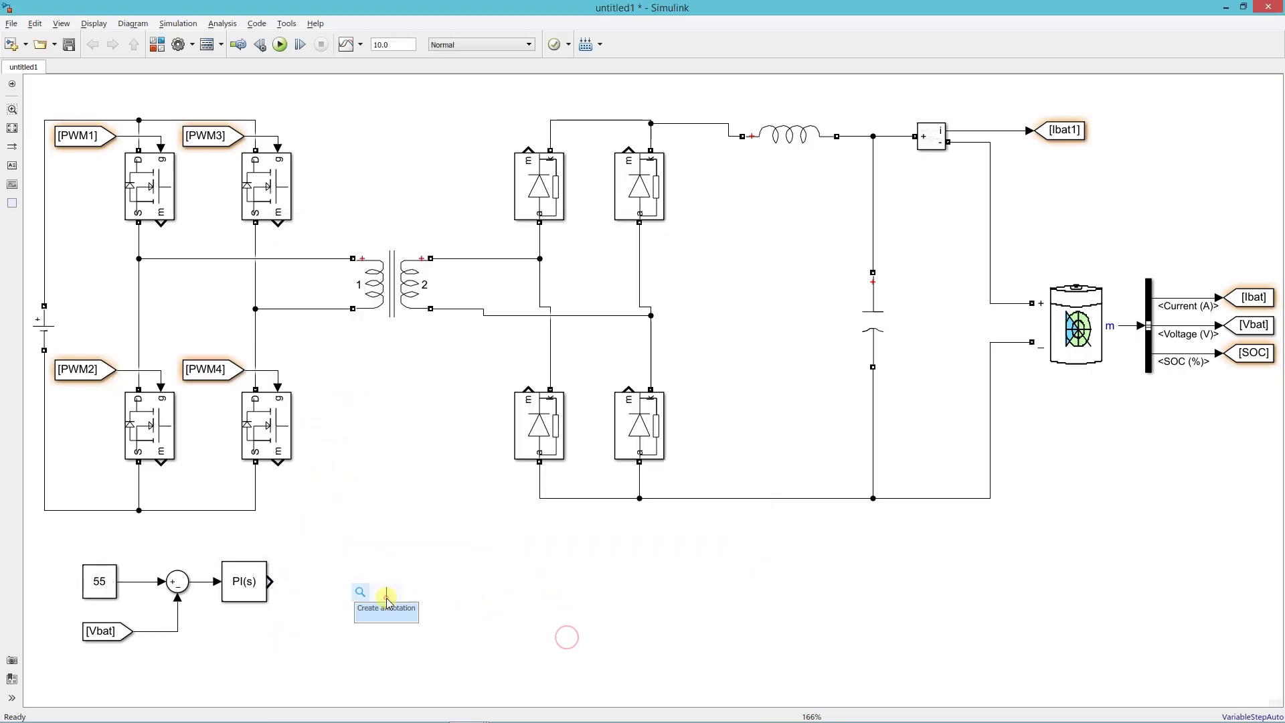
type("satura")
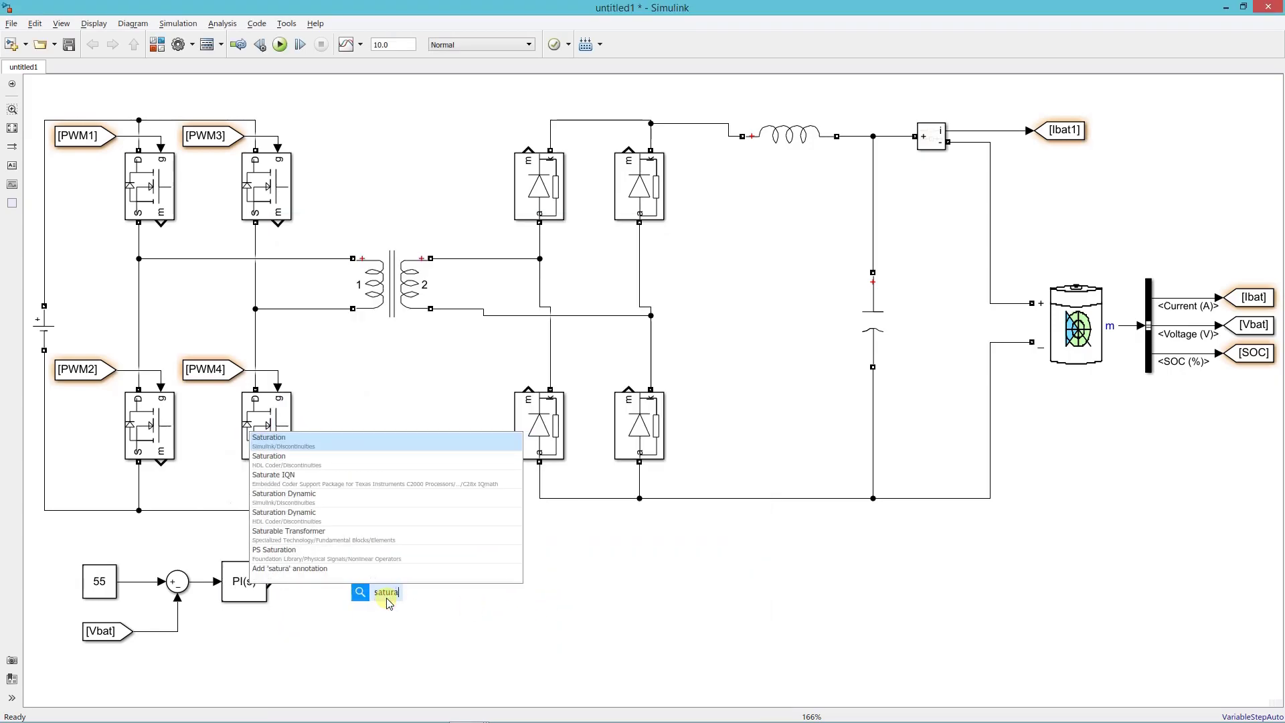
left_click(295, 437)
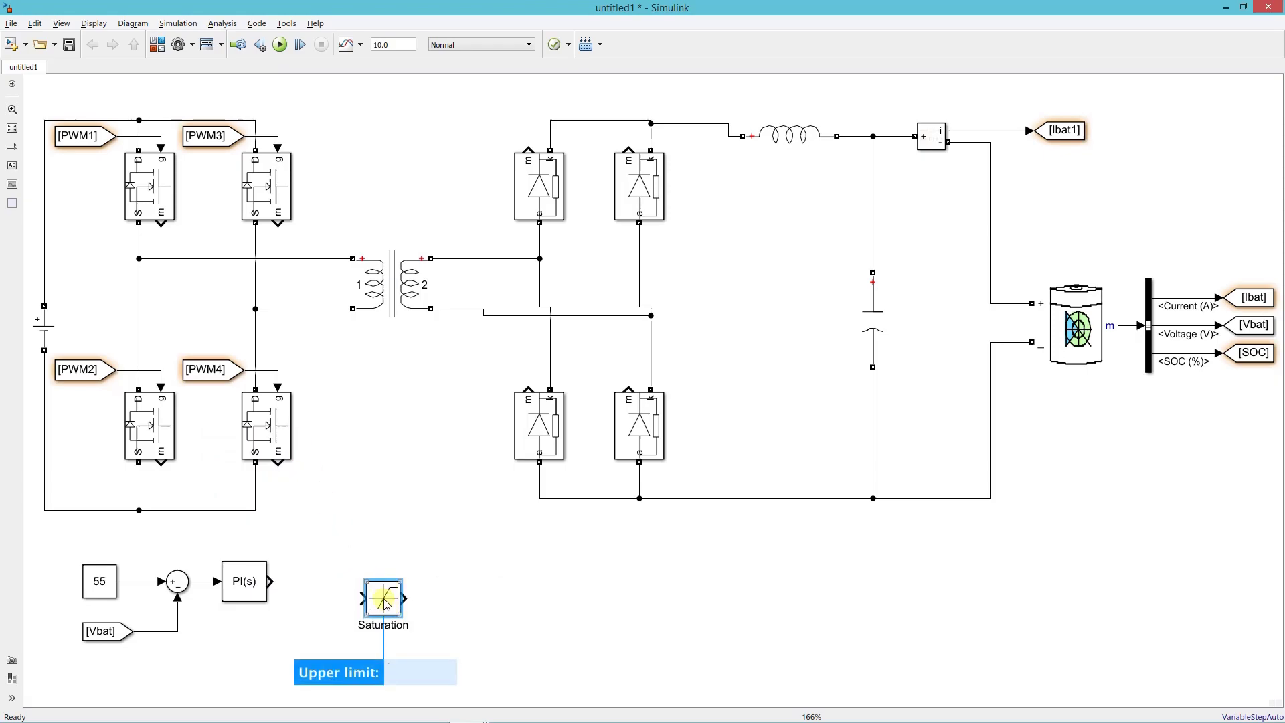
Set the Saturation upper limit to 37.5 and lower limit to 0.
double_click(318, 582)
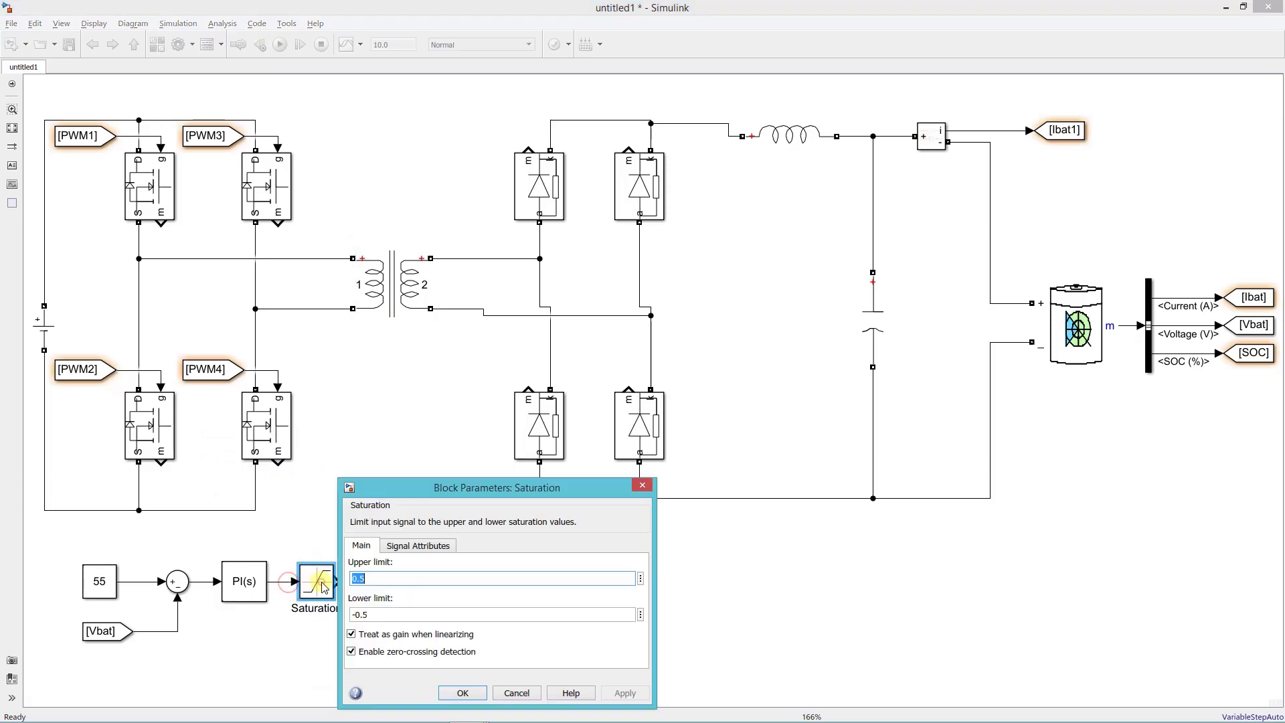
left_click_drag(435, 494, 433, 418)
type("37")
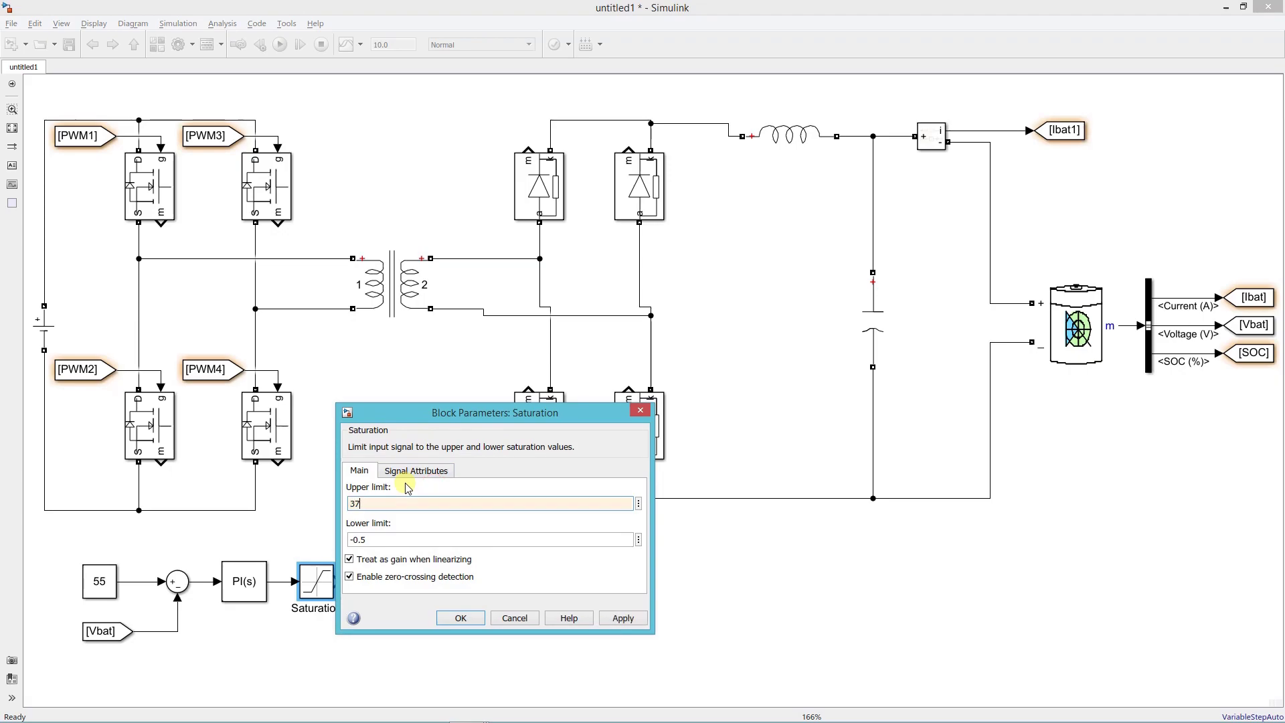
type(".5")
type("0")
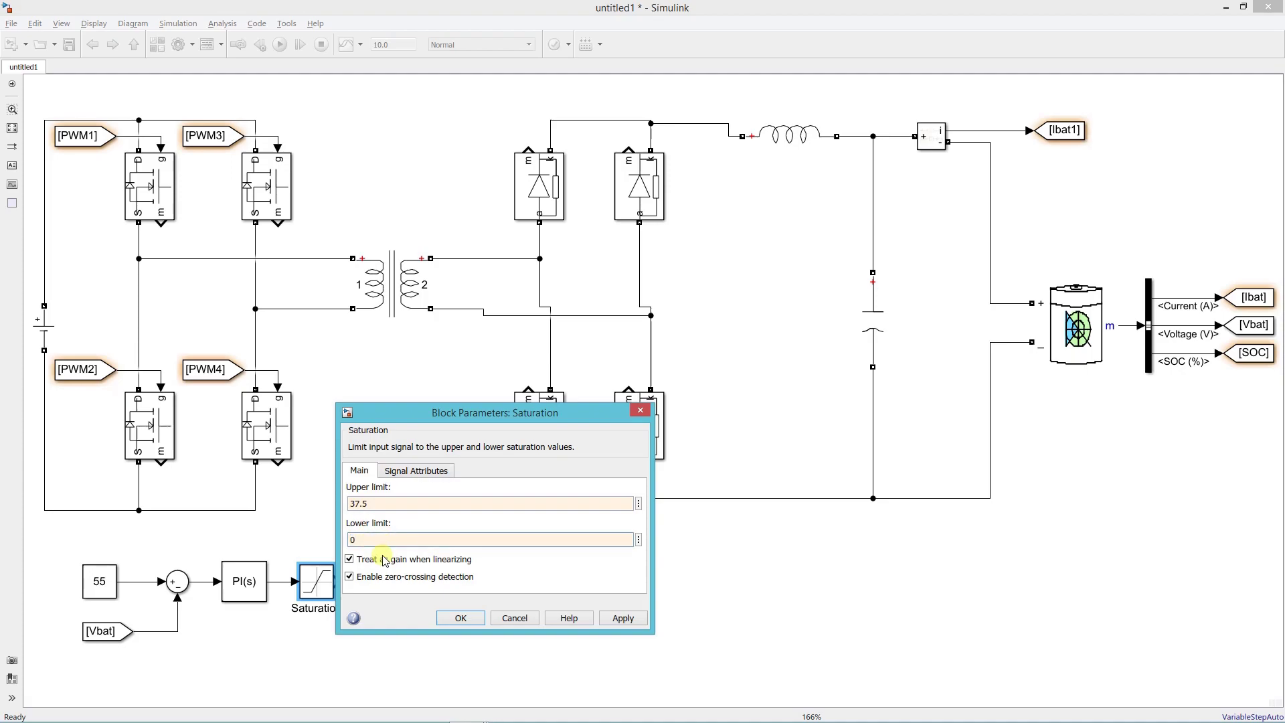
left_click(448, 615)
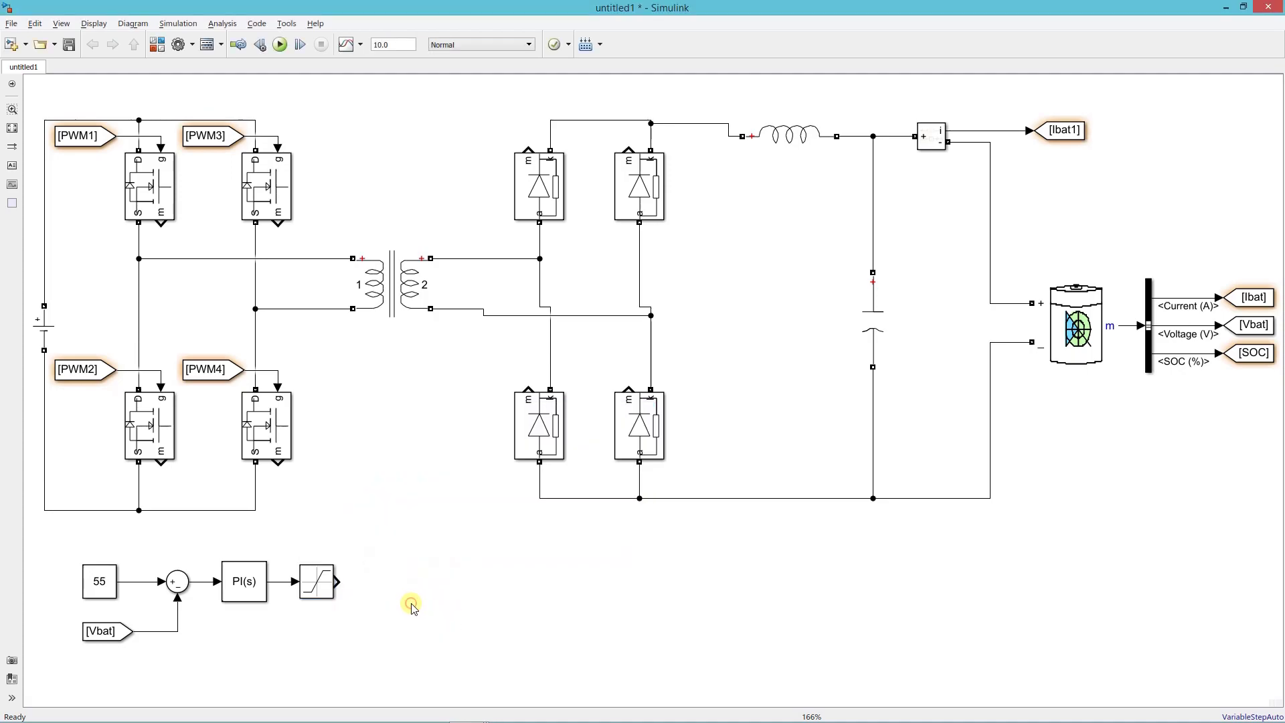
Feed the Saturation output into a new Sum that subtracts an [Ibat1] From block.
left_click(327, 574)
left_click_drag(335, 581, 376, 582)
left_click(1044, 141)
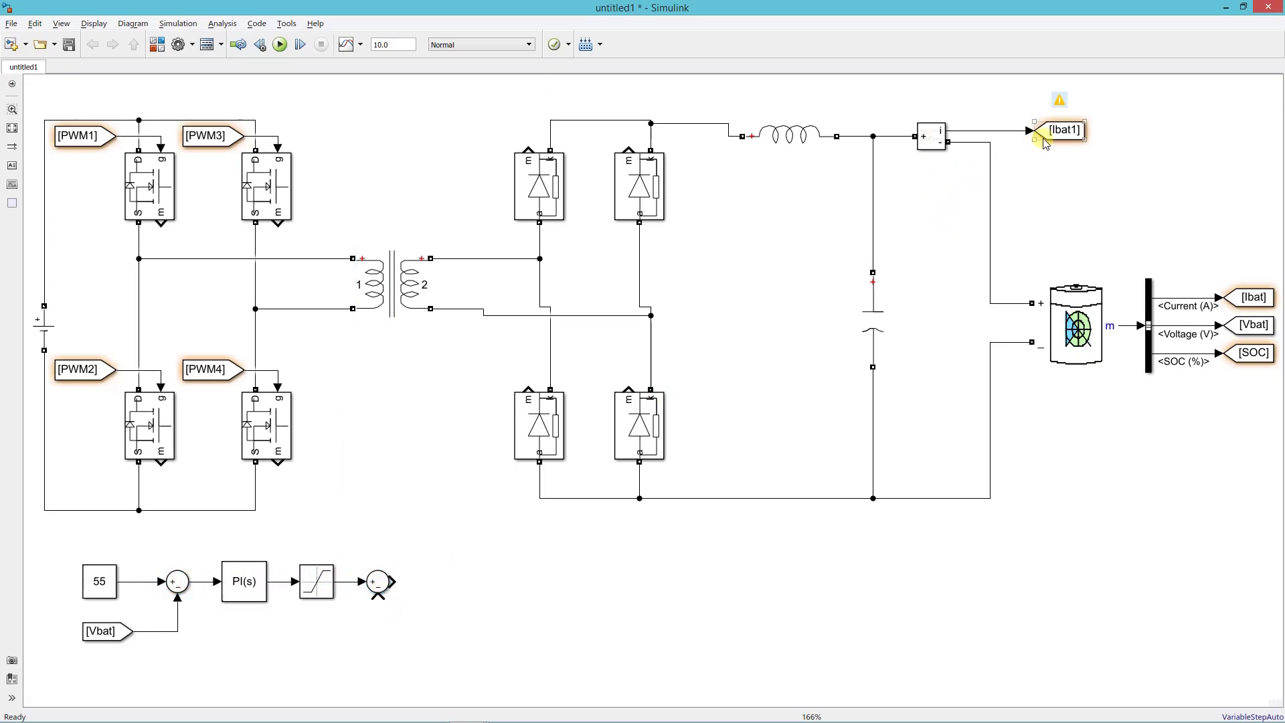
left_click_drag(1100, 130, 376, 596)
left_click_drag(243, 591, 443, 601)
Place a copied Saturation after the second PI(s) with upper limit 180.
left_click_drag(319, 585, 524, 595)
double_click(516, 583)
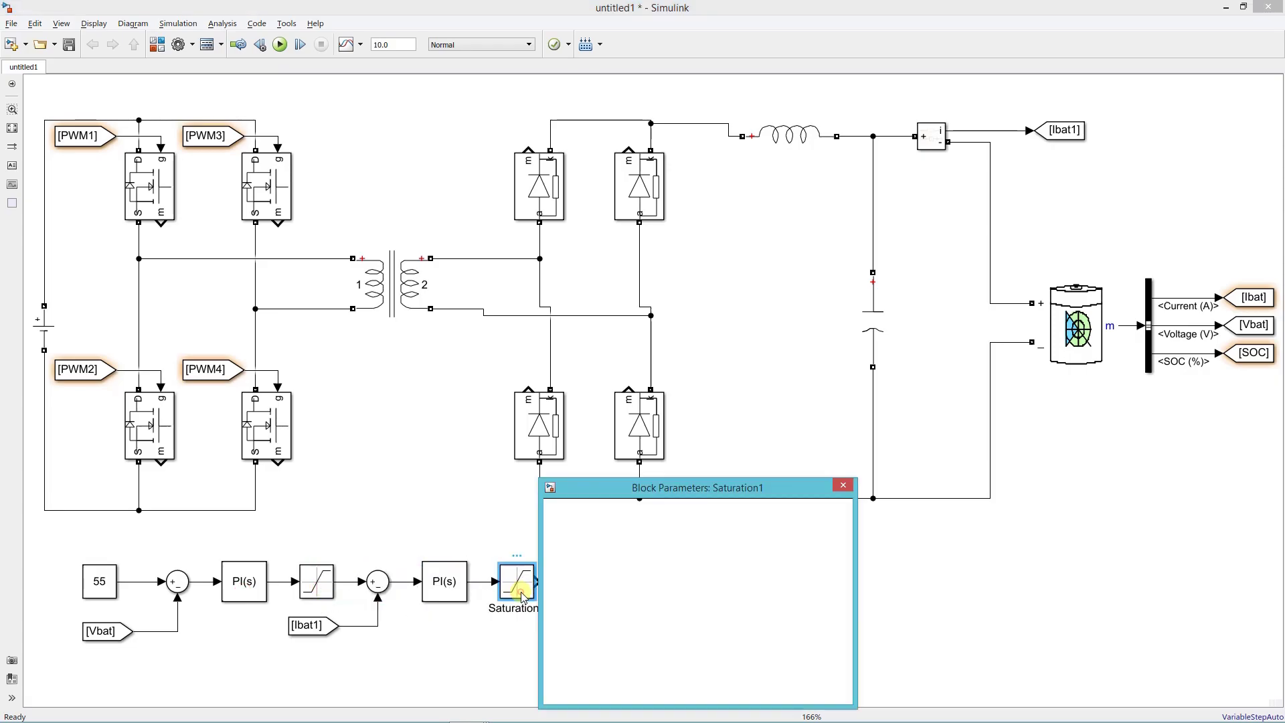
type("180")
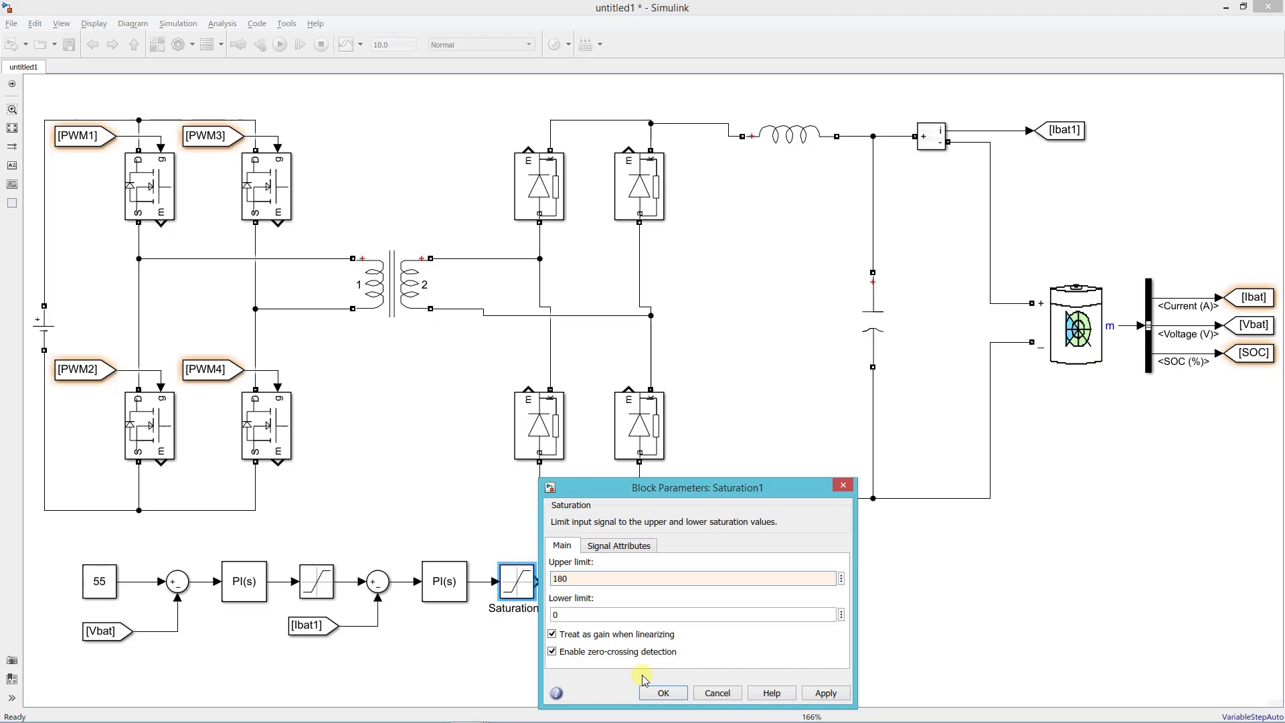
left_click(656, 693)
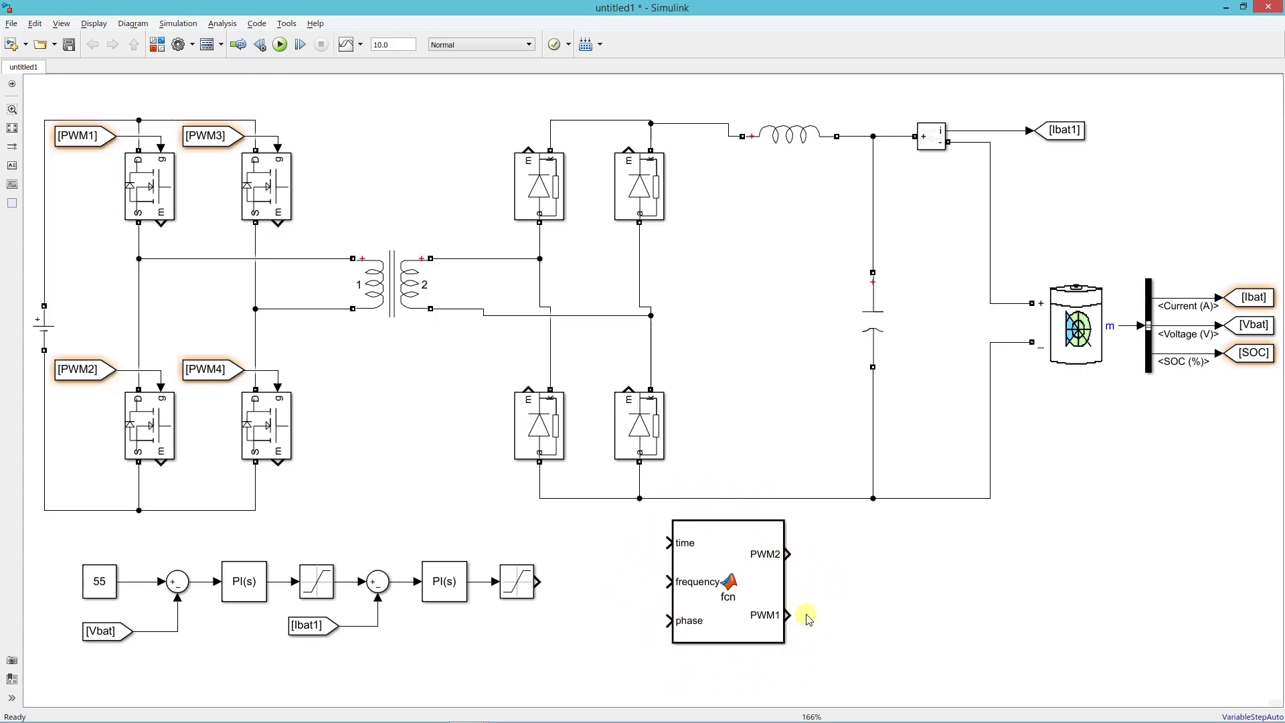
Review the MATLAB Function block's PWM1/PWM2 generation code, then close the editor.
left_click(721, 644)
left_click(736, 596)
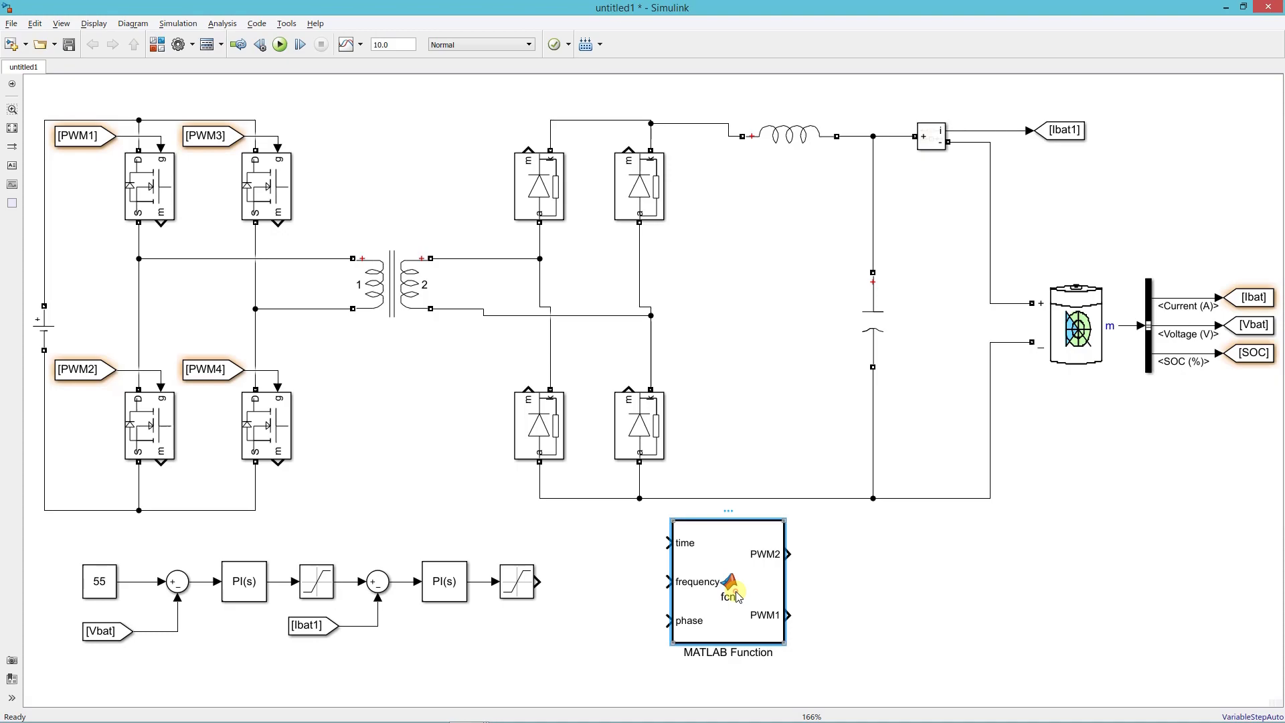
double_click(737, 595)
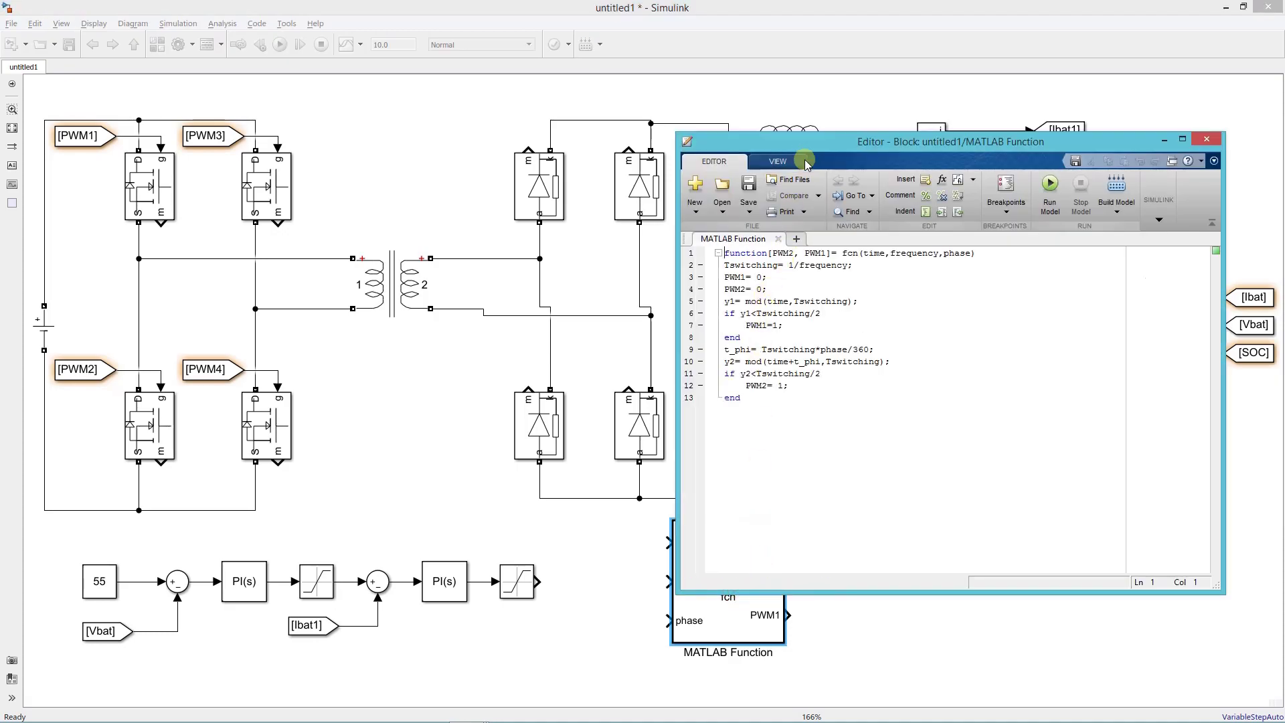
left_click_drag(829, 148, 592, 148)
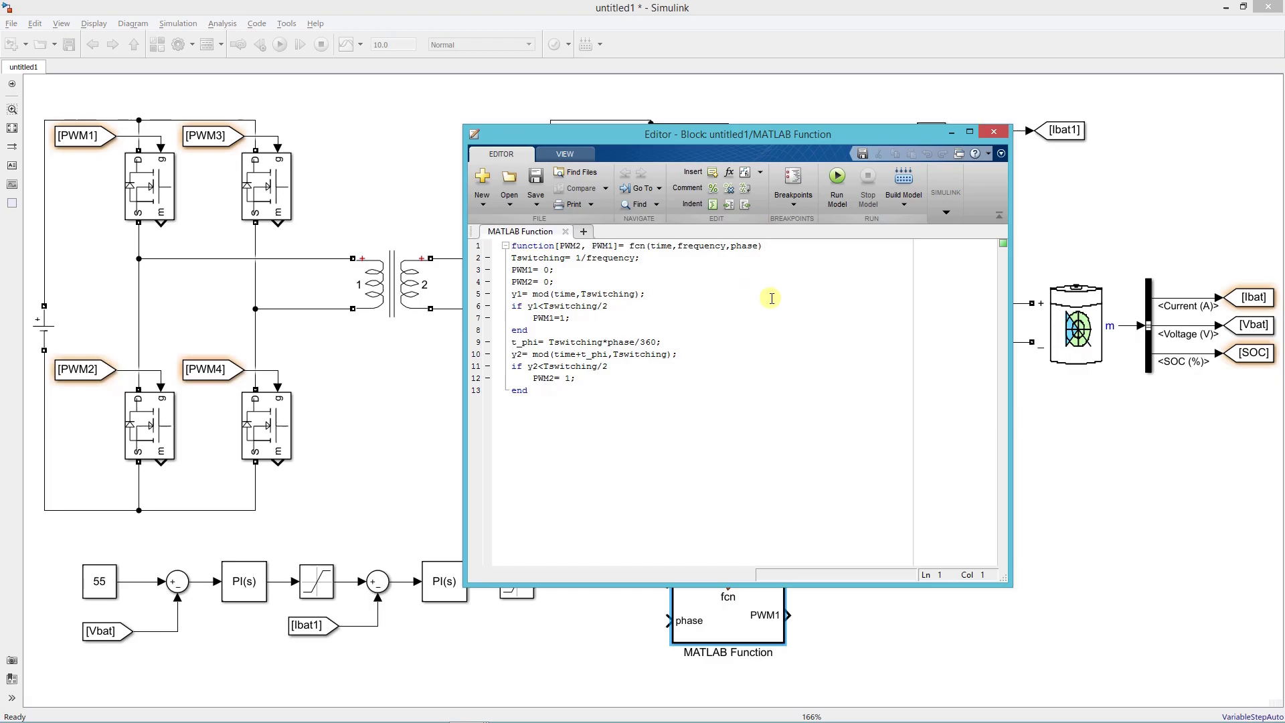
left_click(995, 131)
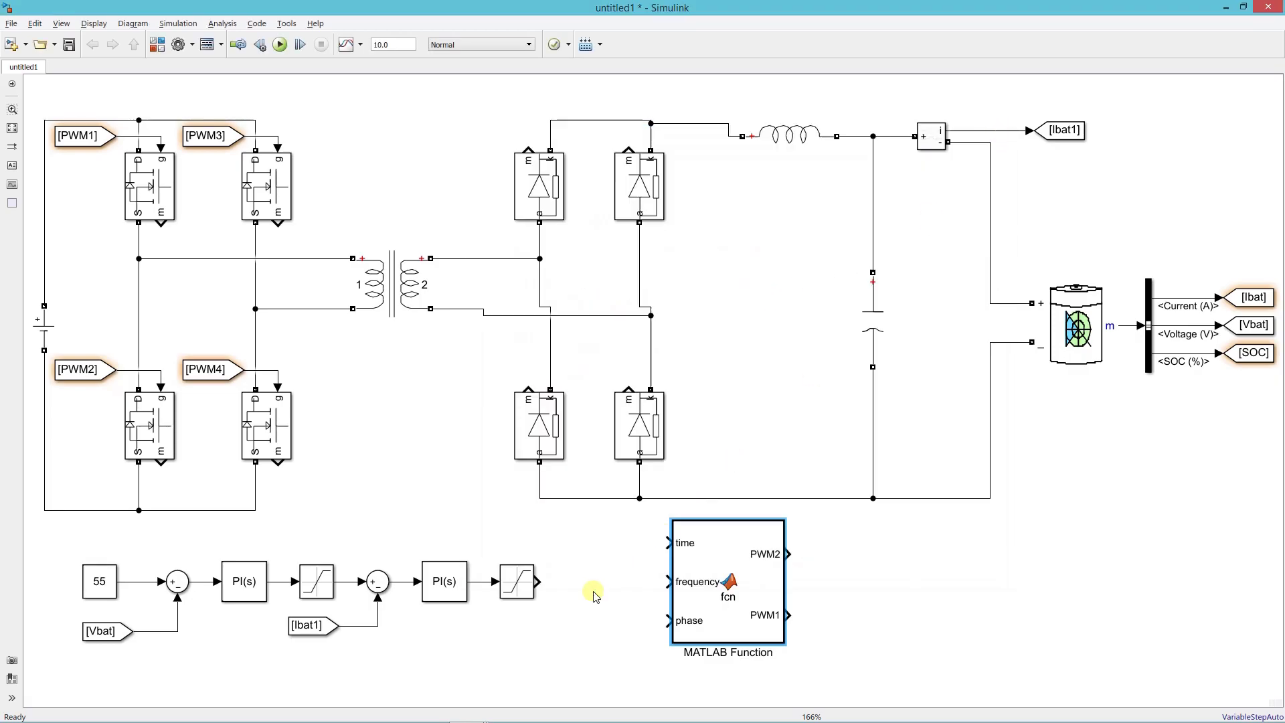
Wire Saturation1 to the phase input and feed a 50000 Constant into frequency.
left_click_drag(538, 581, 668, 620)
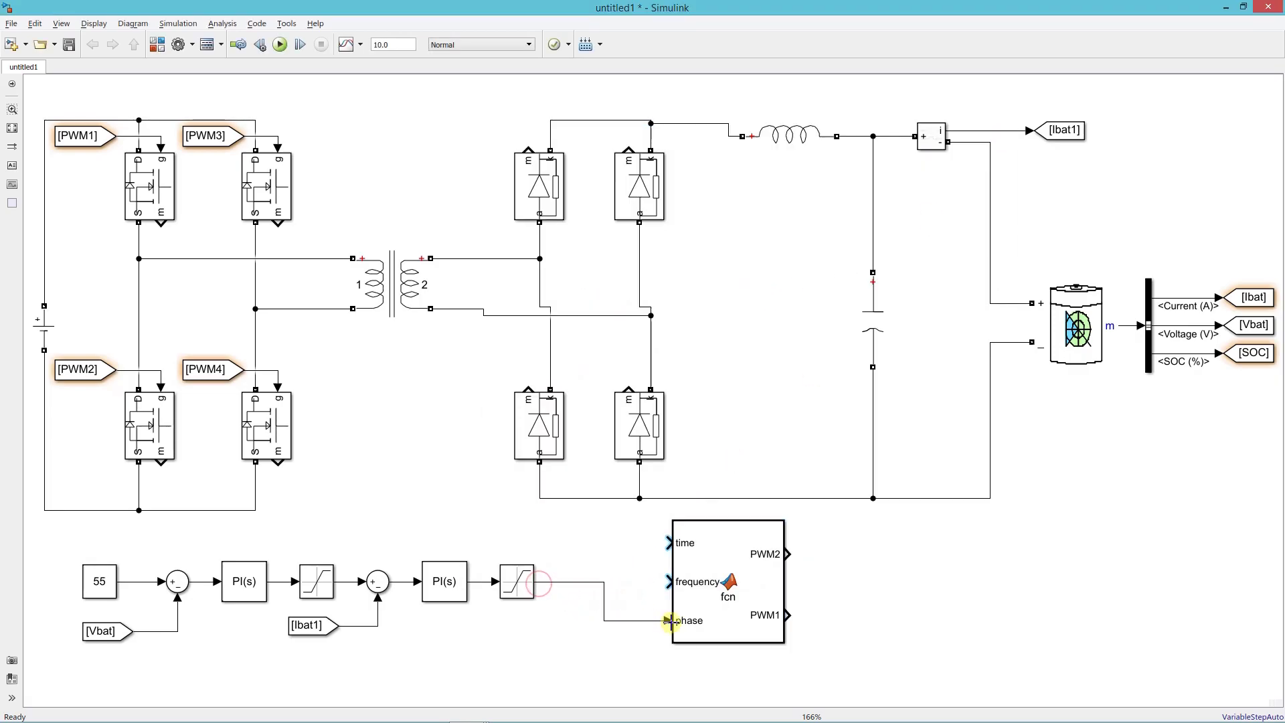
left_click(602, 595)
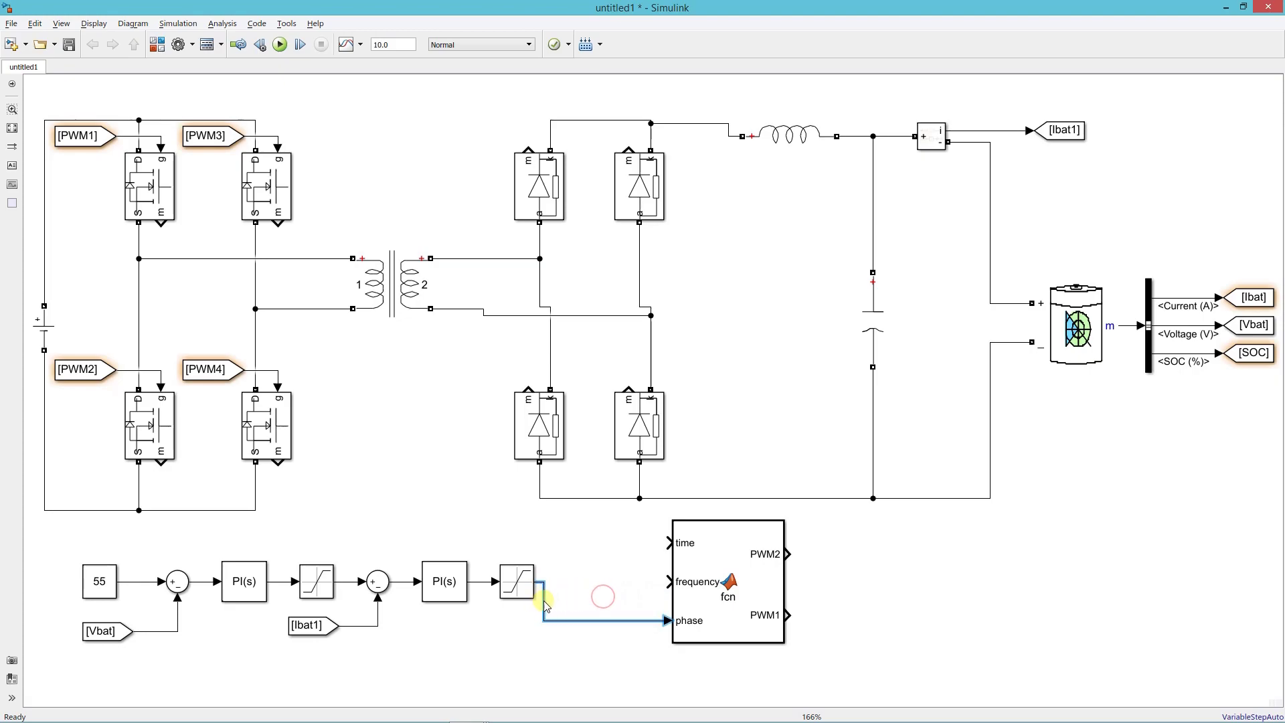
left_click(107, 589)
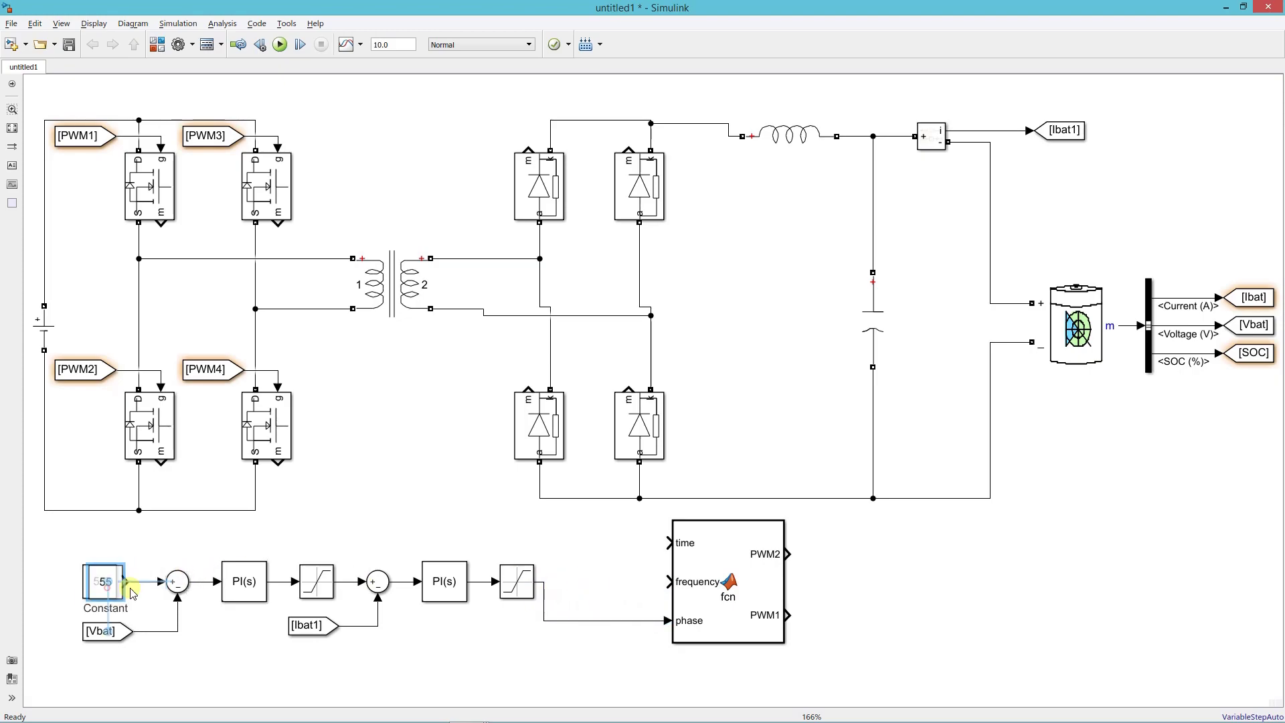
left_click_drag(131, 592, 615, 595)
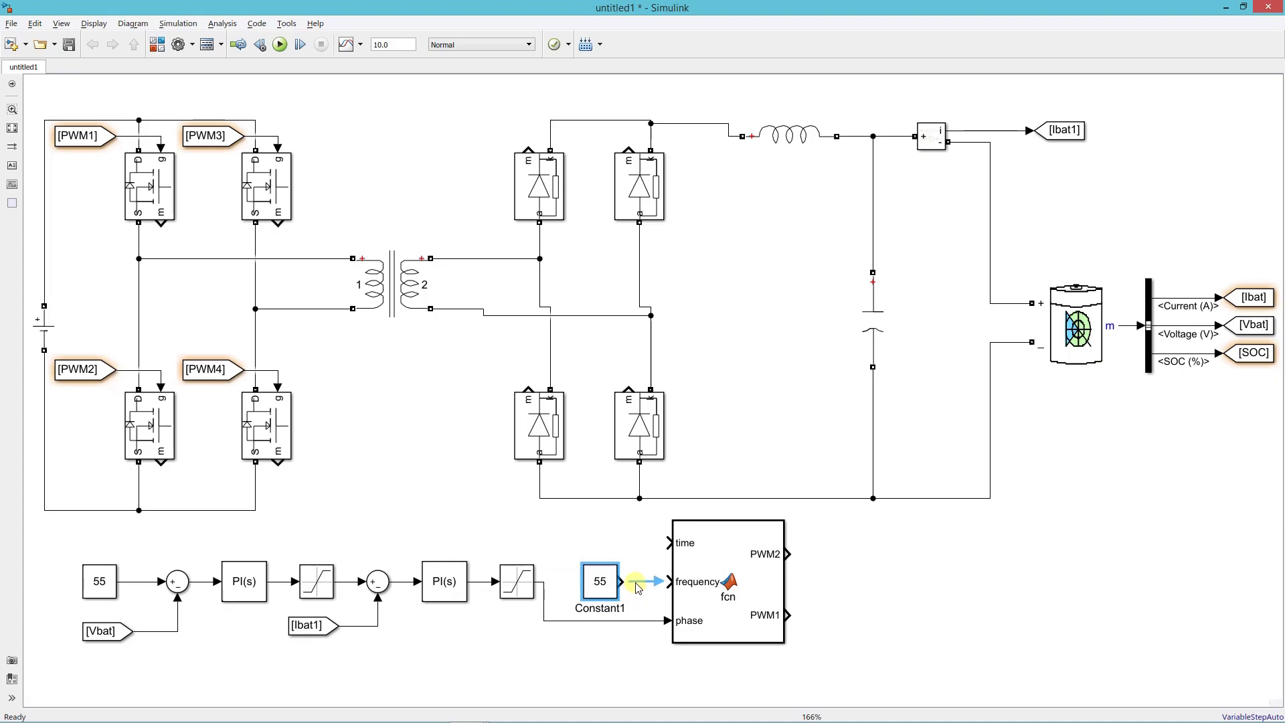
double_click(606, 584)
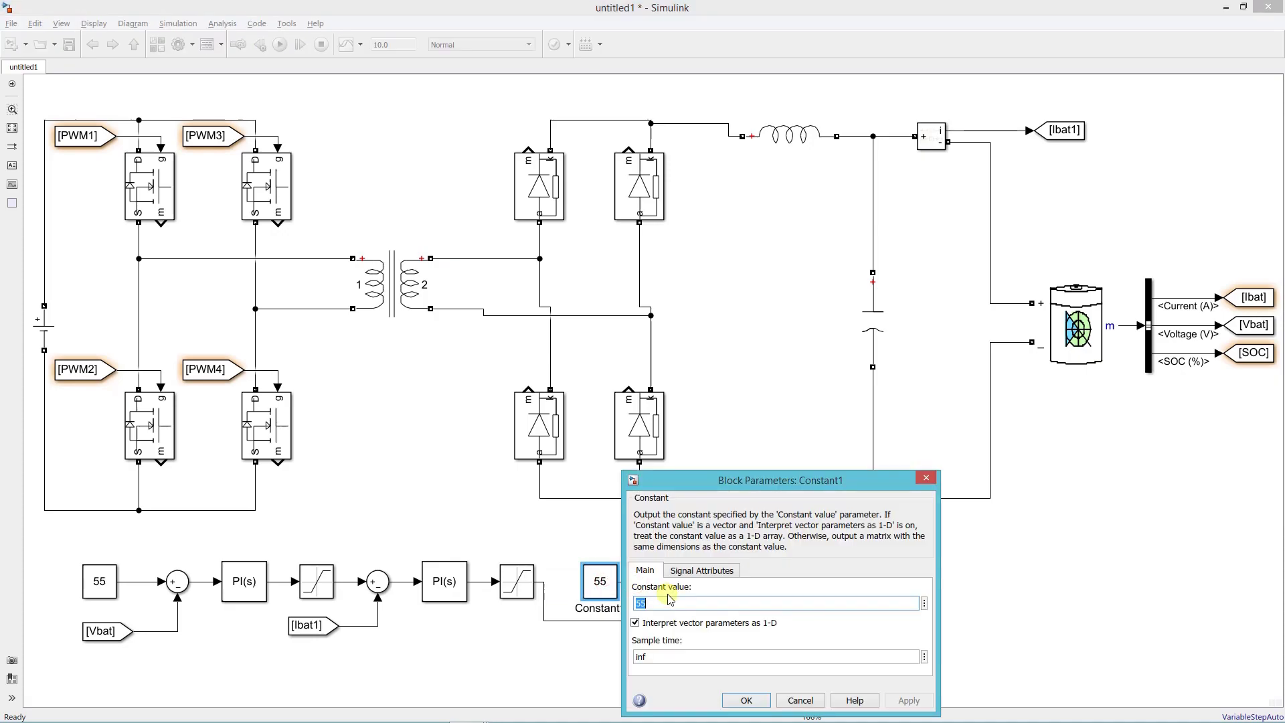
type("50000")
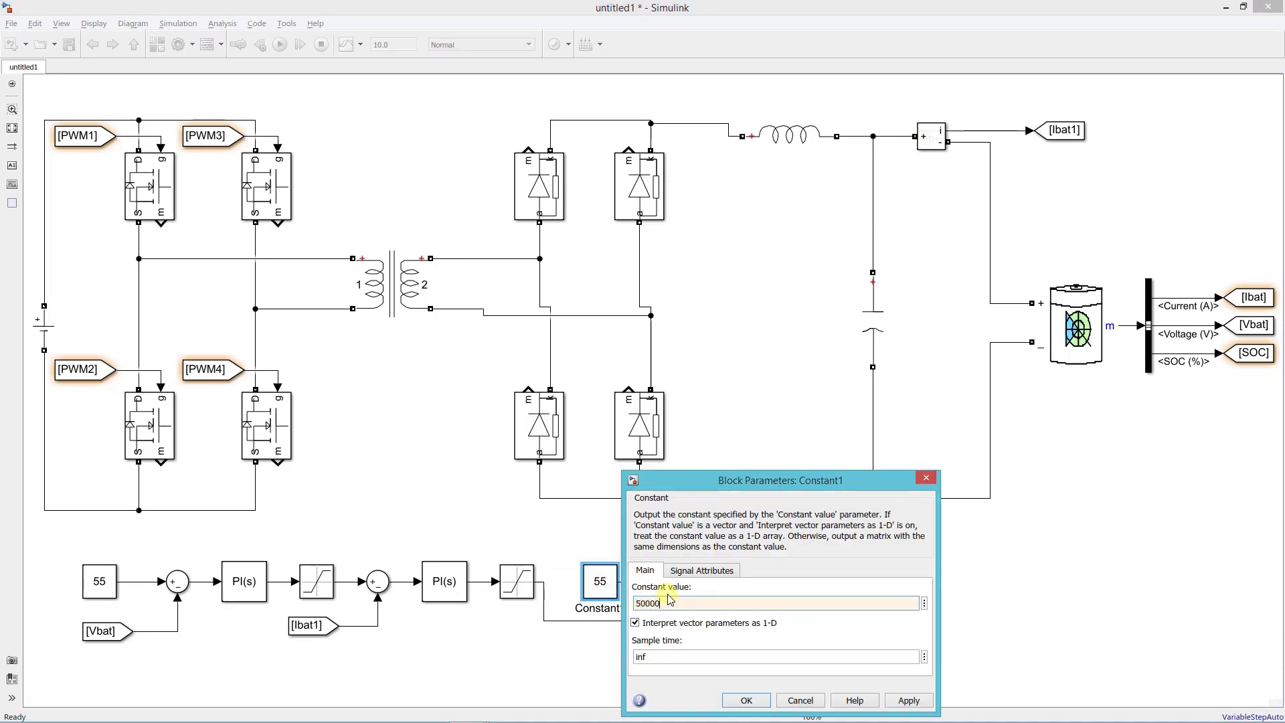
left_click(737, 699)
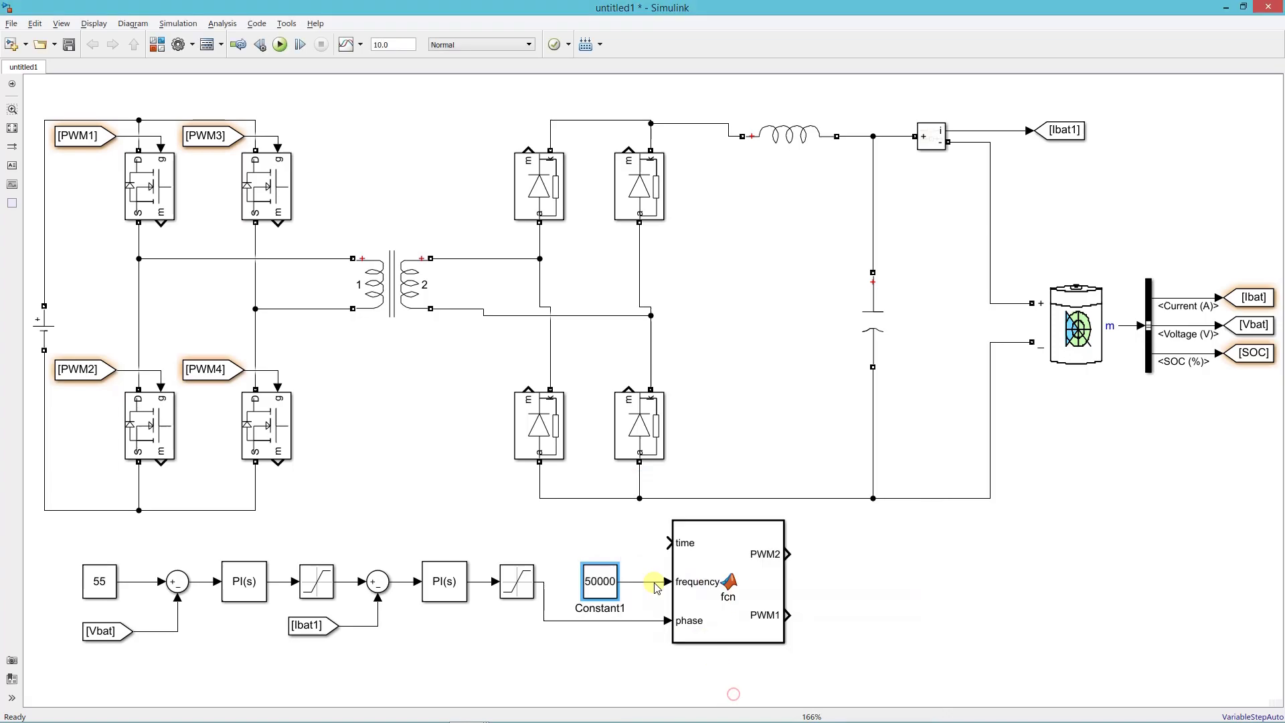
Insert a Clock block for the time input and check its decimation setting.
double_click(580, 532)
type("clock")
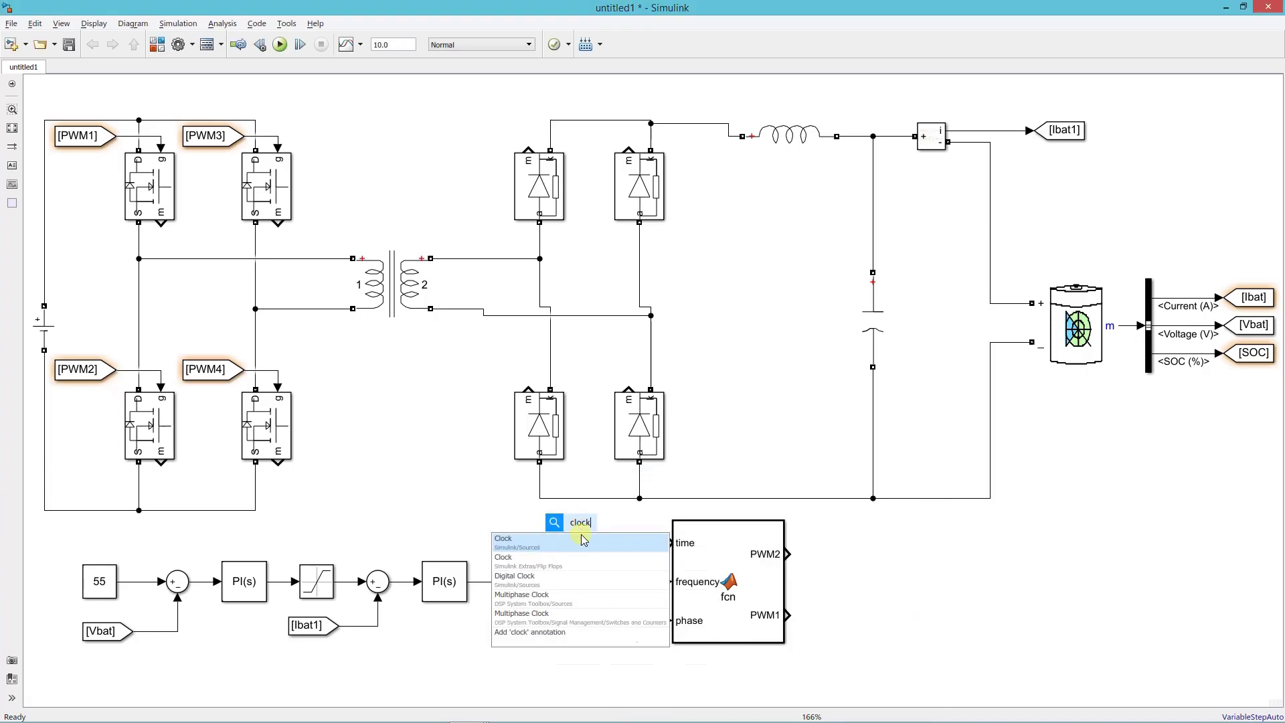
key("Return")
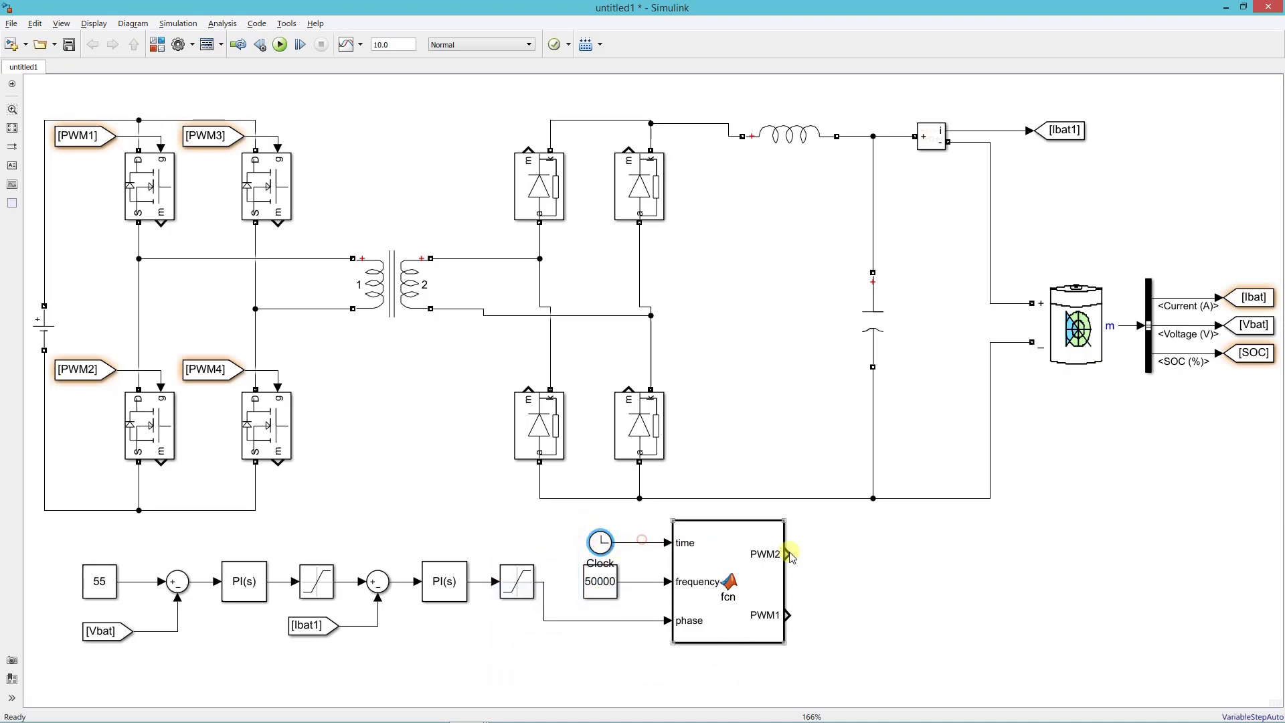
left_click(899, 560)
double_click(598, 542)
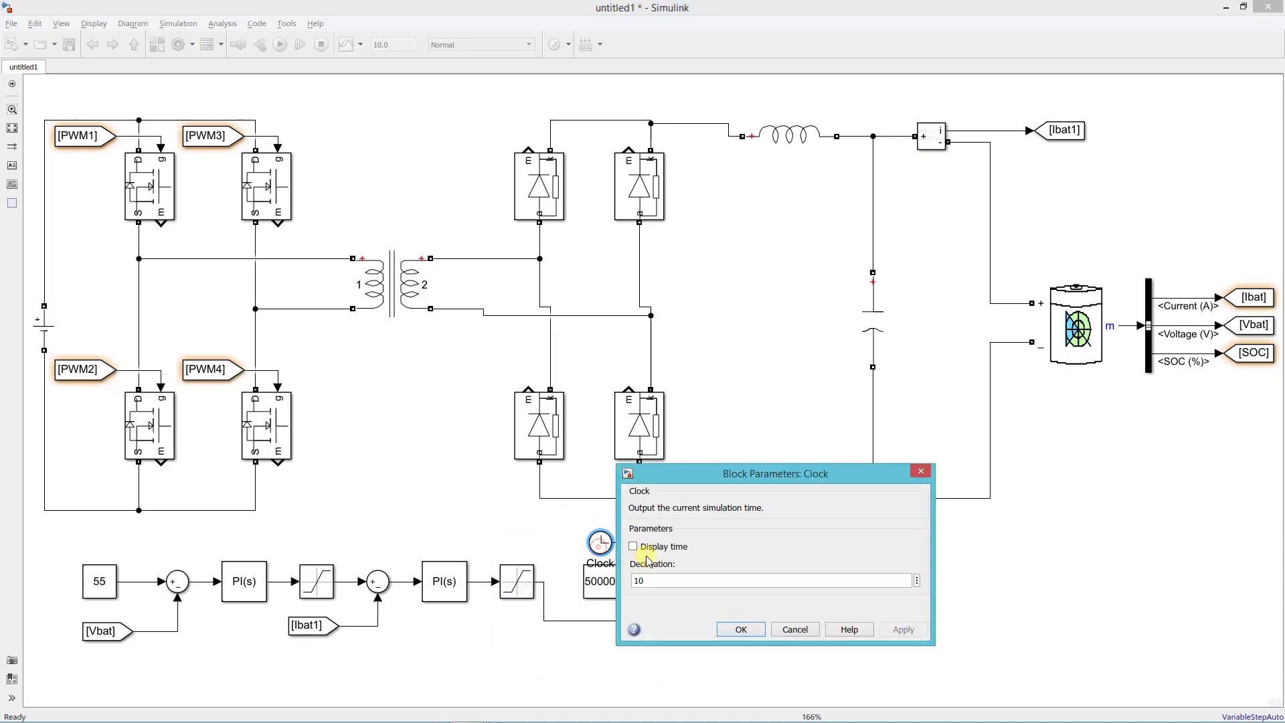
left_click(676, 583)
left_click(738, 630)
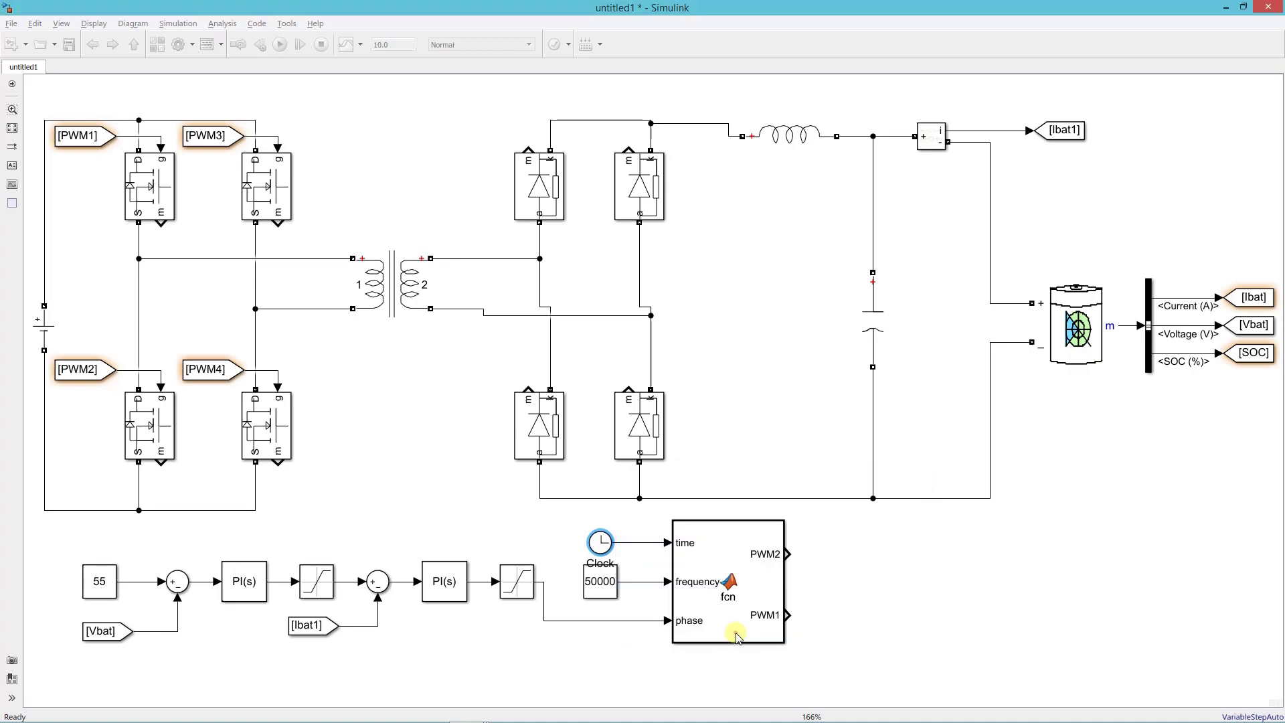
Insert a Logical Operator set to NOT and shrink it beside the fcn outputs.
double_click(892, 601)
type("logical")
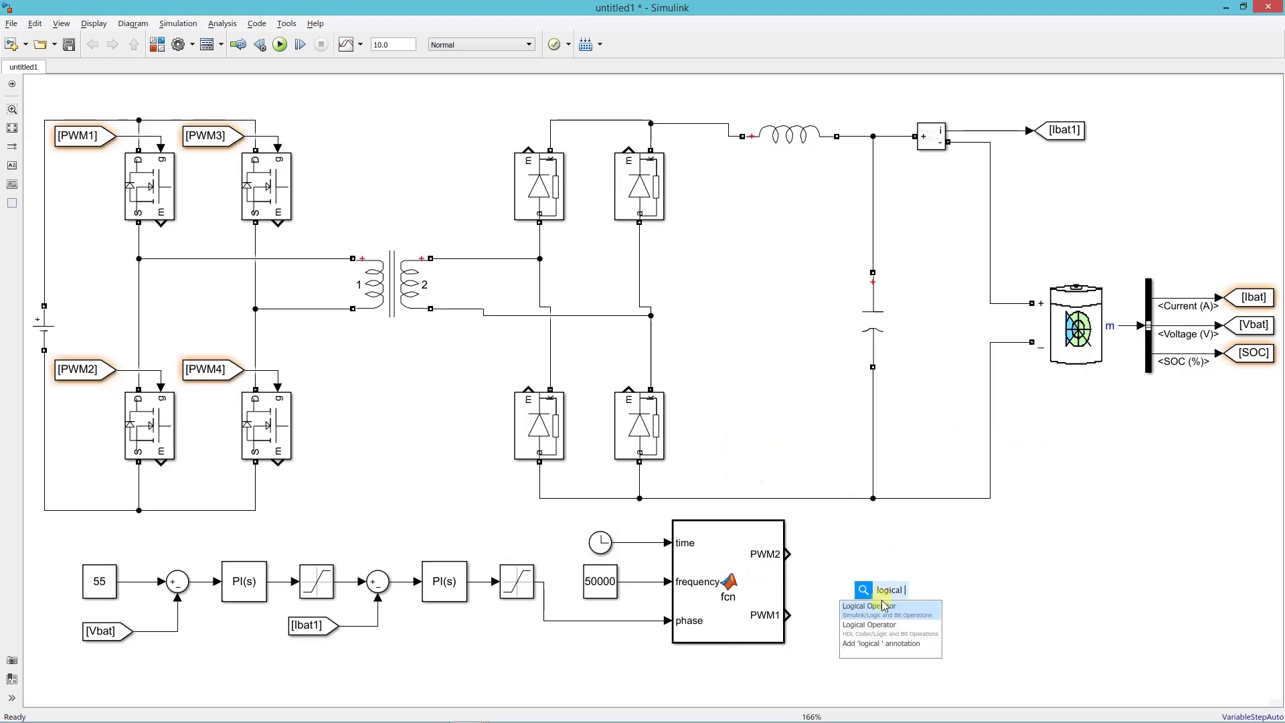
left_click(883, 606)
double_click(889, 588)
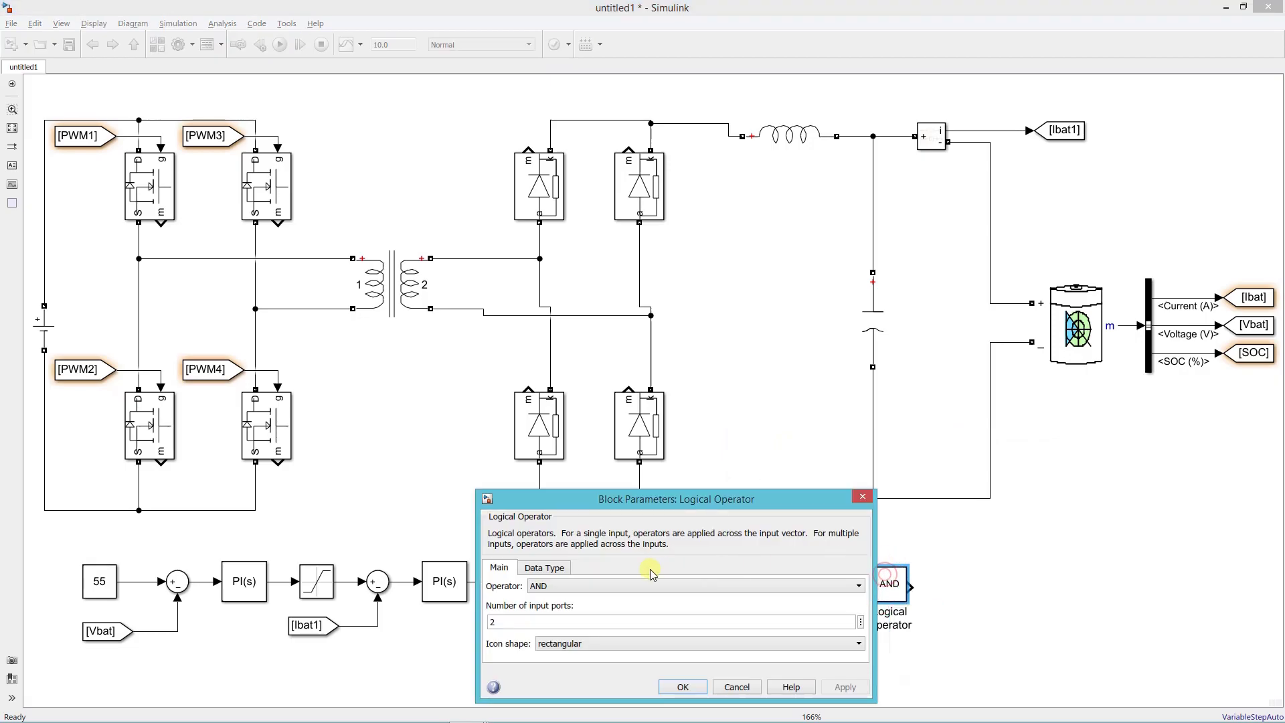
left_click(587, 585)
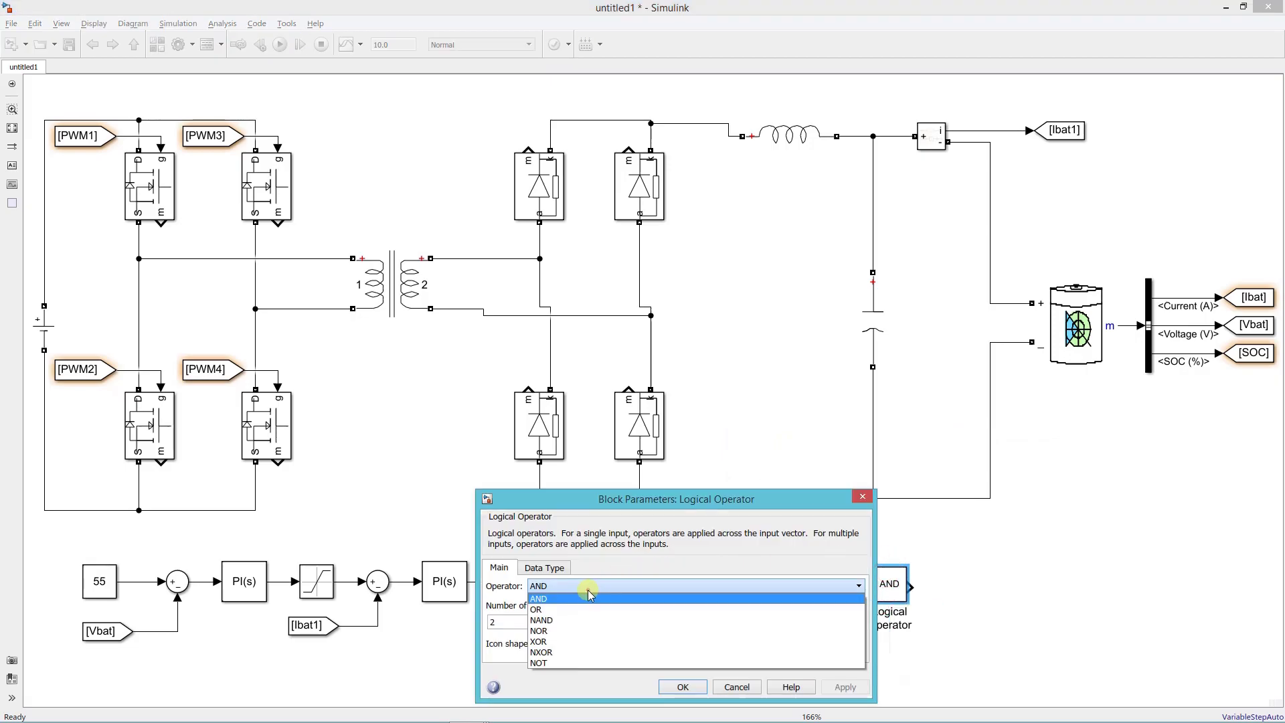
left_click(545, 663)
left_click(682, 648)
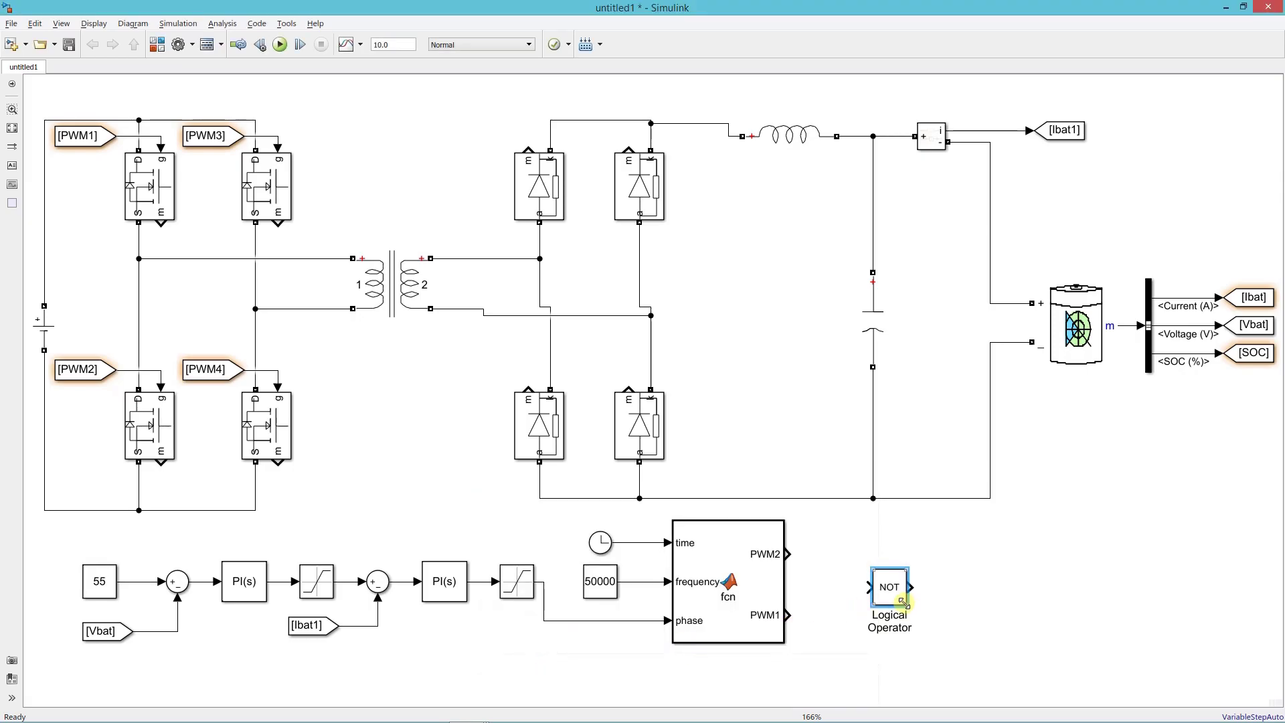
mouse_move(902, 600)
left_mouse_down()
mouse_move(856, 581)
mouse_move(853, 648)
mouse_move(801, 620)
mouse_move(789, 554)
left_mouse_up()
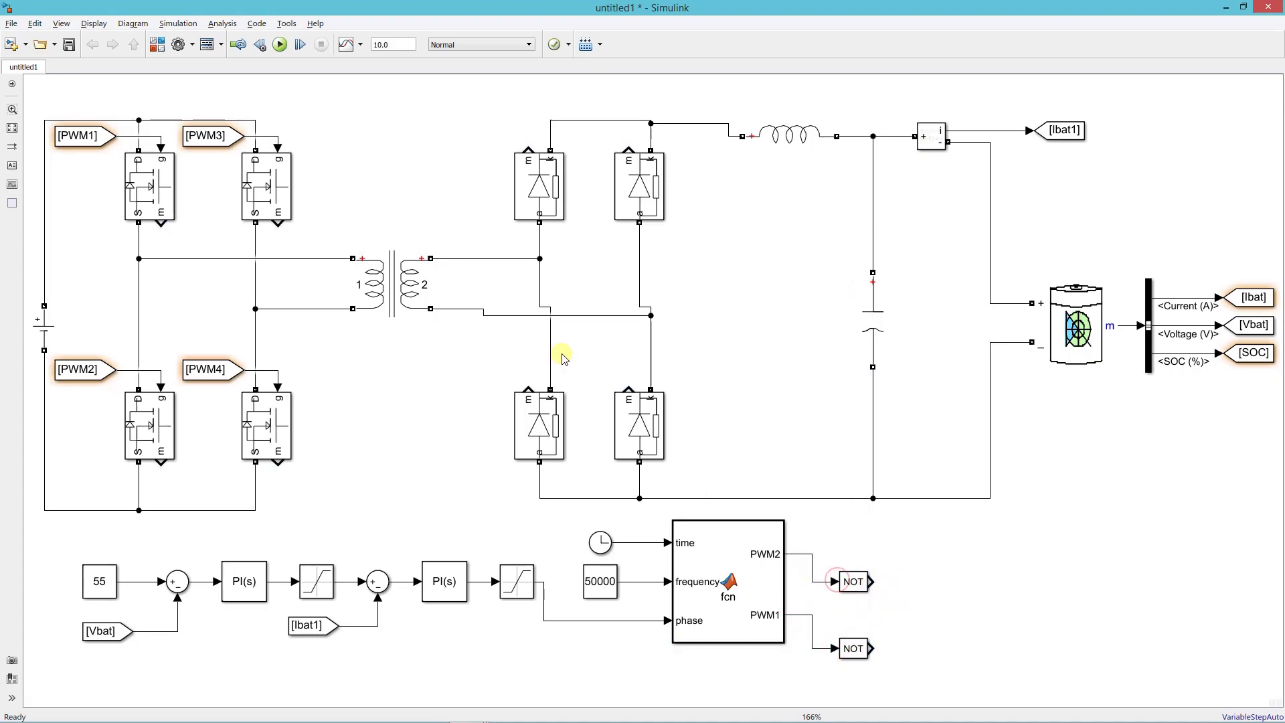
Tag the PWM2 output as PWM1 and the upper NOT output as PWM2.
left_click(48, 137)
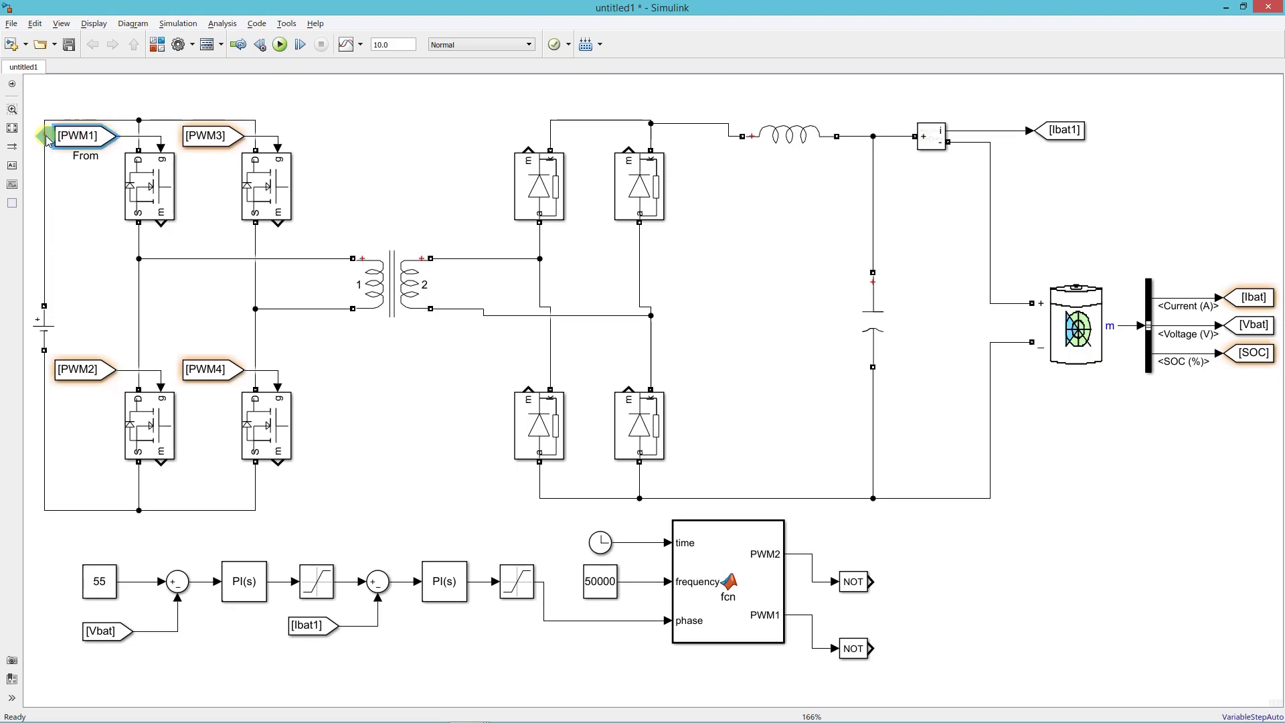
left_click_drag(48, 137, 812, 554)
left_click(373, 307)
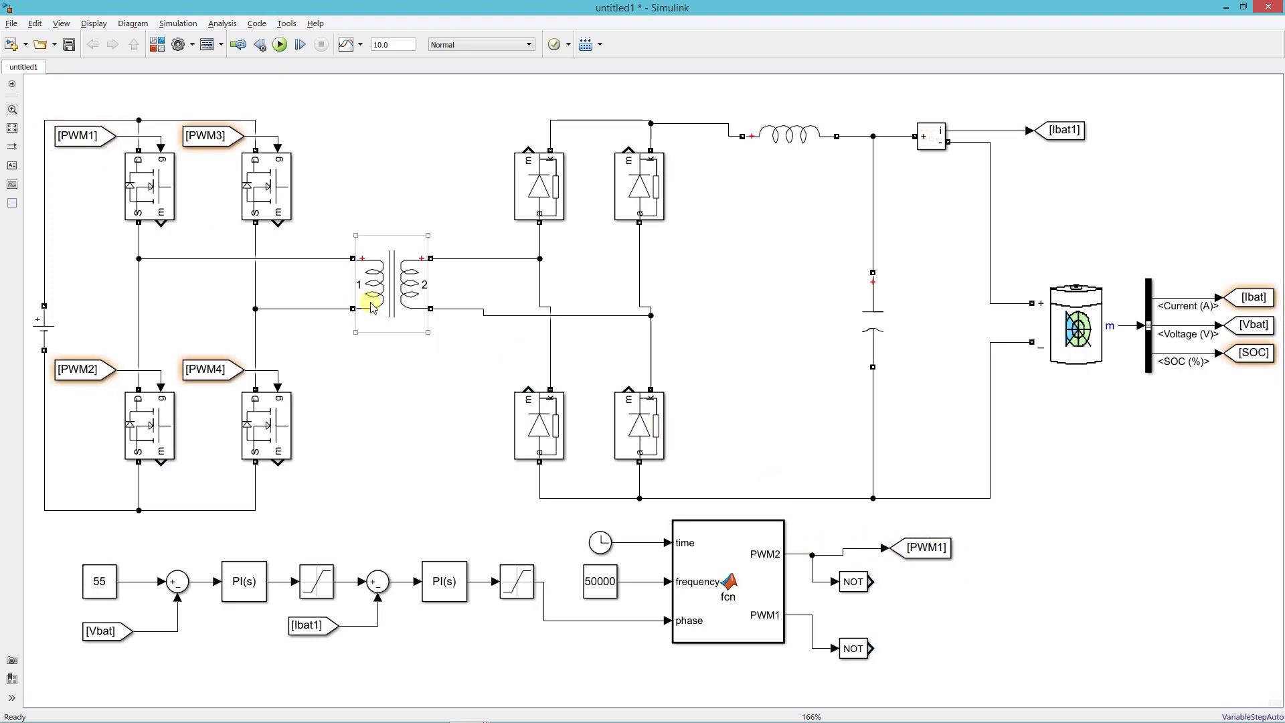
left_click(67, 372)
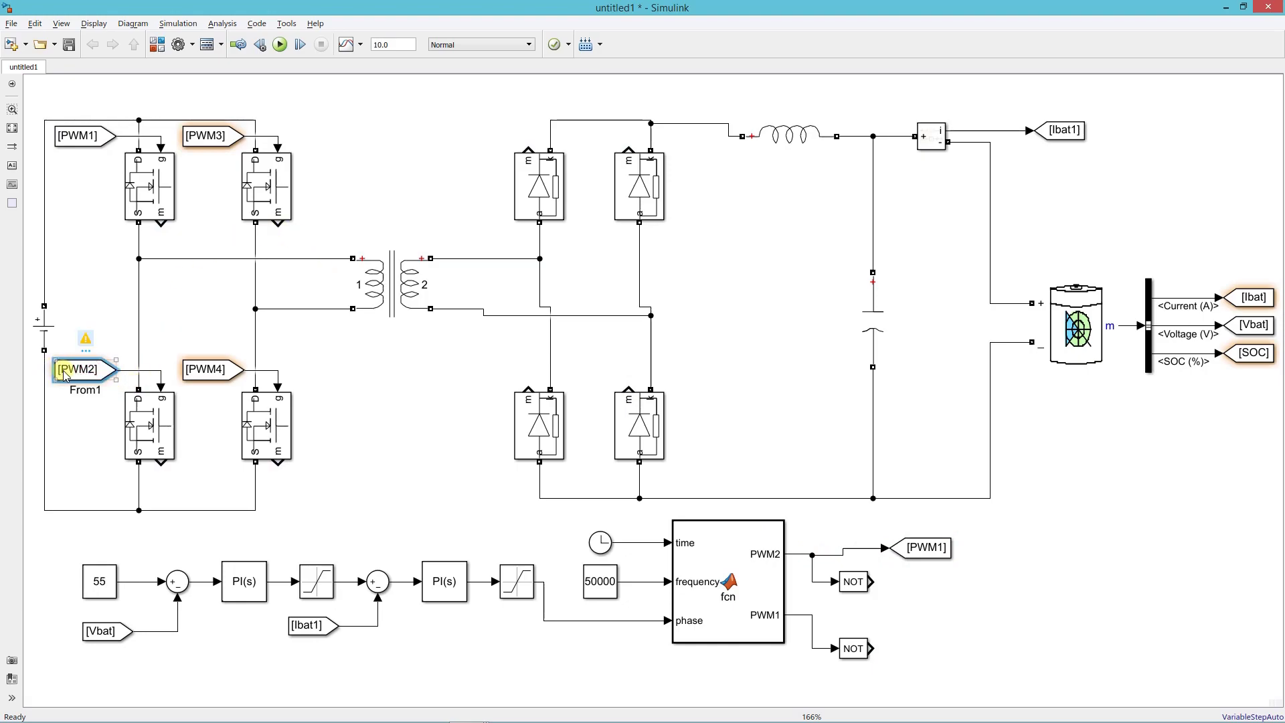
left_click_drag(50, 372, 929, 587)
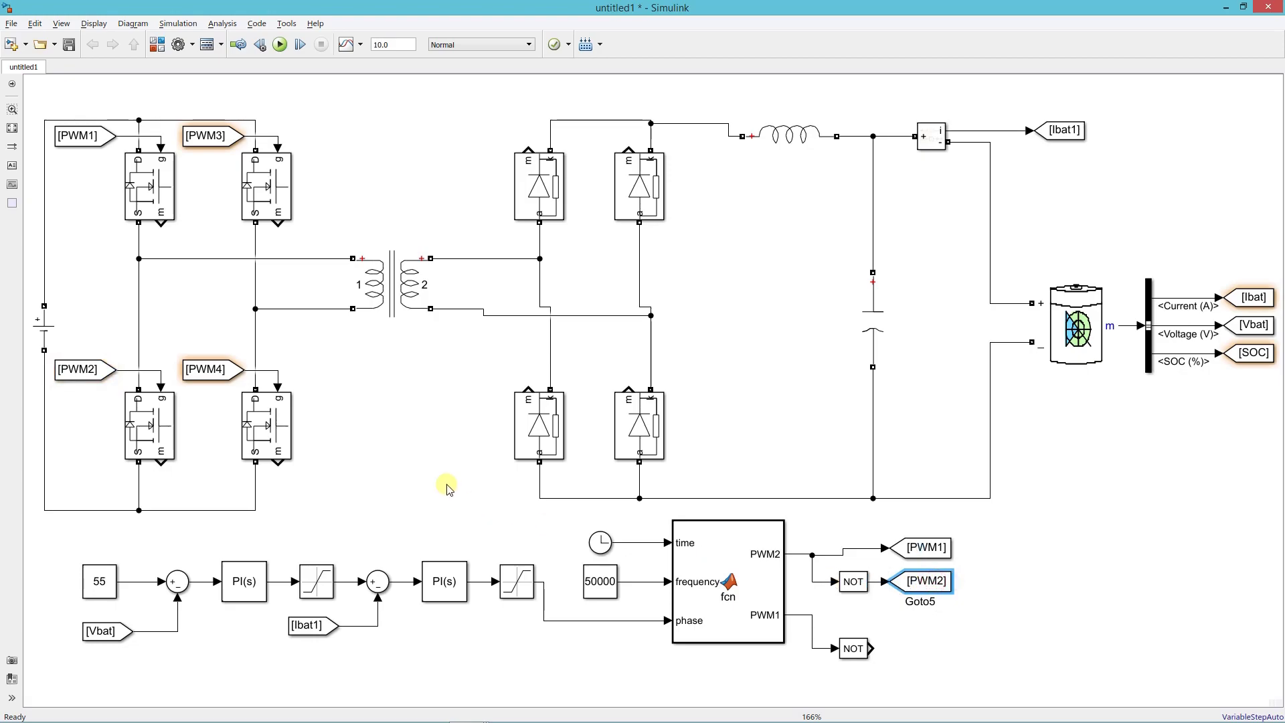
Tag the PWM1 output as PWM3 and the lower NOT output as PWM4.
left_click_drag(167, 136, 812, 614)
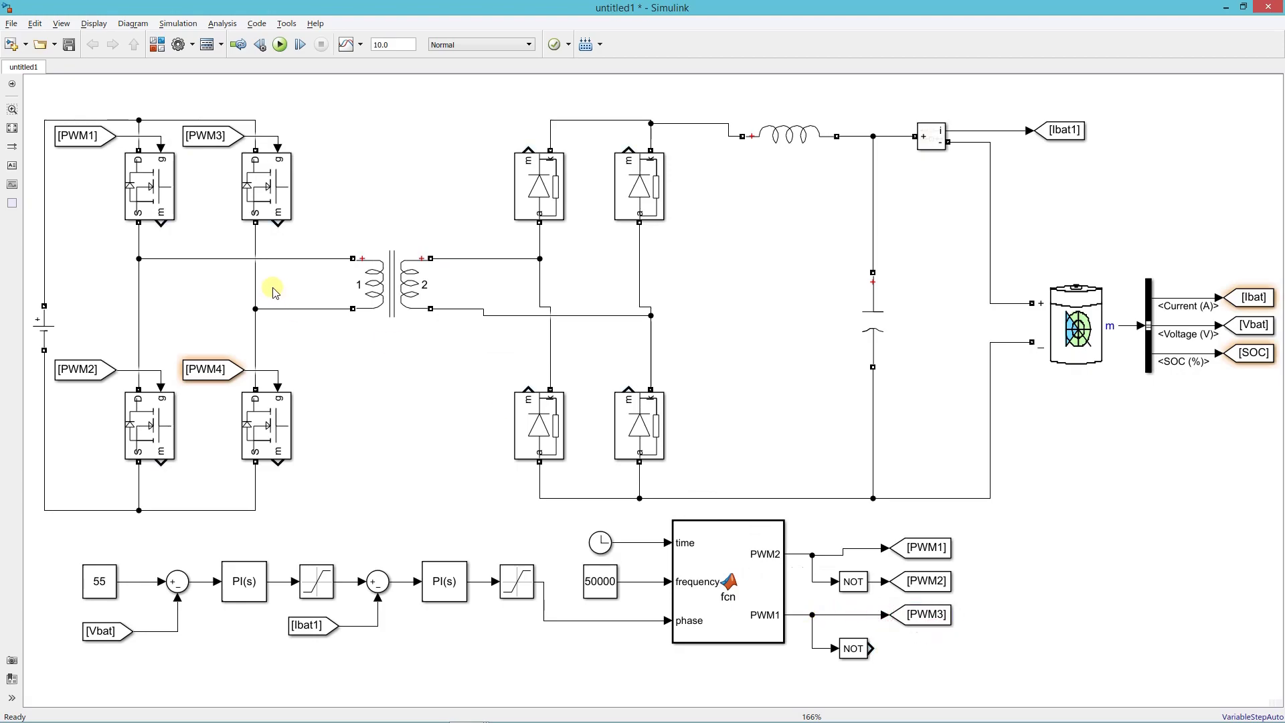
left_click(199, 372)
left_click_drag(182, 373, 926, 650)
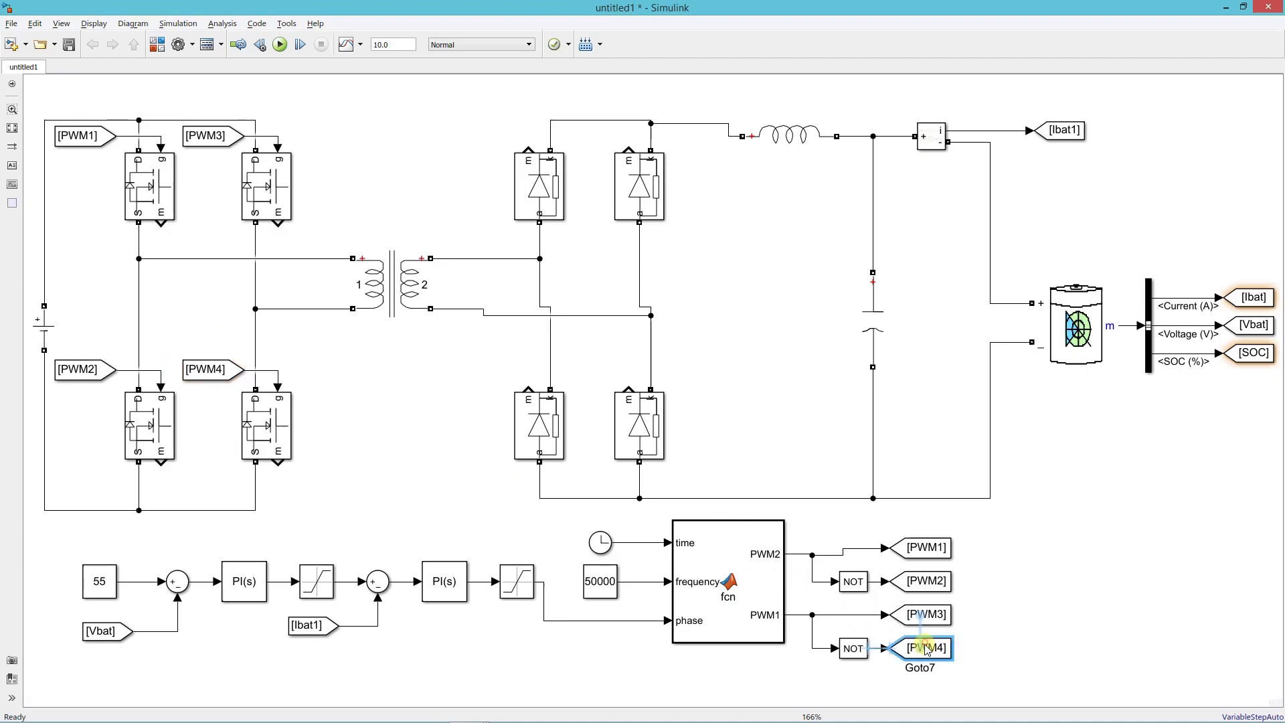
Insert a Display block and duplicate it, stacking the two Displays at the lower right.
left_click(970, 615)
double_click(1066, 574)
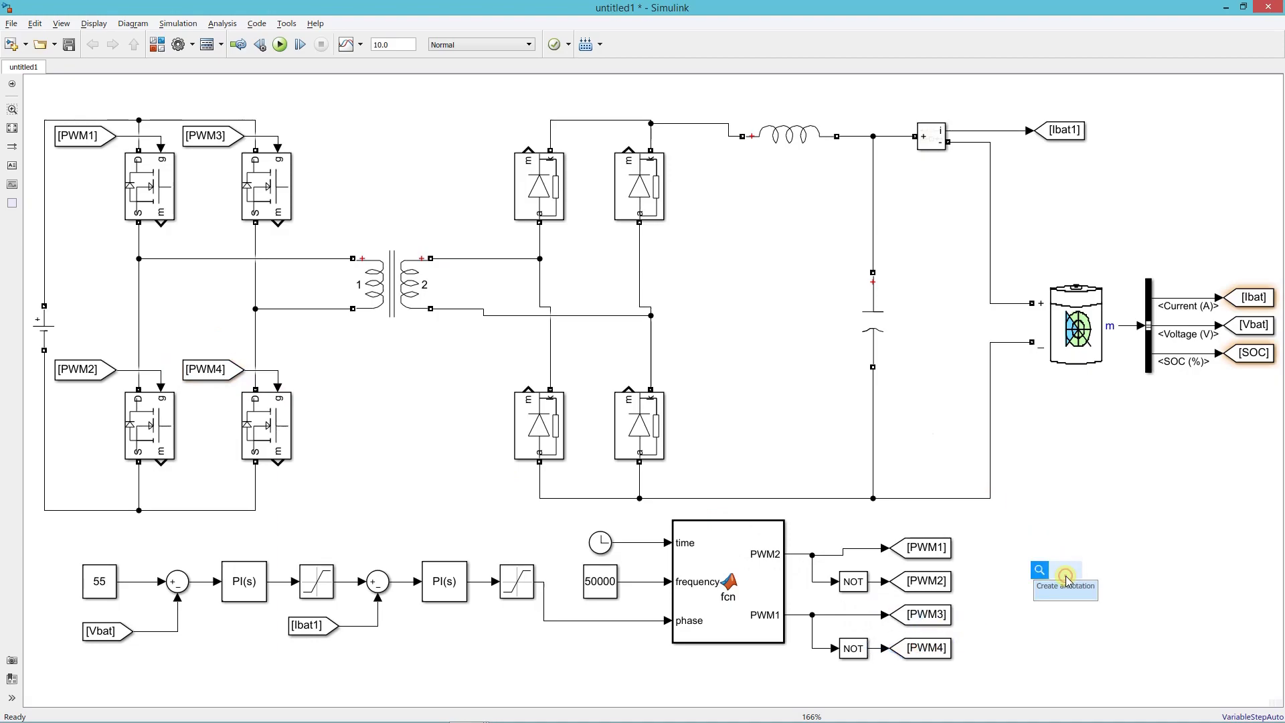
type("display")
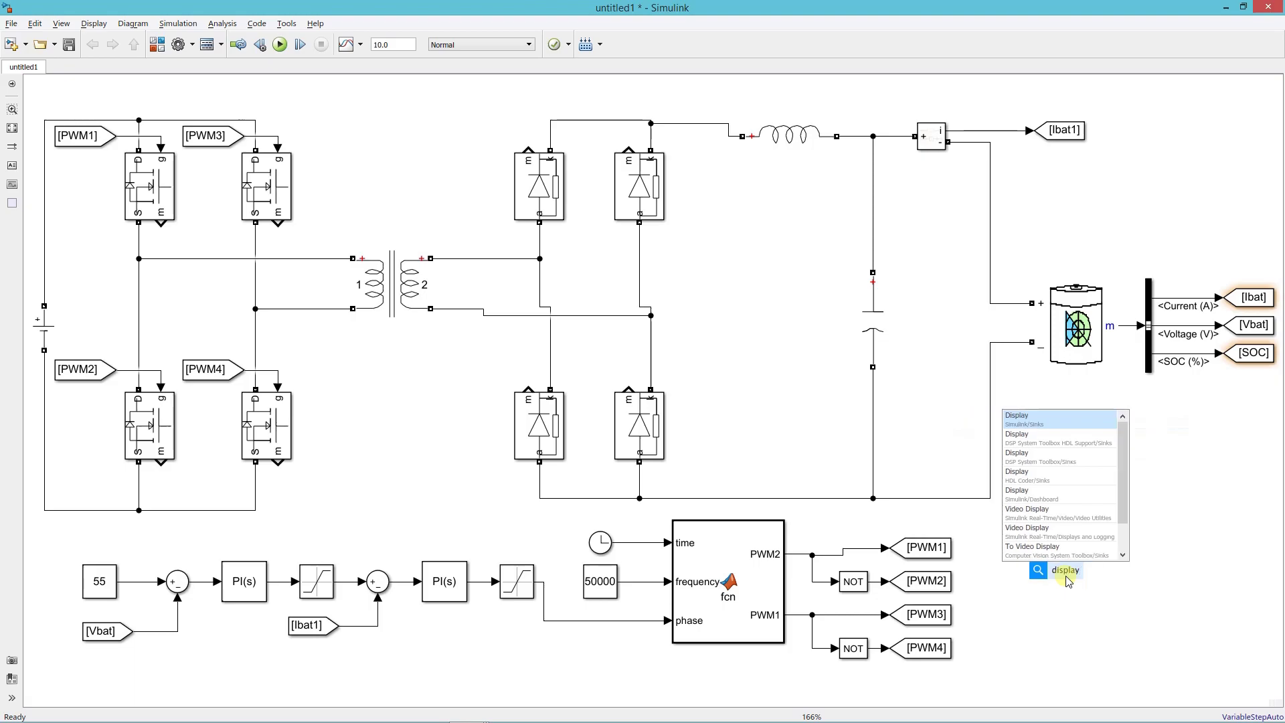
left_click(1069, 420)
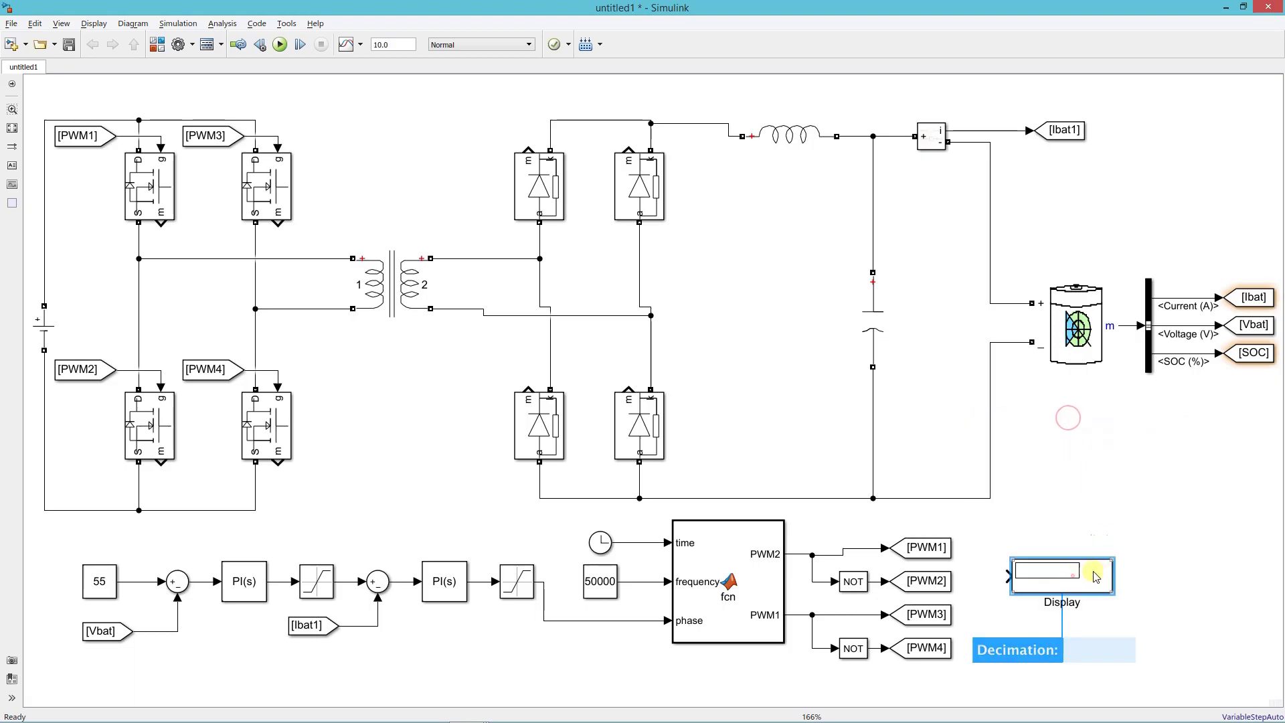
left_click_drag(1151, 566, 1147, 608)
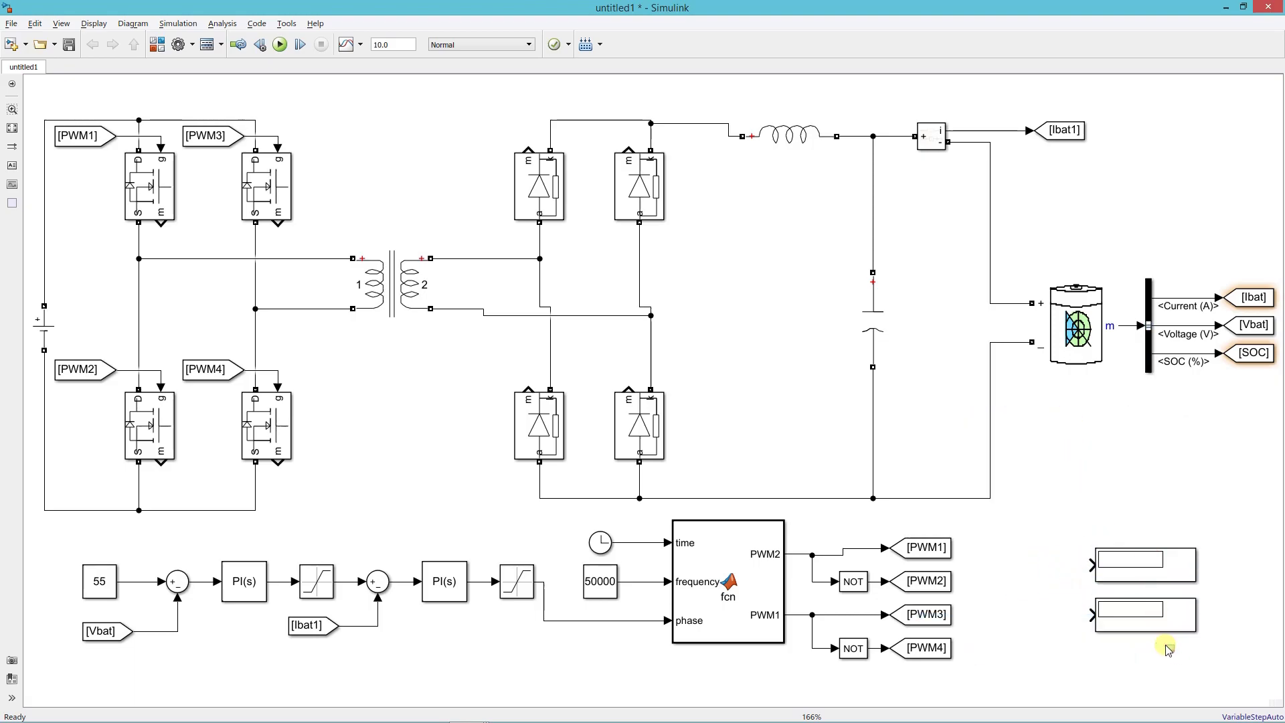
left_click_drag(1162, 651, 1128, 494)
left_click(1142, 625)
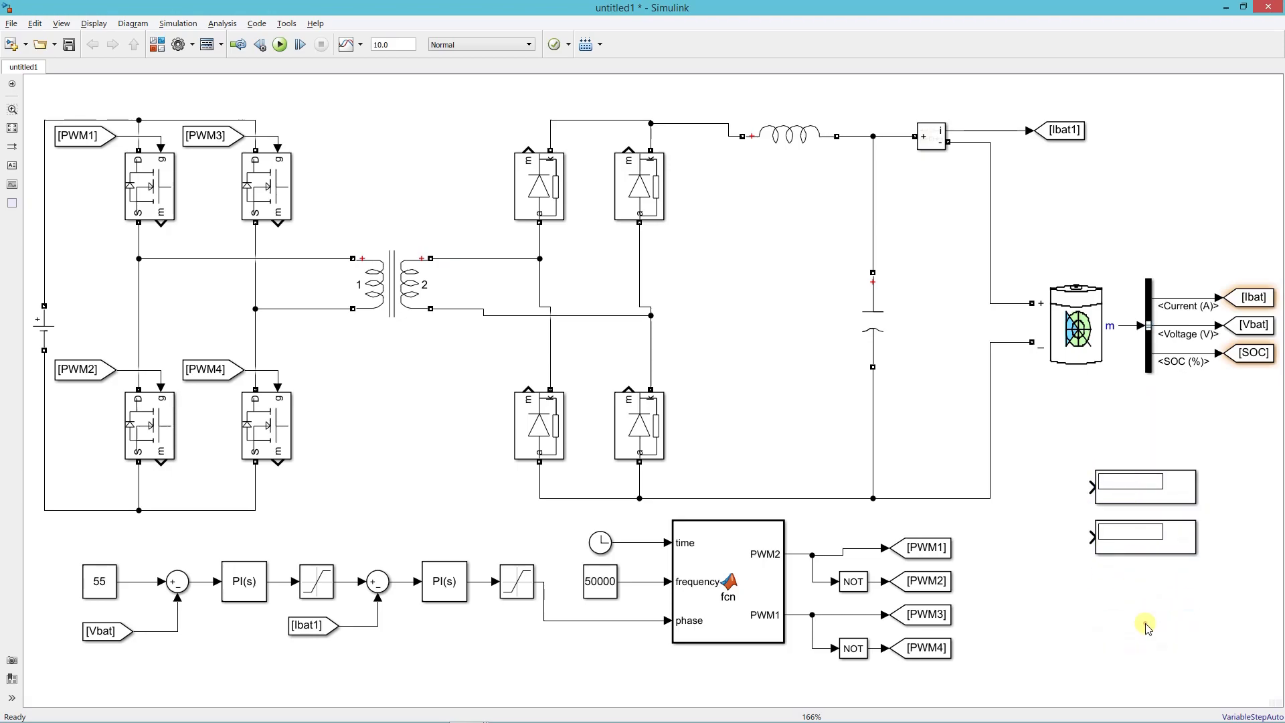
left_click_drag(1120, 444, 1162, 553)
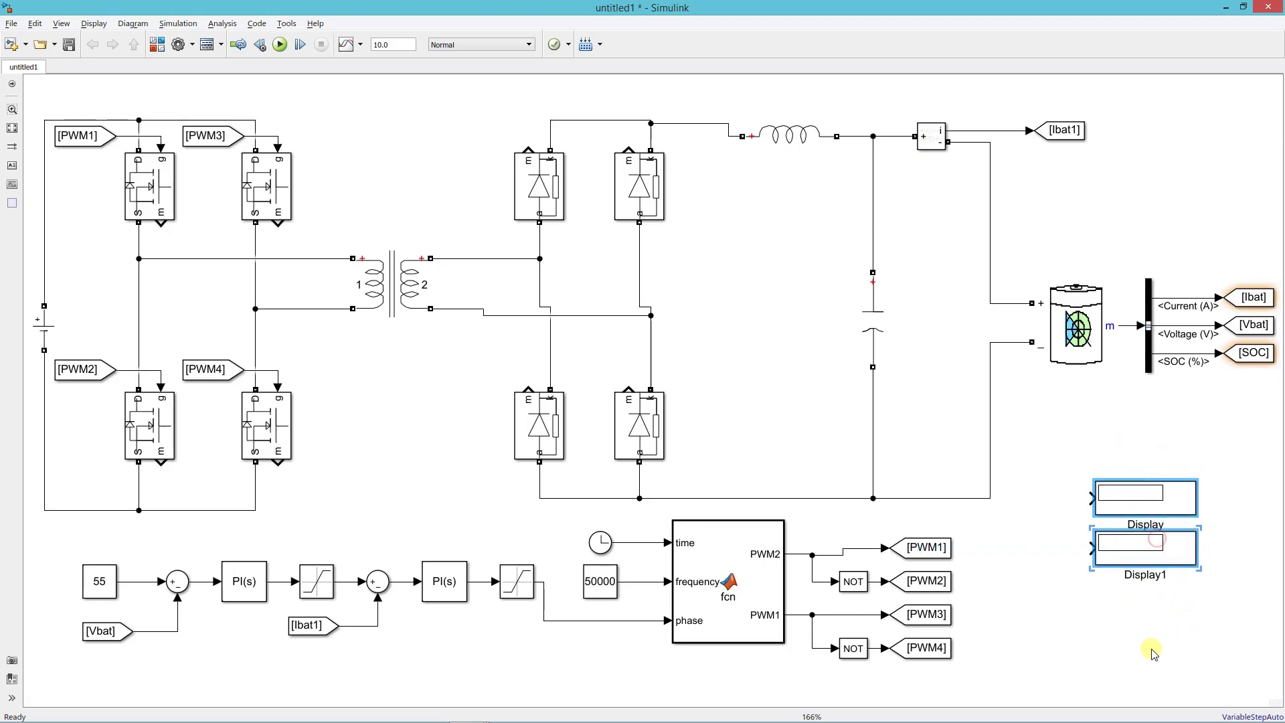
Add a Scope block positioned just below the two Display blocks.
double_click(1151, 652)
type("scope")
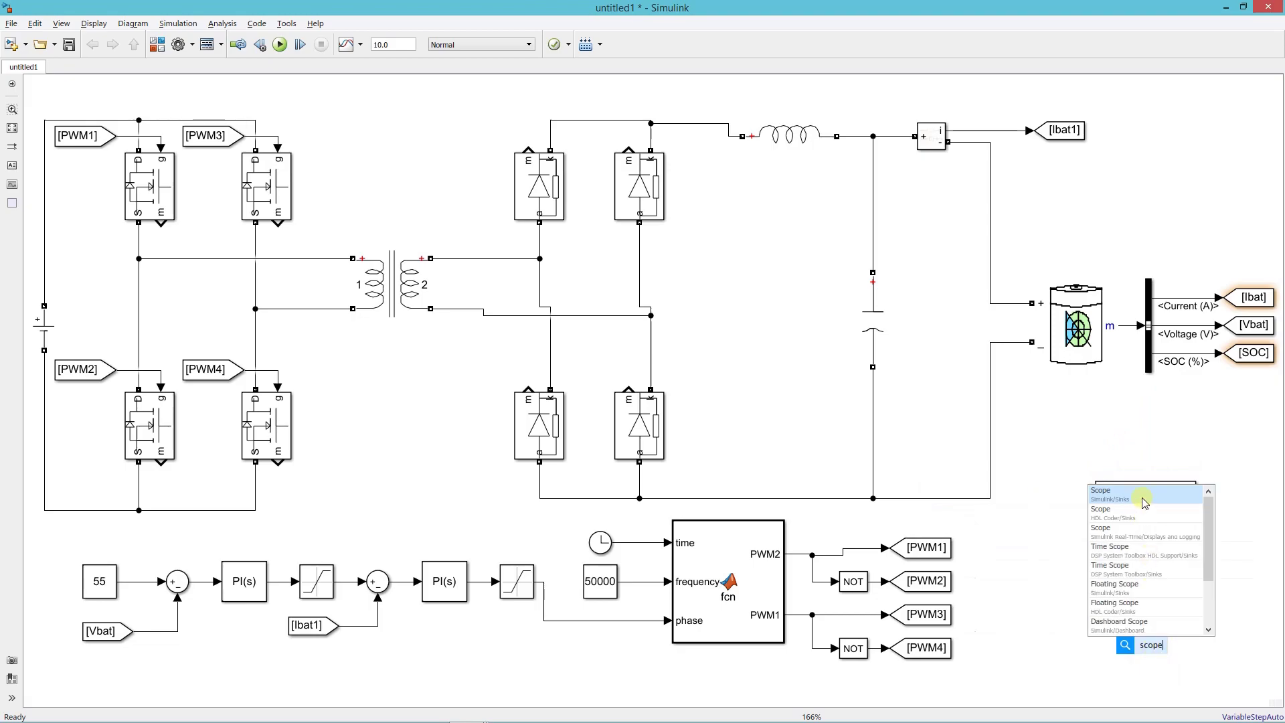
key("Return")
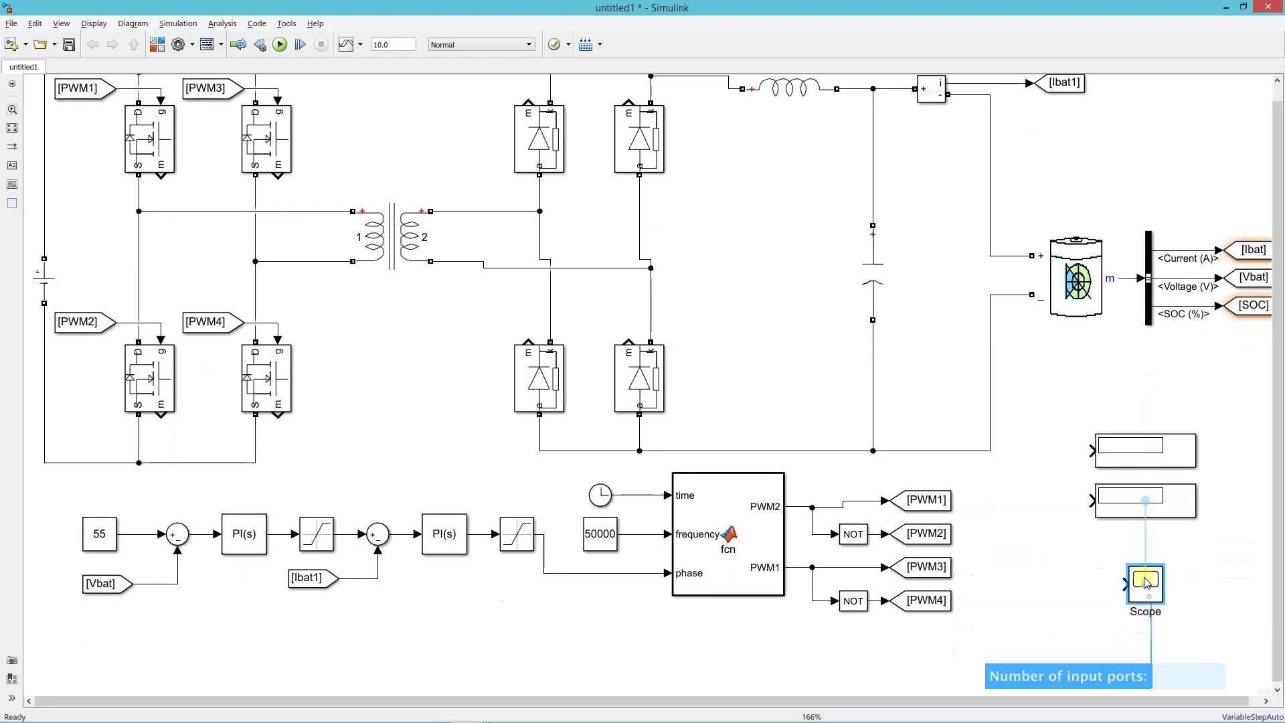
left_click(13, 128)
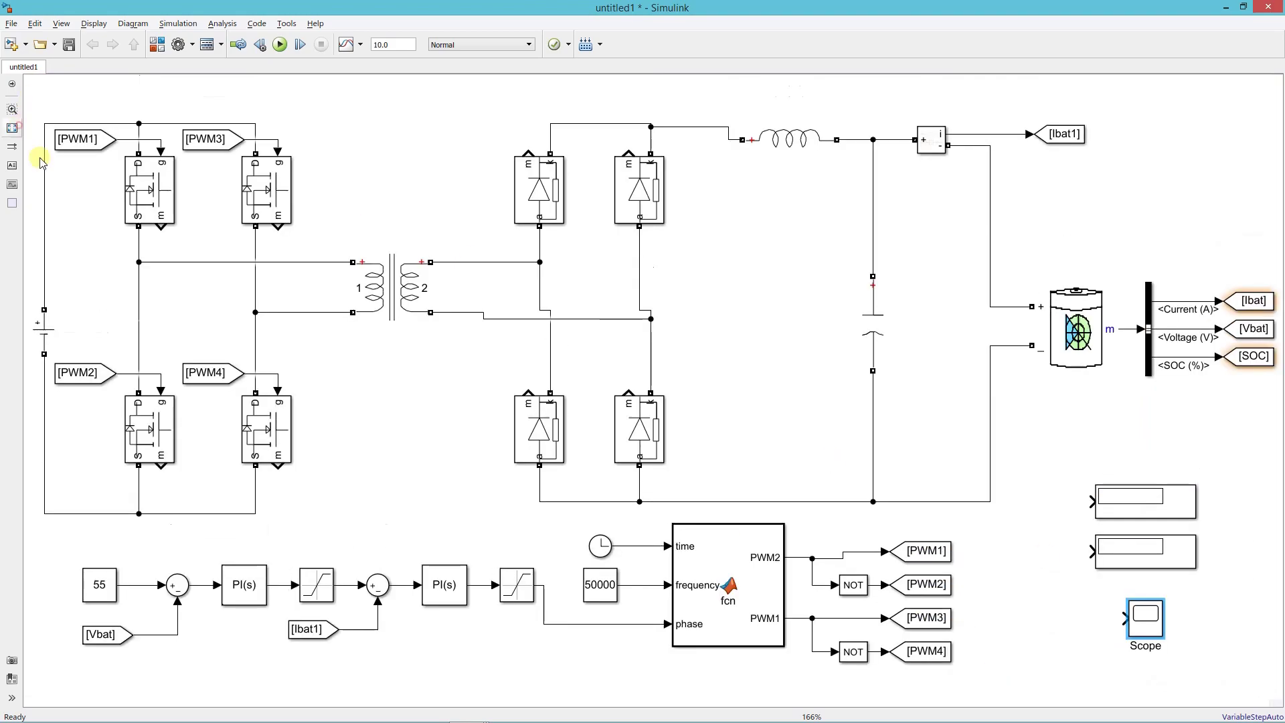
left_click_drag(1141, 619, 1142, 603)
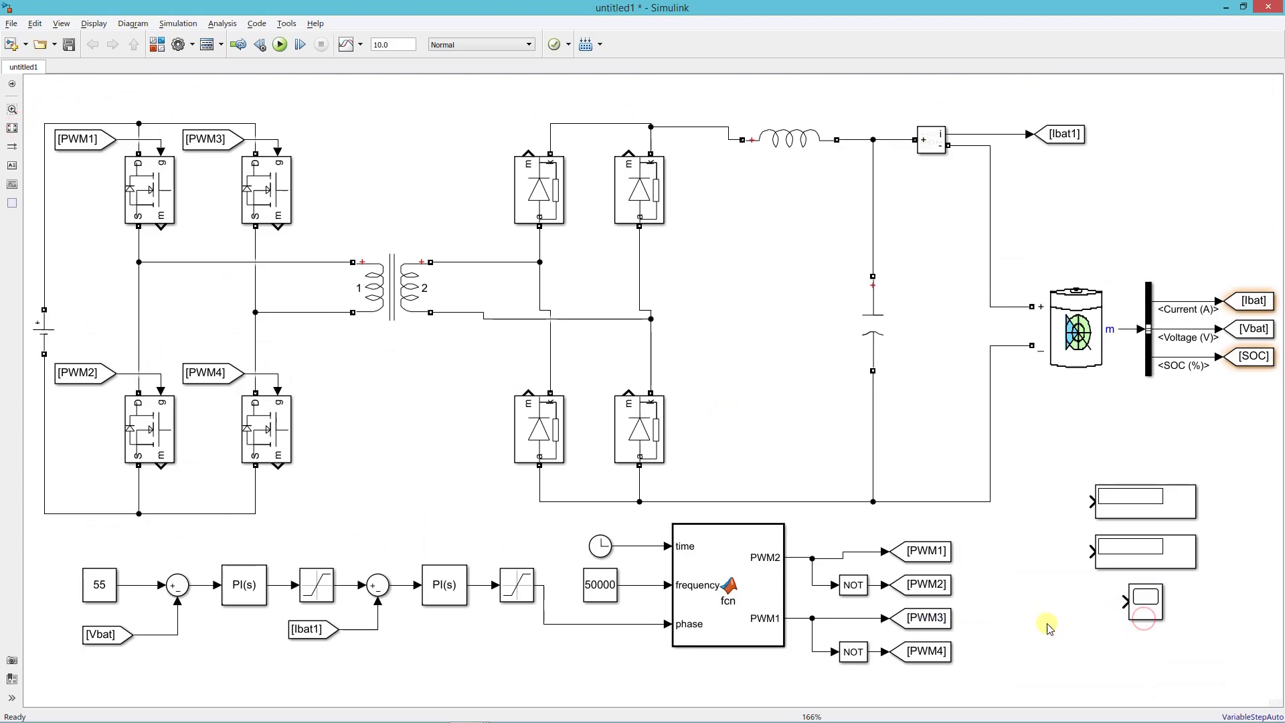
left_click(1049, 627)
left_click(1172, 509)
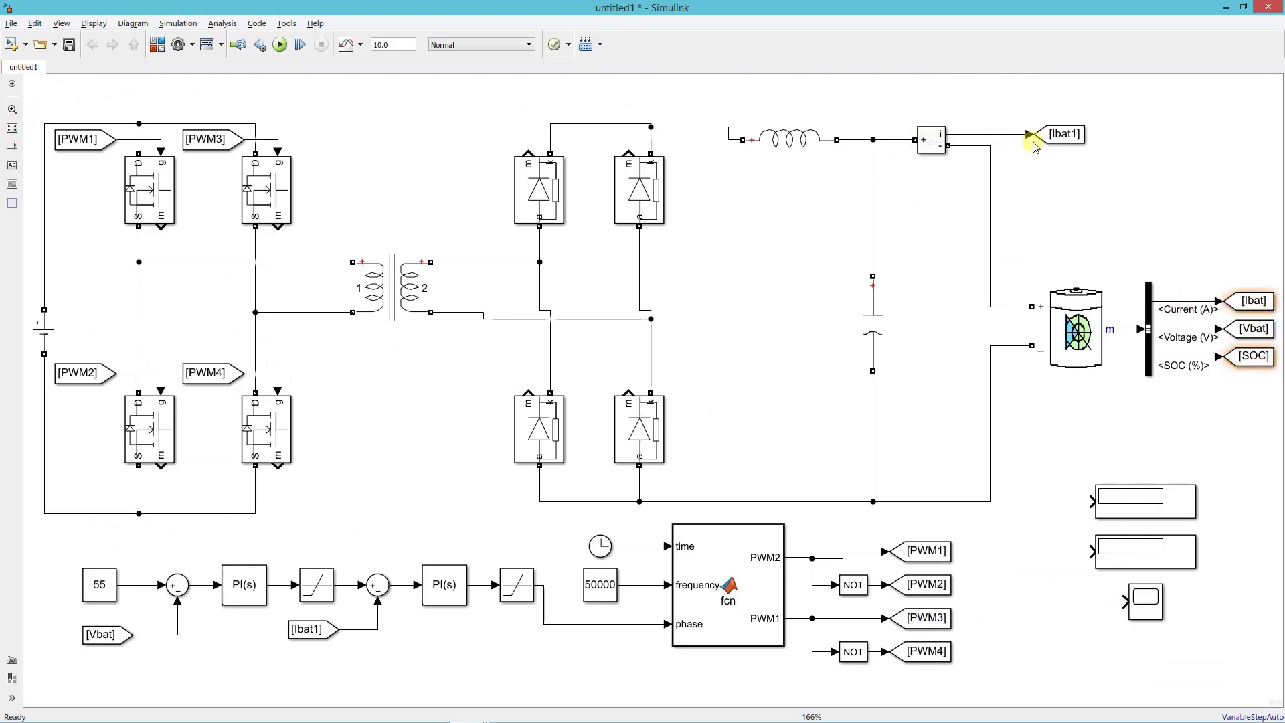
Copy the Ibat1 and Vbat From tags beside the first and second Display blocks.
left_click(1067, 140)
left_click_drag(1067, 139, 1026, 510)
left_click(1276, 328)
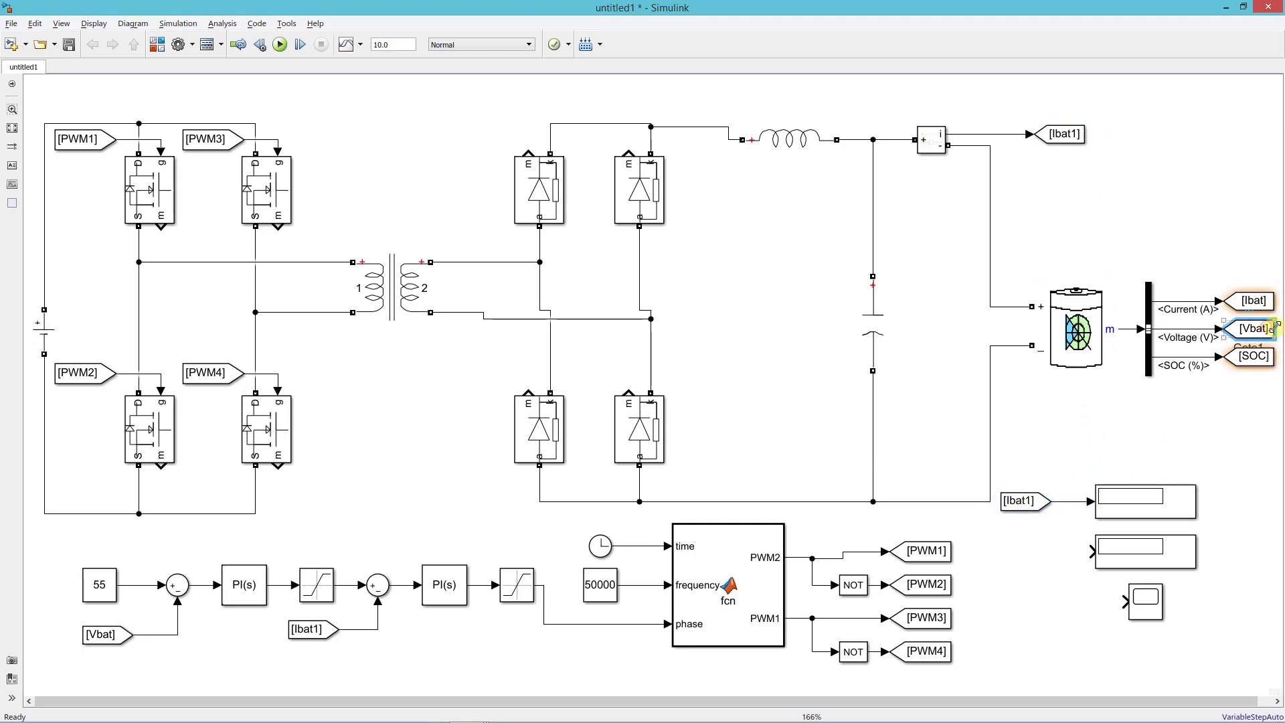
left_click_drag(1277, 328, 1035, 567)
Branch the Ibat1 and Vbat signals into the Scope's first and second inputs.
mouse_move(1123, 607)
left_mouse_down()
mouse_move(1101, 590)
mouse_move(1064, 502)
left_mouse_up()
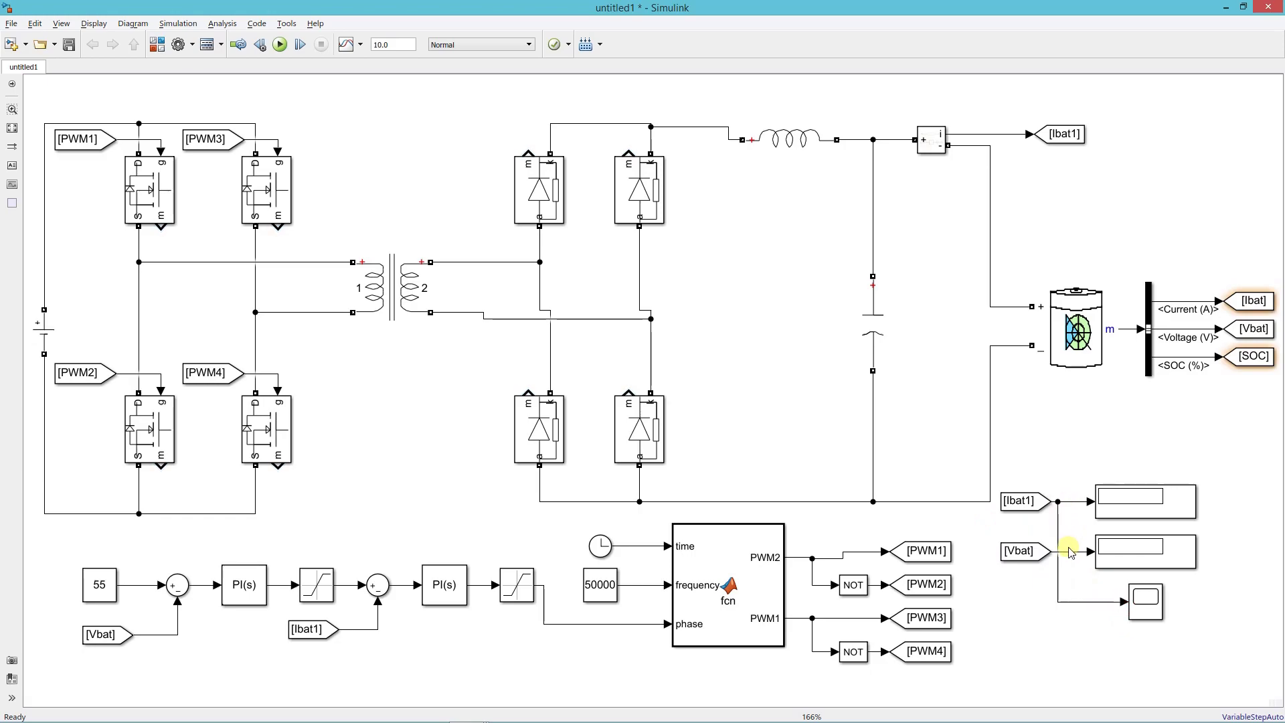
mouse_move(1069, 556)
left_mouse_down()
mouse_move(1125, 614)
mouse_move(1123, 645)
left_mouse_up()
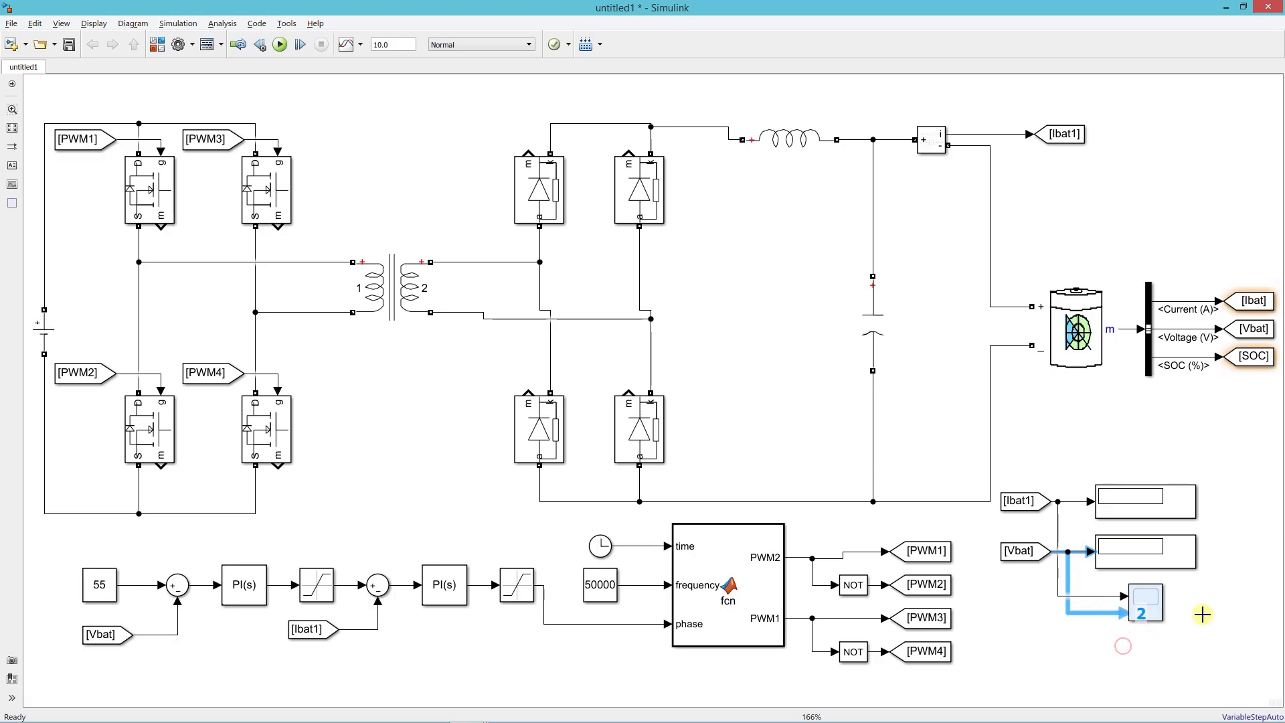
left_click_drag(1146, 606, 1163, 606)
left_click(1073, 454)
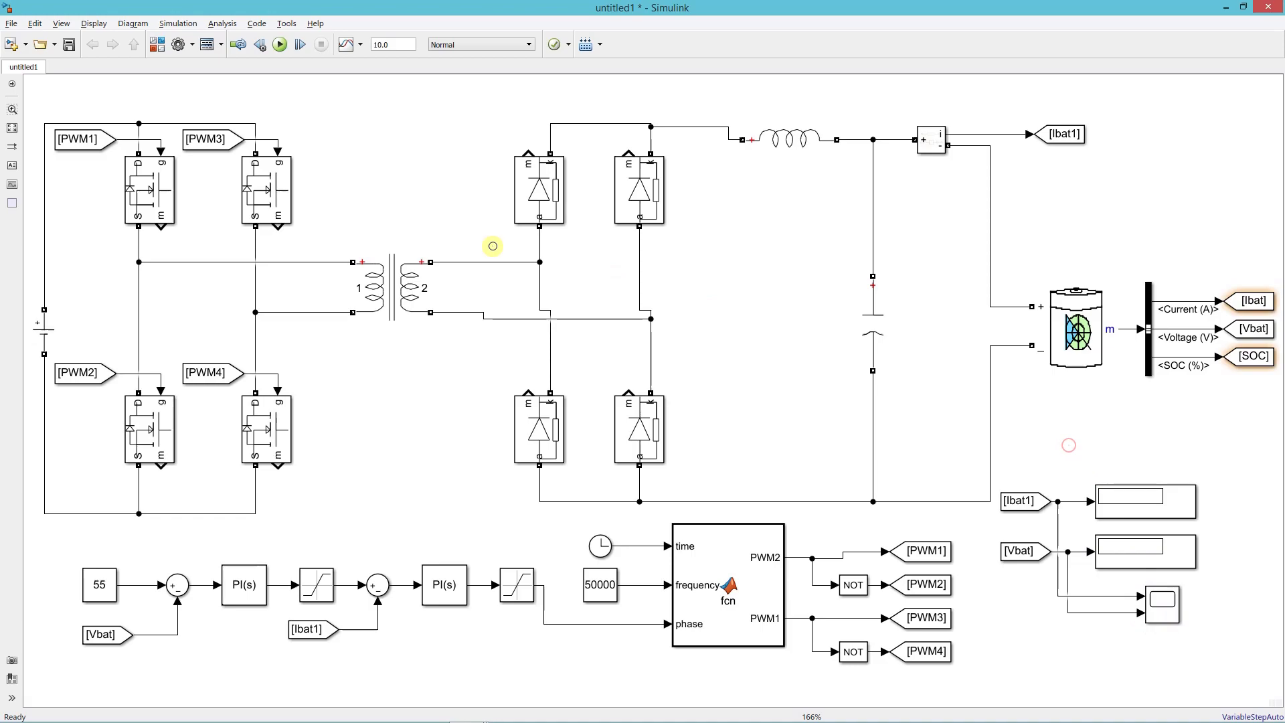
Choose the variable-step ode23t solver in Configuration Parameters and set stop time to 5.
left_click(177, 46)
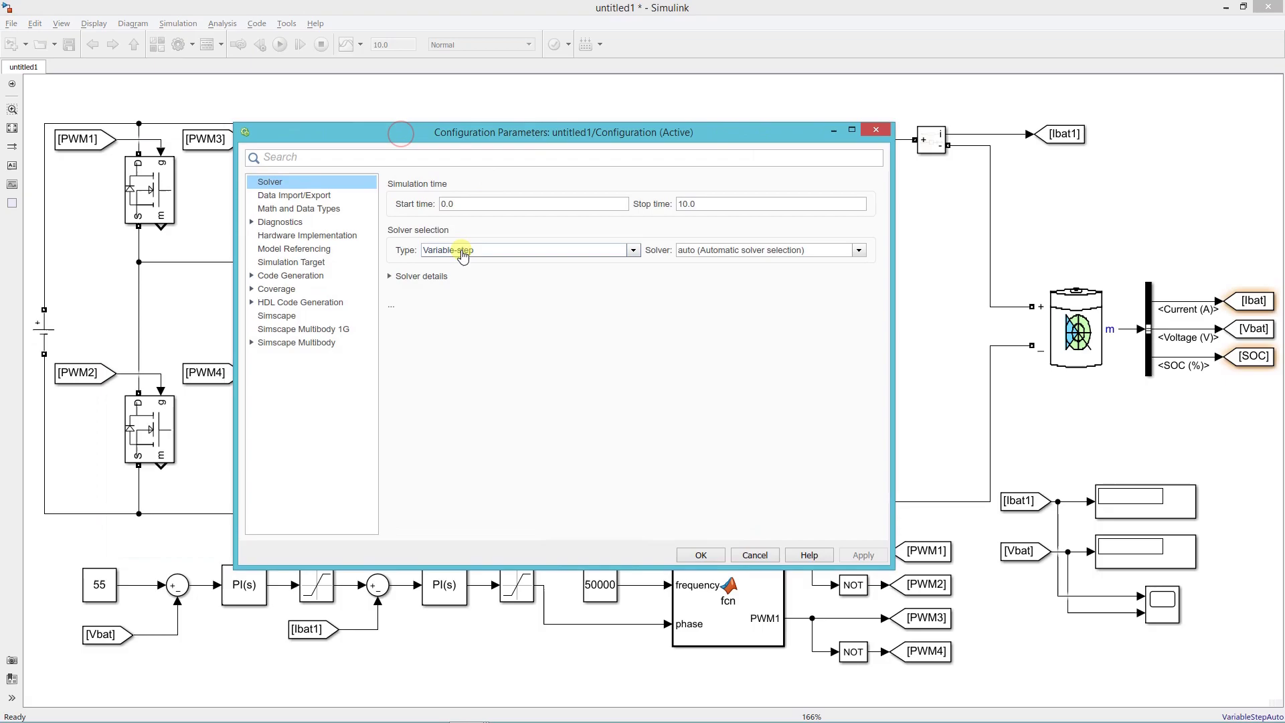
left_click(459, 250)
left_click(461, 249)
left_click(671, 255)
left_click(729, 345)
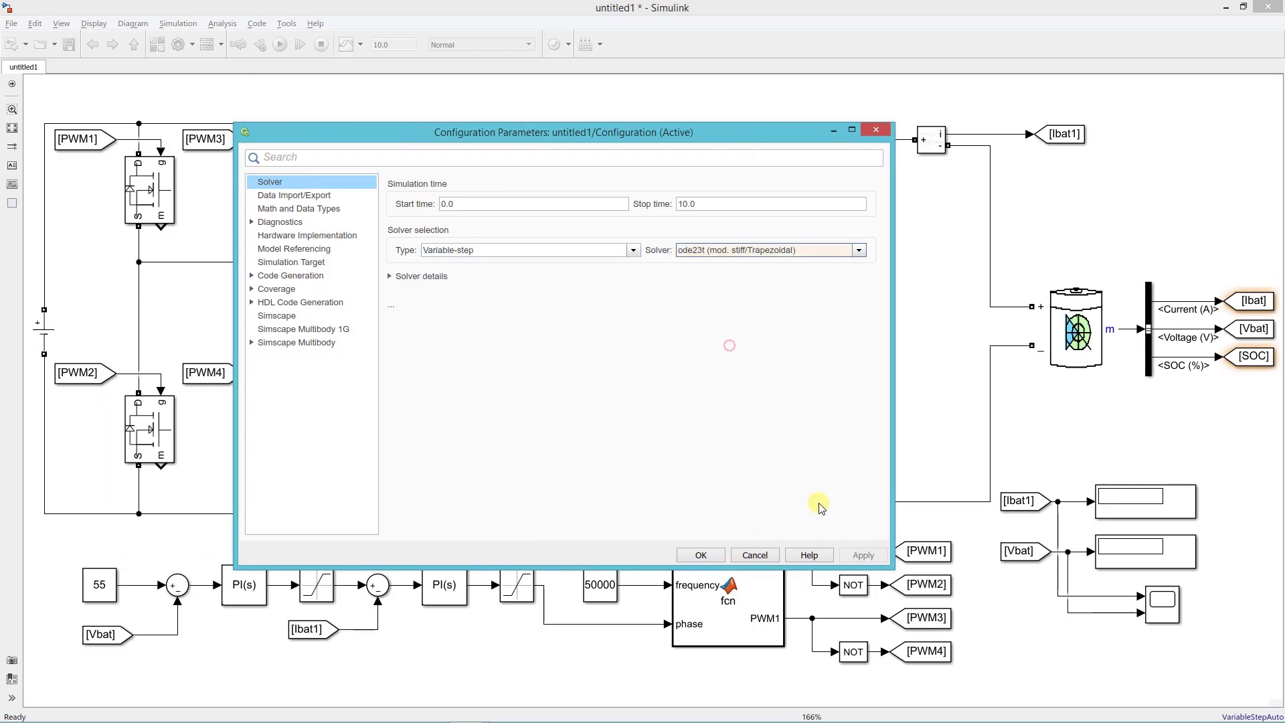
left_click(862, 554)
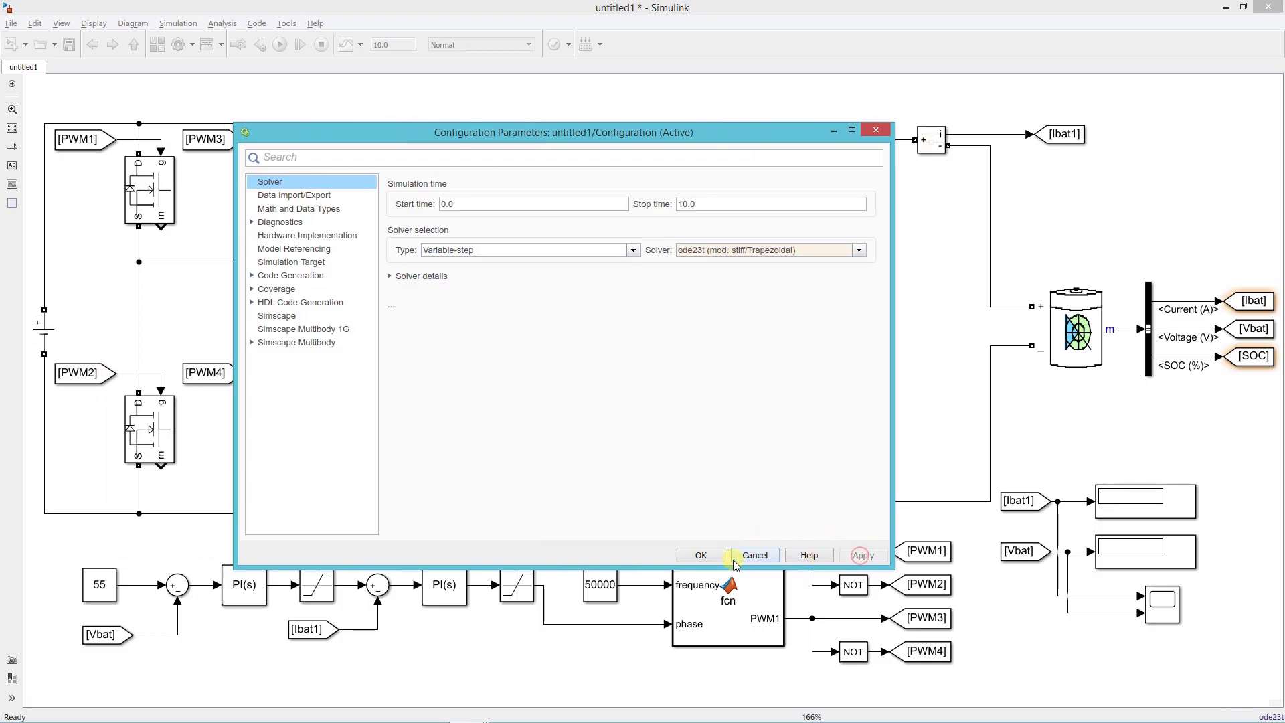
left_click(706, 556)
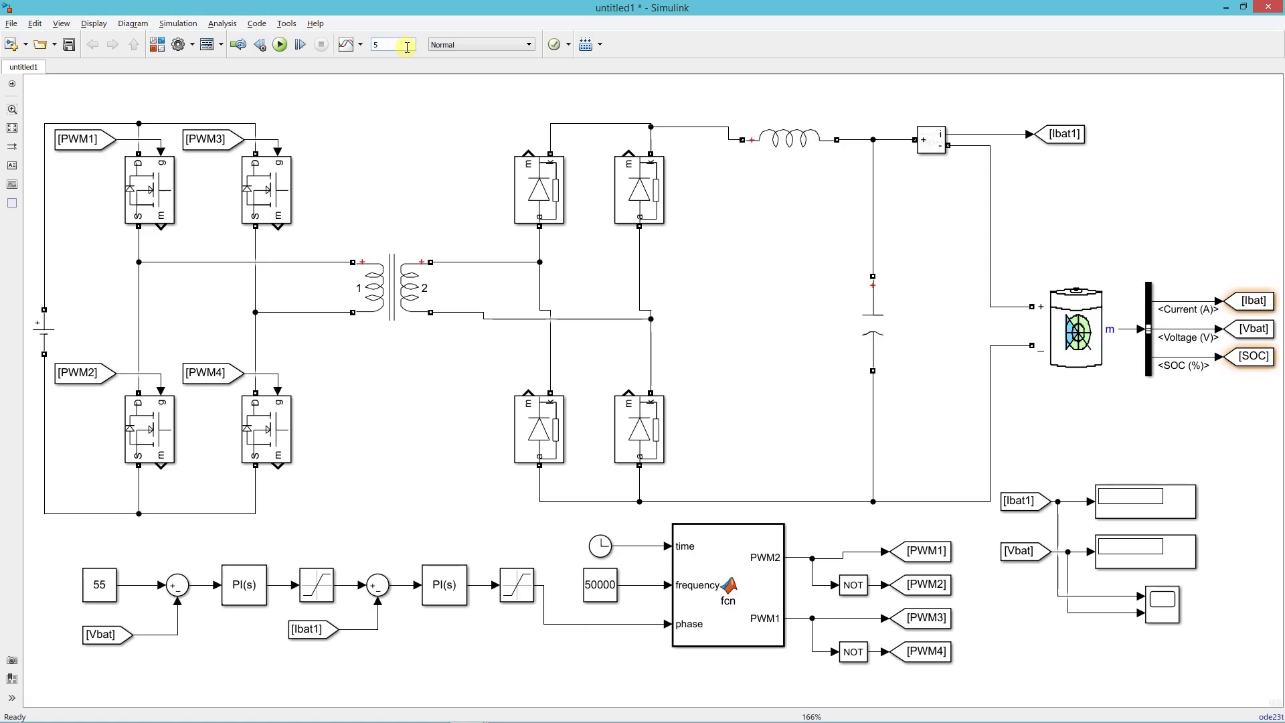
left_click(407, 46)
Quick-insert a powergui block onto the canvas.
double_click(402, 147)
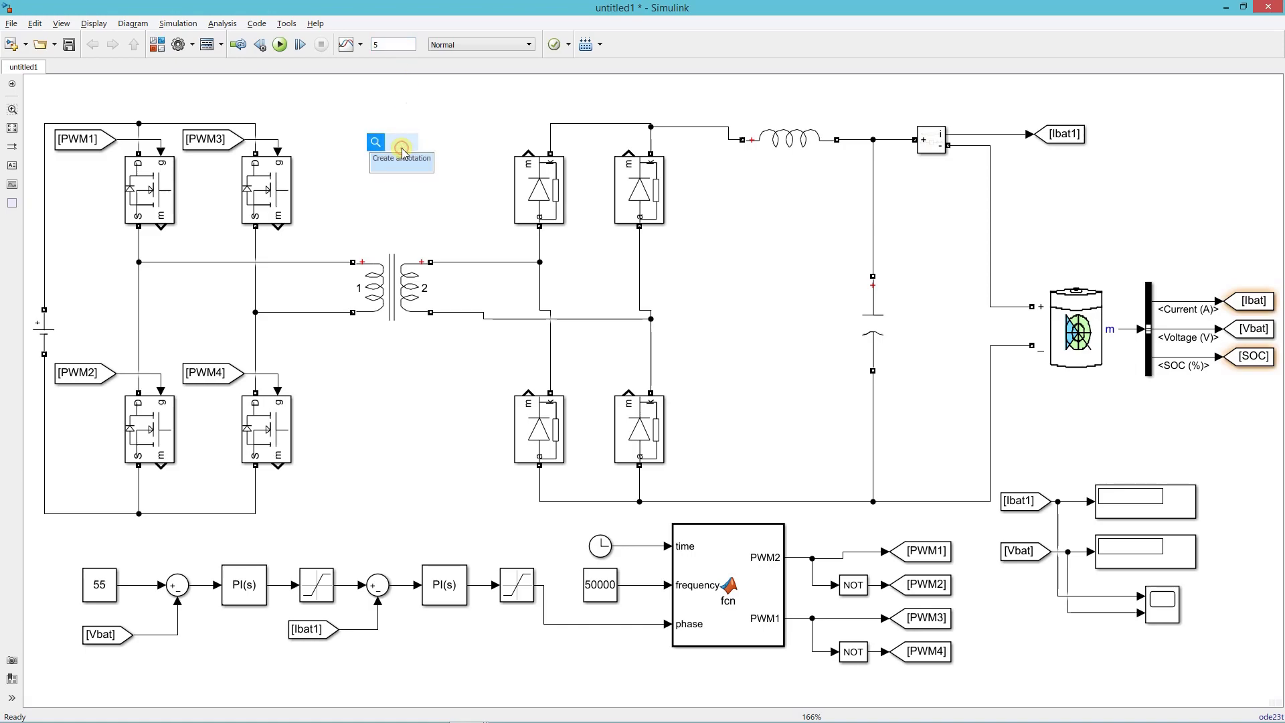
type("powergui")
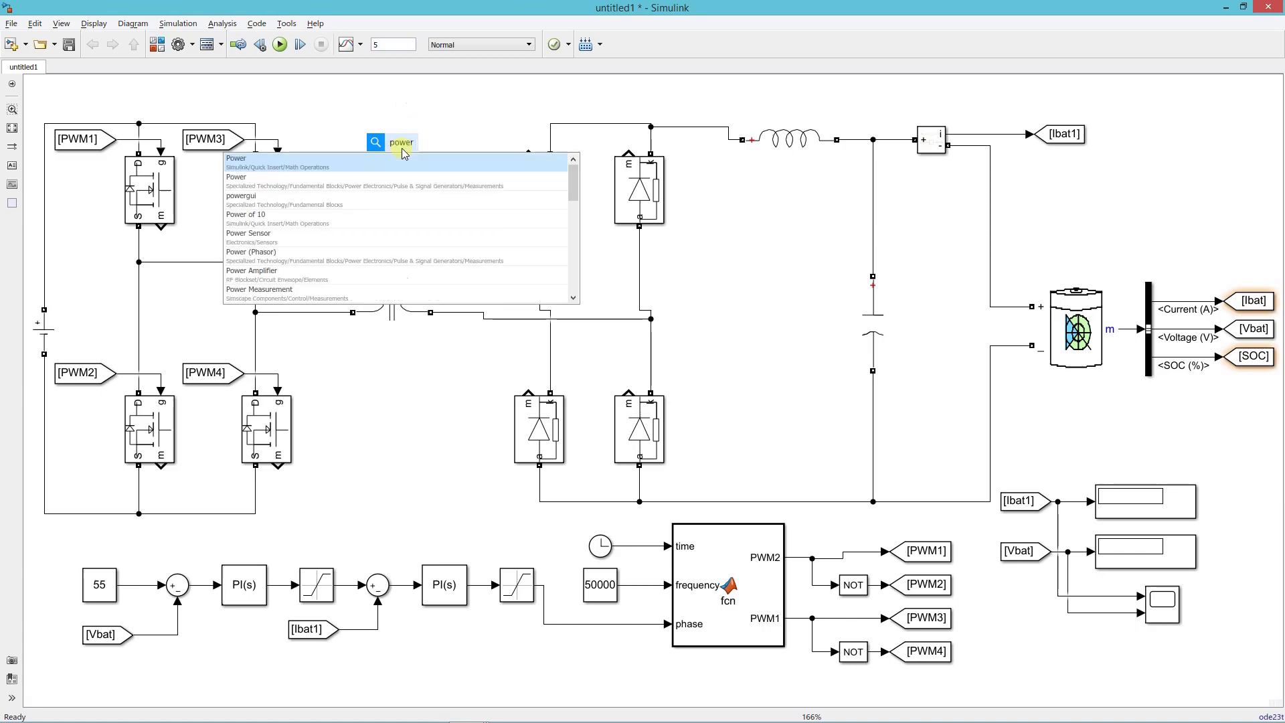
left_click(402, 164)
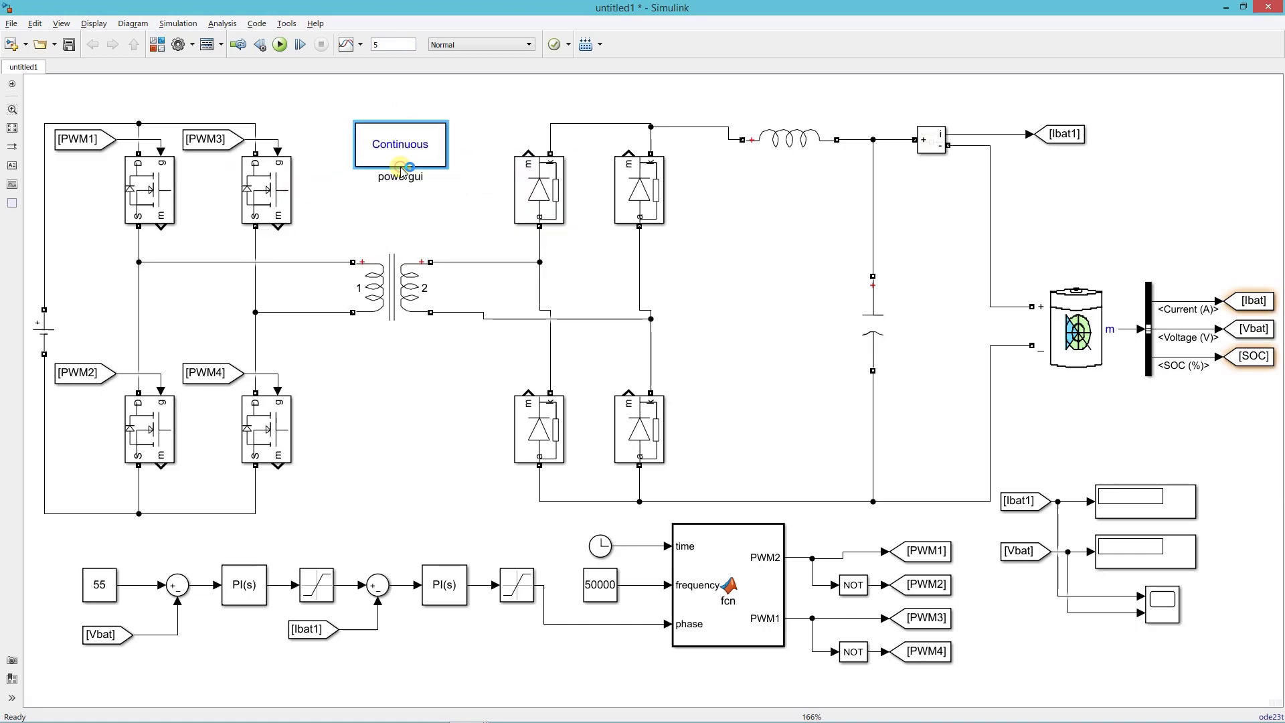
Set powergui to Discrete simulation with a 1e-7 s sample time.
double_click(400, 176)
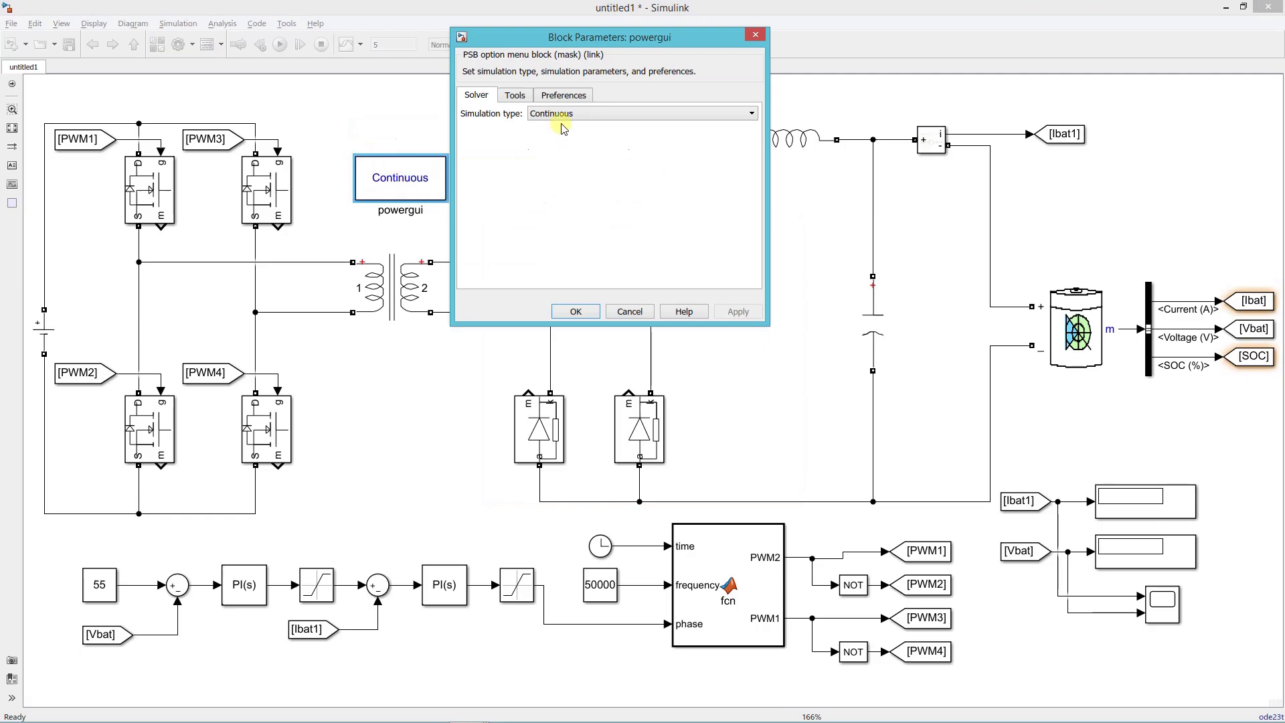
left_click(561, 114)
left_click(560, 139)
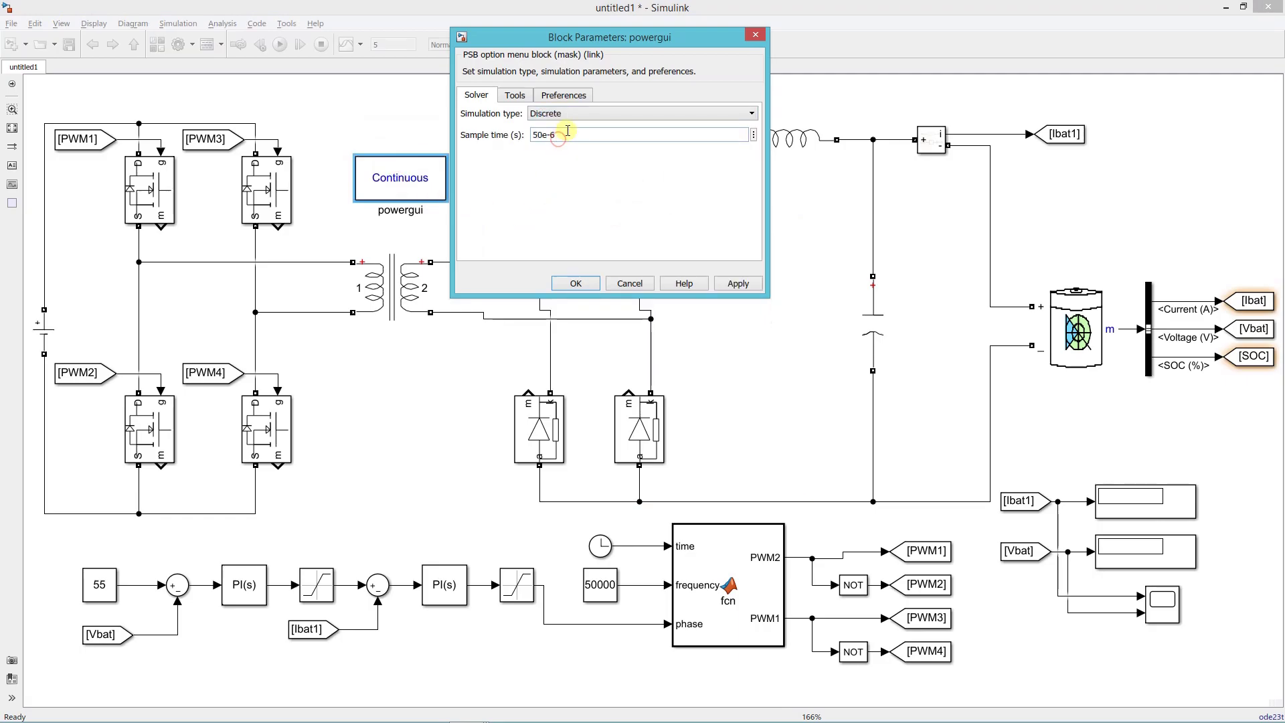
type("1e-7")
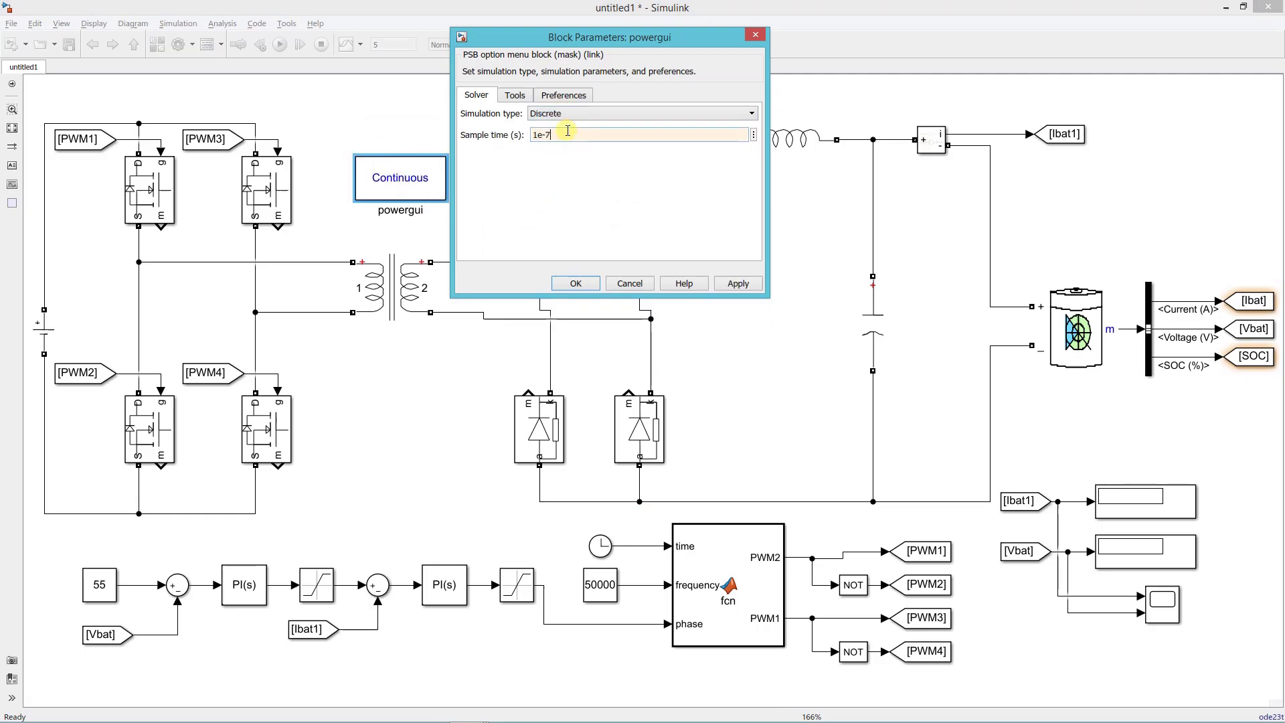
left_click(576, 283)
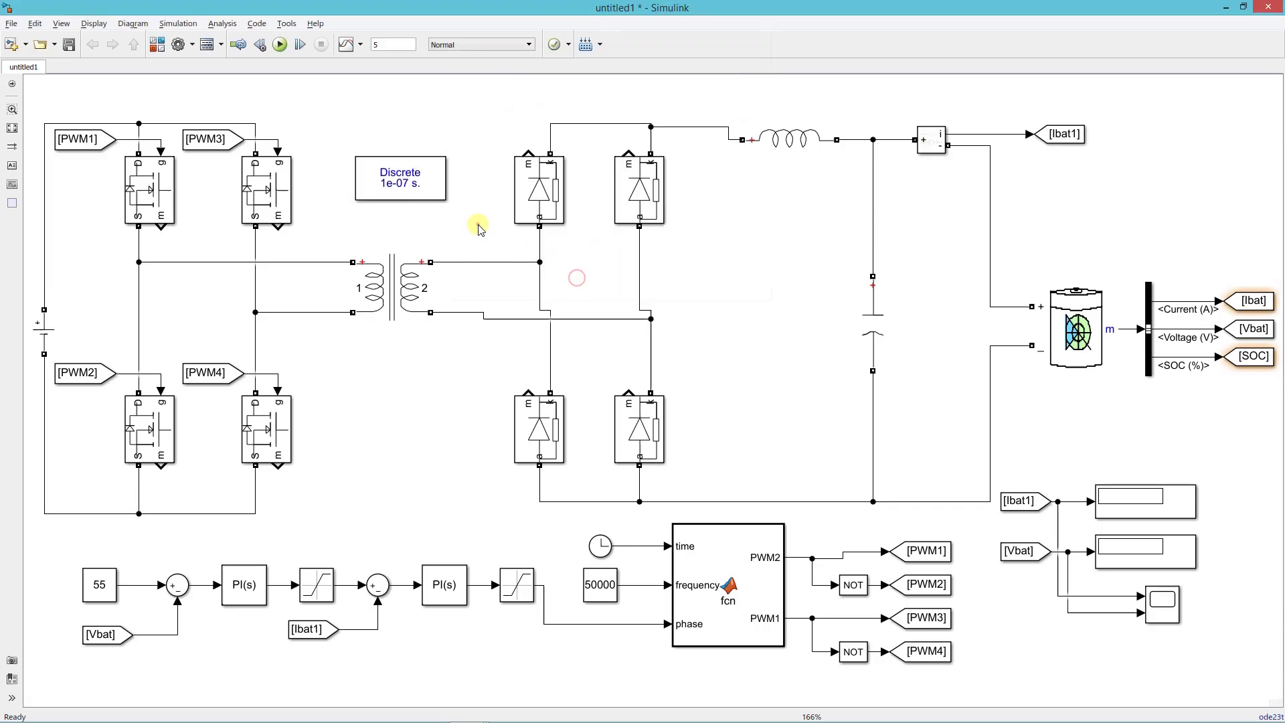
Place a Voltage Measurement block by the transformer primary and wire its + input.
double_click(370, 379)
type("vol")
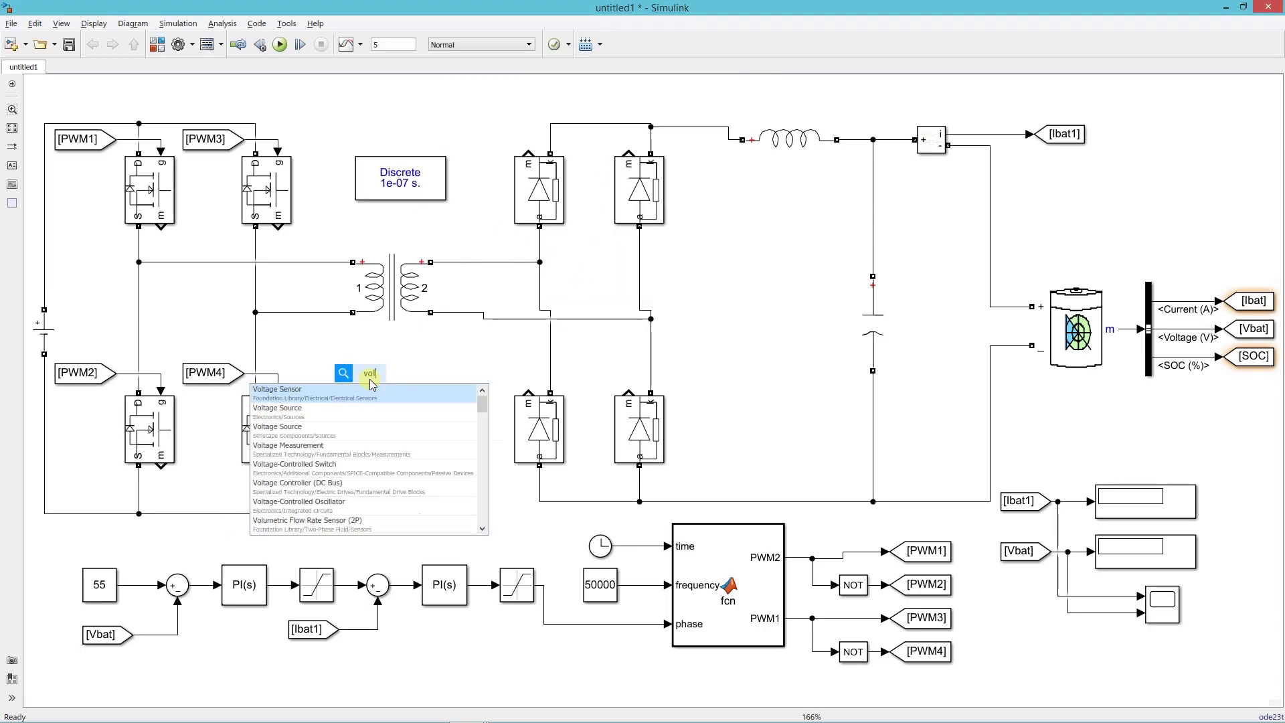
type("tage meas")
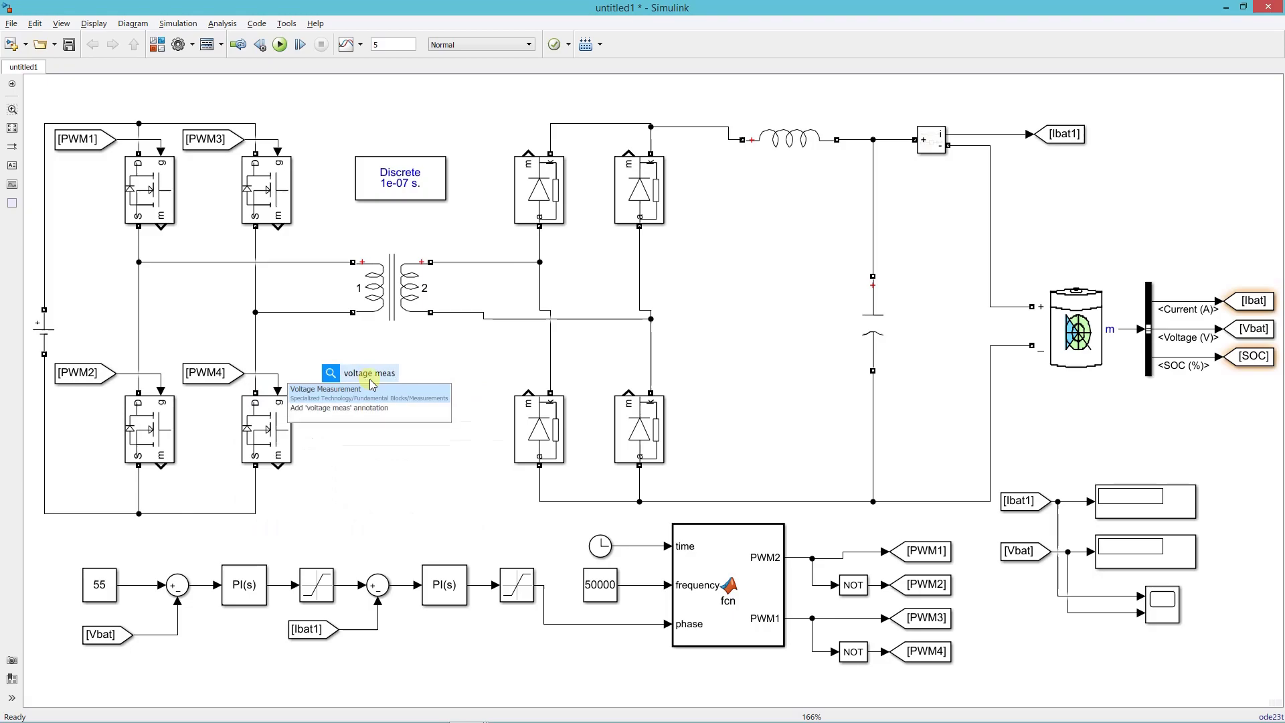
left_click(365, 390)
left_click_drag(364, 373, 325, 263)
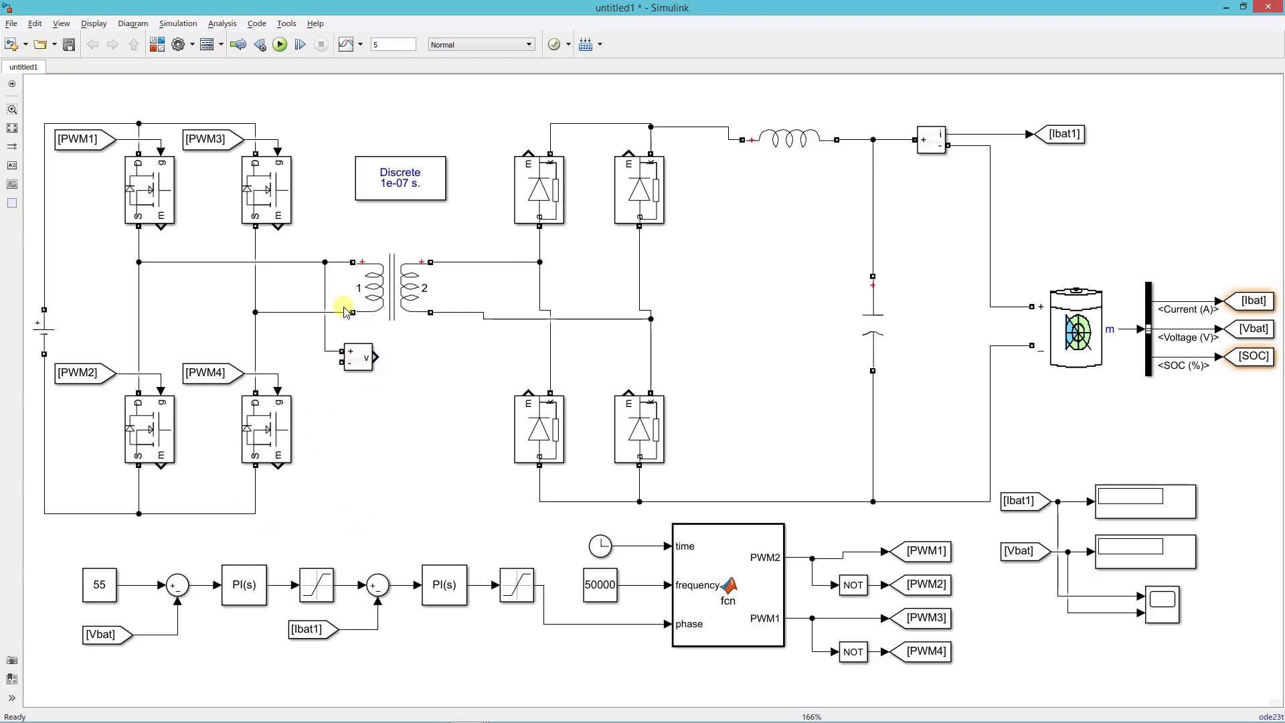
left_click_drag(342, 362, 295, 312)
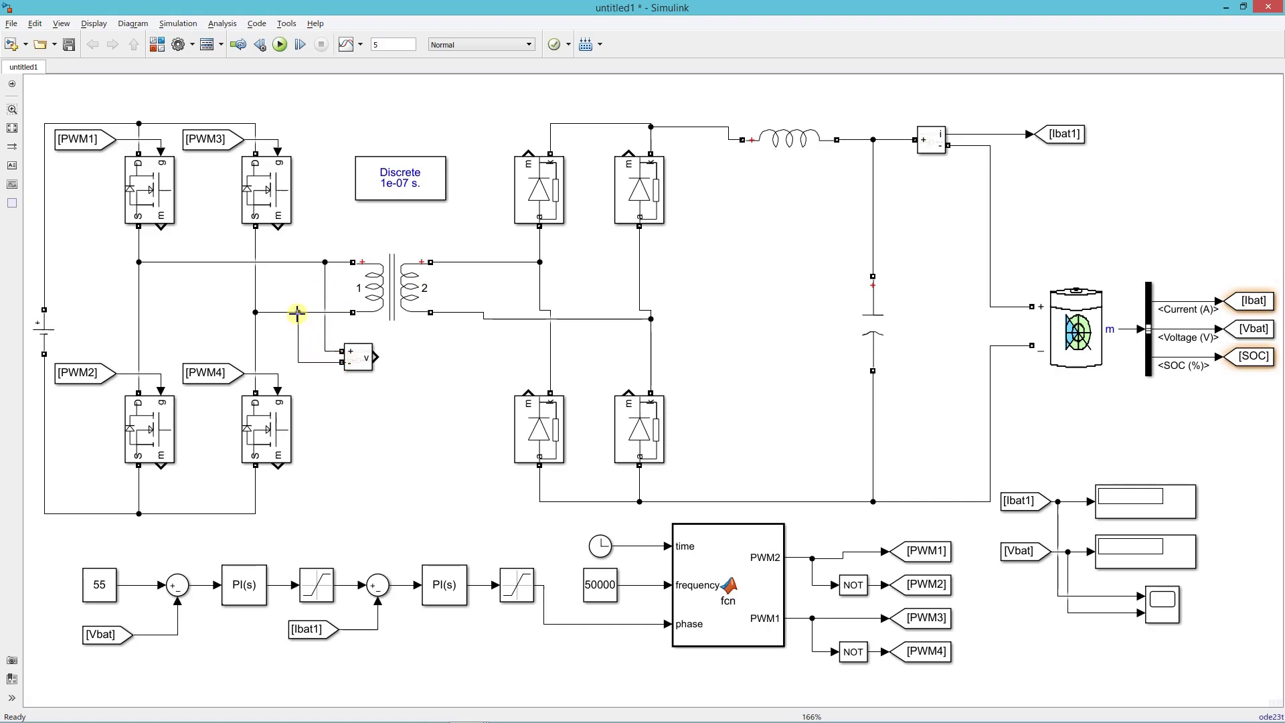
Finish the − wire and connect a new Scope to the voltage sensor output.
double_click(395, 409)
type("scope")
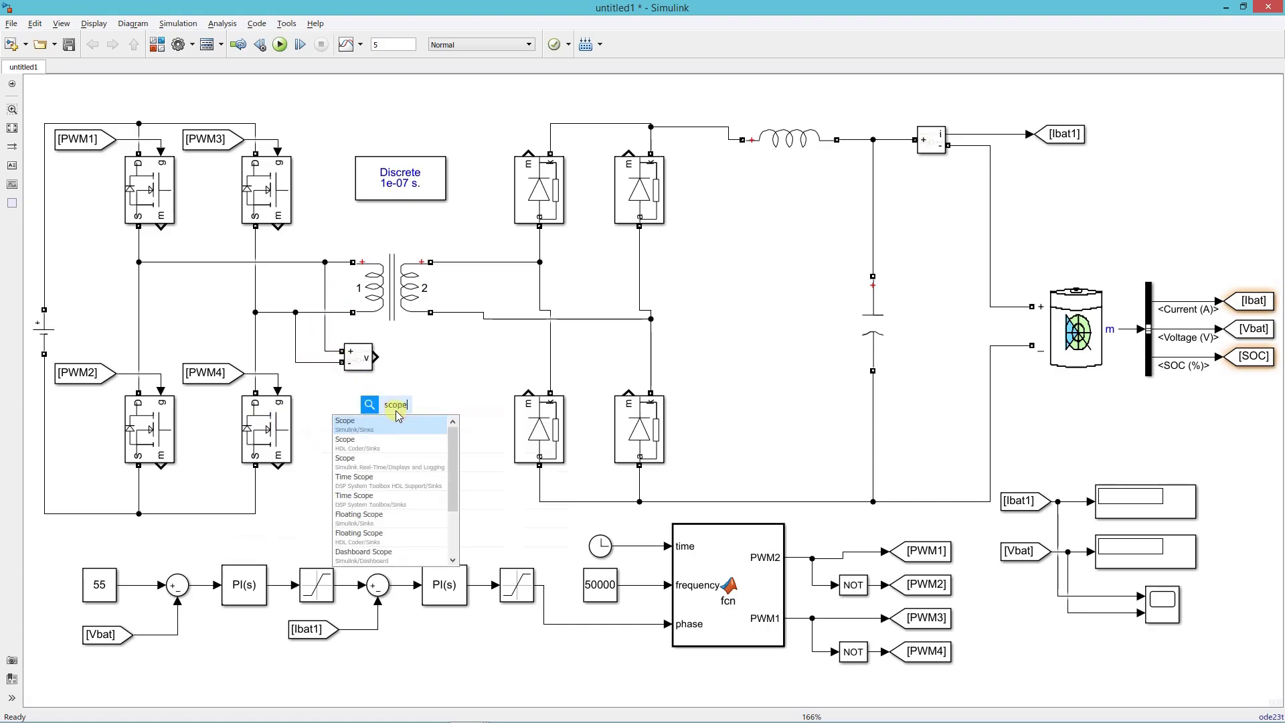
left_click(402, 417)
left_click_drag(396, 416, 427, 362)
left_click(496, 377)
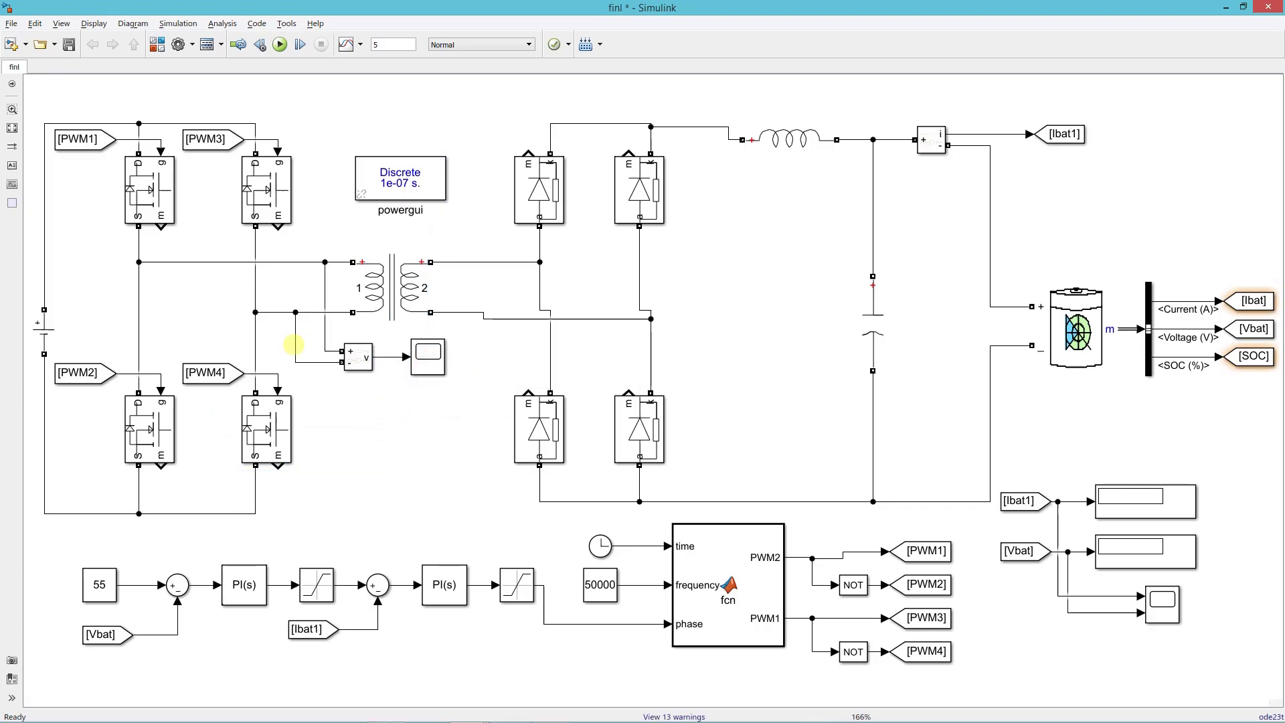
Set the DC Voltage Source amplitude to 400 V.
double_click(45, 333)
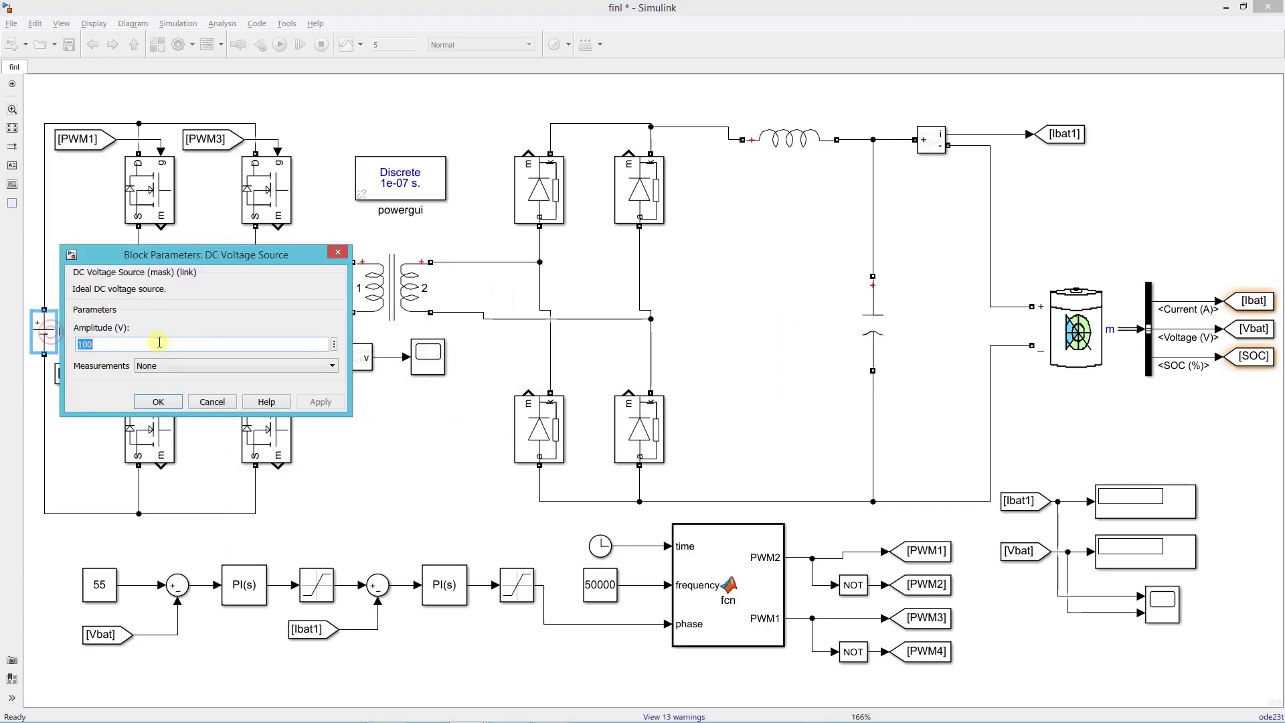
type("40")
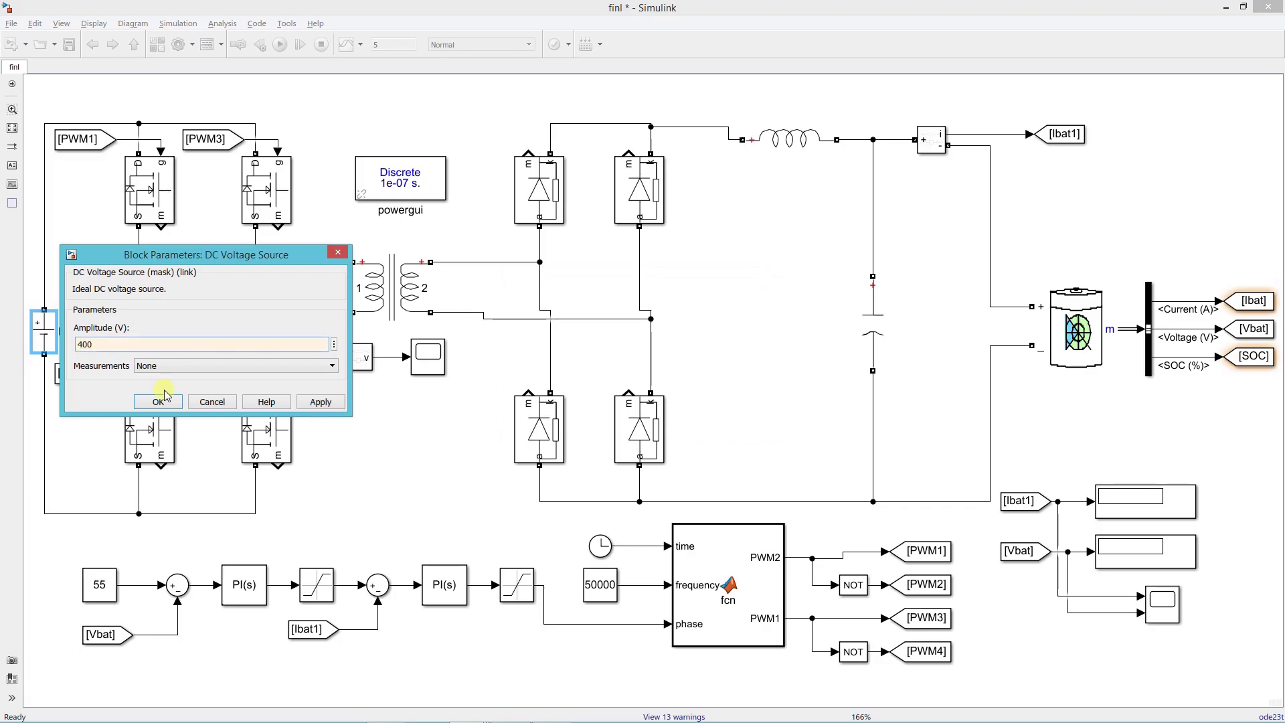
left_click(161, 400)
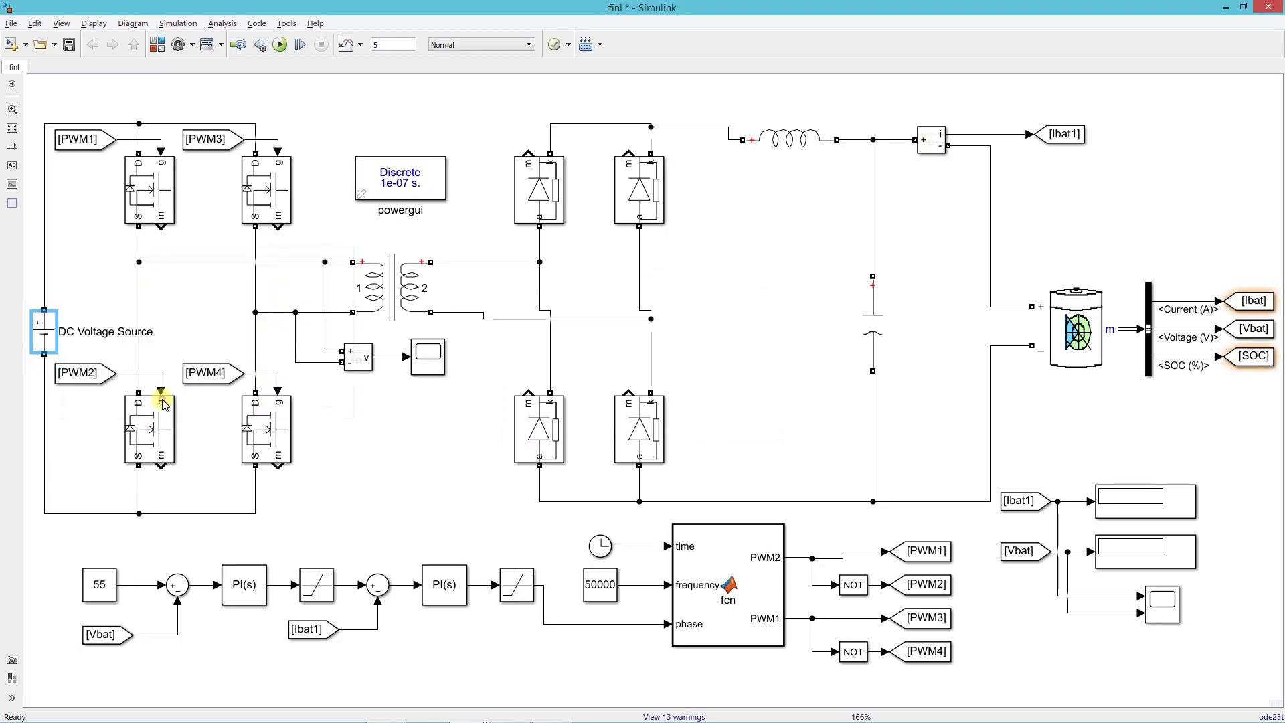
Run the simulation and zoom in to read about 34.62 A and 48.48 V.
left_click(300, 45)
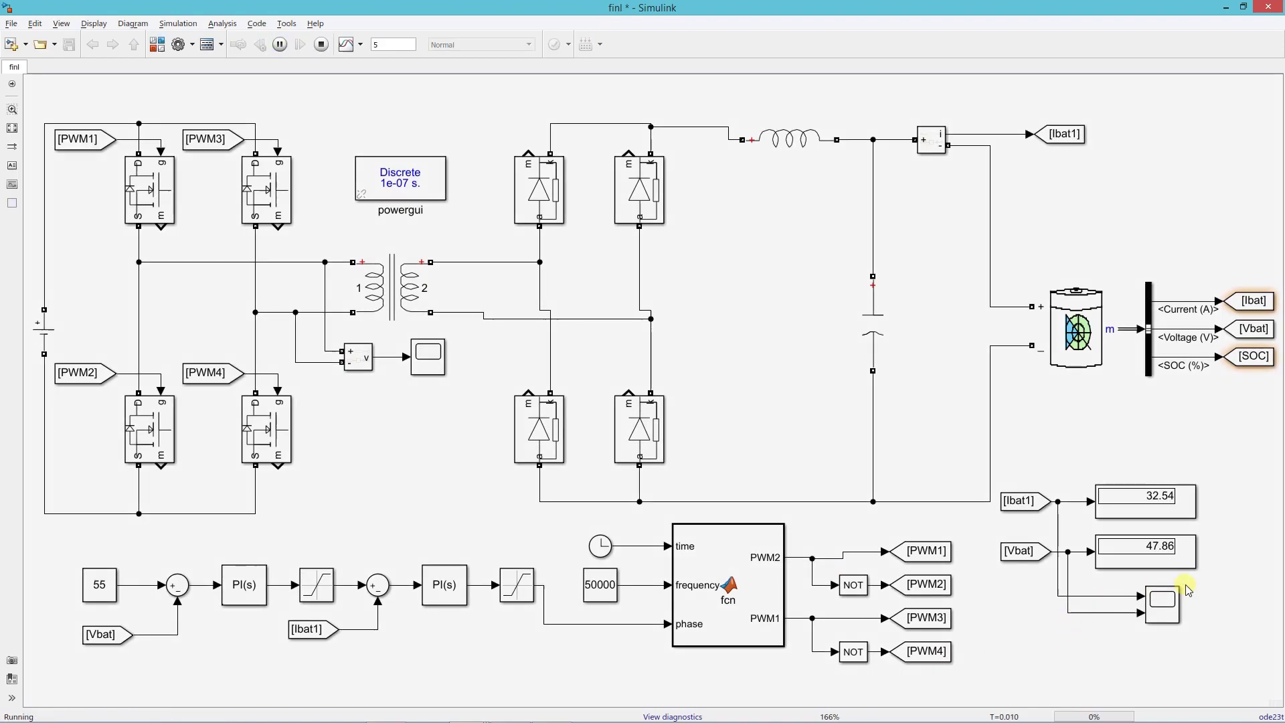
scroll(1204, 561, "up", 2)
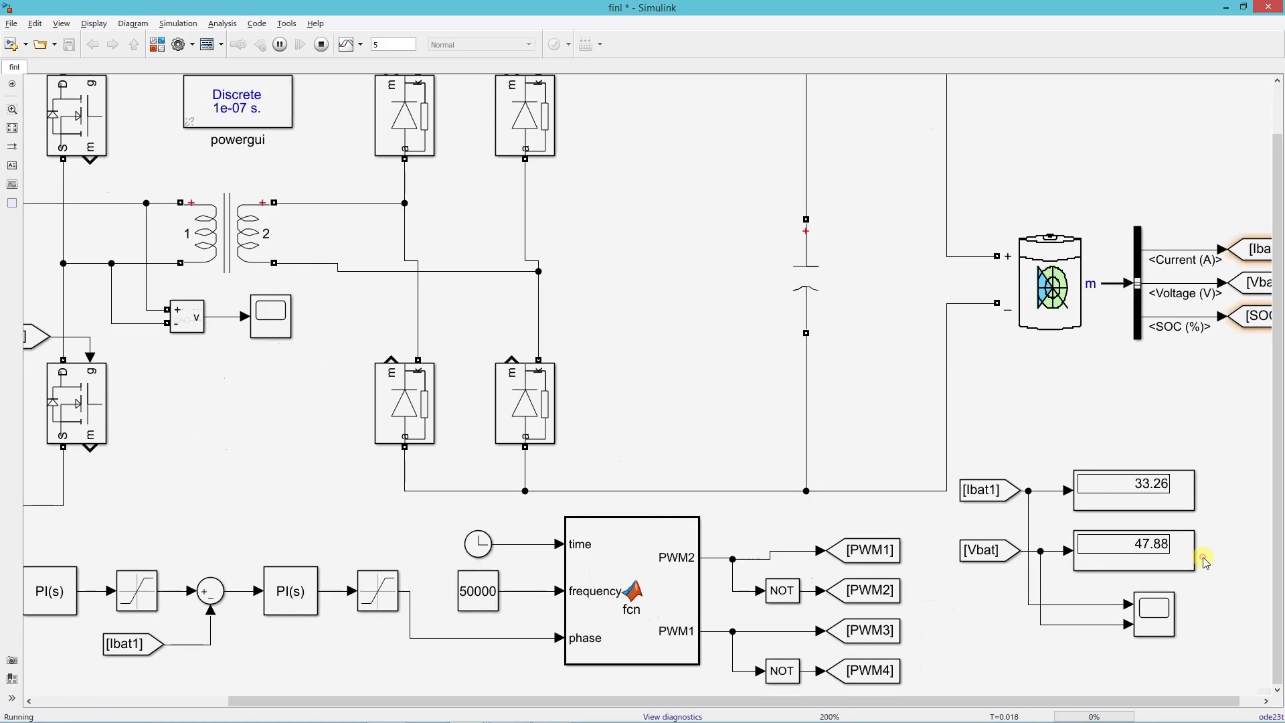
scroll(1203, 559, "up", 2)
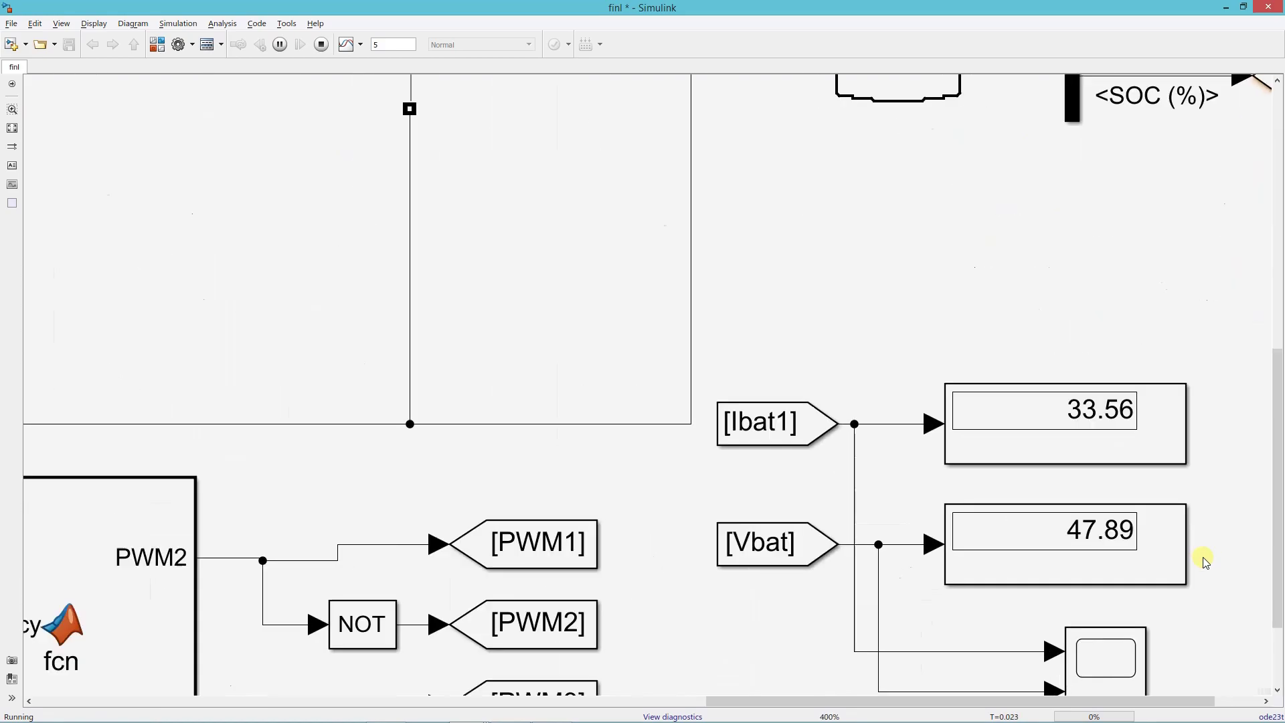
scroll(1203, 560, "up", 2)
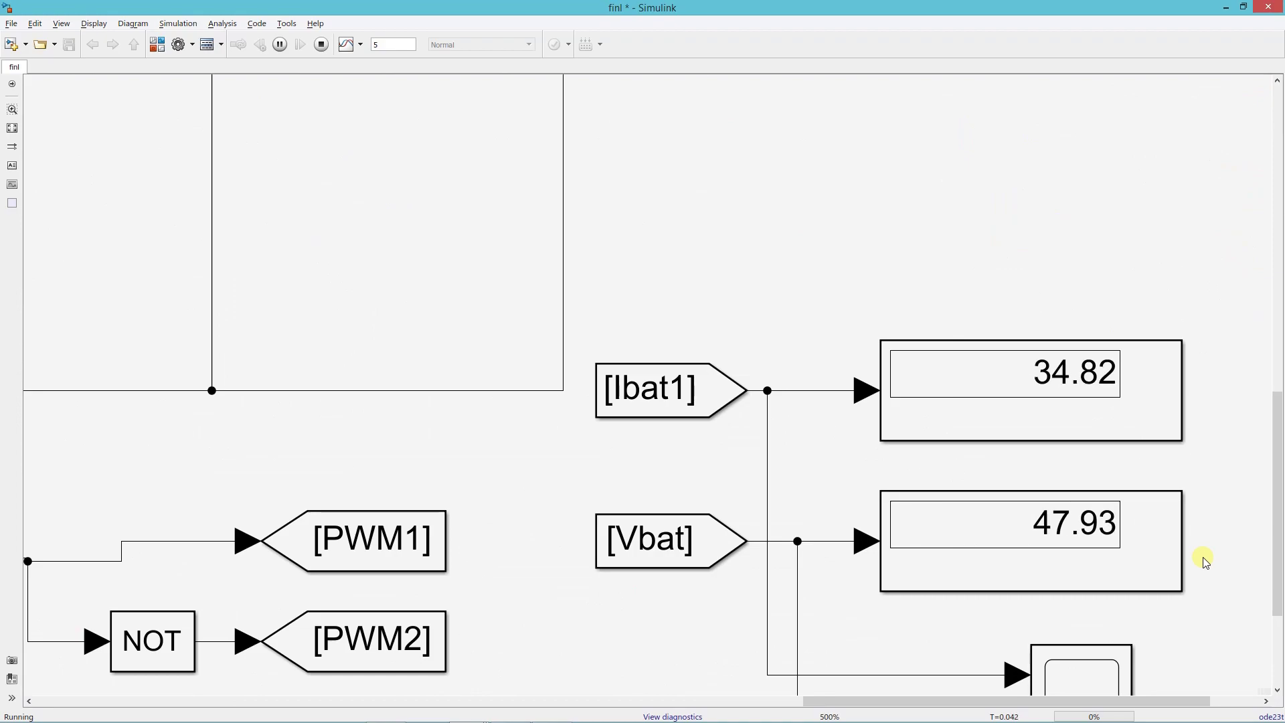
scroll(1203, 558, "up", 1)
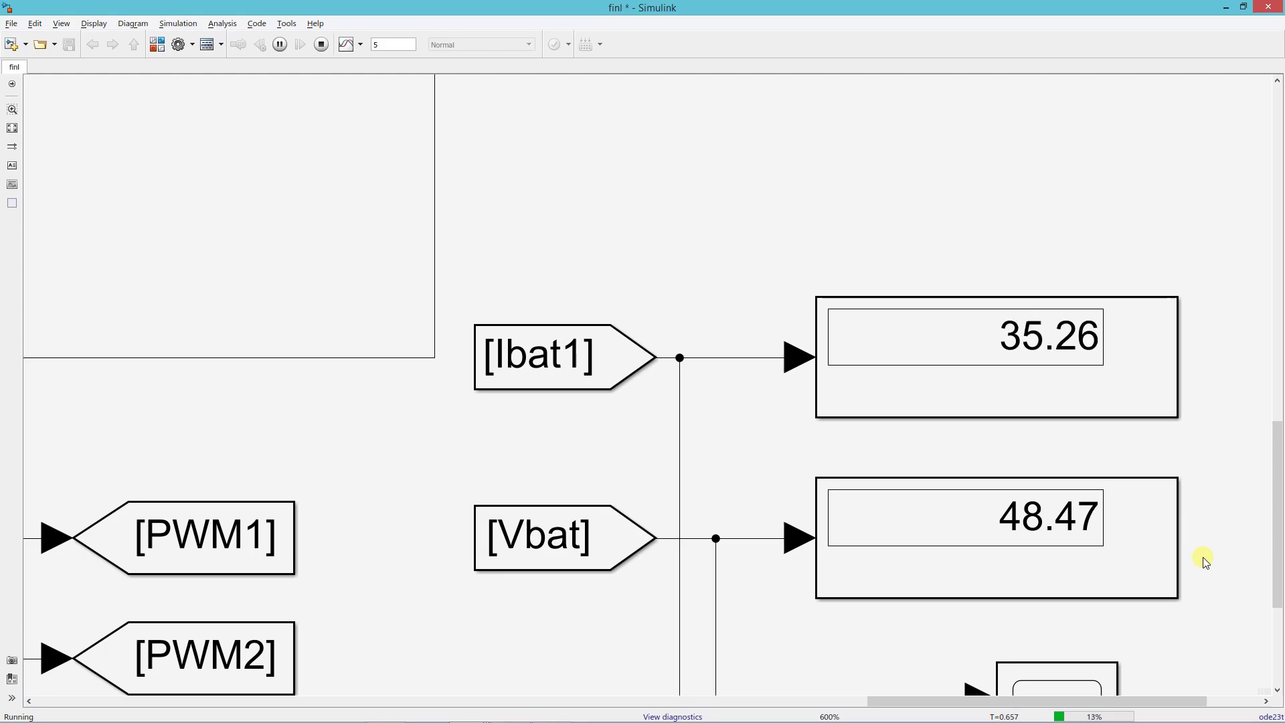
Stop the simulation and zoom into the battery current and voltage traces on Scope.
left_click(12, 127)
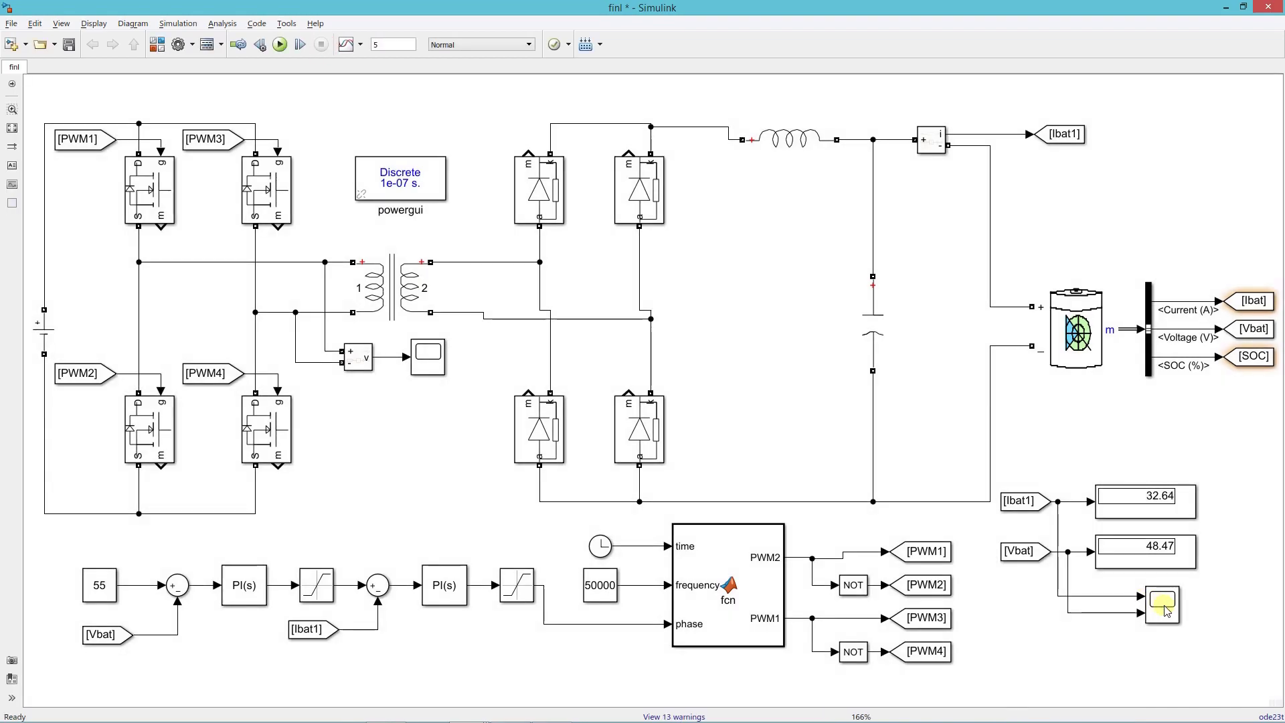
left_click(1165, 606)
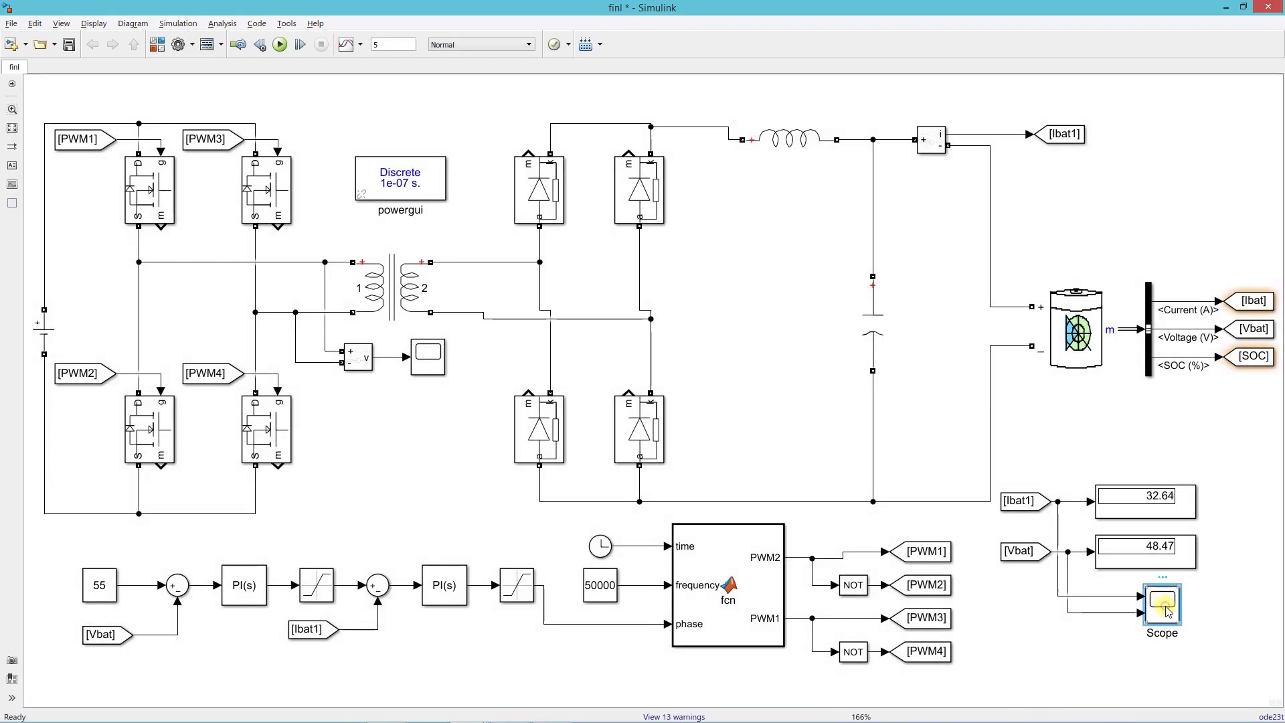
double_click(1164, 607)
key("ctrl+t")
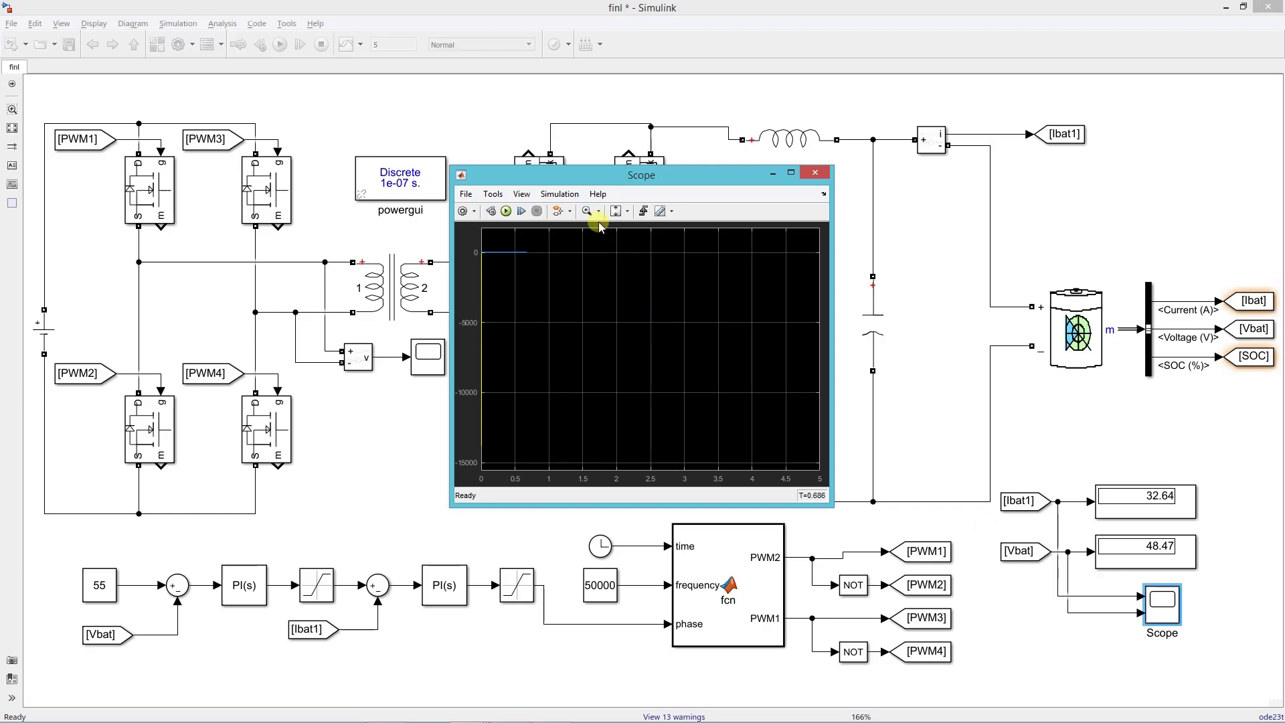
left_click(793, 173)
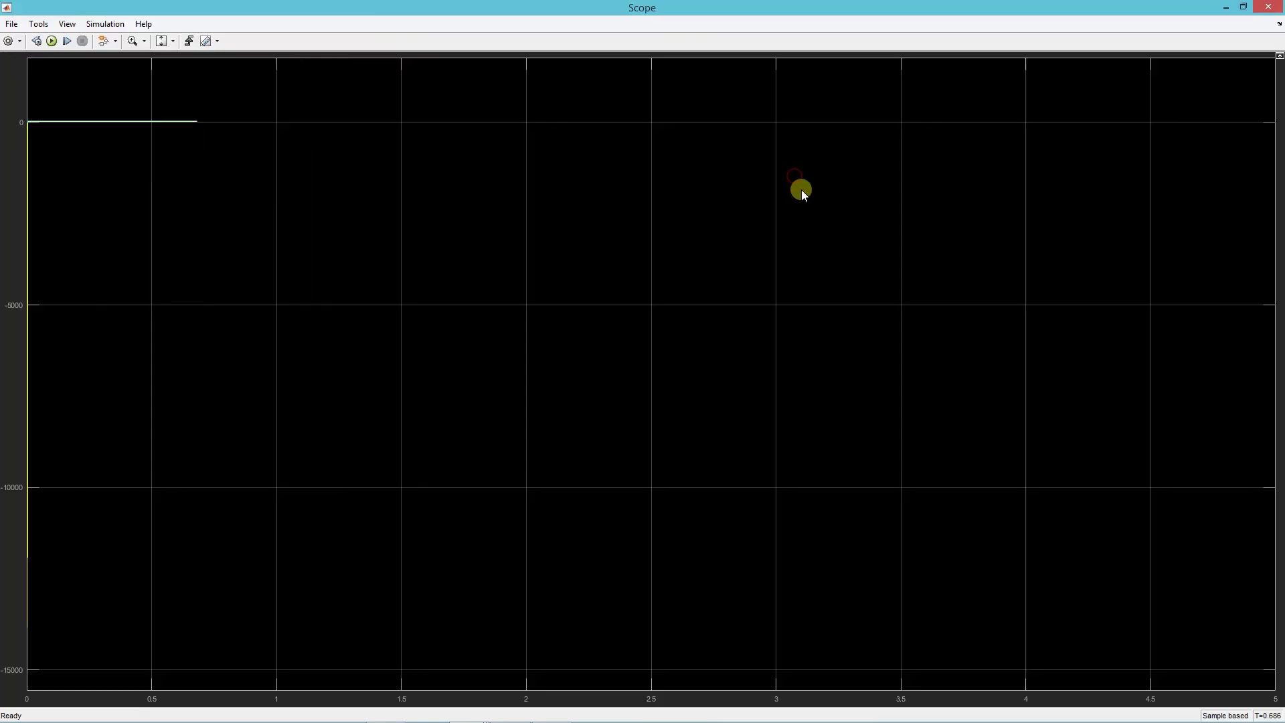
left_click(131, 41)
left_click_drag(40, 107, 191, 140)
left_click_drag(143, 221, 1173, 394)
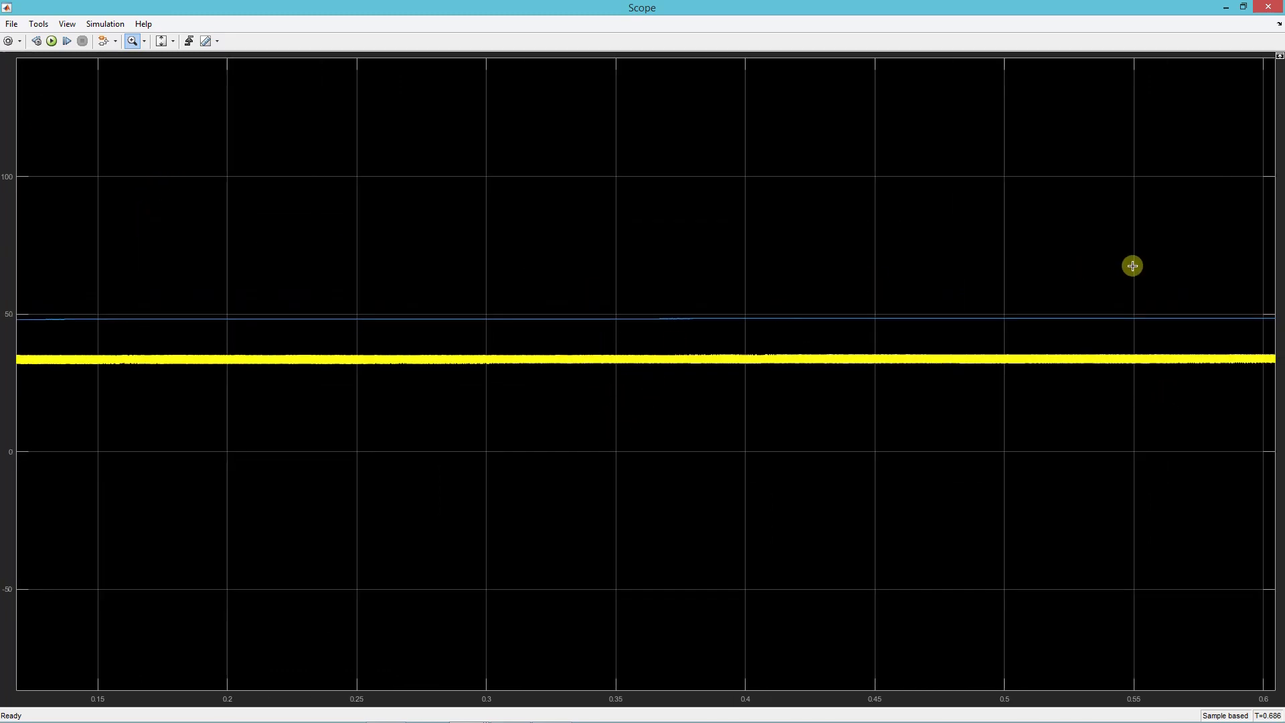
left_click(1266, 8)
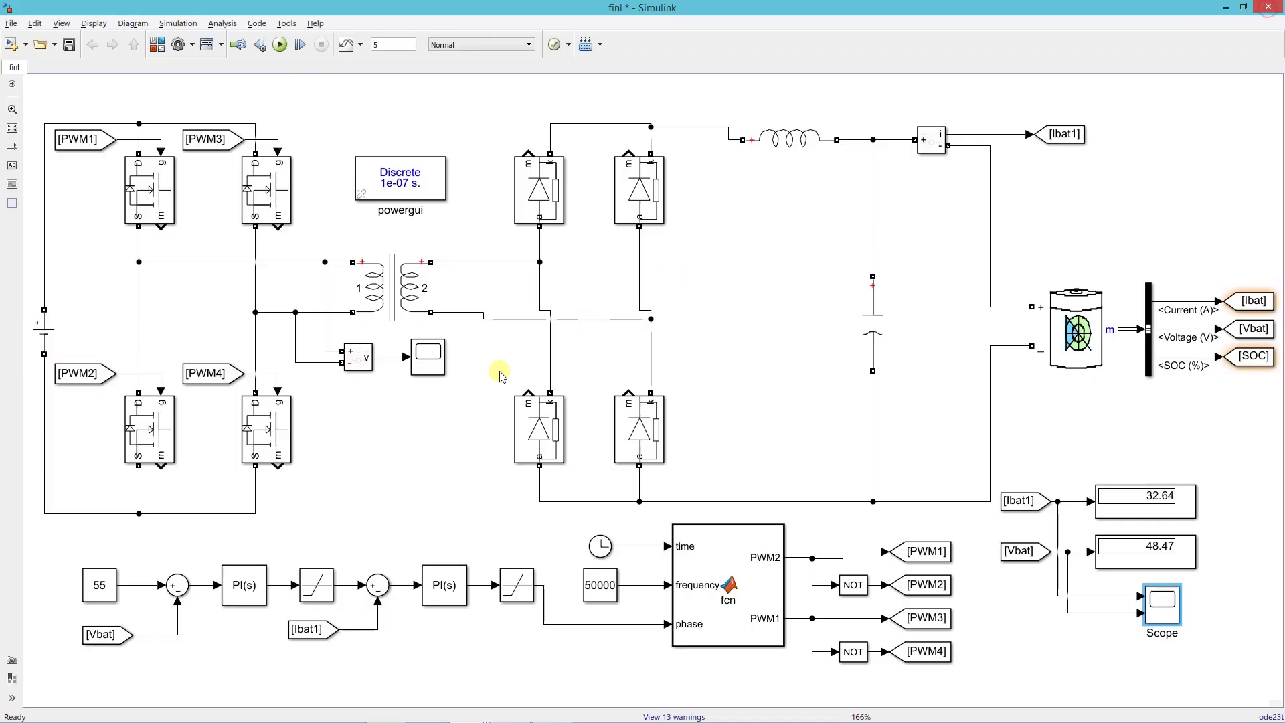
Maximize Scope1 and zoom its time axis to reveal the ±400 V square wave.
left_click(434, 365)
double_click(435, 366)
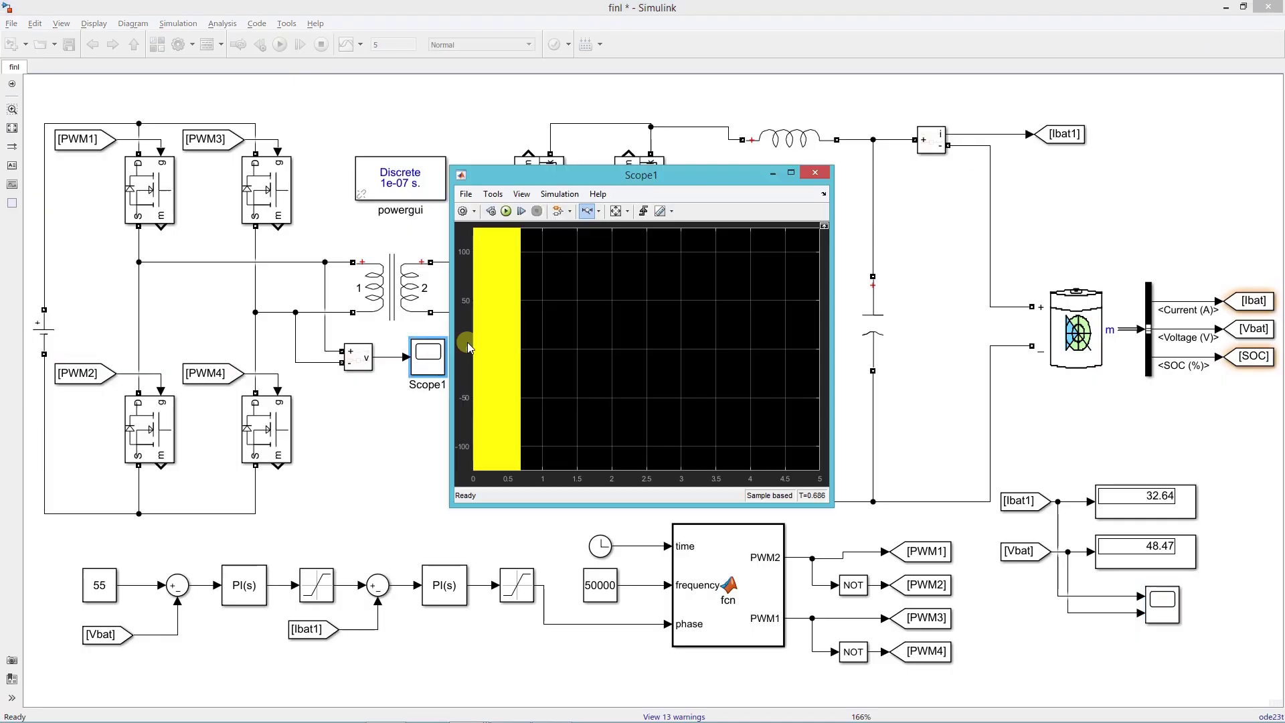
left_click(792, 173)
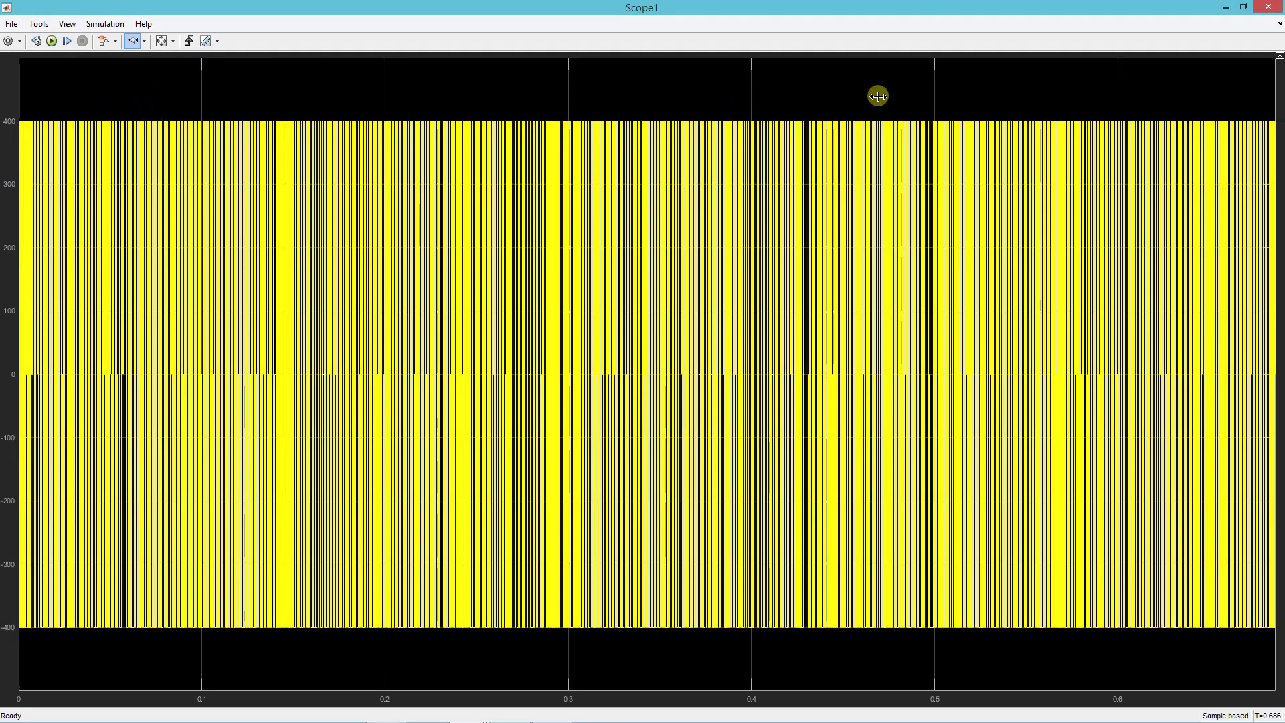
left_click_drag(886, 95, 1101, 95)
left_click_drag(769, 96, 1059, 96)
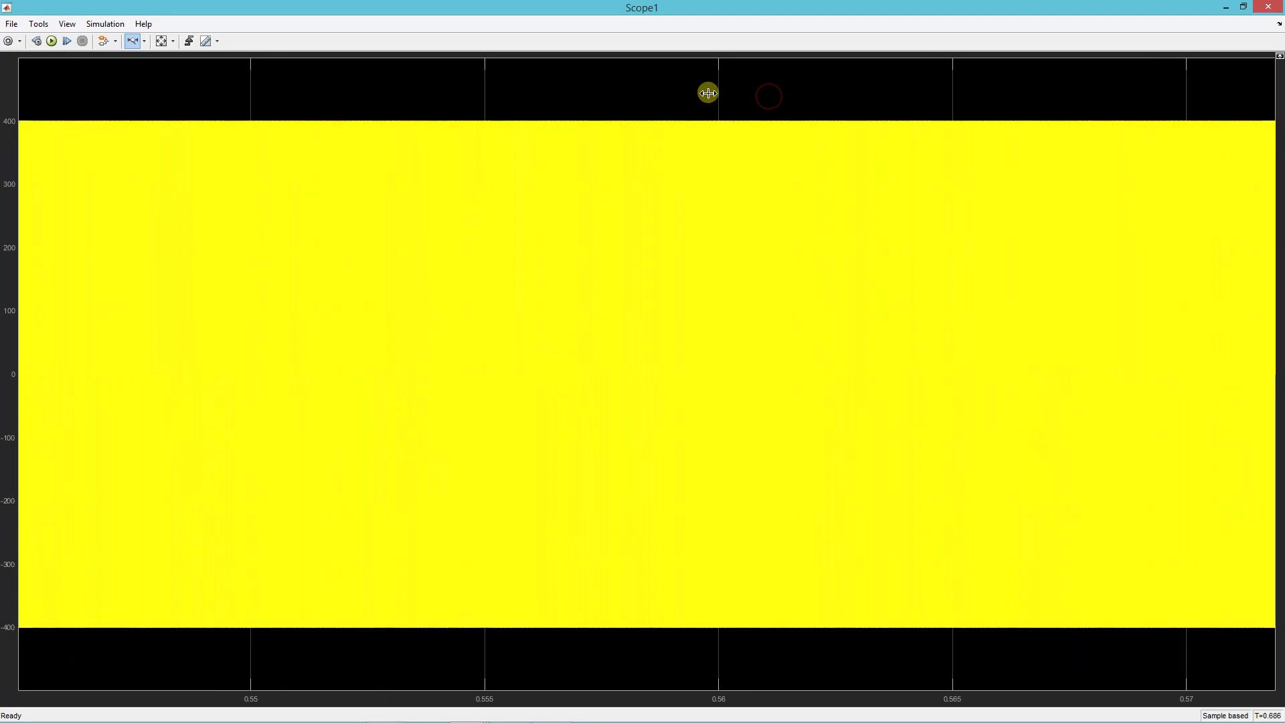
left_click_drag(694, 95, 933, 94)
left_click_drag(754, 94, 967, 94)
left_click_drag(667, 92, 1012, 91)
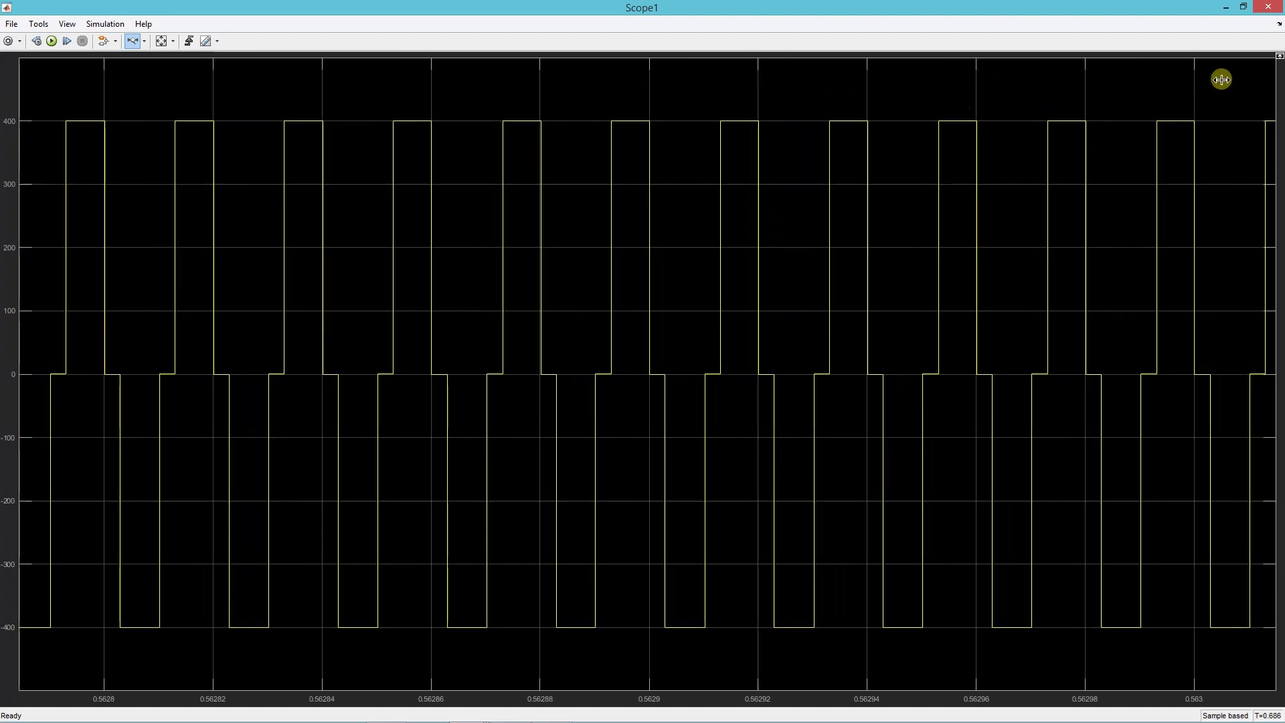
Set the Battery block's initial state of charge to 95%.
left_click(1267, 7)
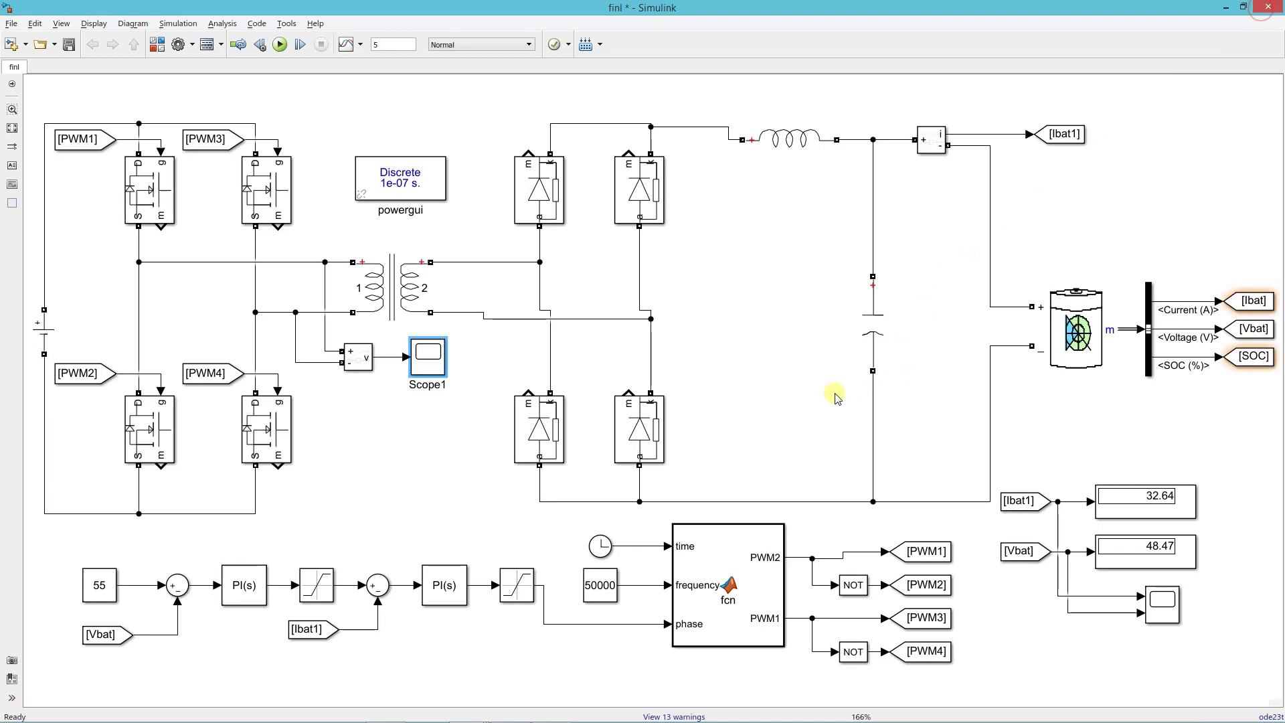
double_click(1076, 328)
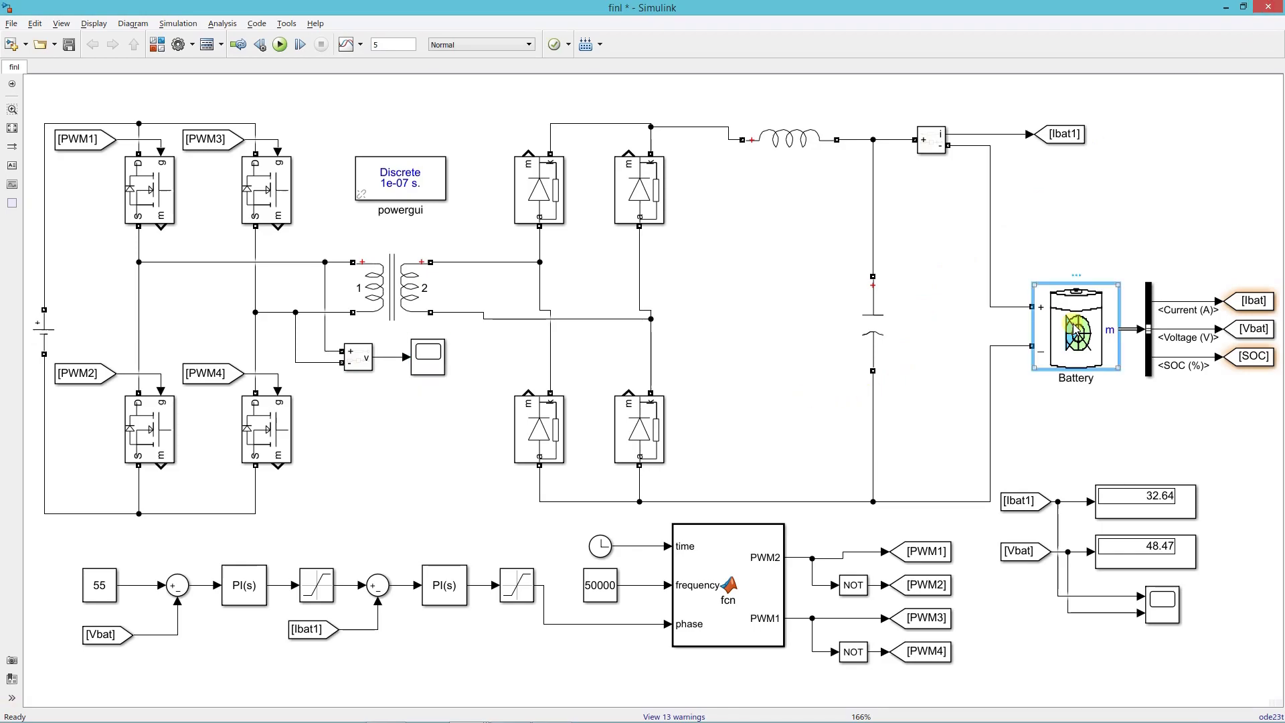
type("95")
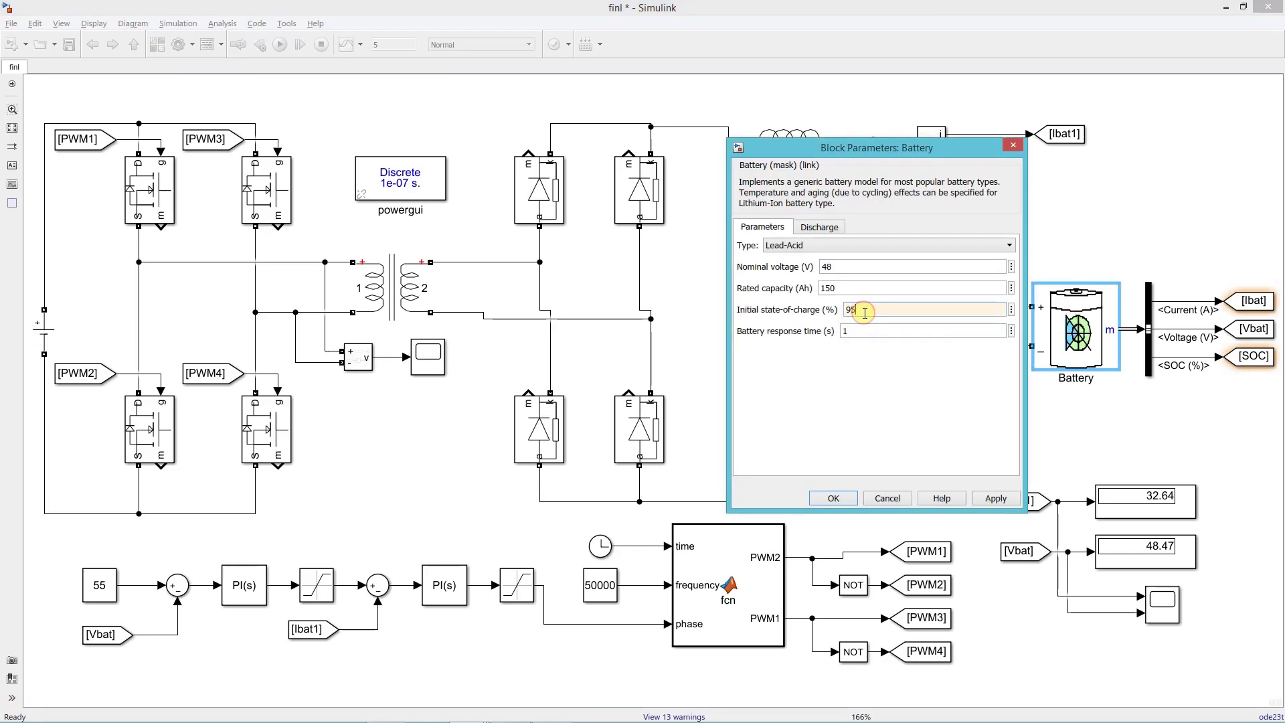
left_click(833, 497)
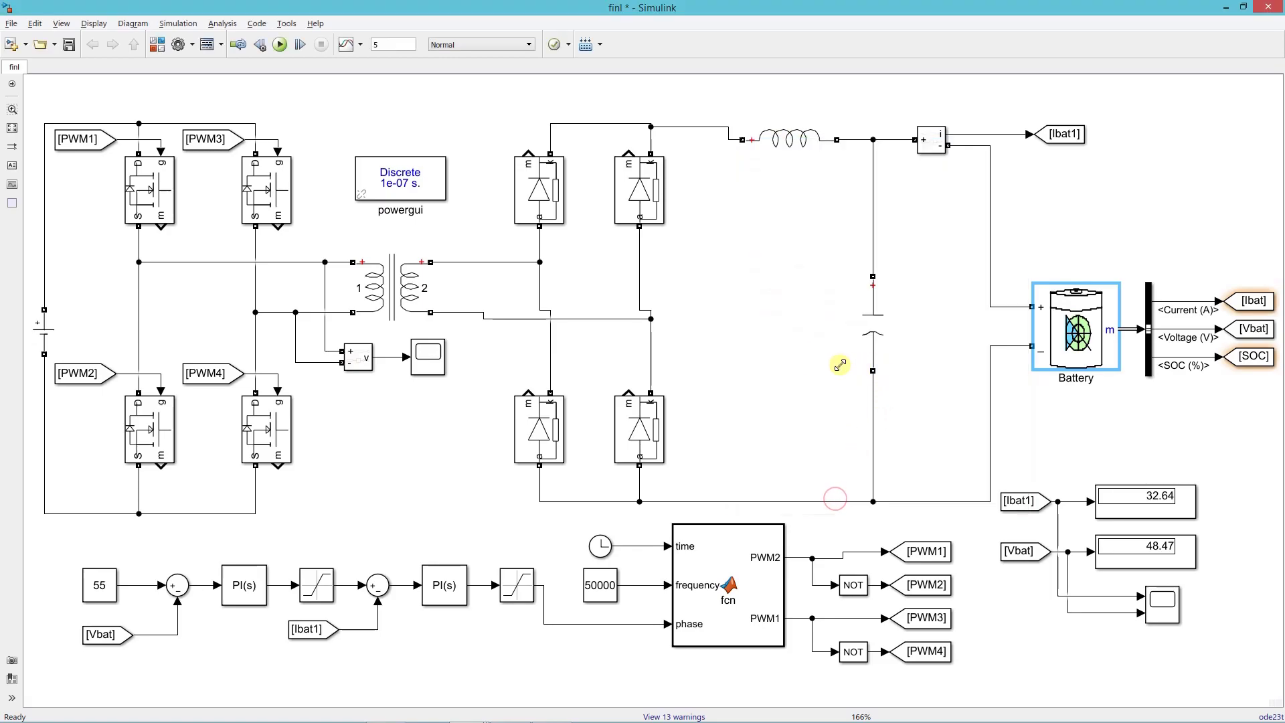
left_click(806, 357)
Run the simulation and zoom in on displays reading about 32.18 A and 49.64 V.
left_click(279, 44)
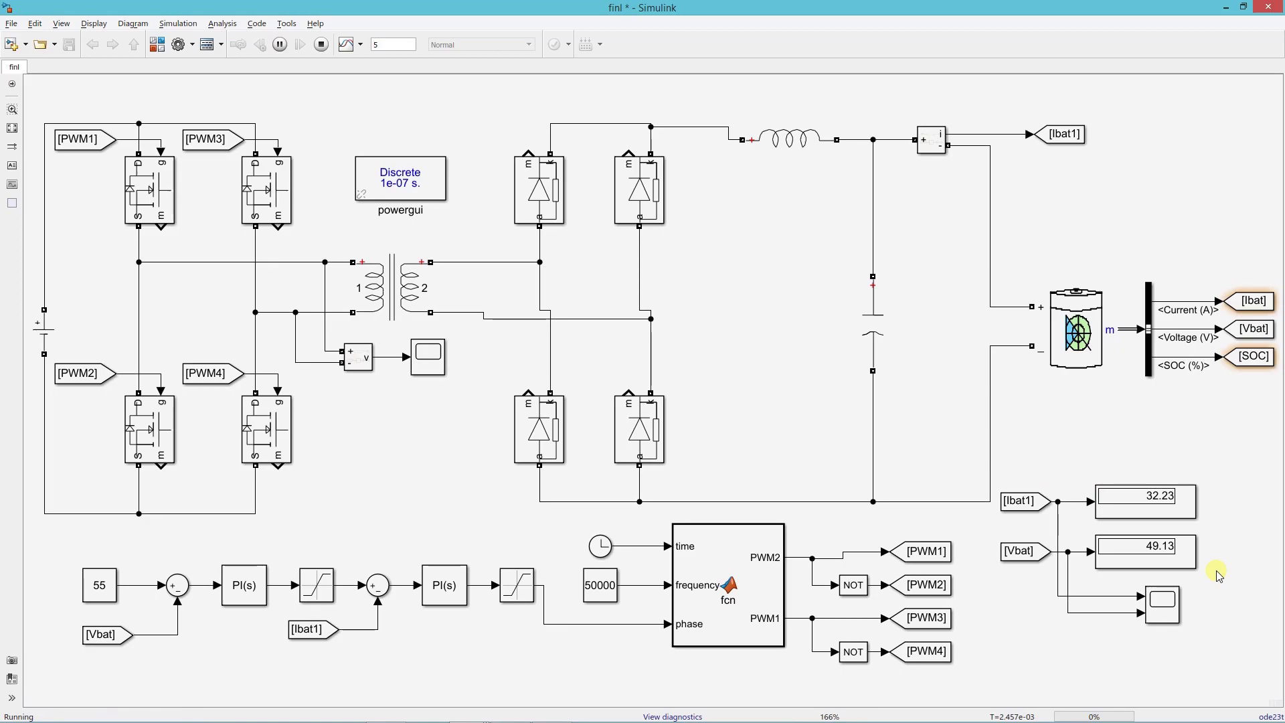
scroll(1218, 575, "up", 1)
scroll(1218, 576, "up", 4)
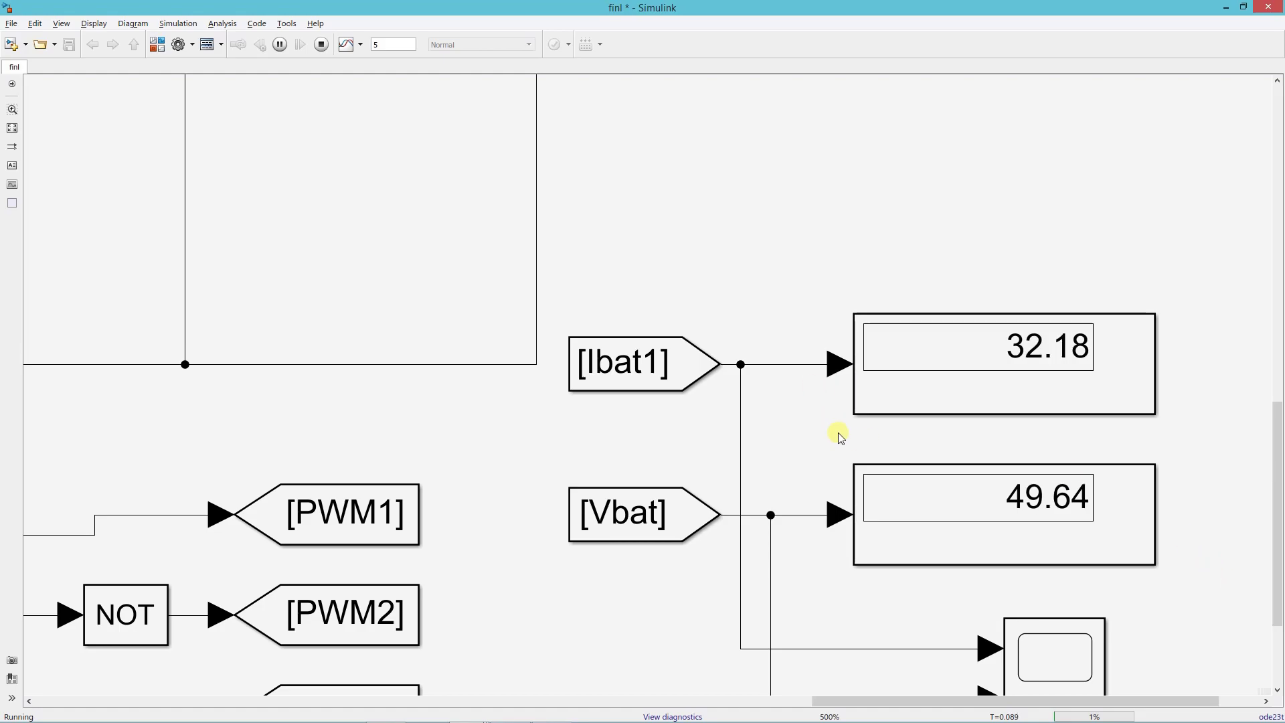
key("space")
double_click(1162, 603)
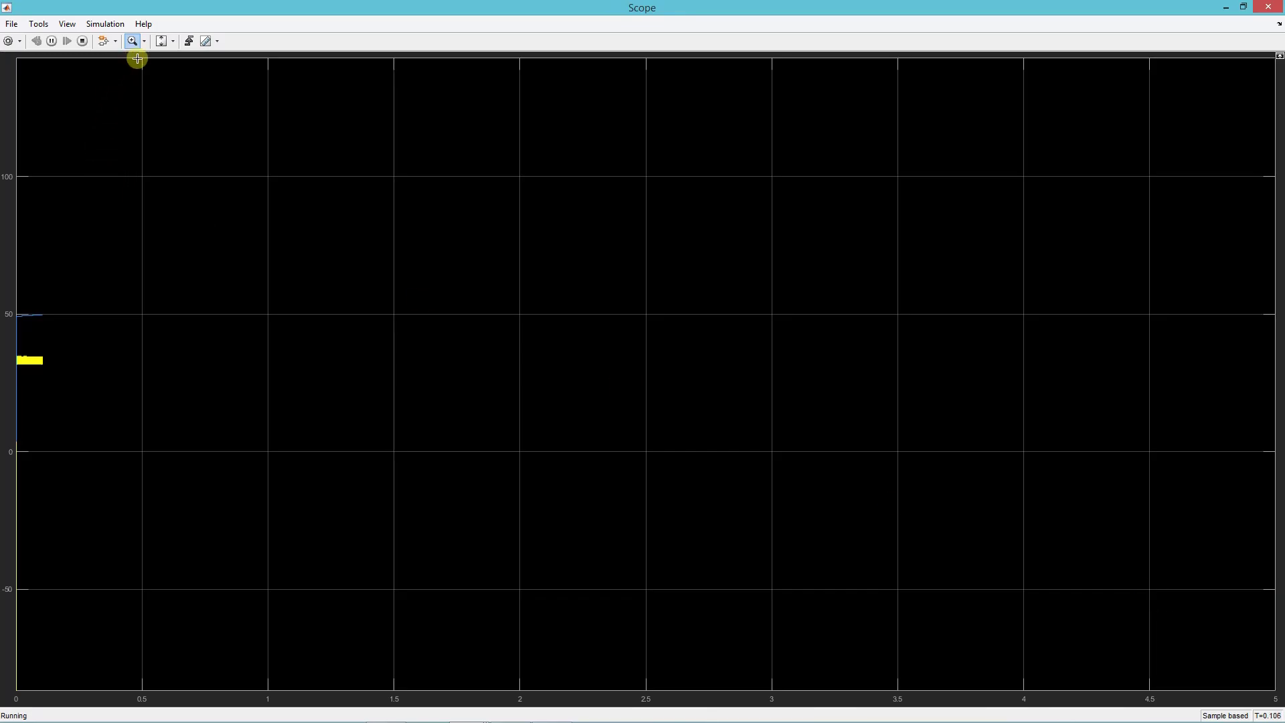
mouse_move(99, 425)
left_mouse_down()
mouse_move(20, 326)
mouse_move(2, 257)
left_mouse_up()
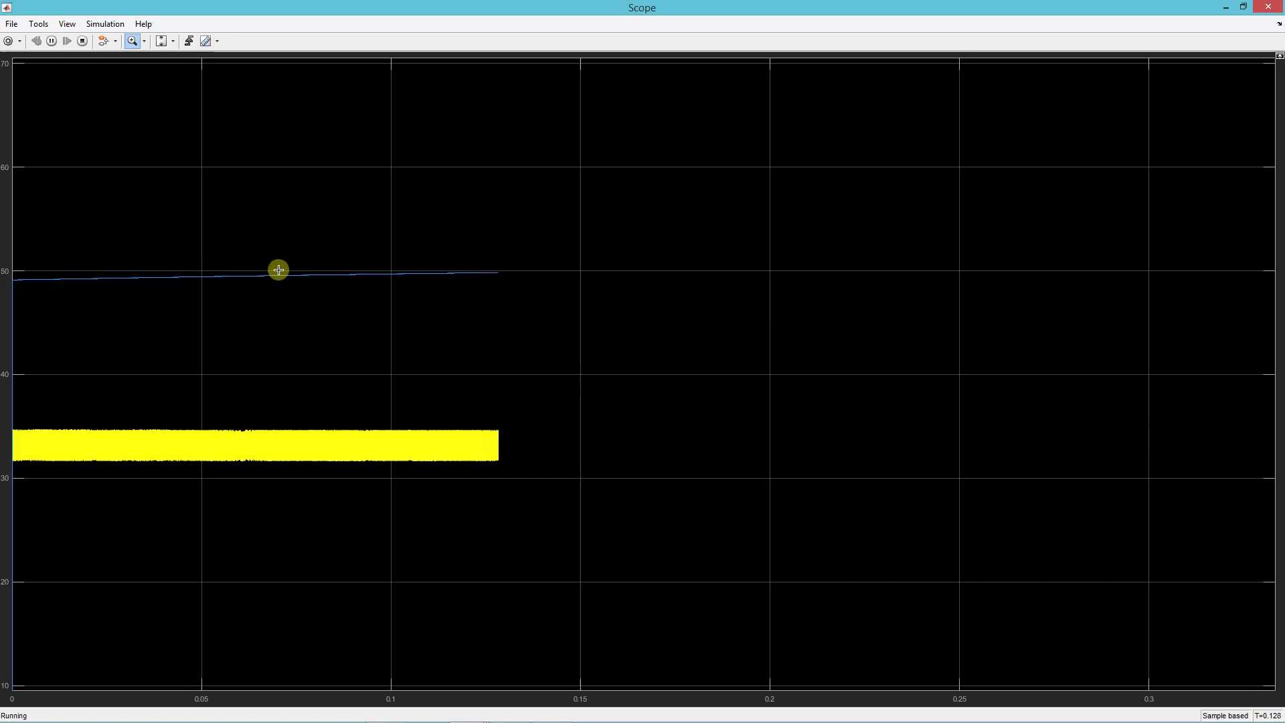
left_click(1261, 9)
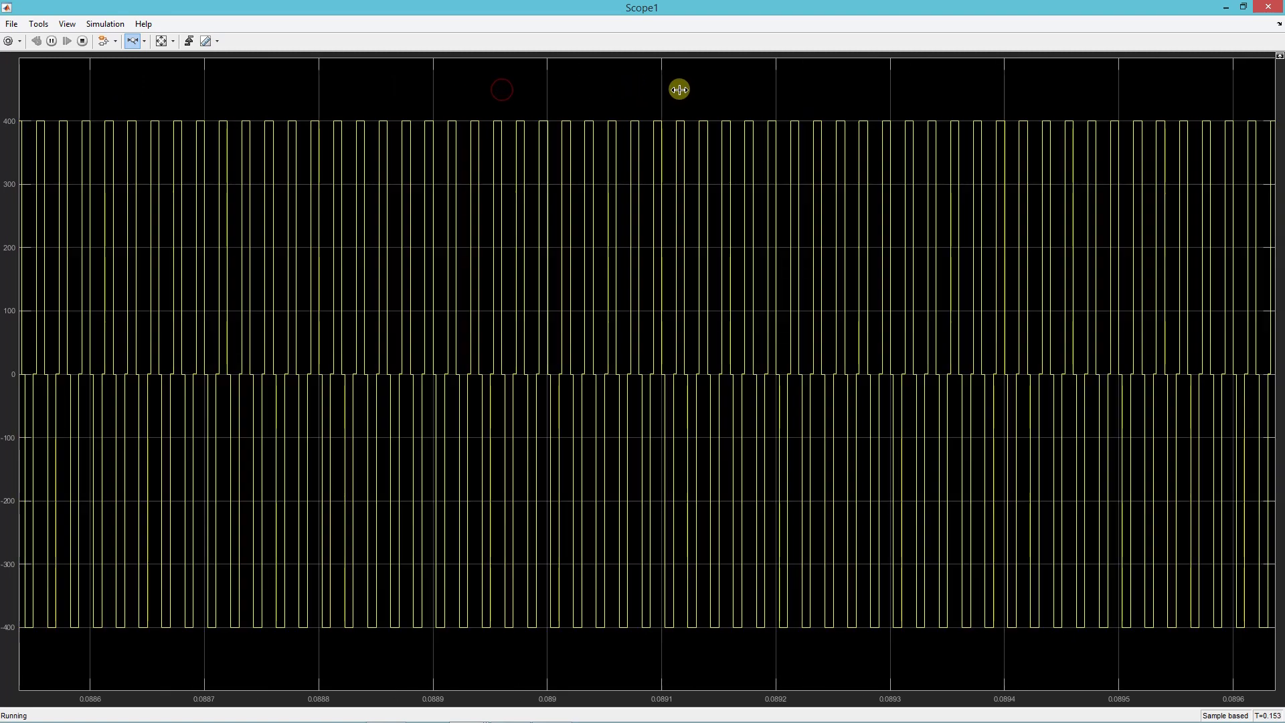
left_click_drag(482, 96, 767, 97)
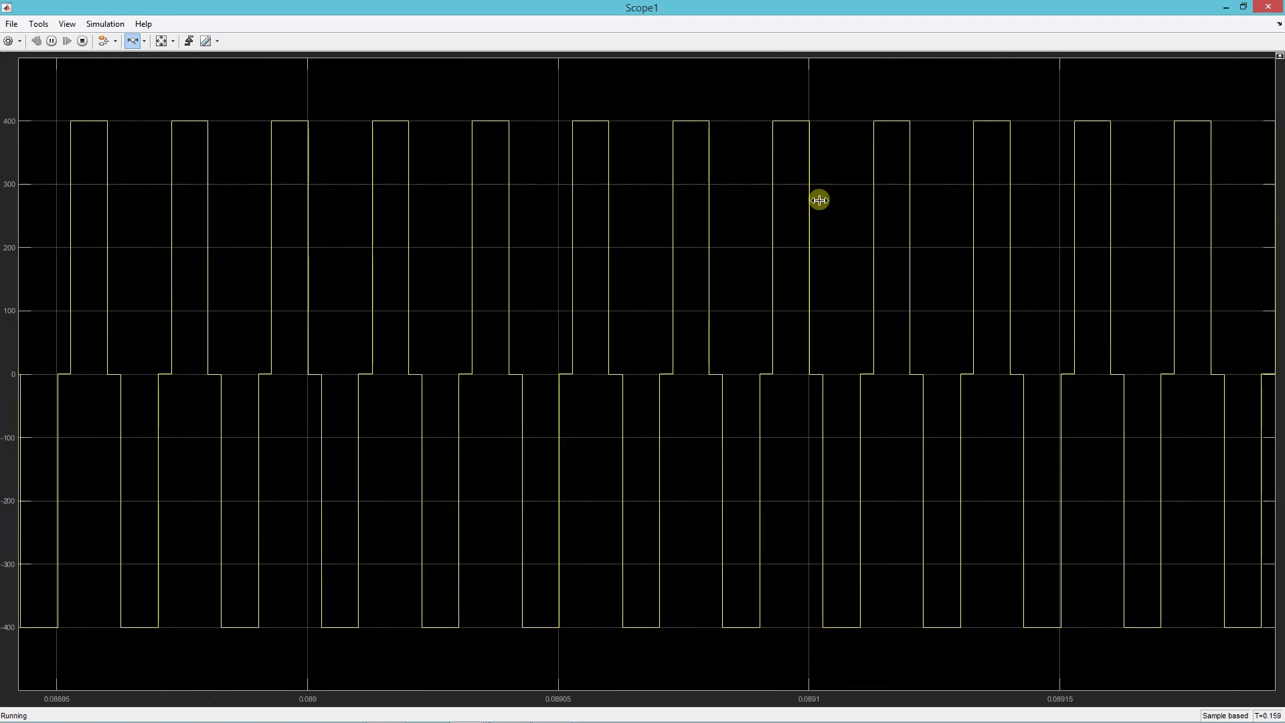
left_click(1270, 8)
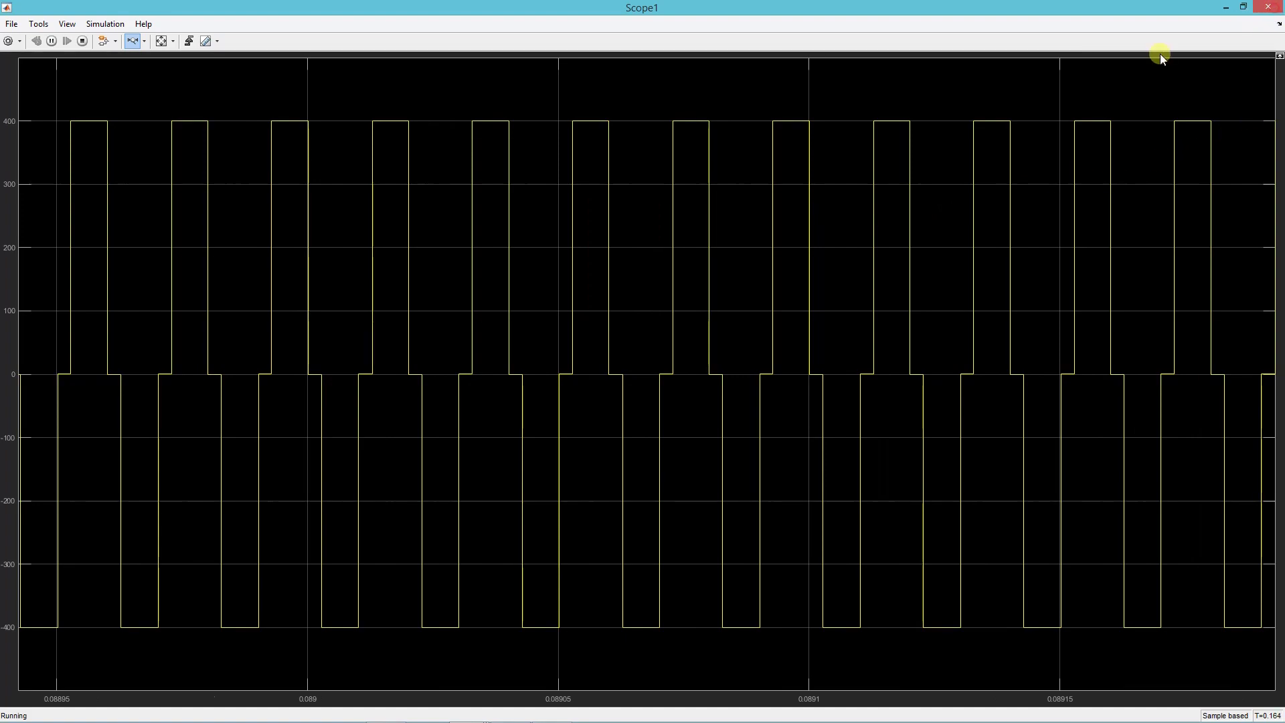
Stop the run, change the battery's initial state of charge to 99.99%, and rerun.
left_click(676, 264)
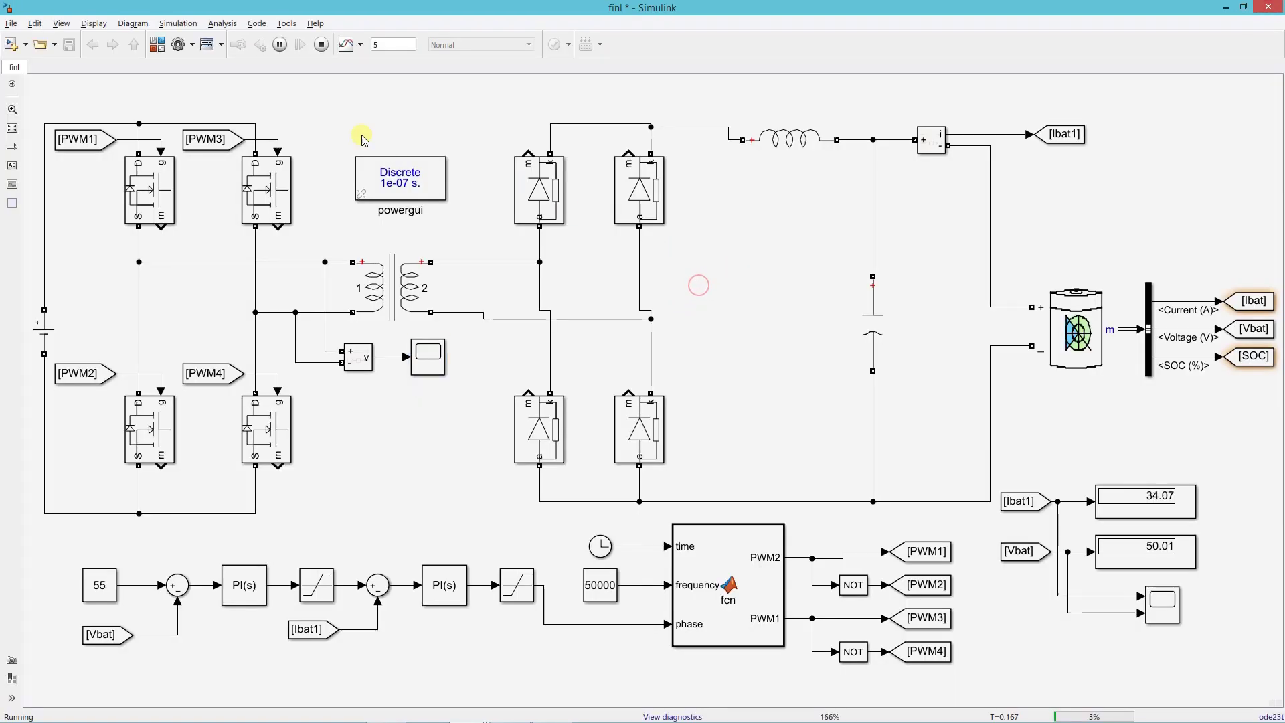
left_click(321, 44)
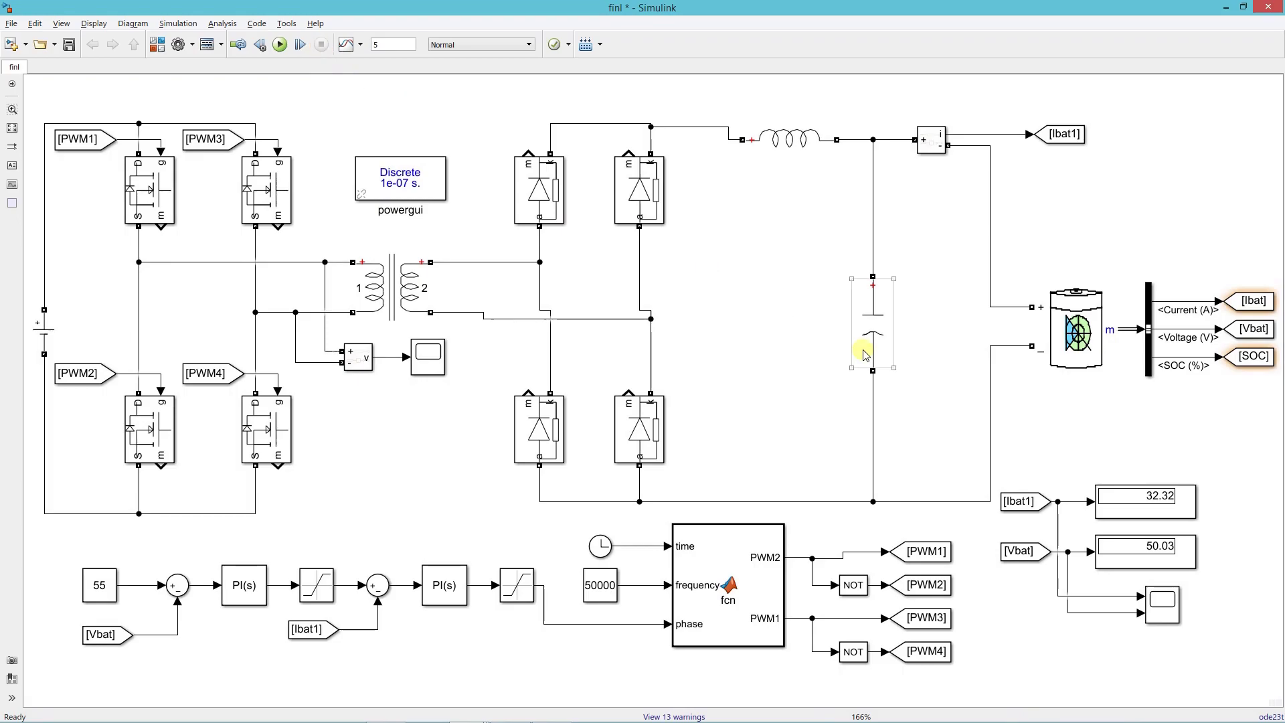
left_click(1073, 340)
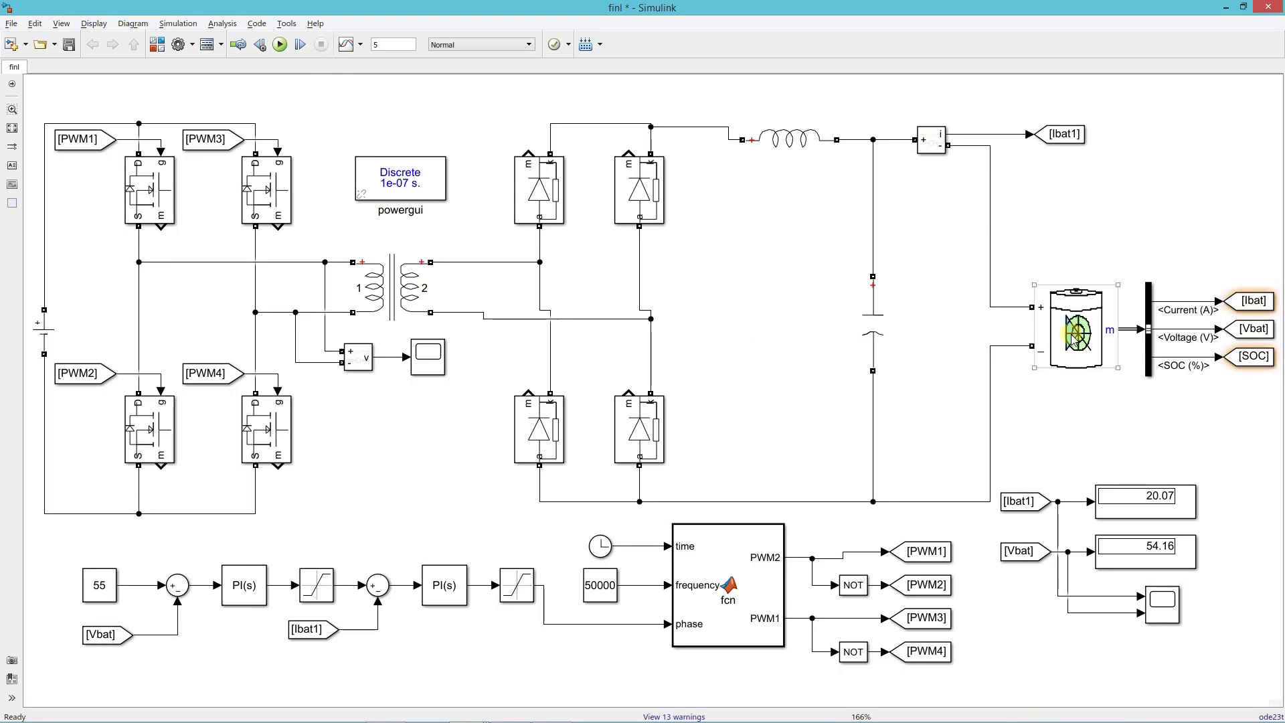
double_click(1073, 340)
double_click(864, 310)
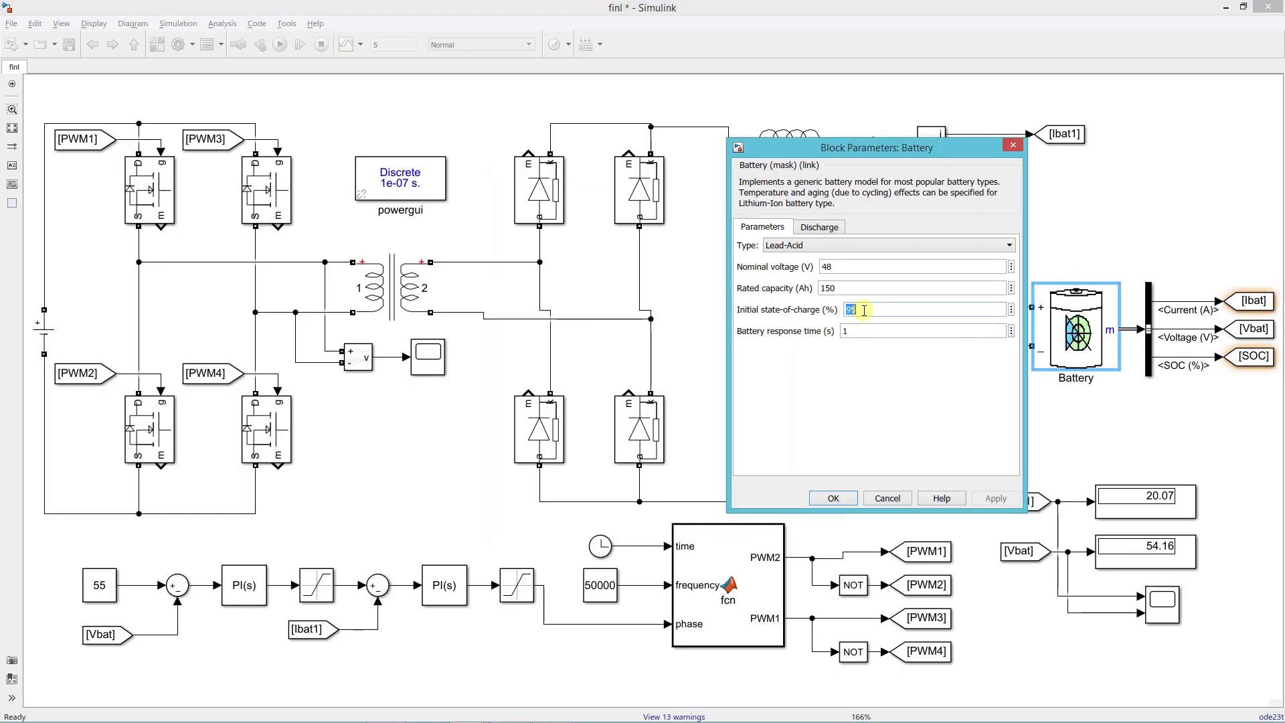
type("99")
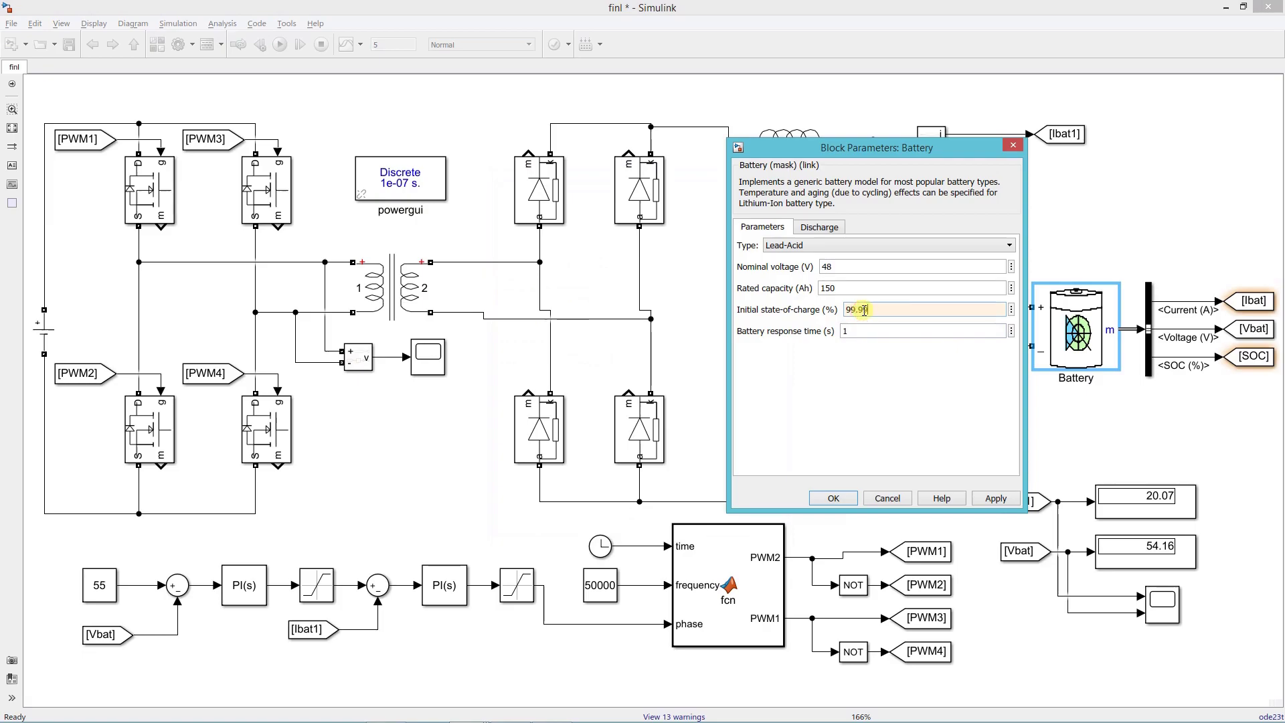
left_click(996, 497)
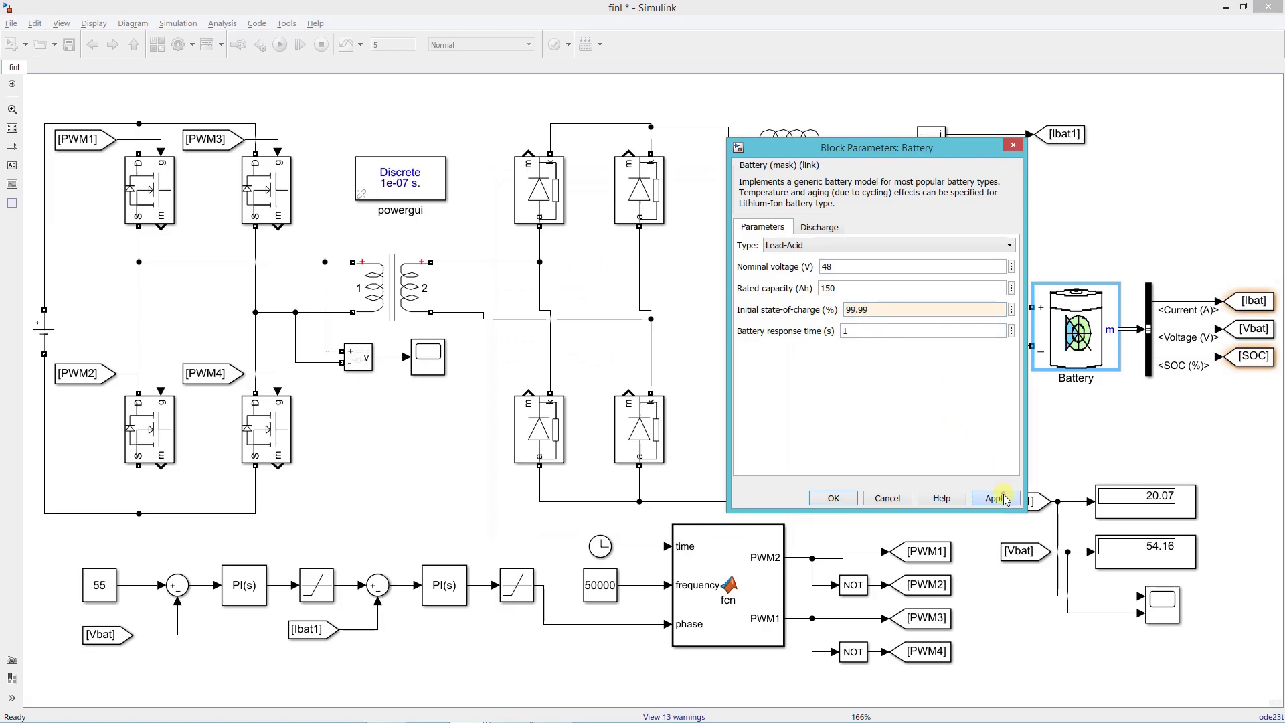
left_click(829, 498)
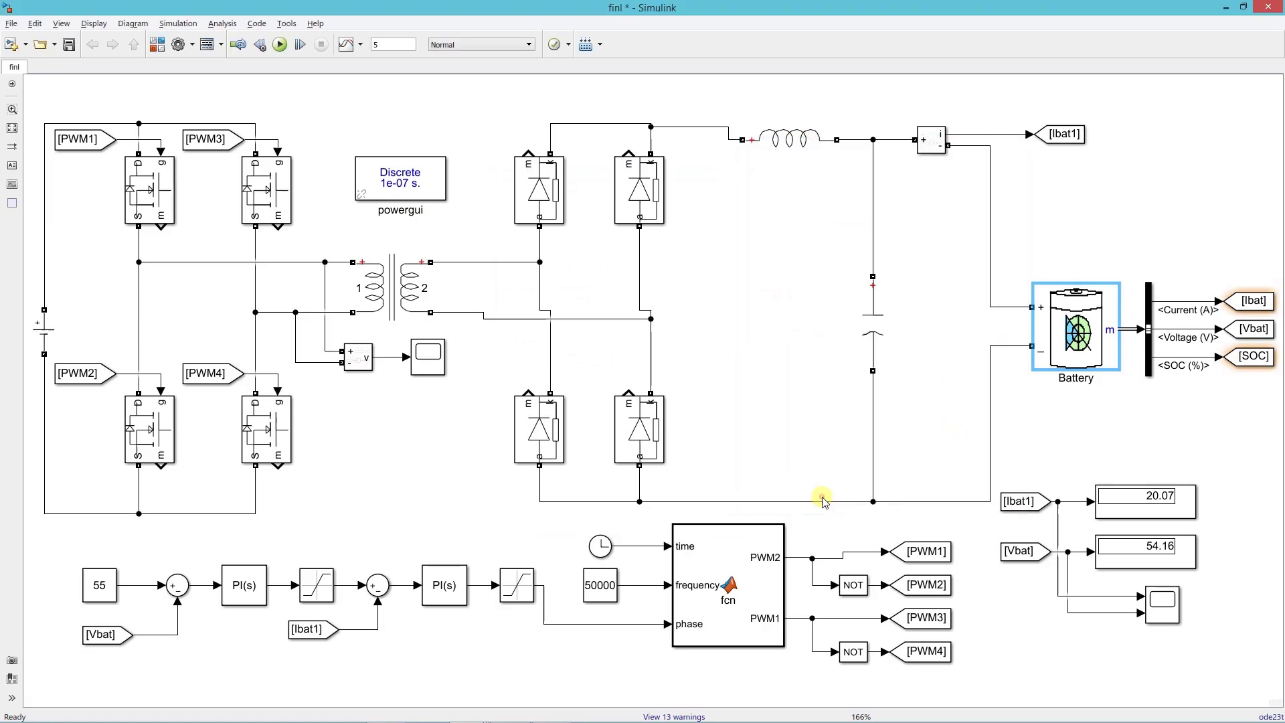
left_click(280, 44)
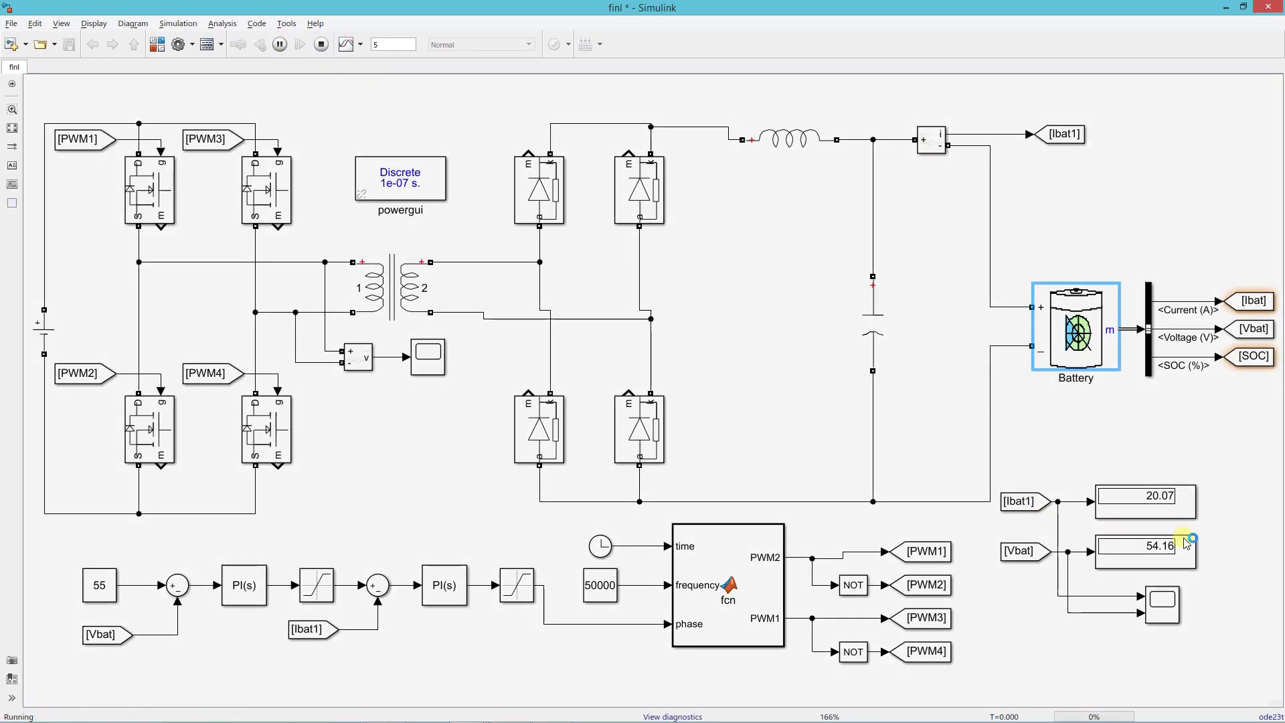
scroll(1186, 544, "up", 5)
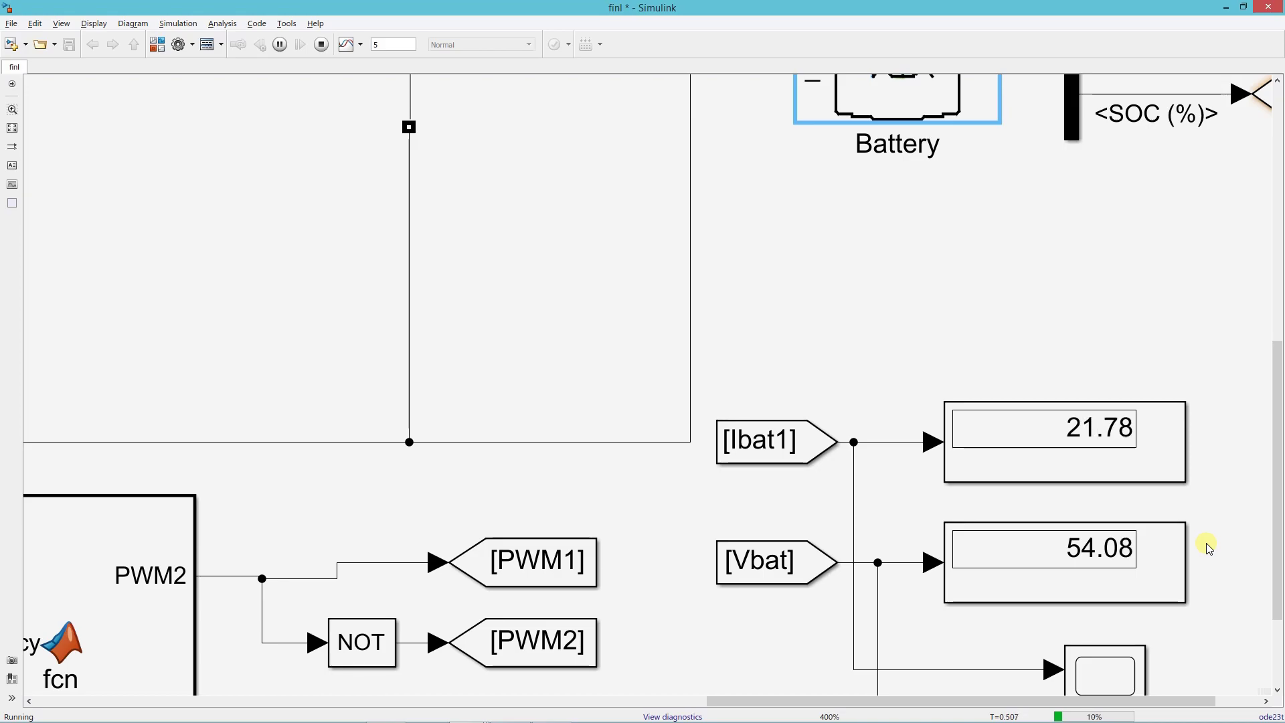
left_click(12, 128)
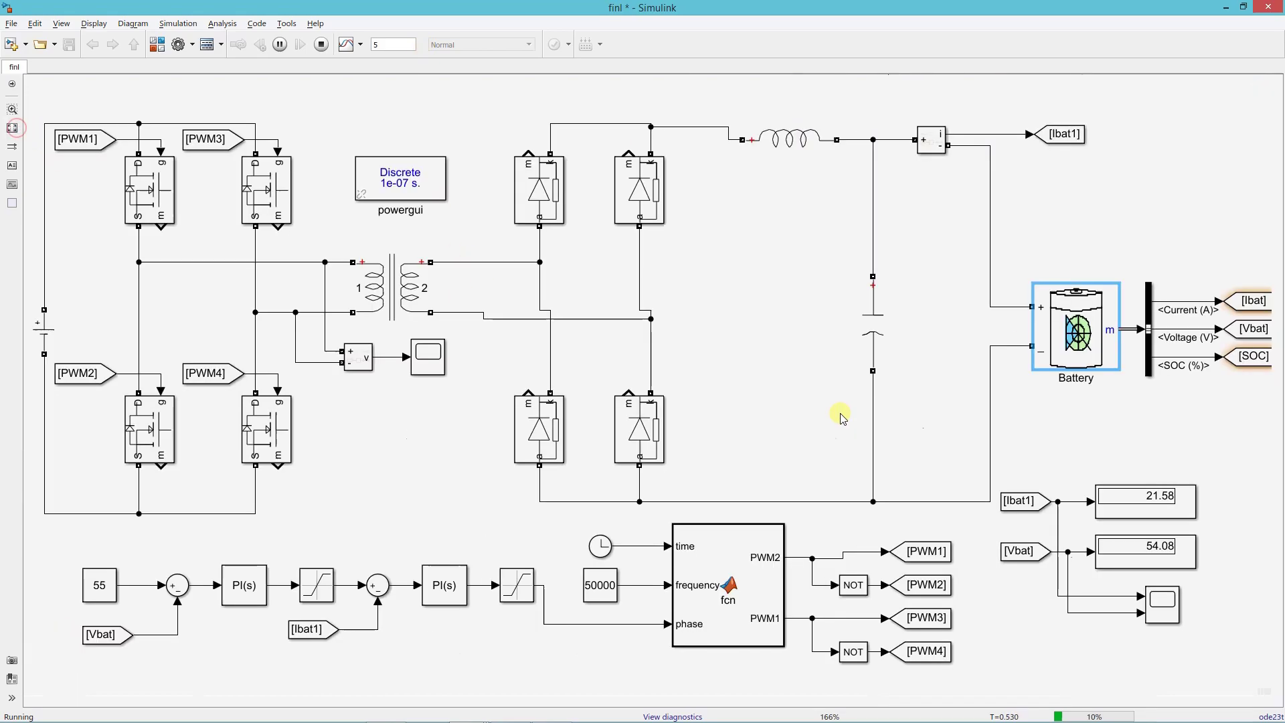
Review the battery current and voltage traces in the Scope plot window.
left_click(1162, 608)
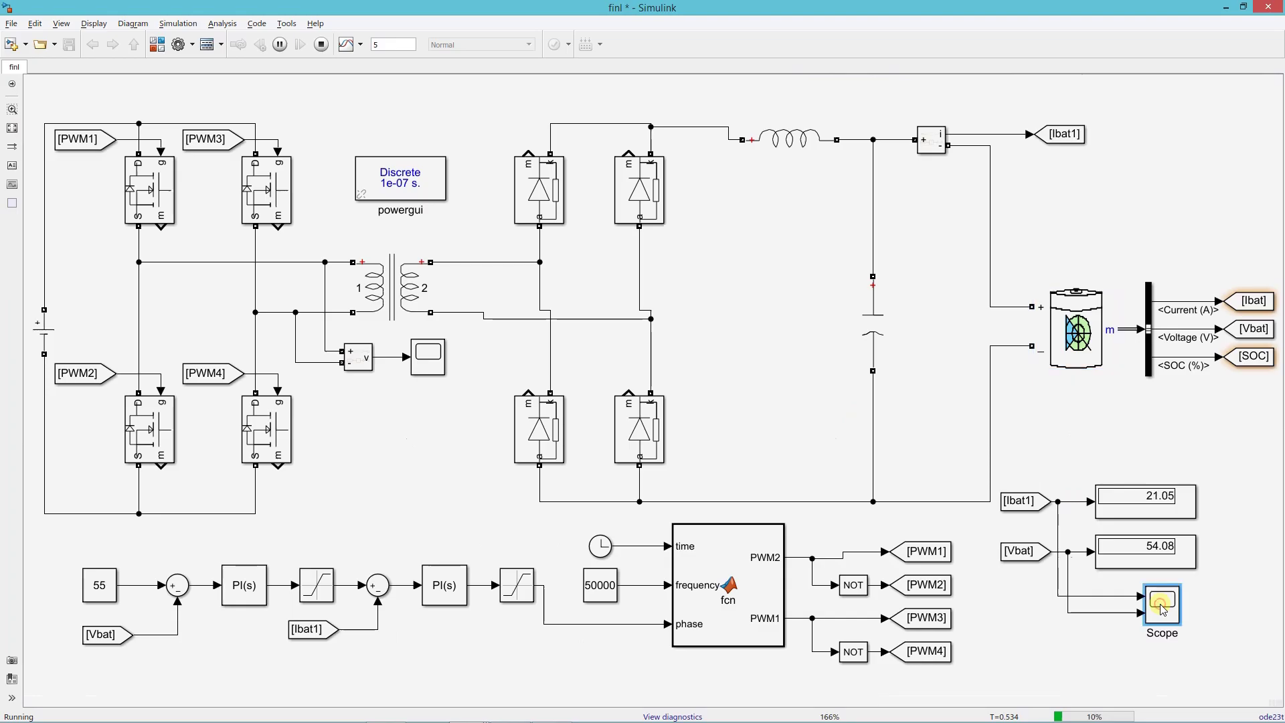
double_click(1161, 608)
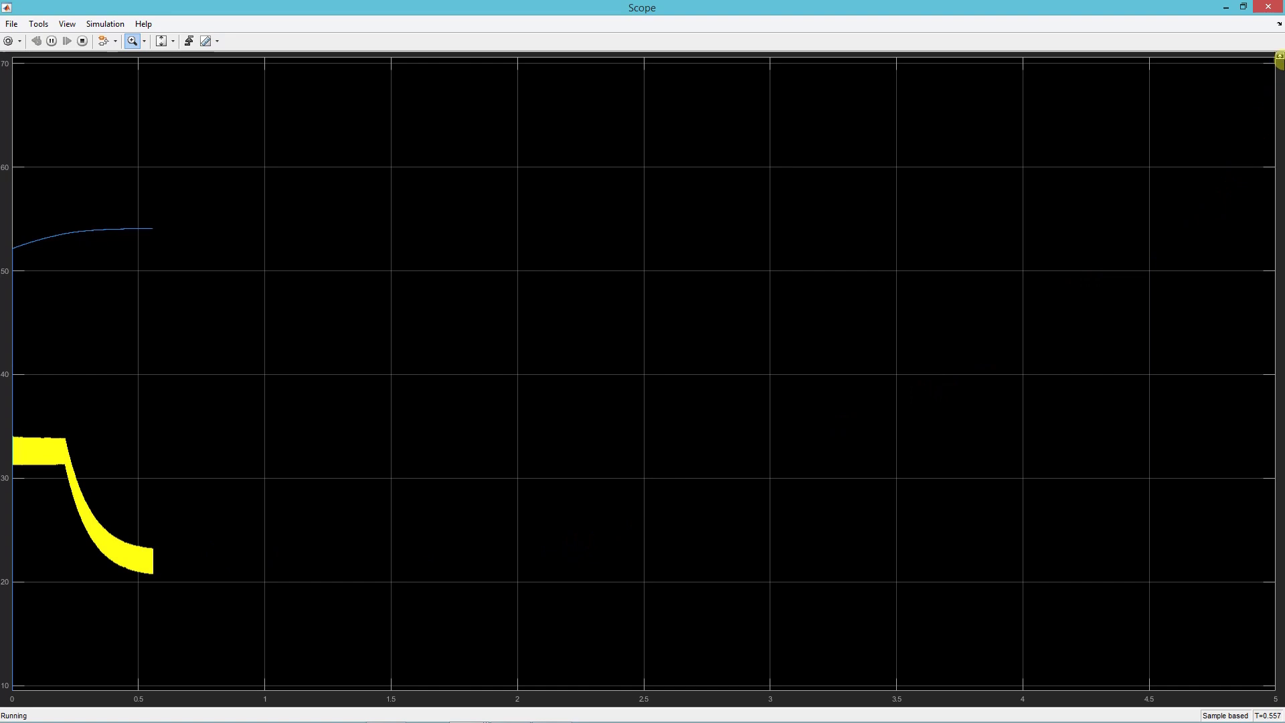
left_click(1268, 7)
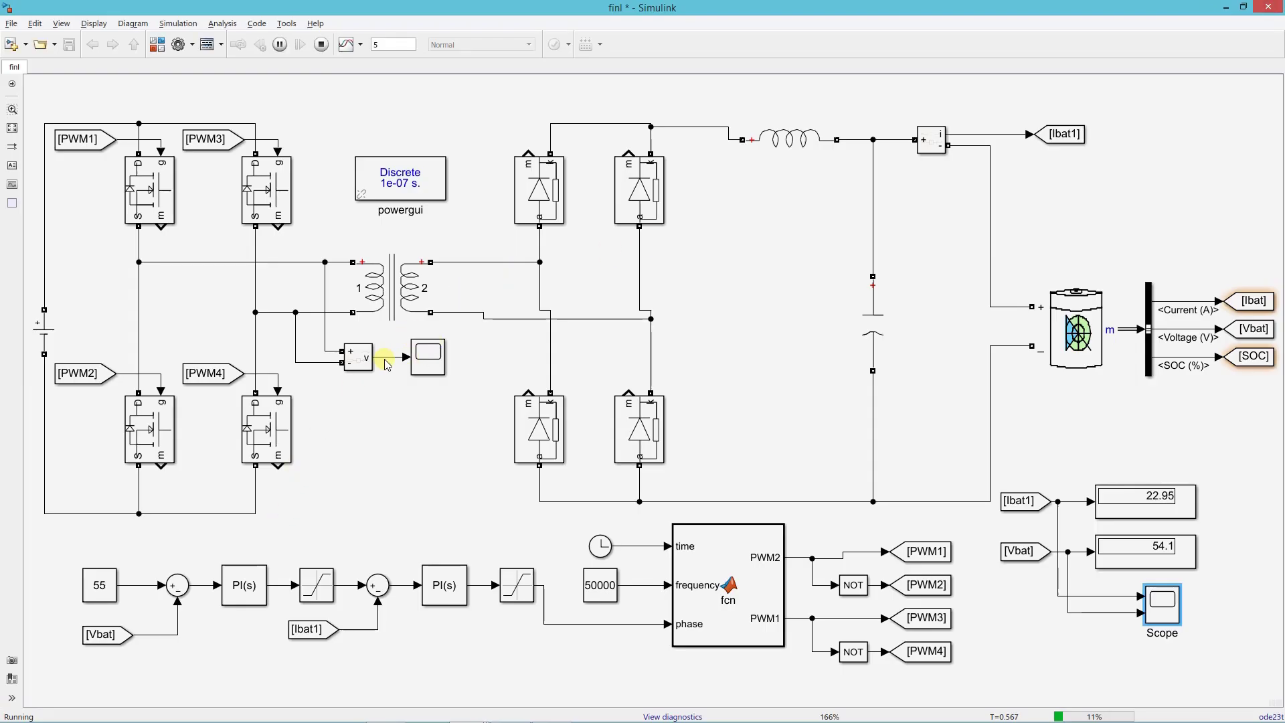
Zoom Scope1's time axis down to individual square pulses, then stop the simulation.
left_click(440, 360)
double_click(441, 361)
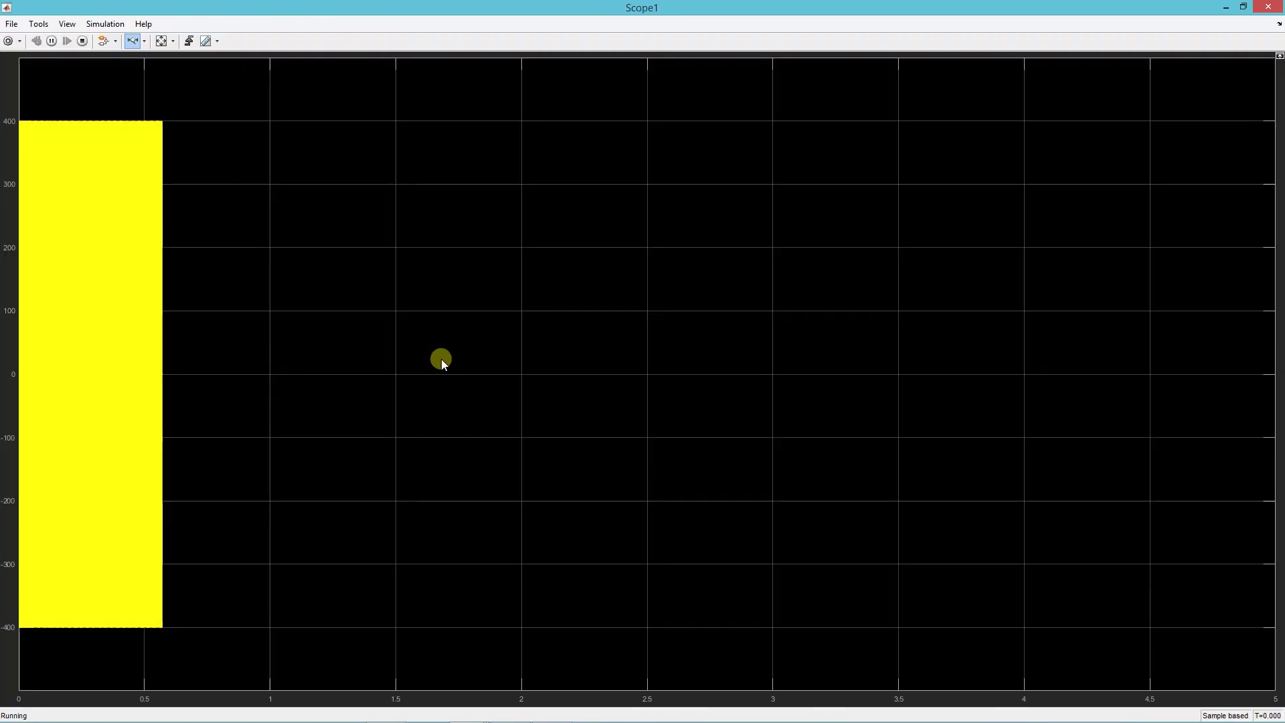
left_click_drag(143, 105, 376, 106)
left_click_drag(455, 103, 725, 101)
left_click_drag(720, 101, 893, 102)
left_click_drag(717, 103, 886, 94)
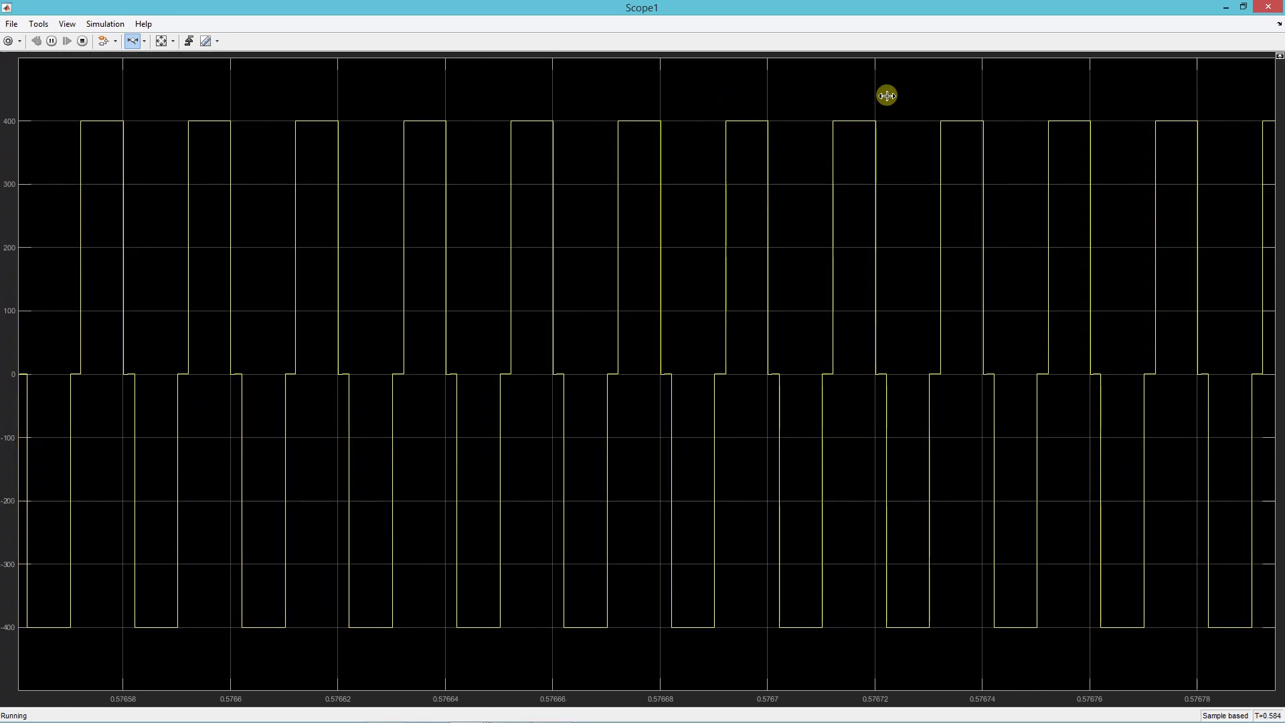
left_click(1268, 7)
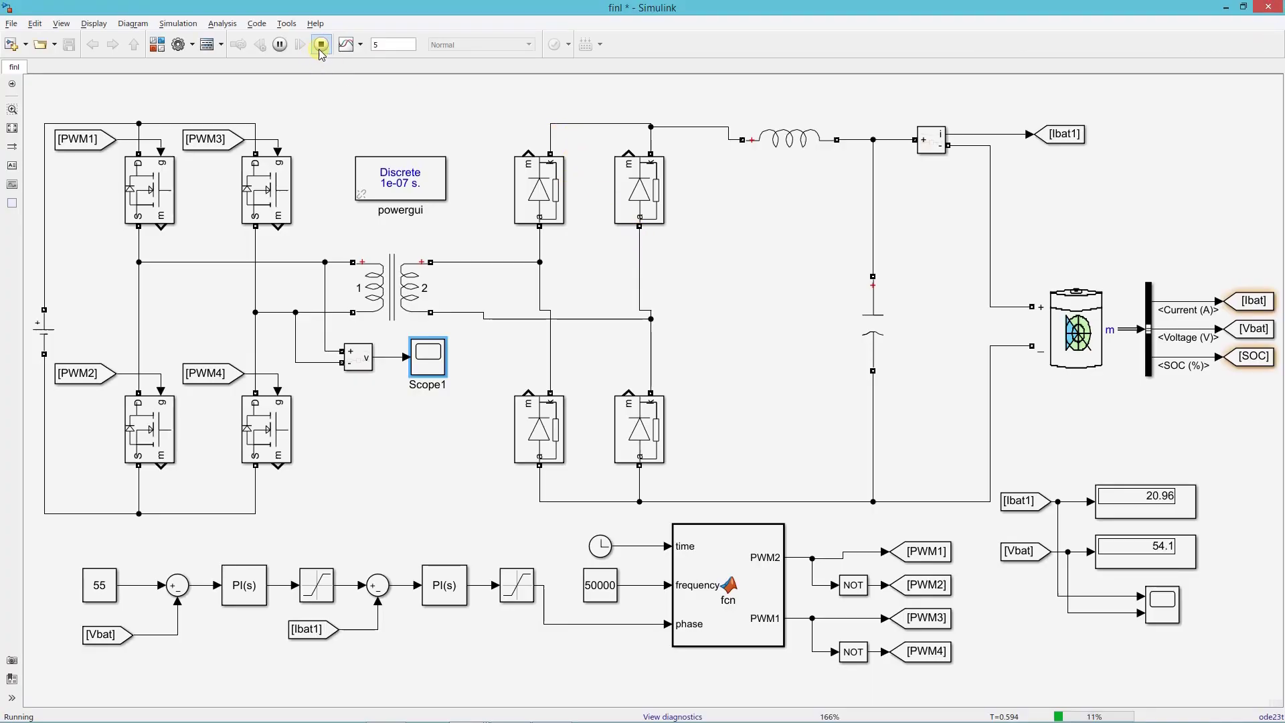
key("ctrl+shift+t")
left_click(467, 415)
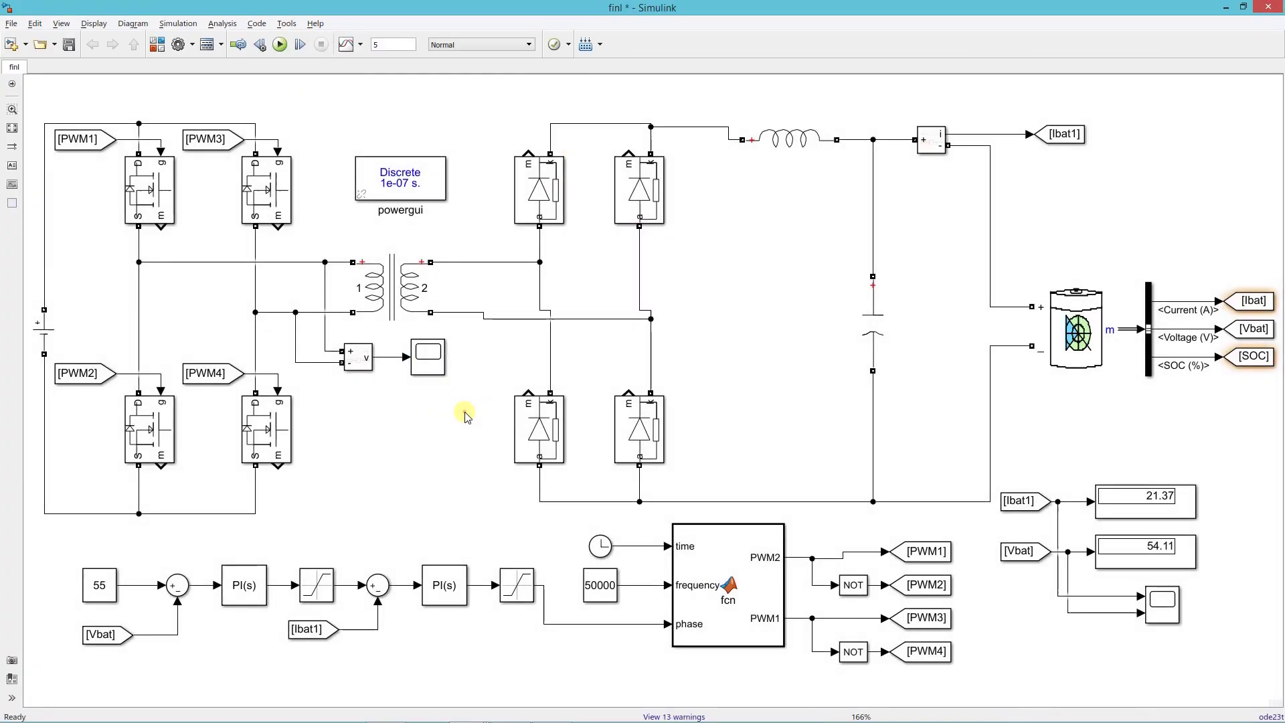